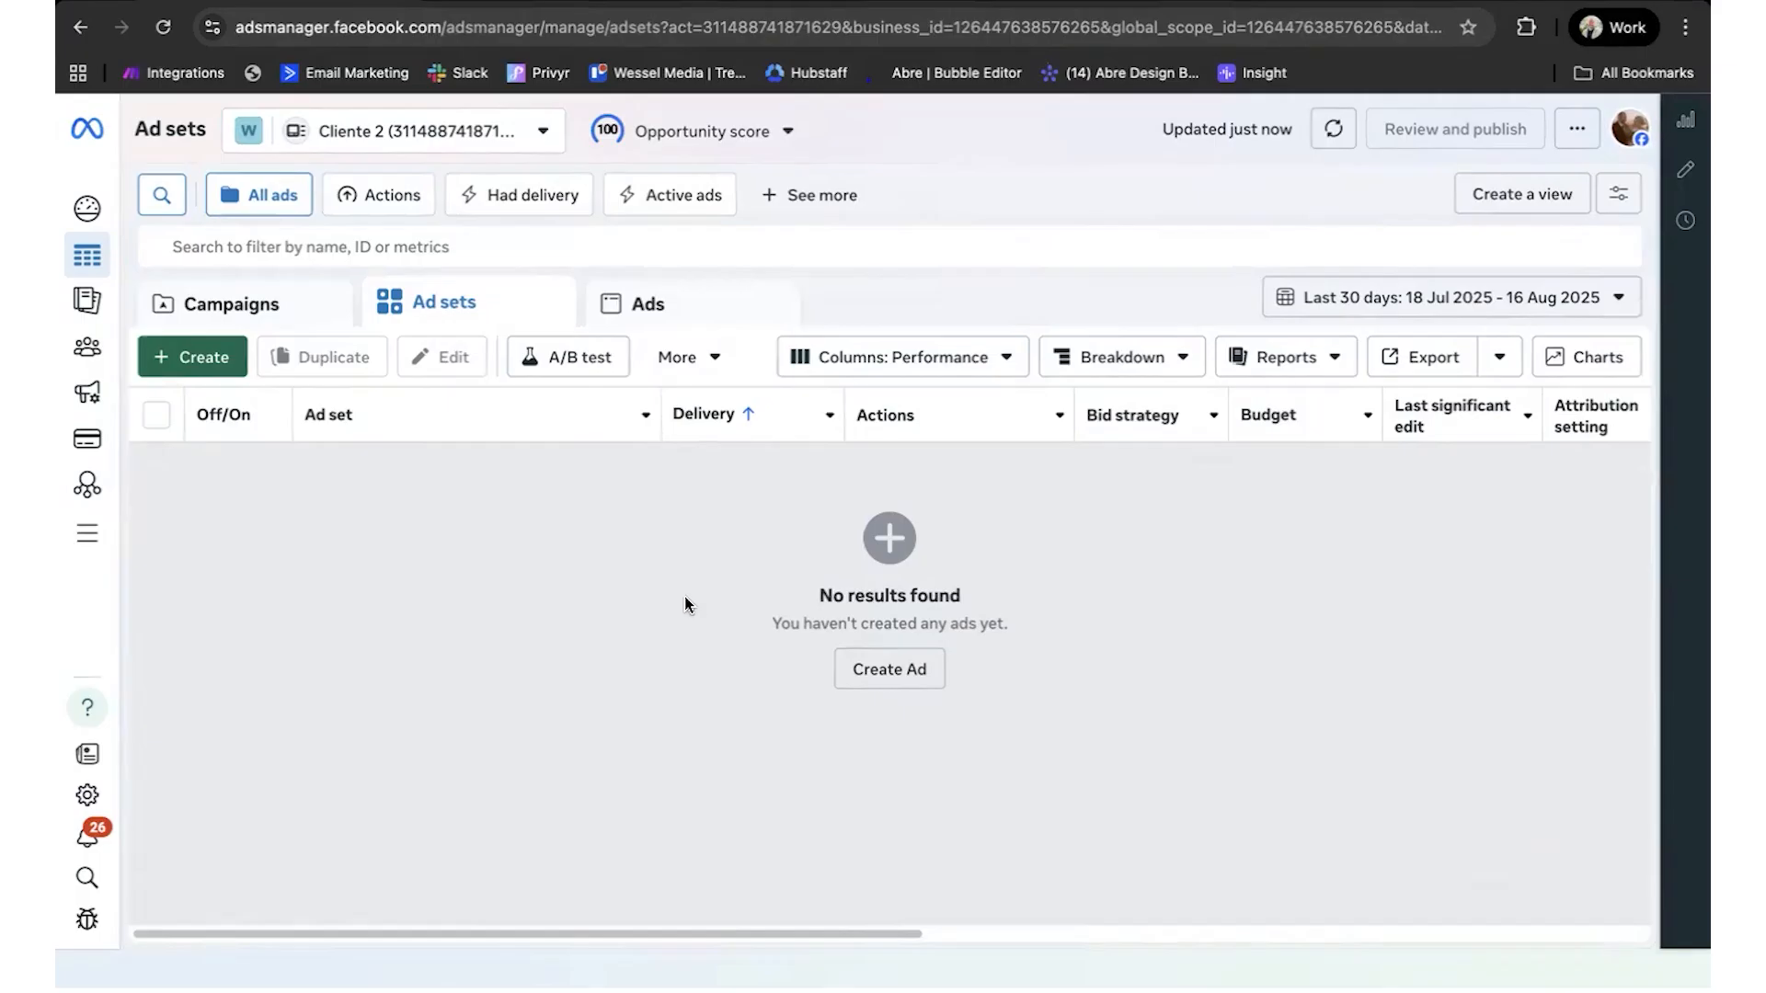
Step: Create a new auction campaign with the Leads objective, using the manual leads campaign setup
{"action": "left_click", "coordinate": [196, 357]}
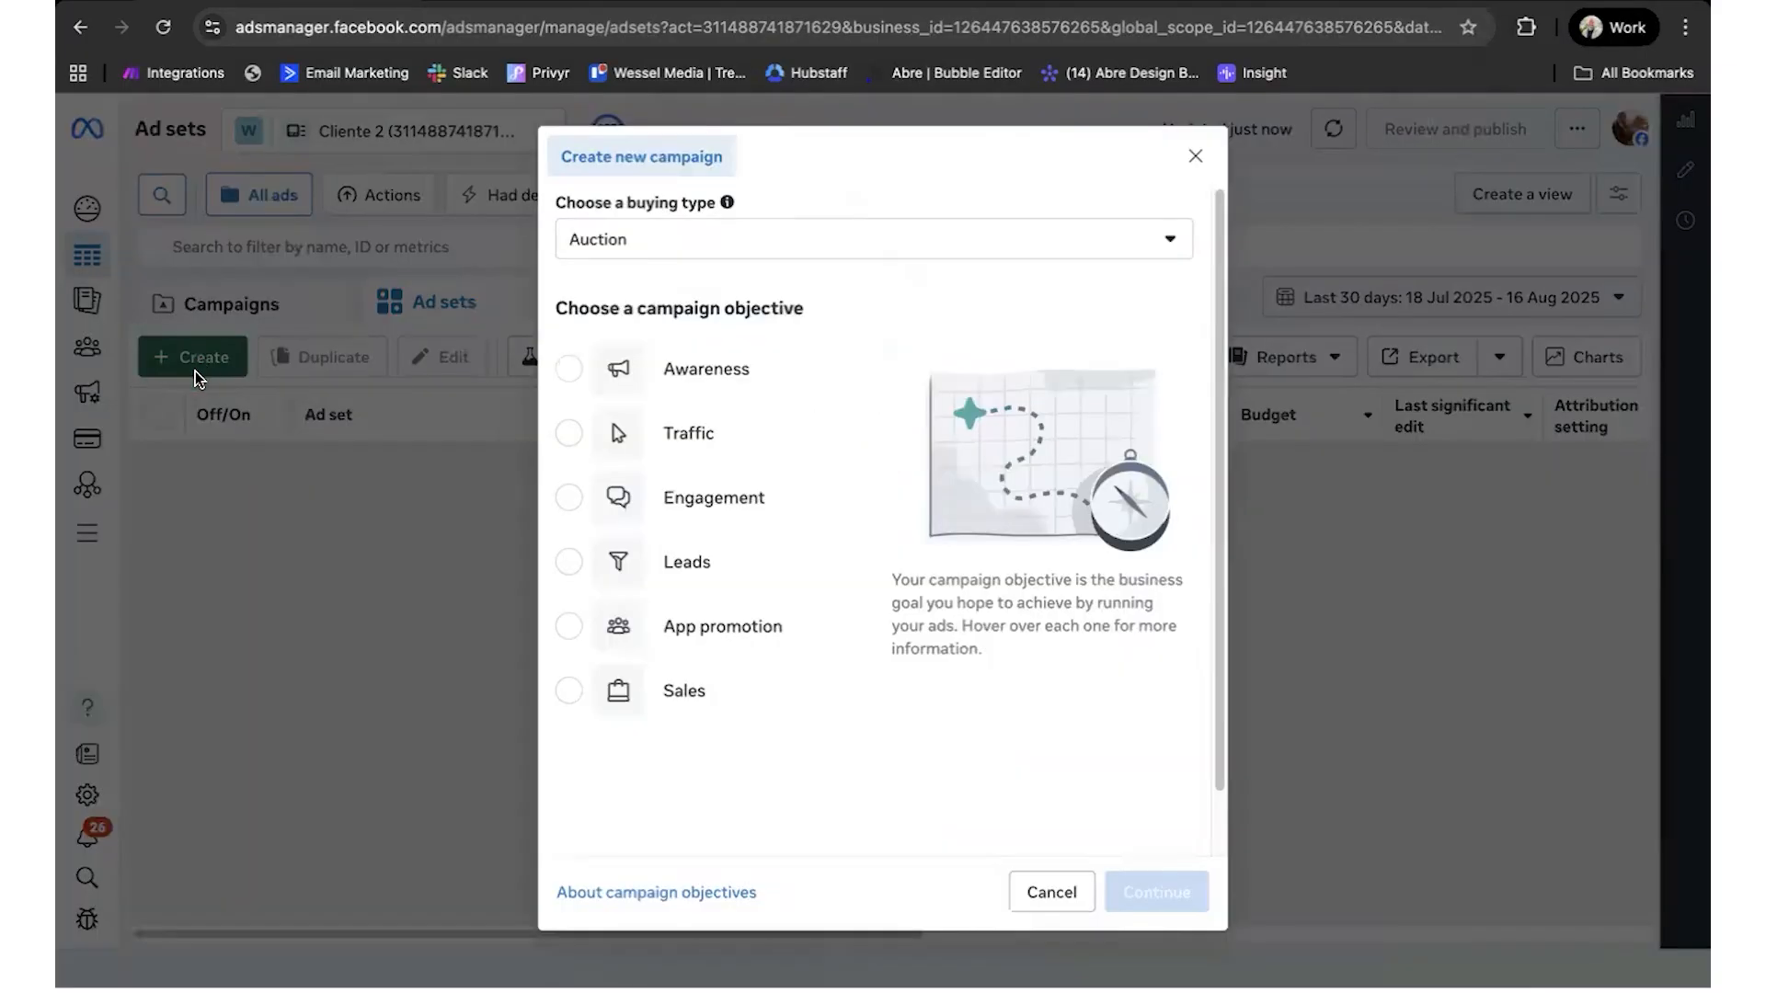
{"action": "mouse_move", "coordinate": [692, 572]}
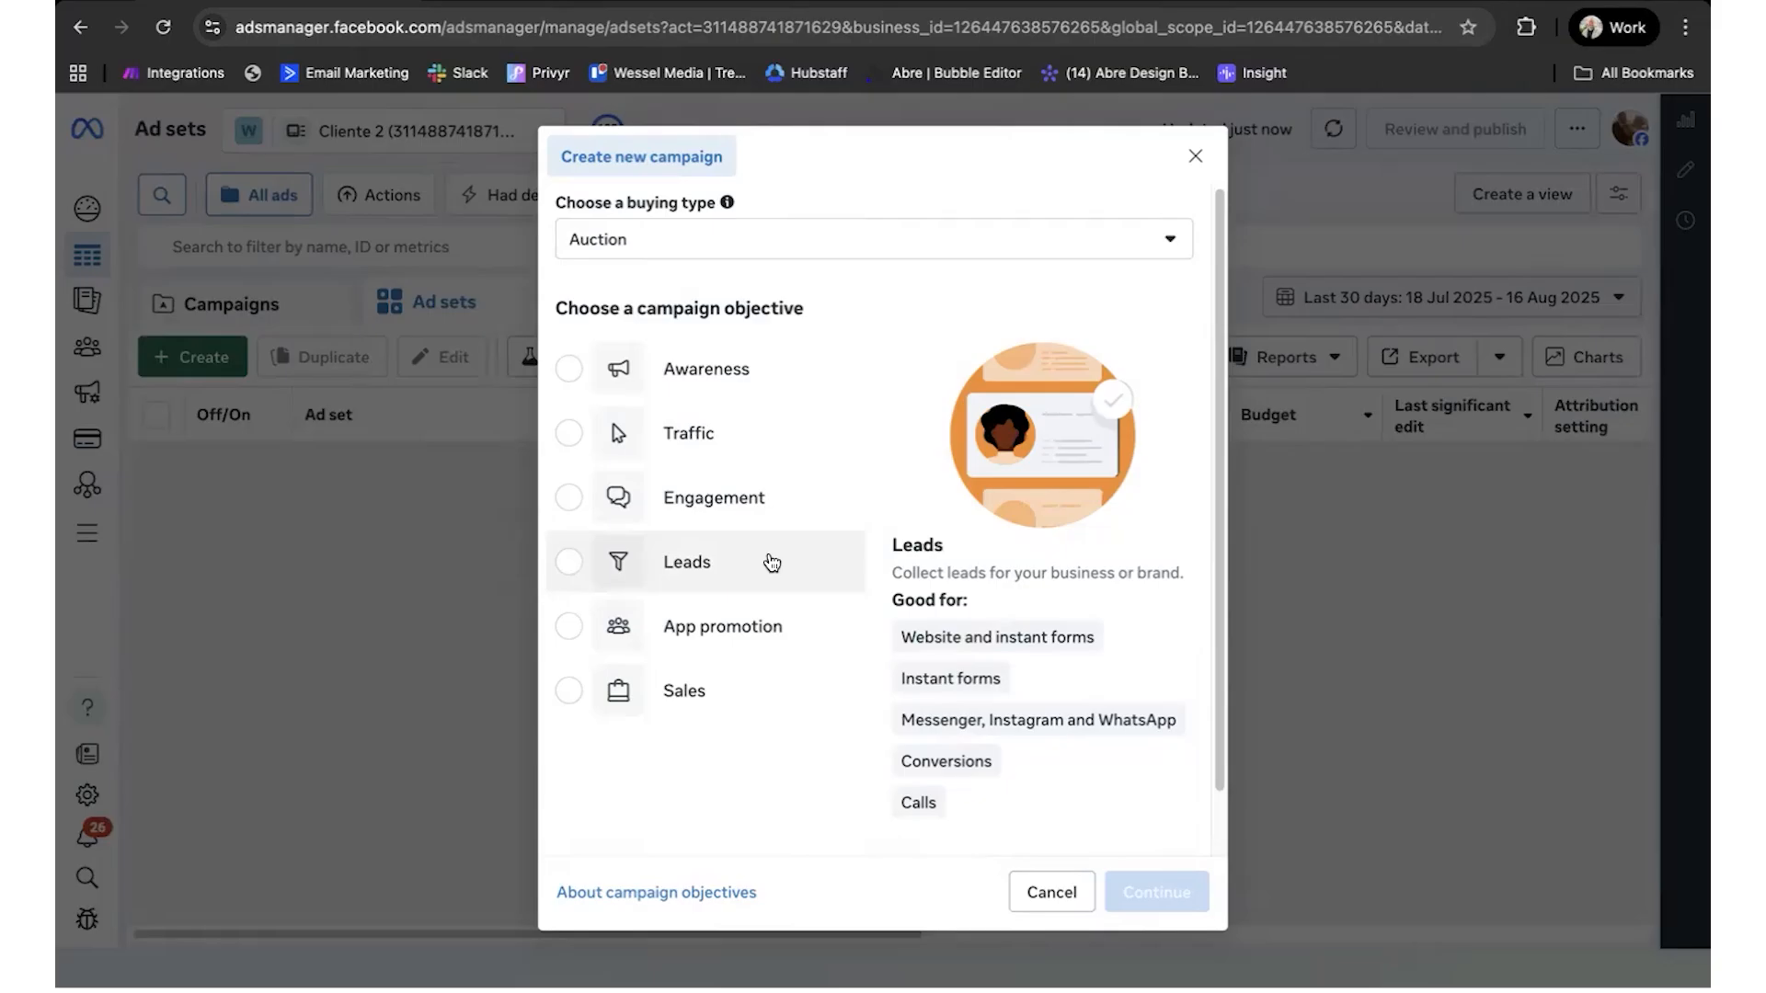
{"action": "left_click", "coordinate": [771, 562]}
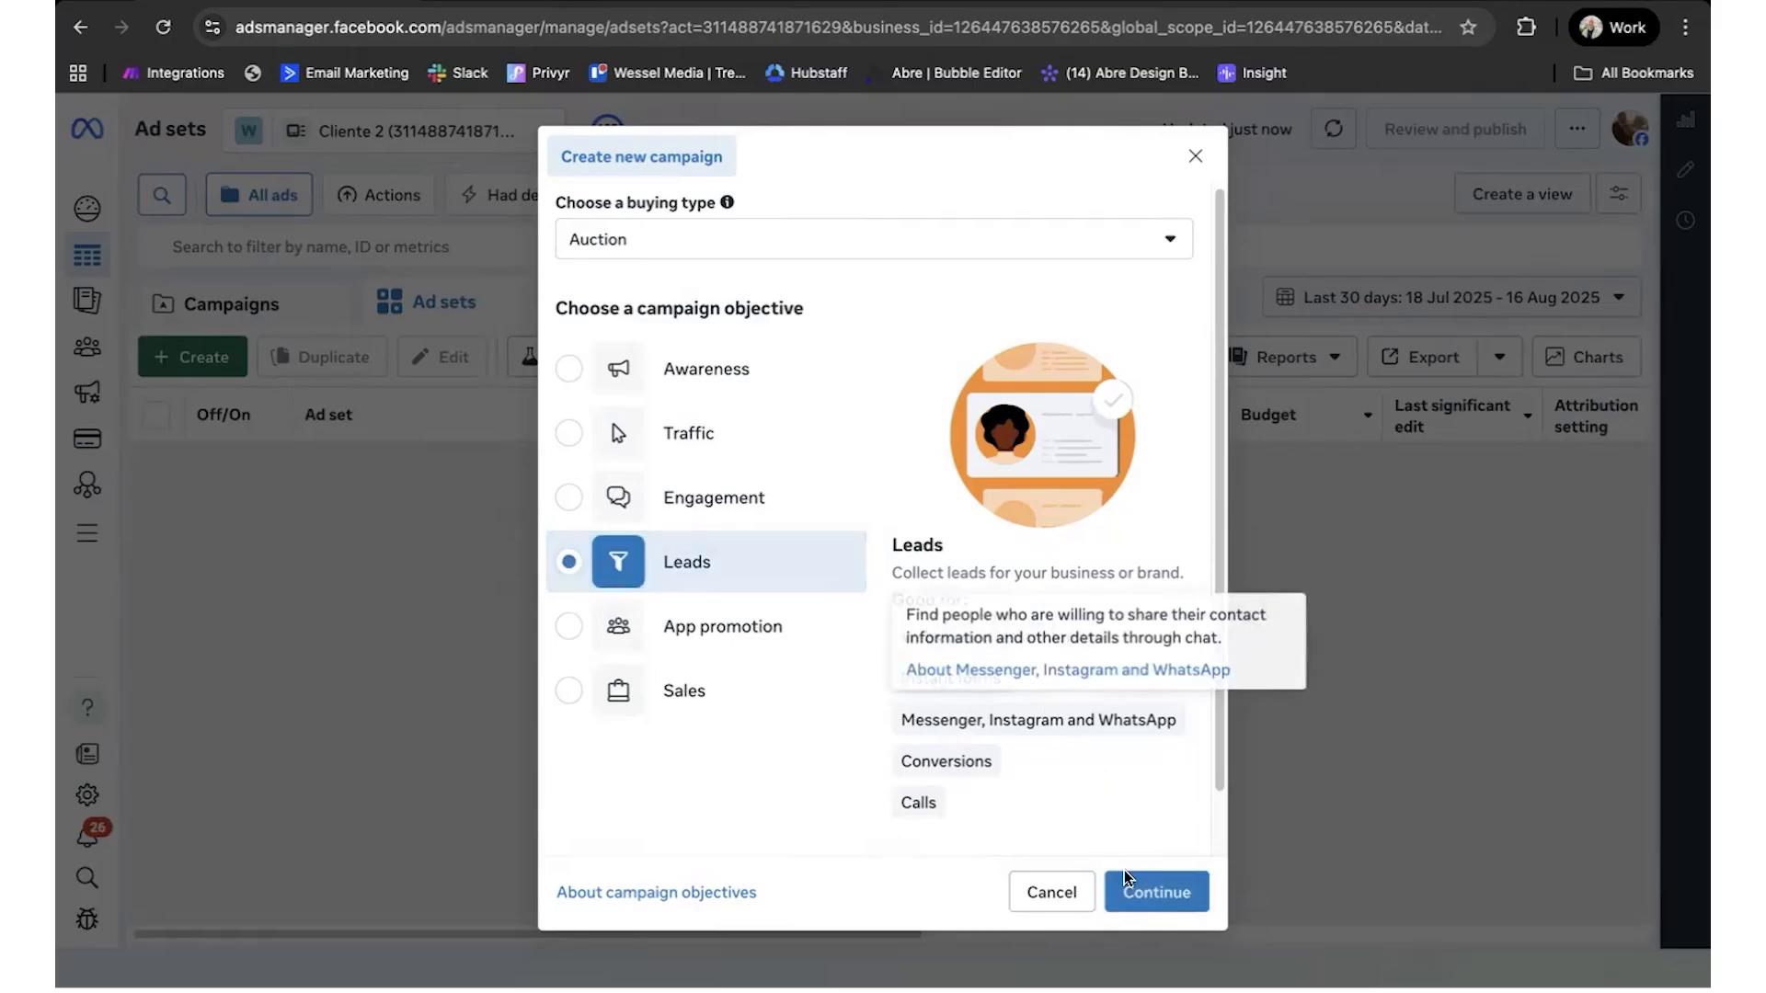
{"action": "left_click", "coordinate": [1158, 894]}
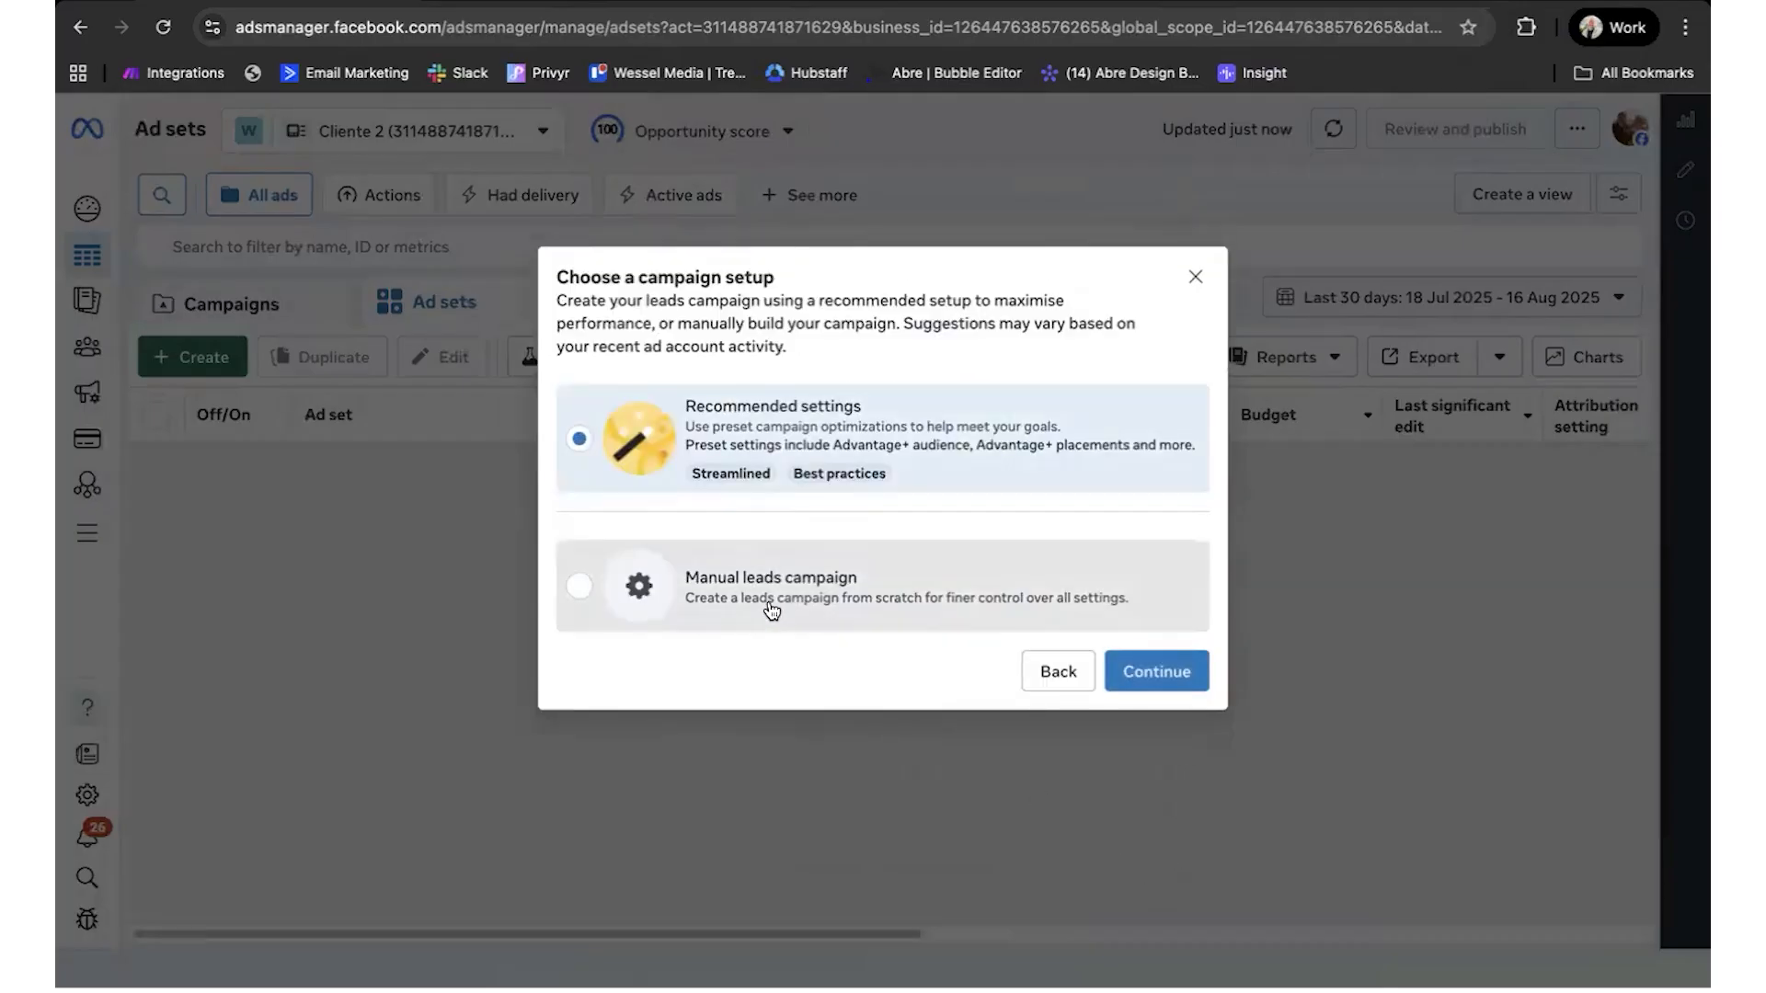
{"action": "left_click", "coordinate": [771, 594]}
{"action": "left_click", "coordinate": [1158, 671]}
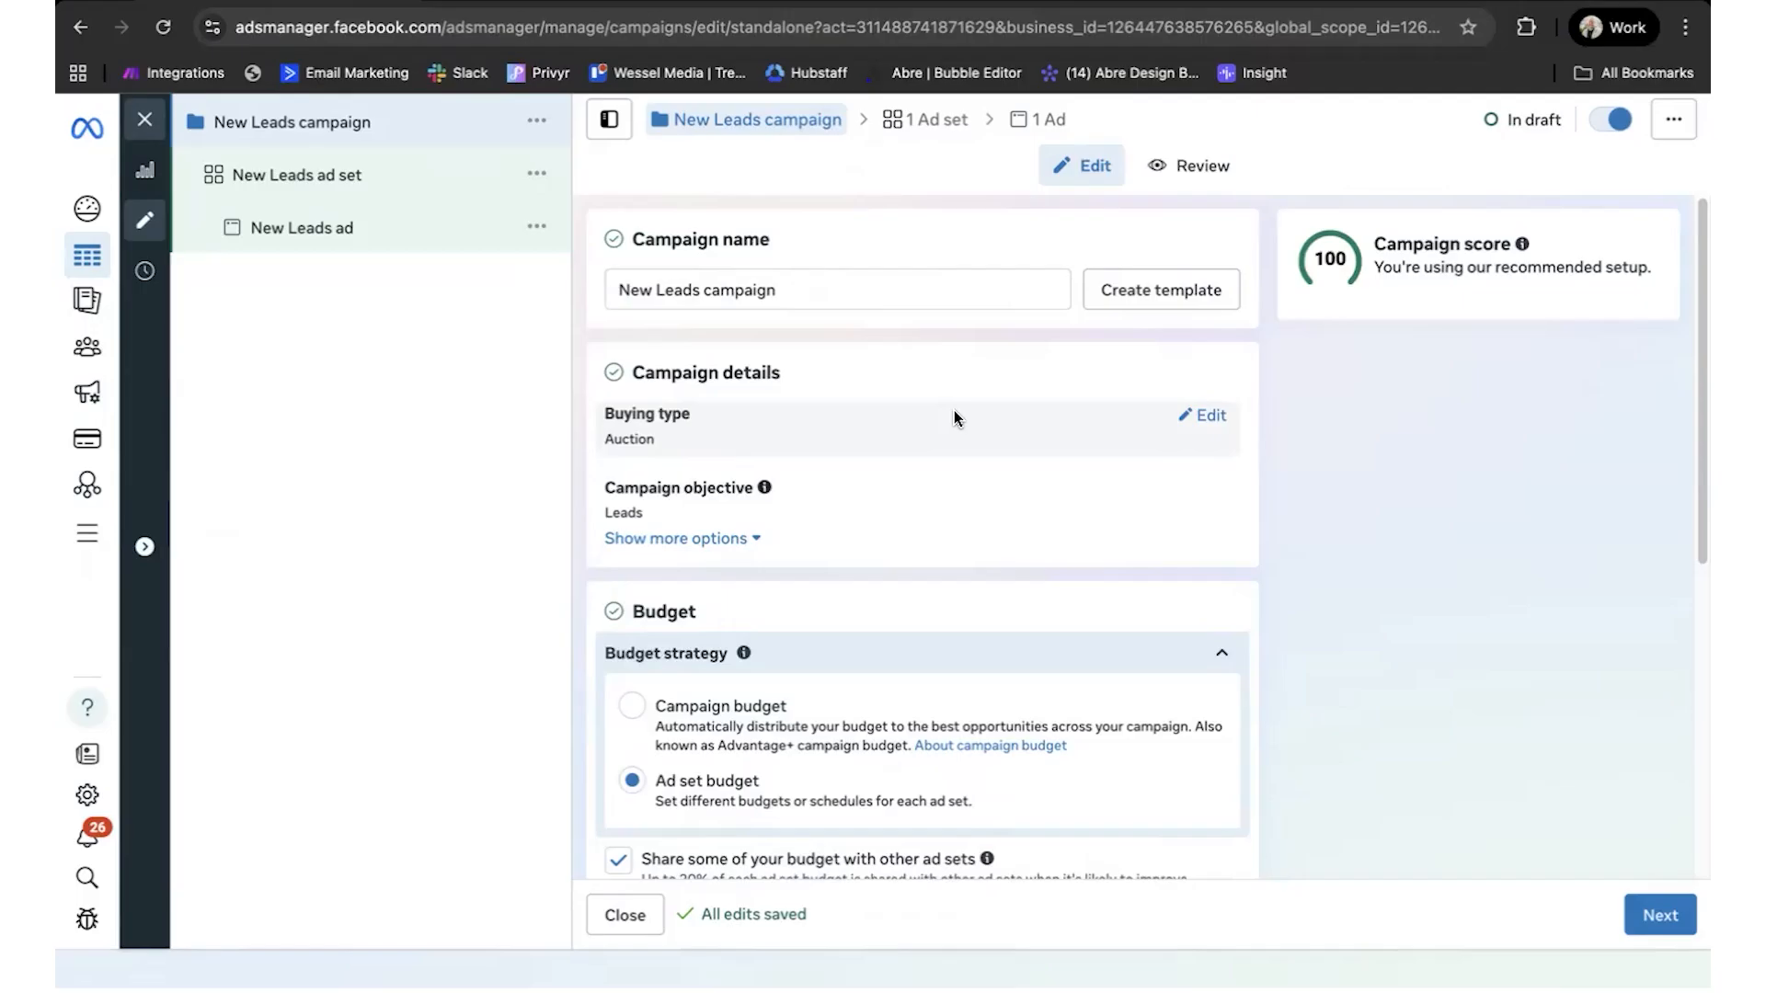
Step: Switch the campaign's budget strategy from ad set budget to campaign budget
{"action": "left_click_drag", "start_coordinate": [778, 287], "coordinate": [610, 288]}
{"action": "left_click", "coordinate": [693, 321]}
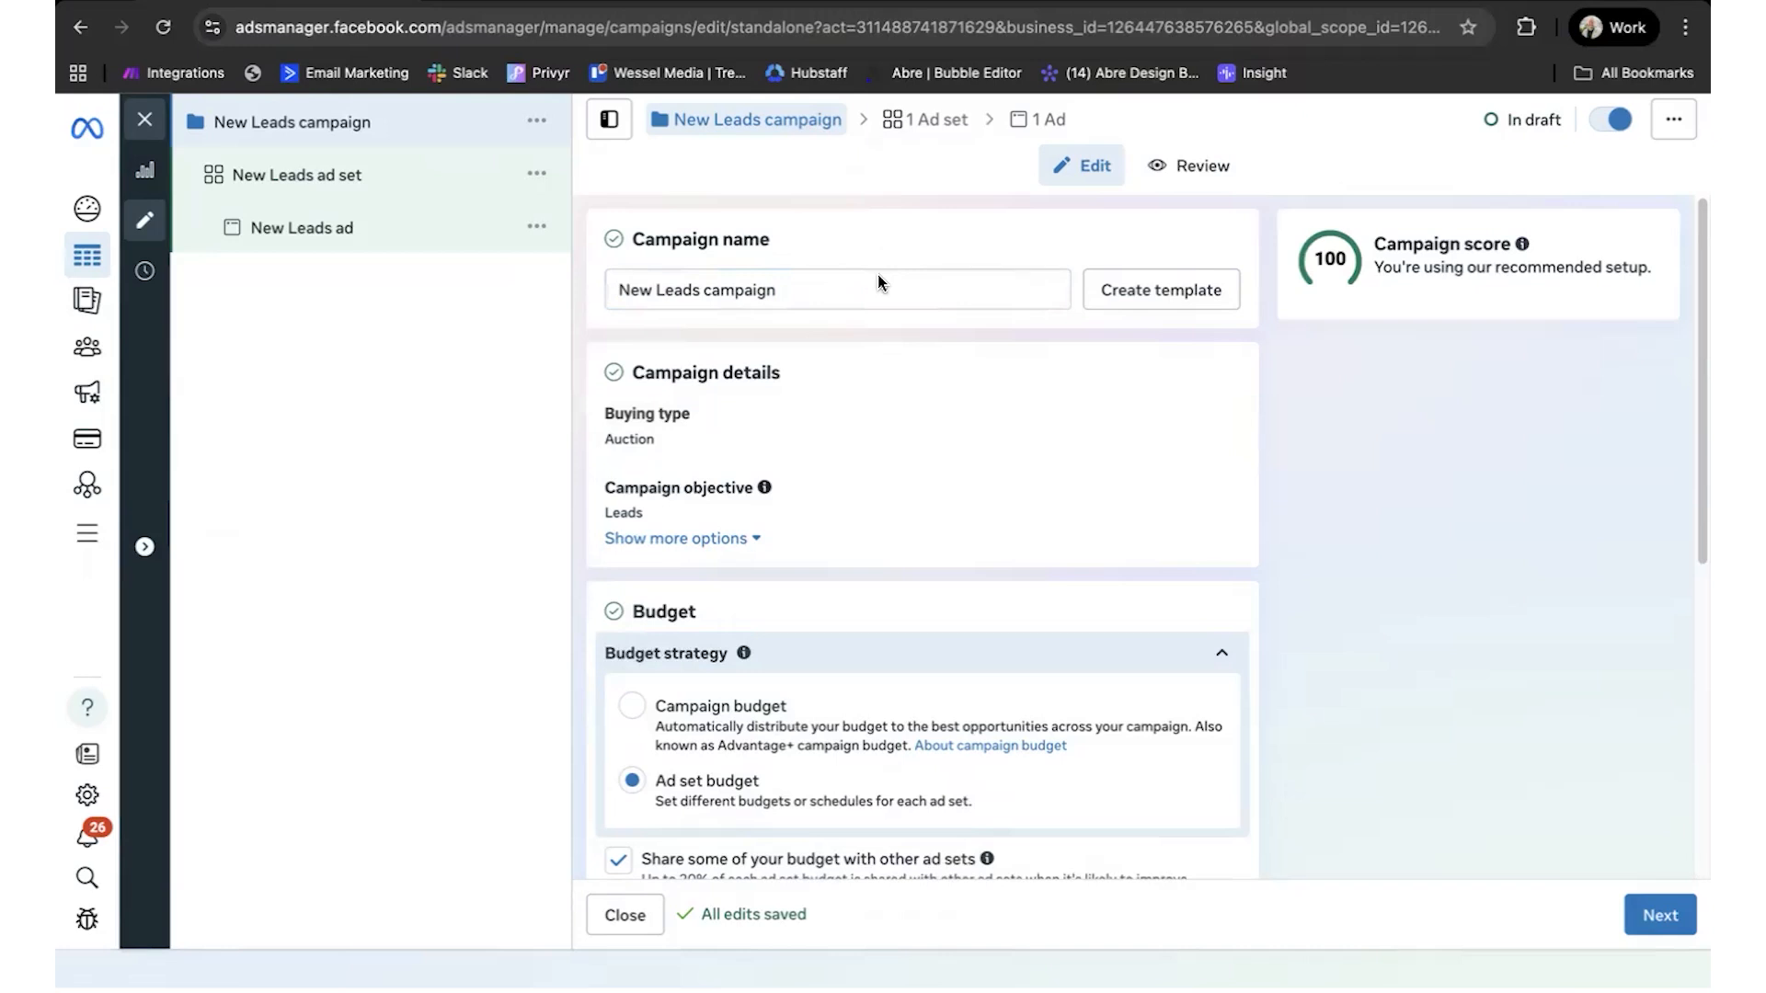
{"action": "scroll", "coordinate": [951, 348], "scroll_direction": "down", "scroll_amount": 5}
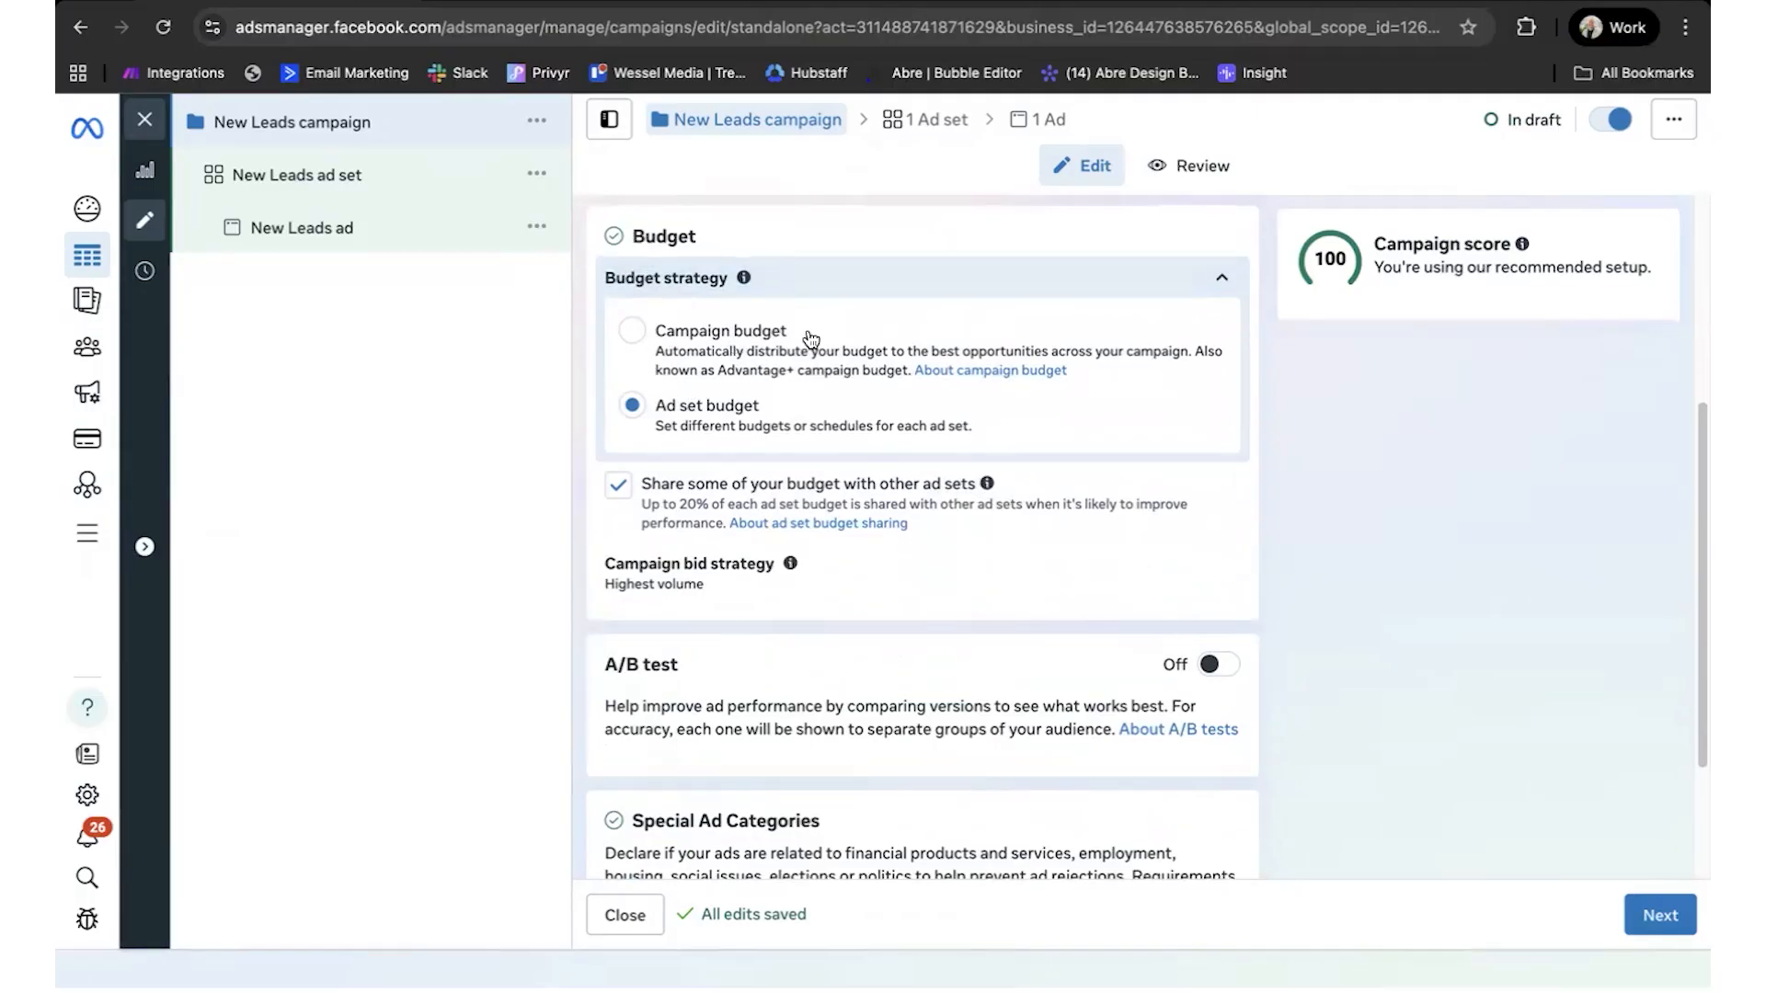
{"action": "left_click", "coordinate": [645, 335]}
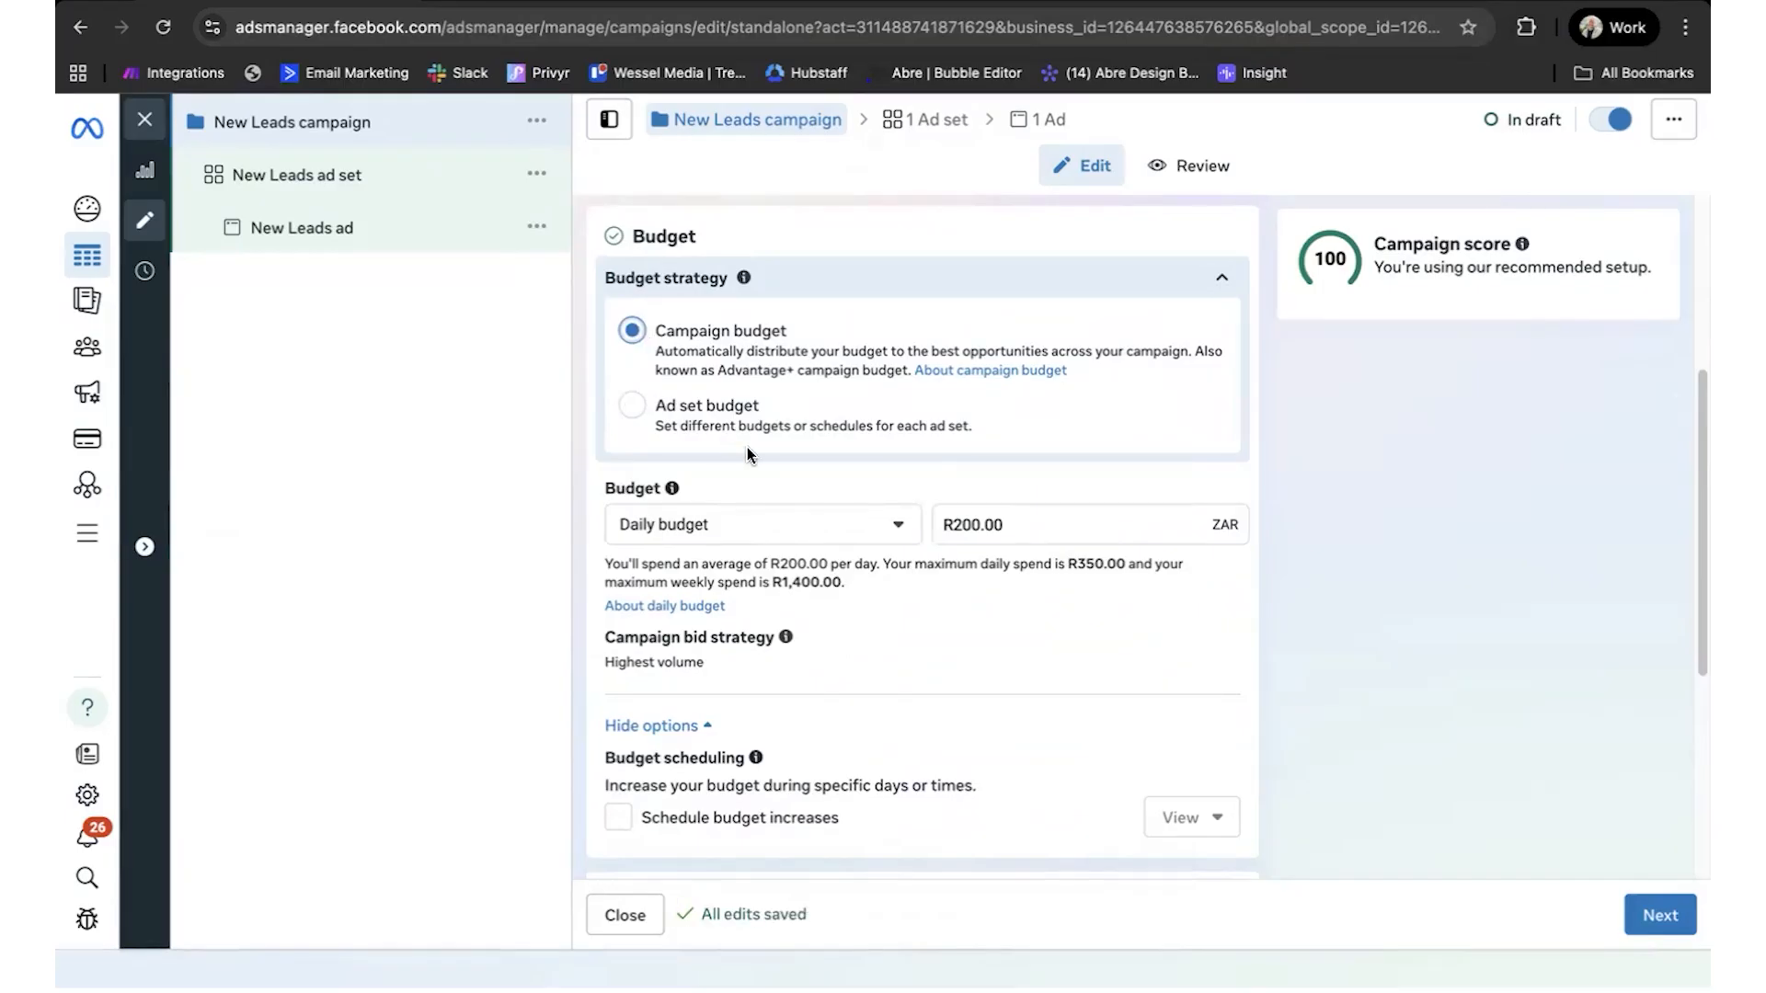
Step: Set the campaign's daily budget to R250.00
{"action": "scroll", "coordinate": [758, 455], "scroll_direction": "down", "scroll_amount": 3}
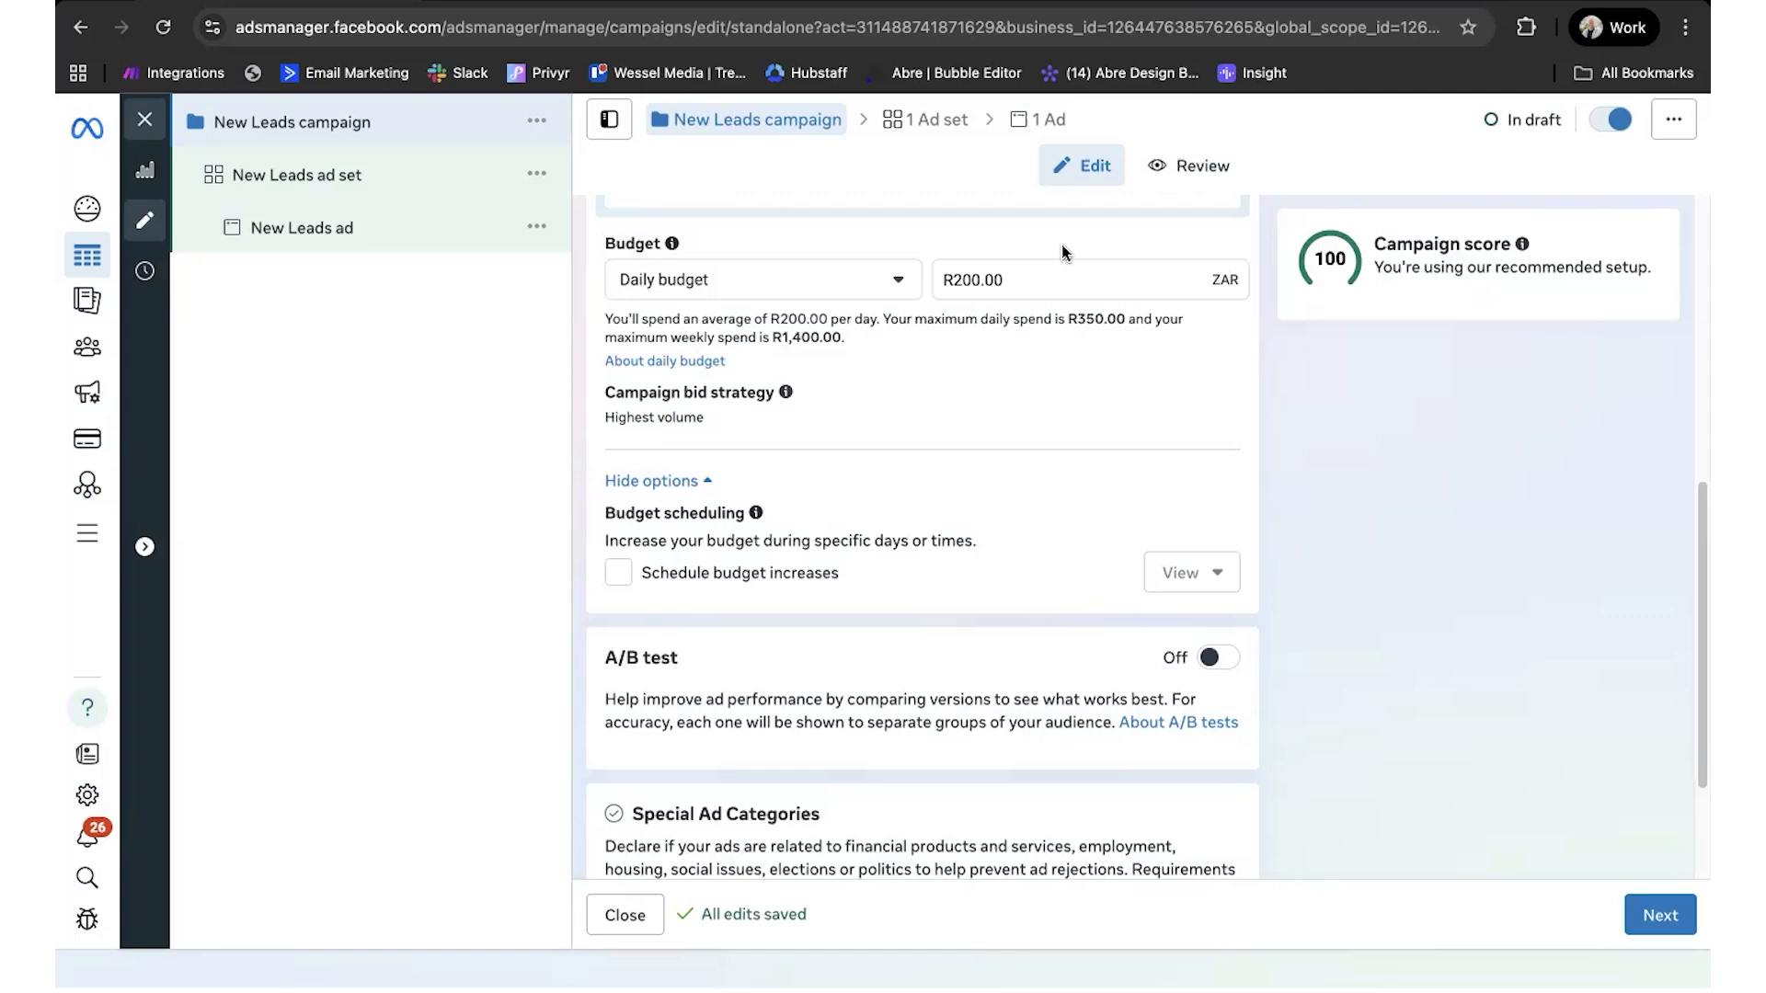
{"action": "left_click", "coordinate": [970, 278]}
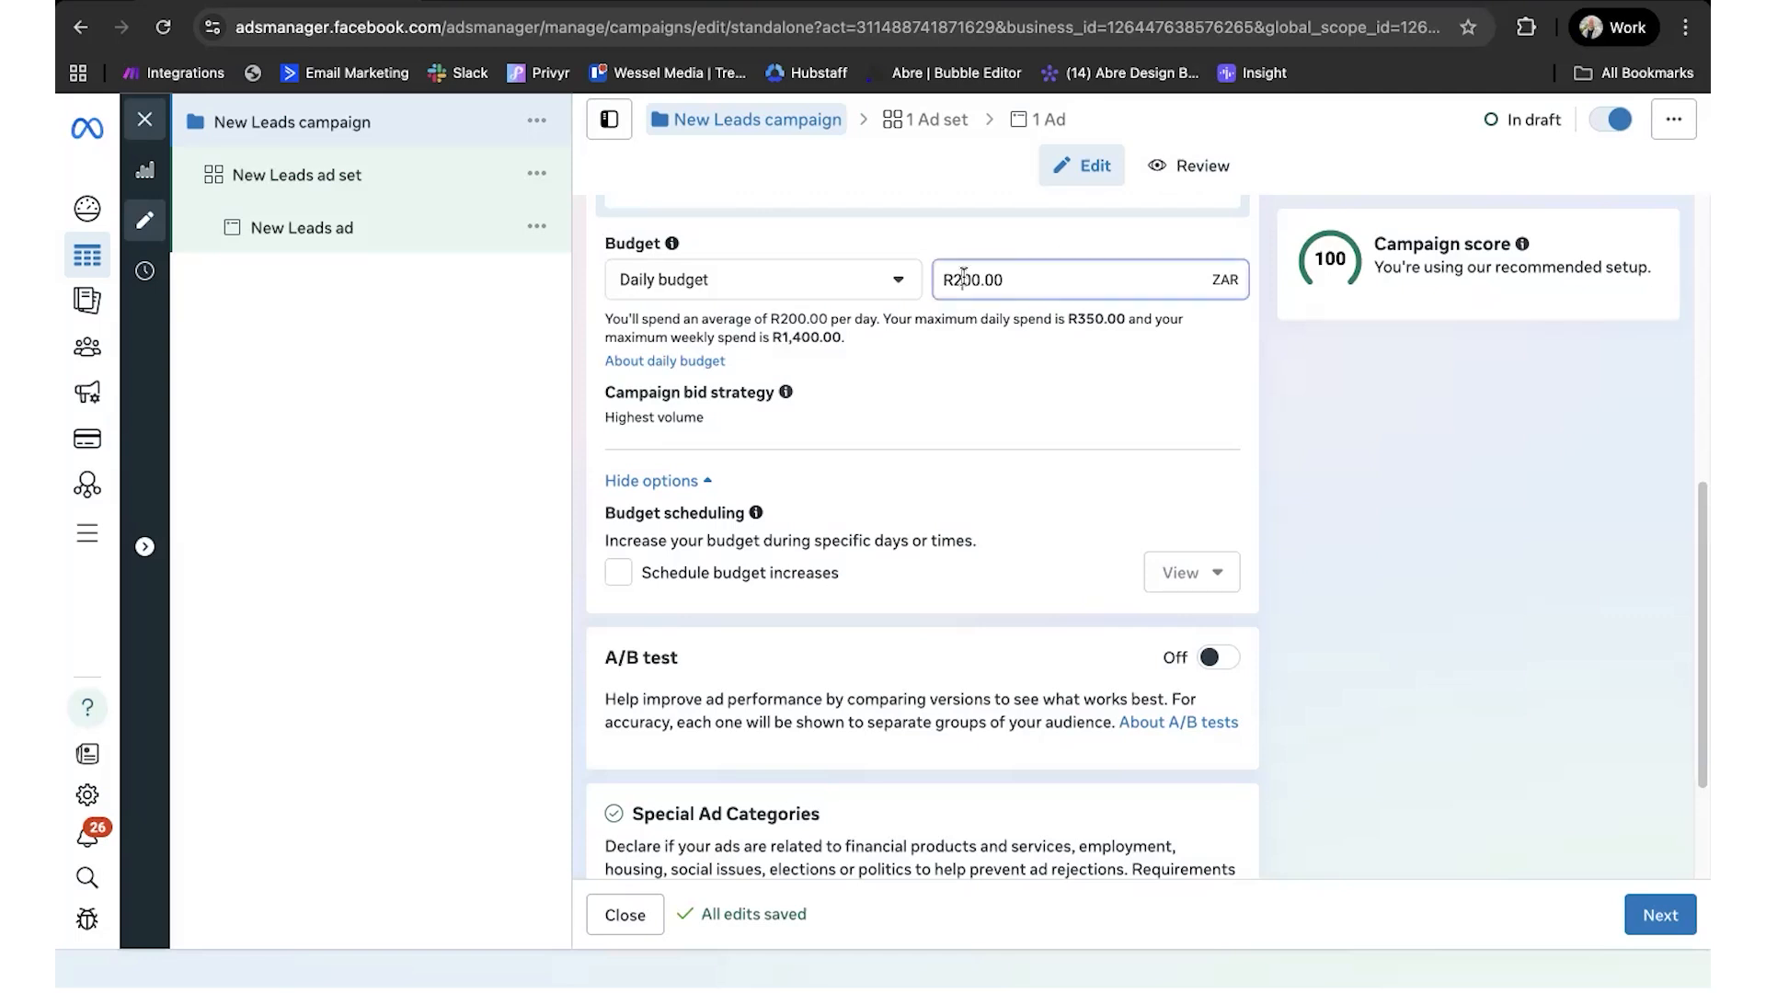
{"action": "key", "text": "BackSpace"}
{"action": "key", "text": "BackSpace"}
{"action": "type", "text": "25"}
{"action": "left_click", "coordinate": [1018, 246]}
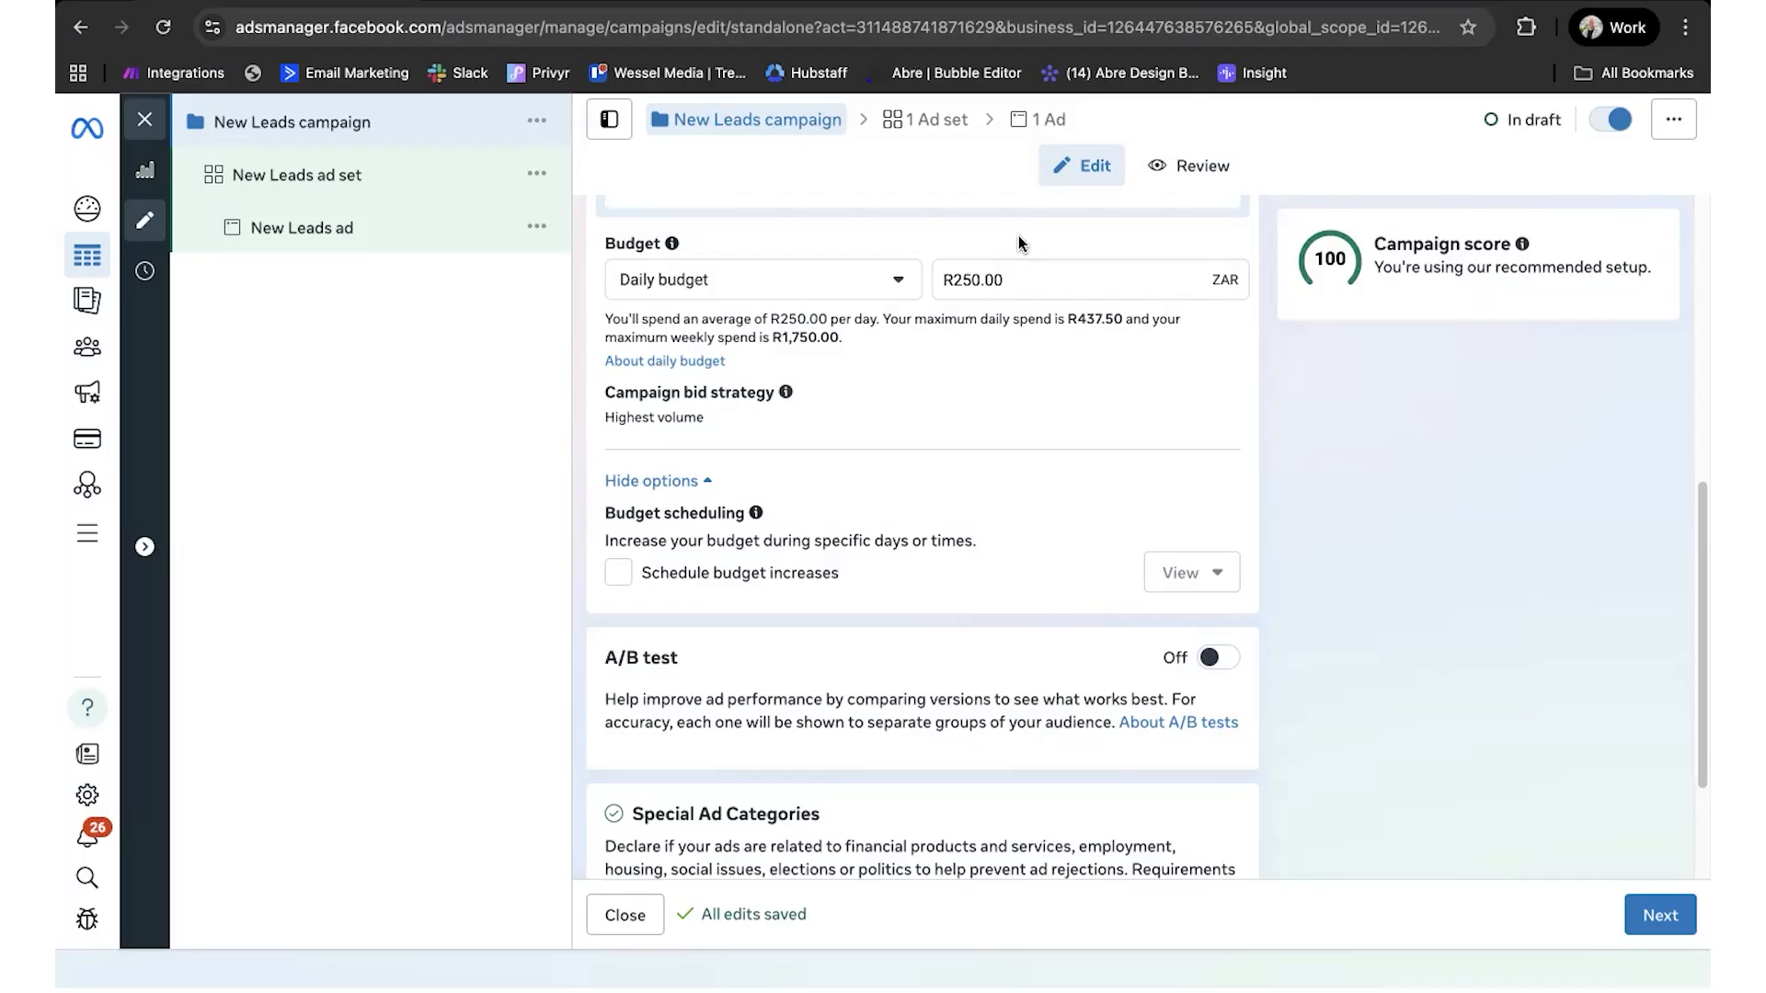
Step: Continue to the ad set level and rename the ad set "New Leads ad set #1"
{"action": "scroll", "coordinate": [990, 294], "scroll_direction": "down", "scroll_amount": 3}
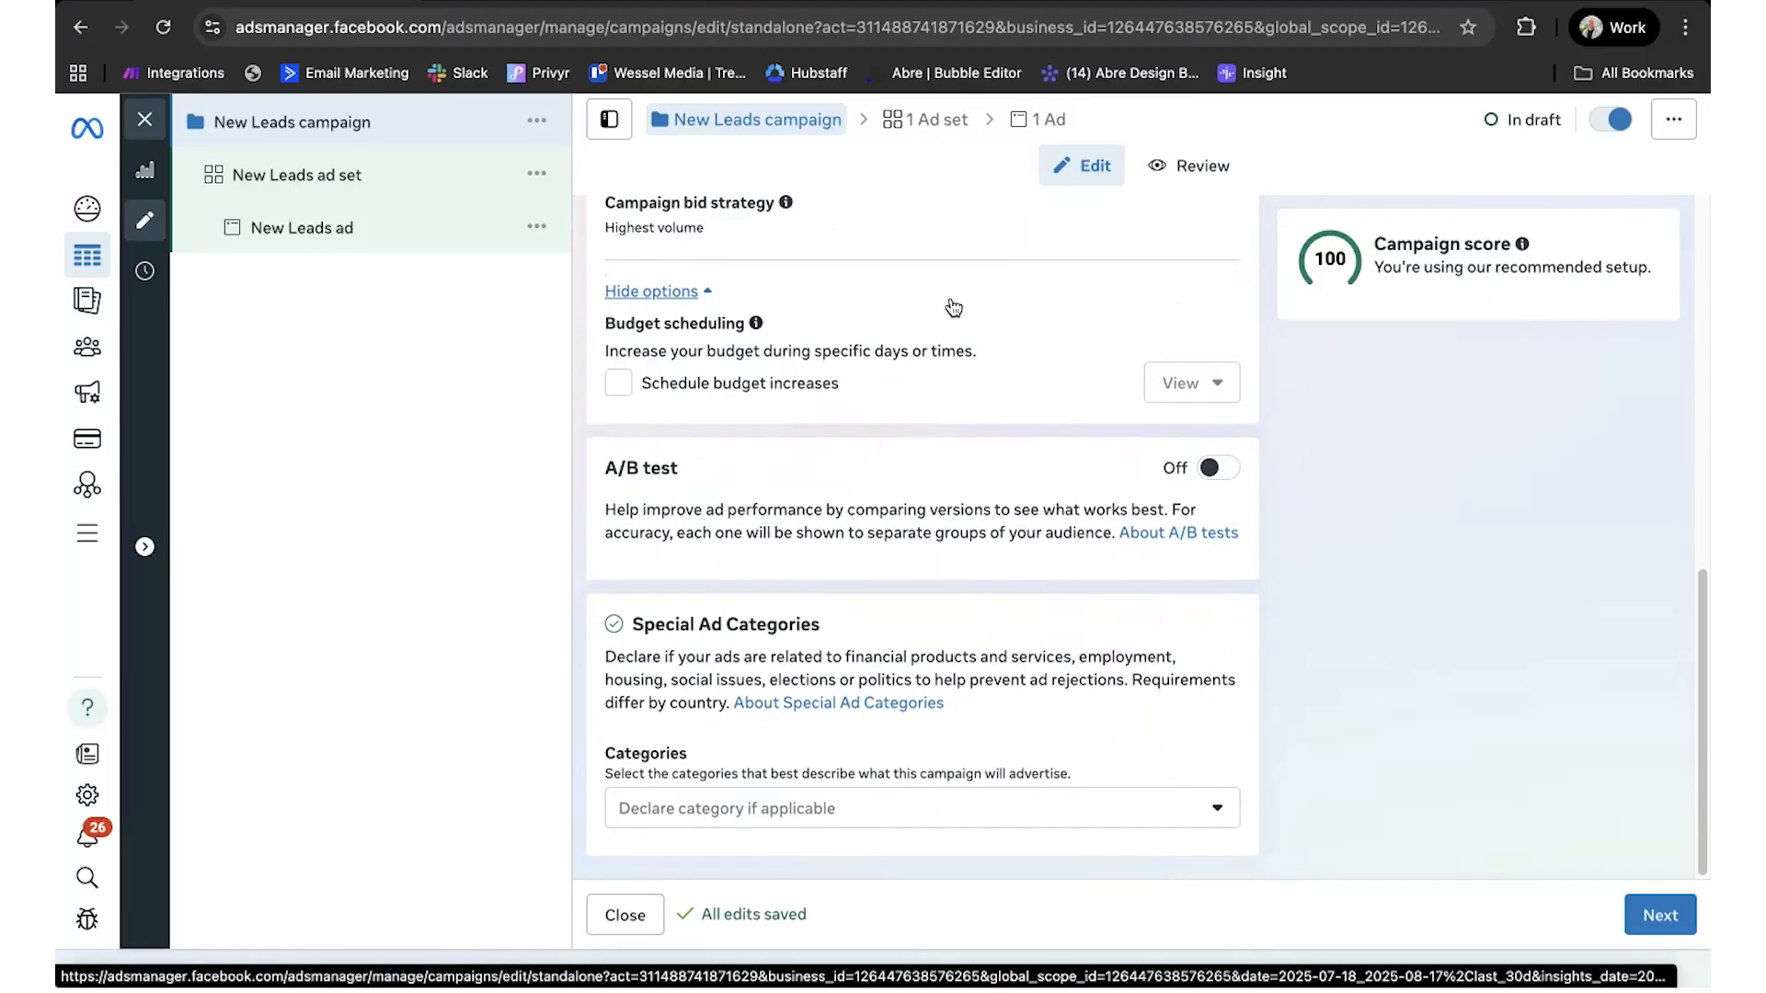
{"action": "left_click", "coordinate": [1665, 915]}
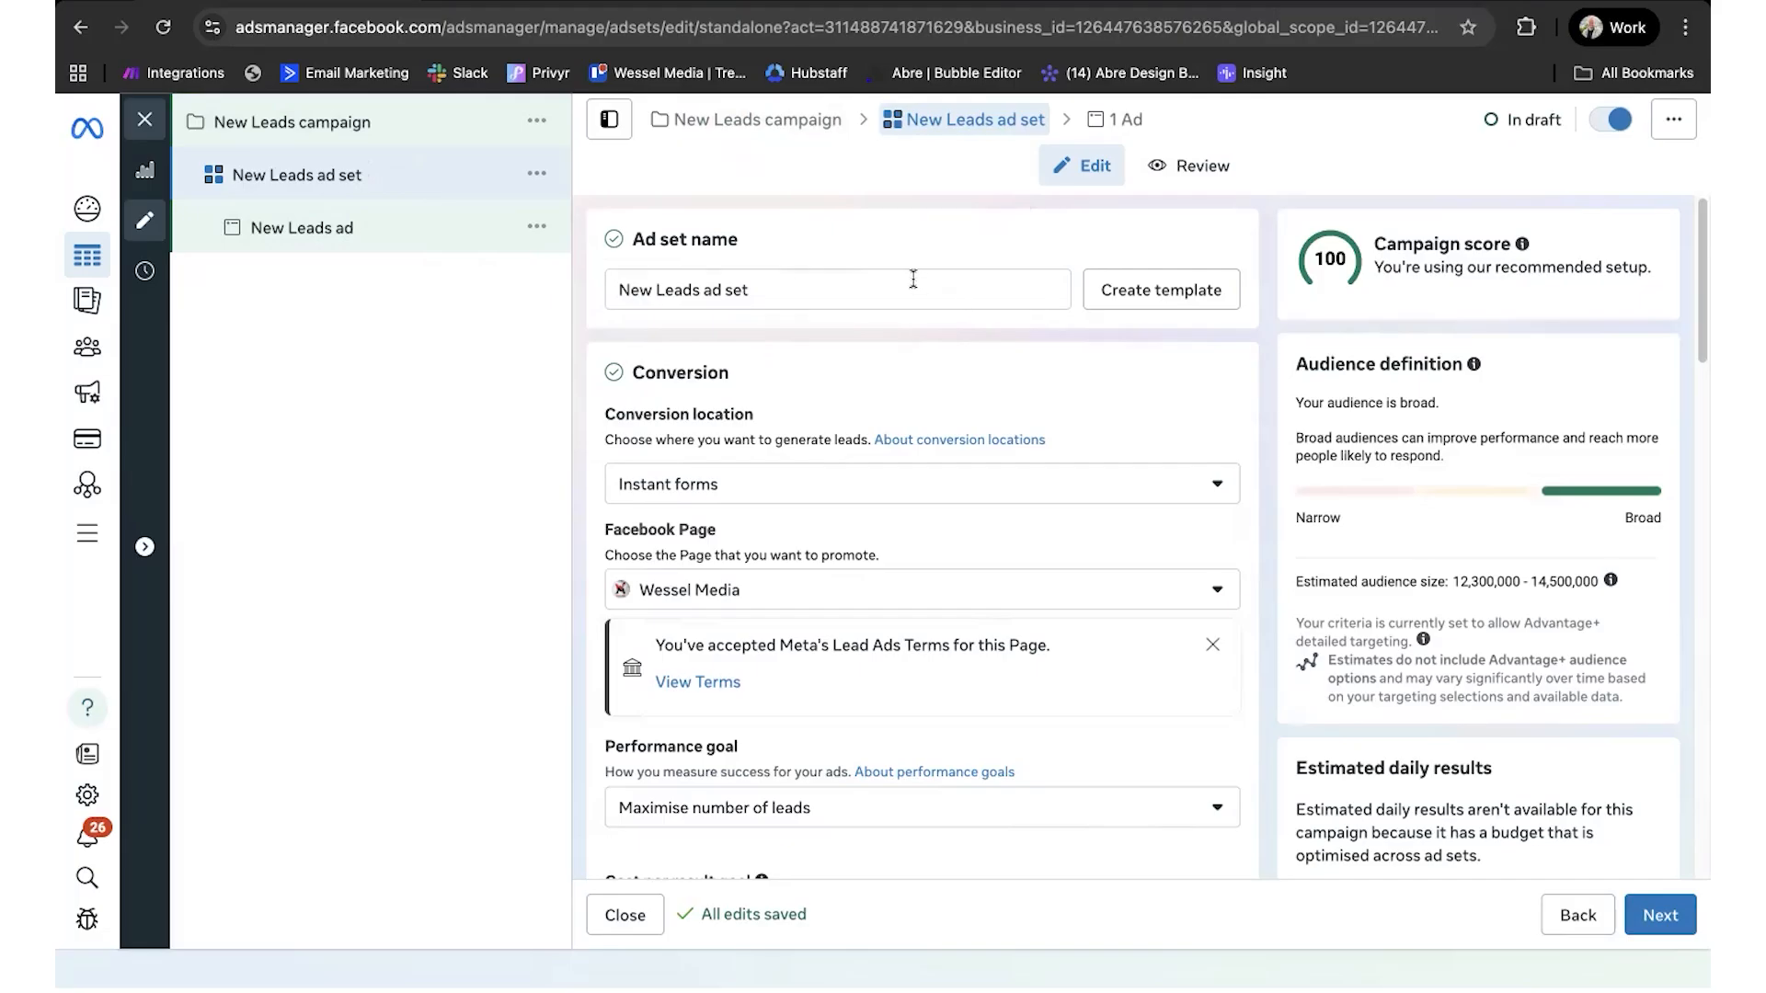
{"action": "left_click", "coordinate": [794, 282]}
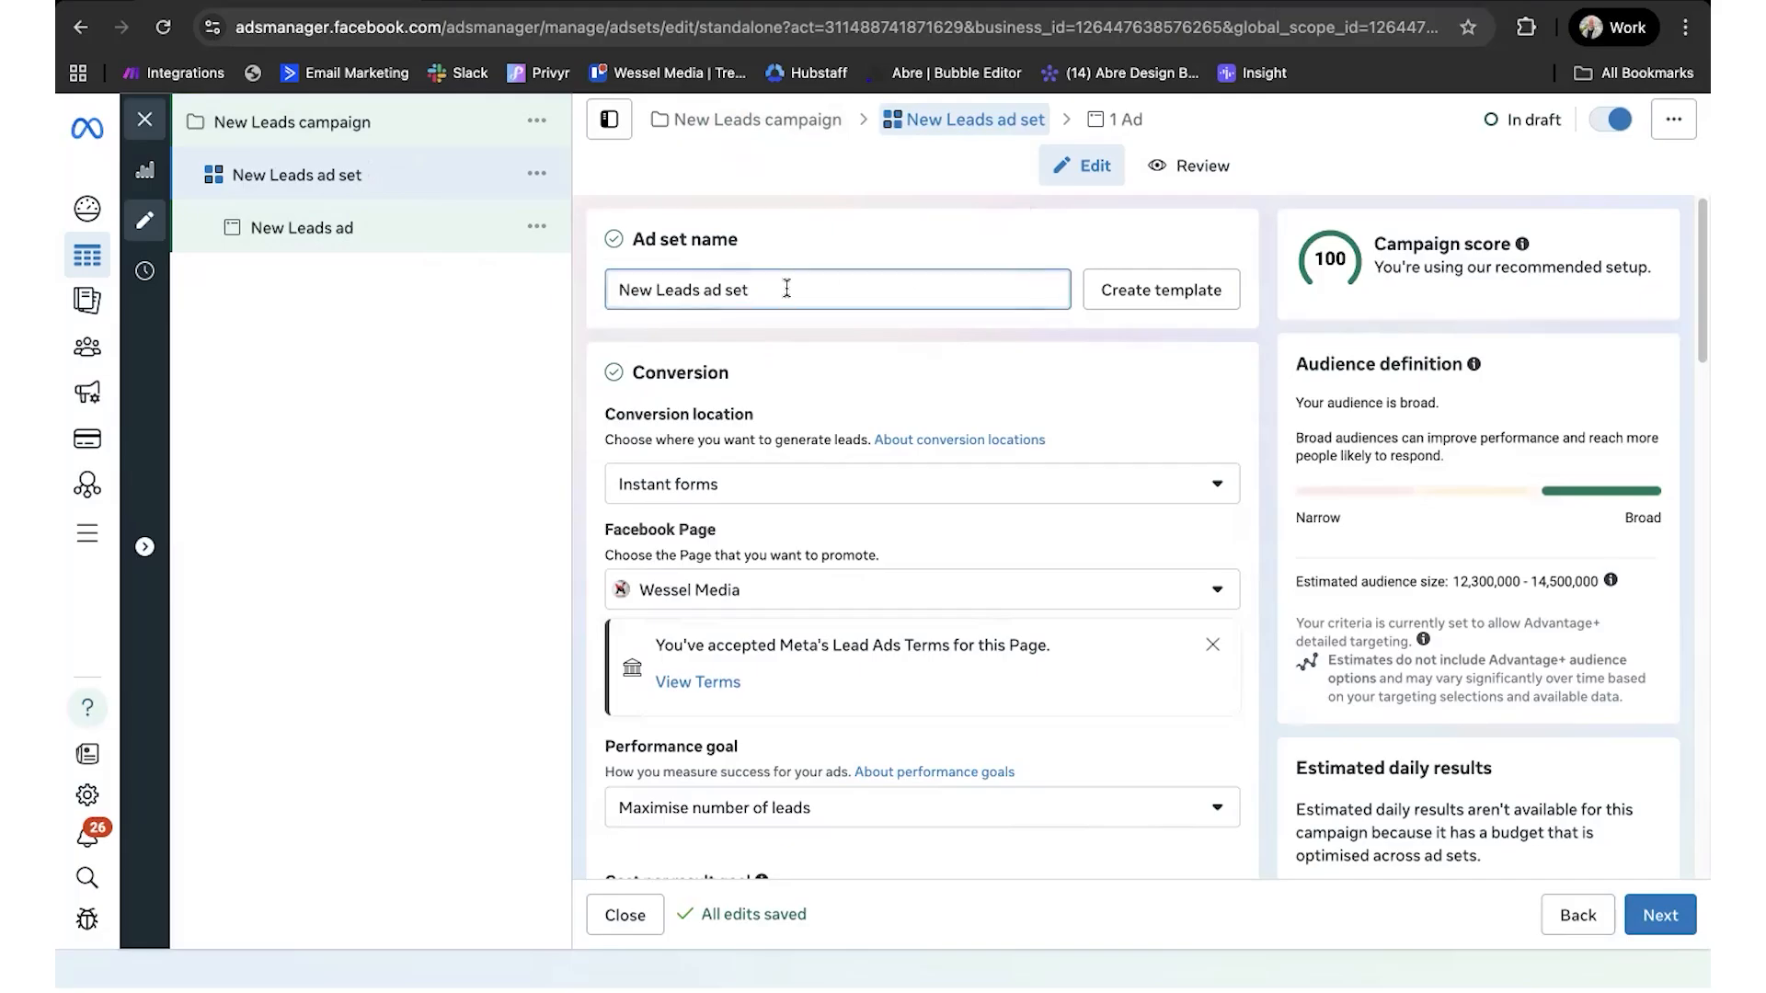
{"action": "type", "text": "#1"}
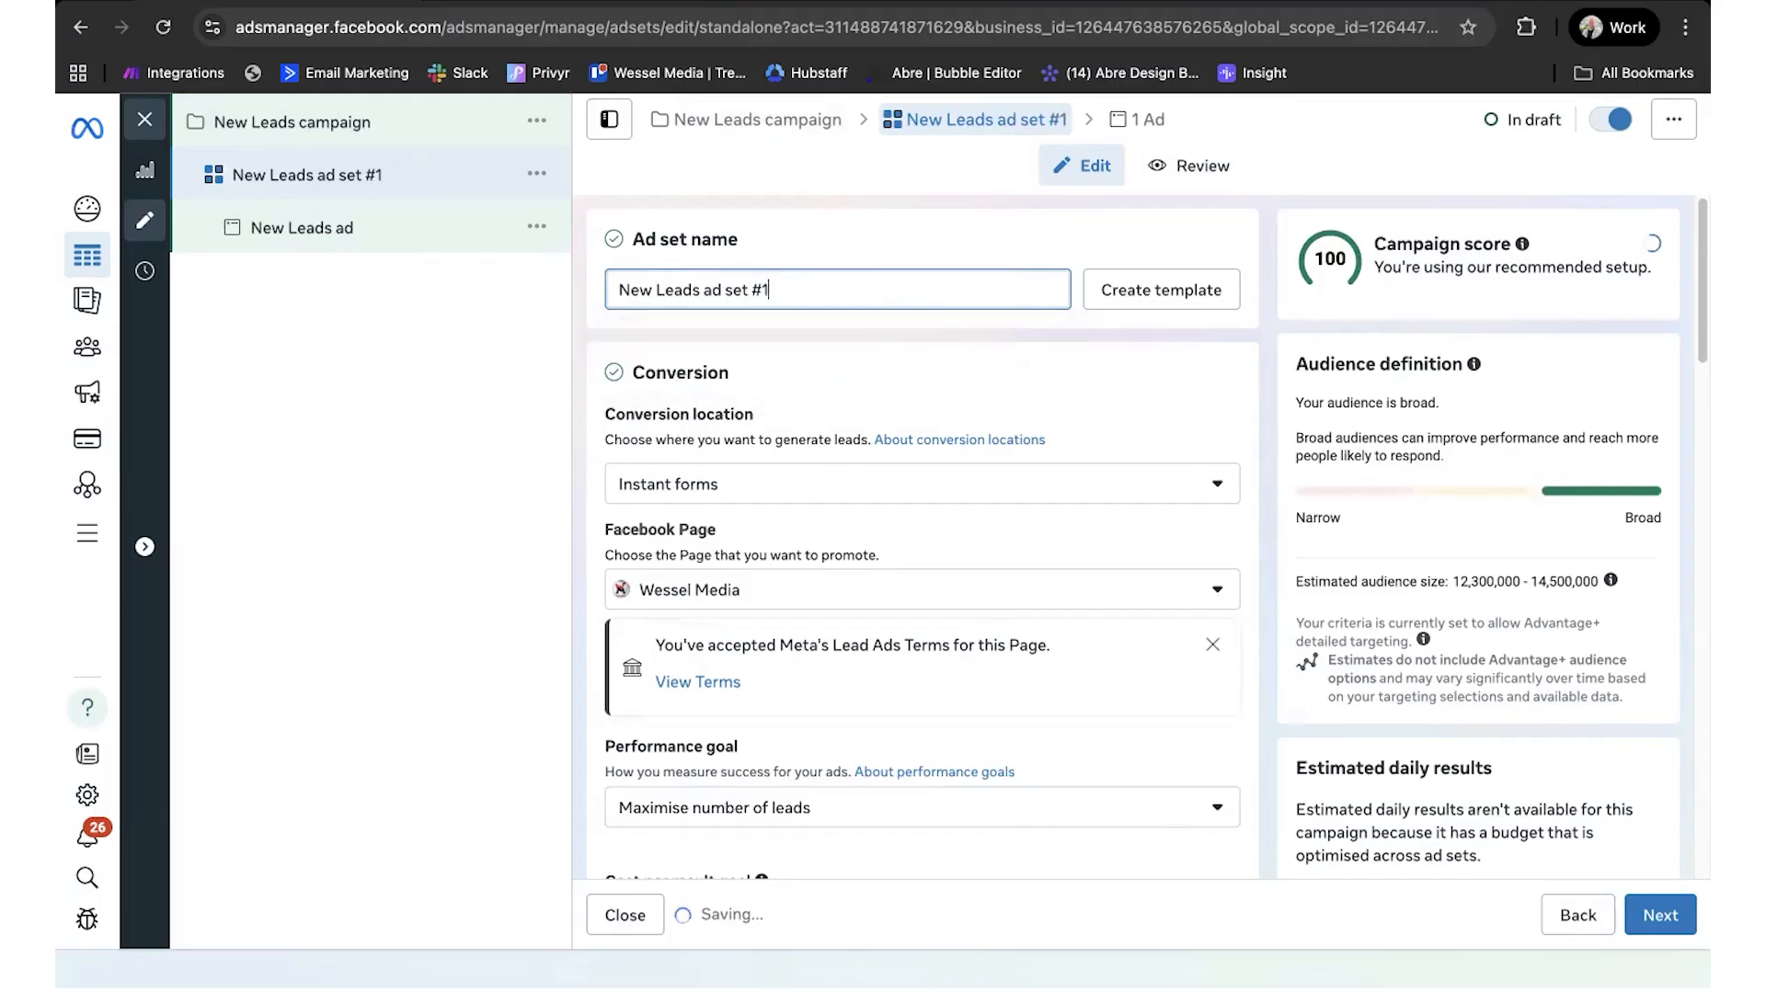
{"action": "left_click", "coordinate": [869, 230]}
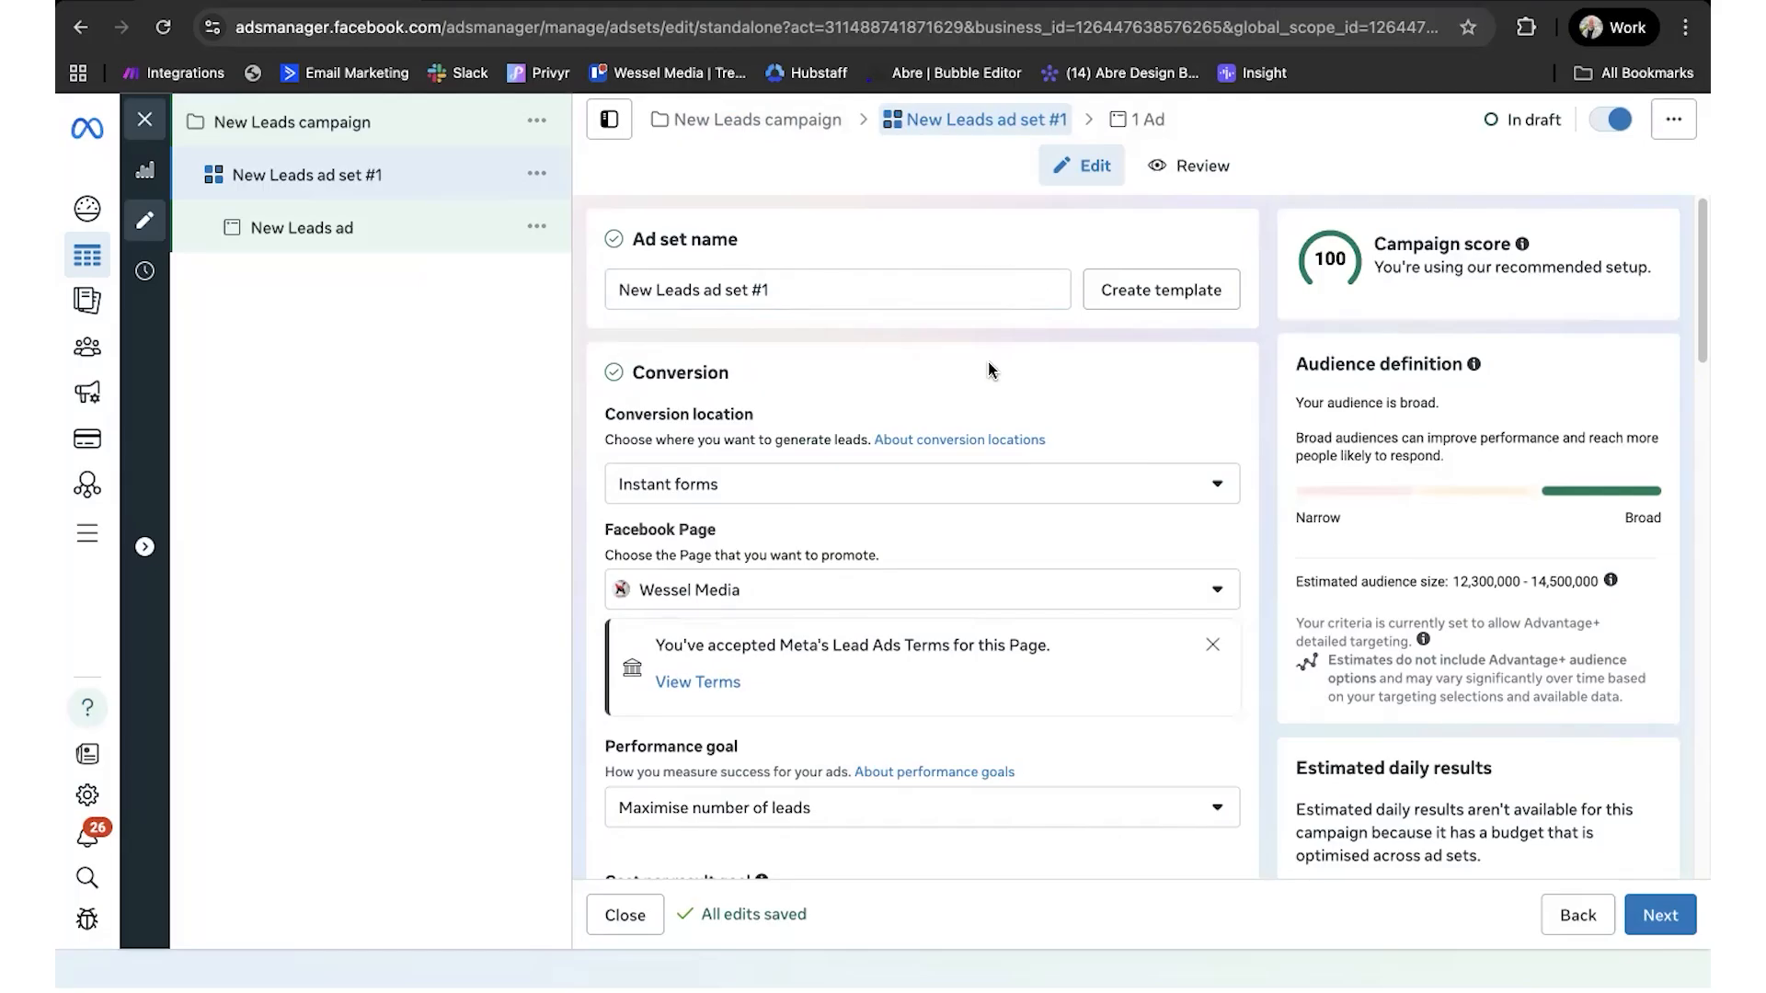
Step: Review the ad set's conversion location, Facebook Page, performance goal, cost per result goal and value rules
{"action": "scroll", "coordinate": [988, 361], "scroll_direction": "down", "scroll_amount": 3}
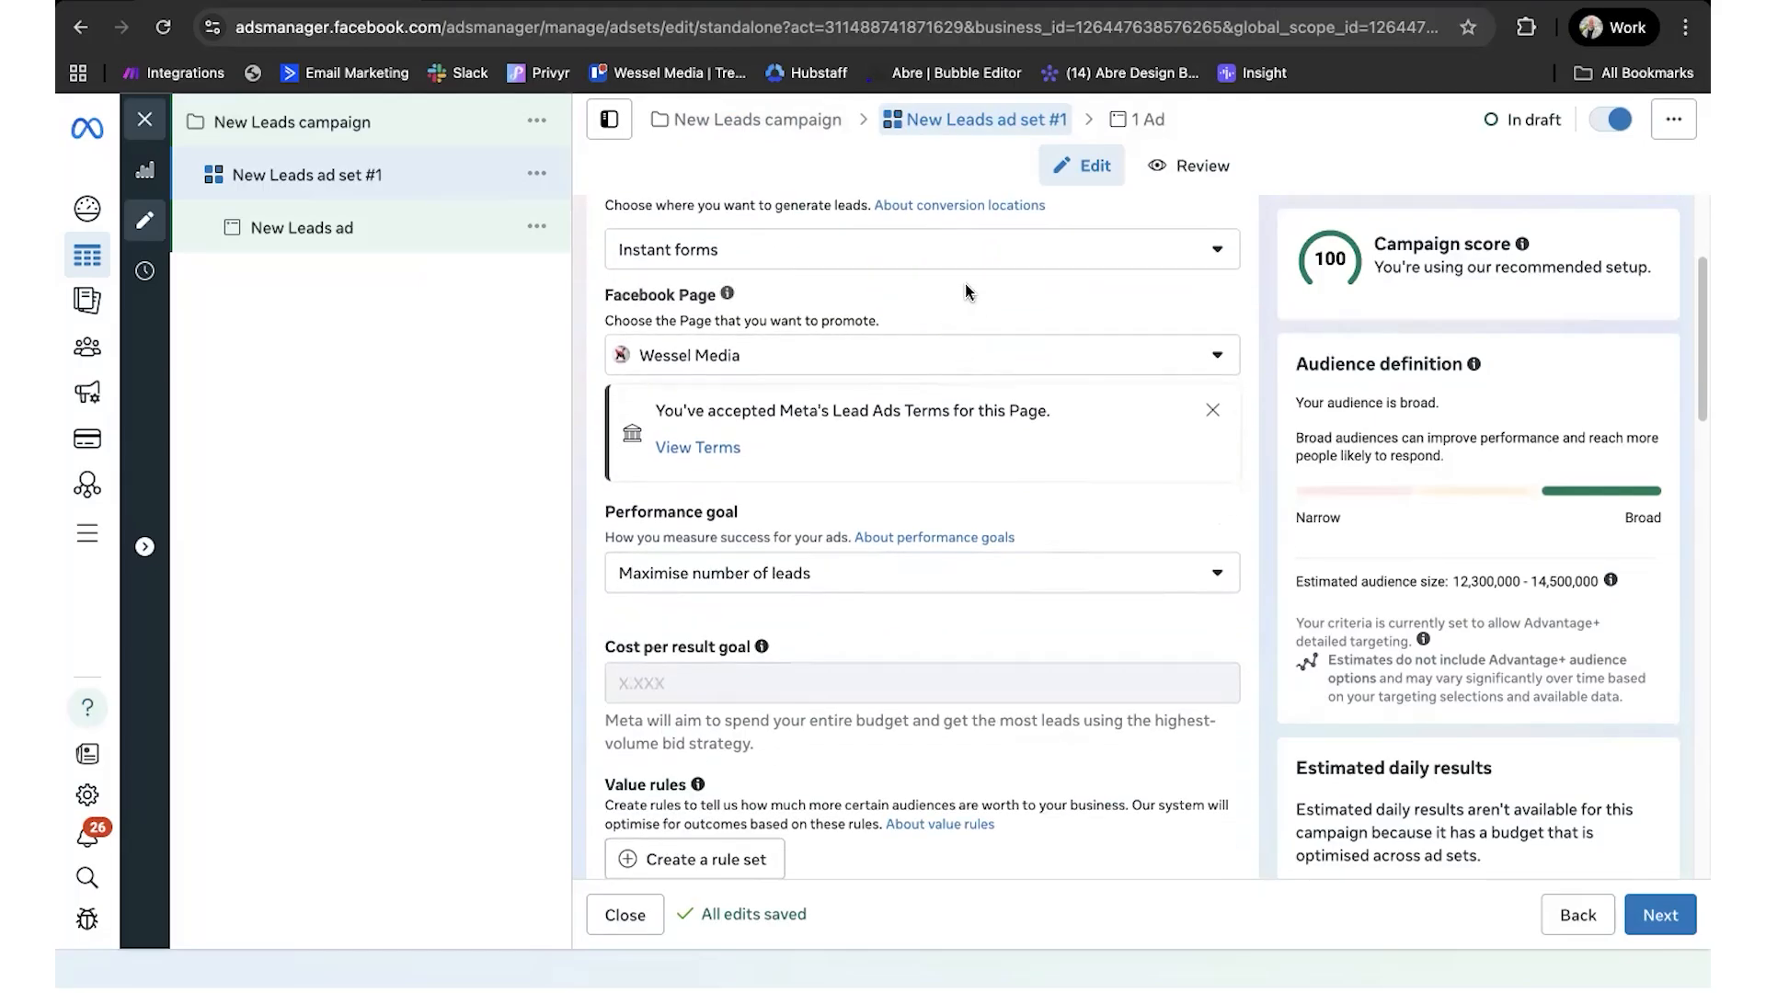
{"action": "scroll", "coordinate": [964, 285], "scroll_direction": "up", "scroll_amount": 2}
{"action": "scroll", "coordinate": [964, 285], "scroll_direction": "up", "scroll_amount": 1}
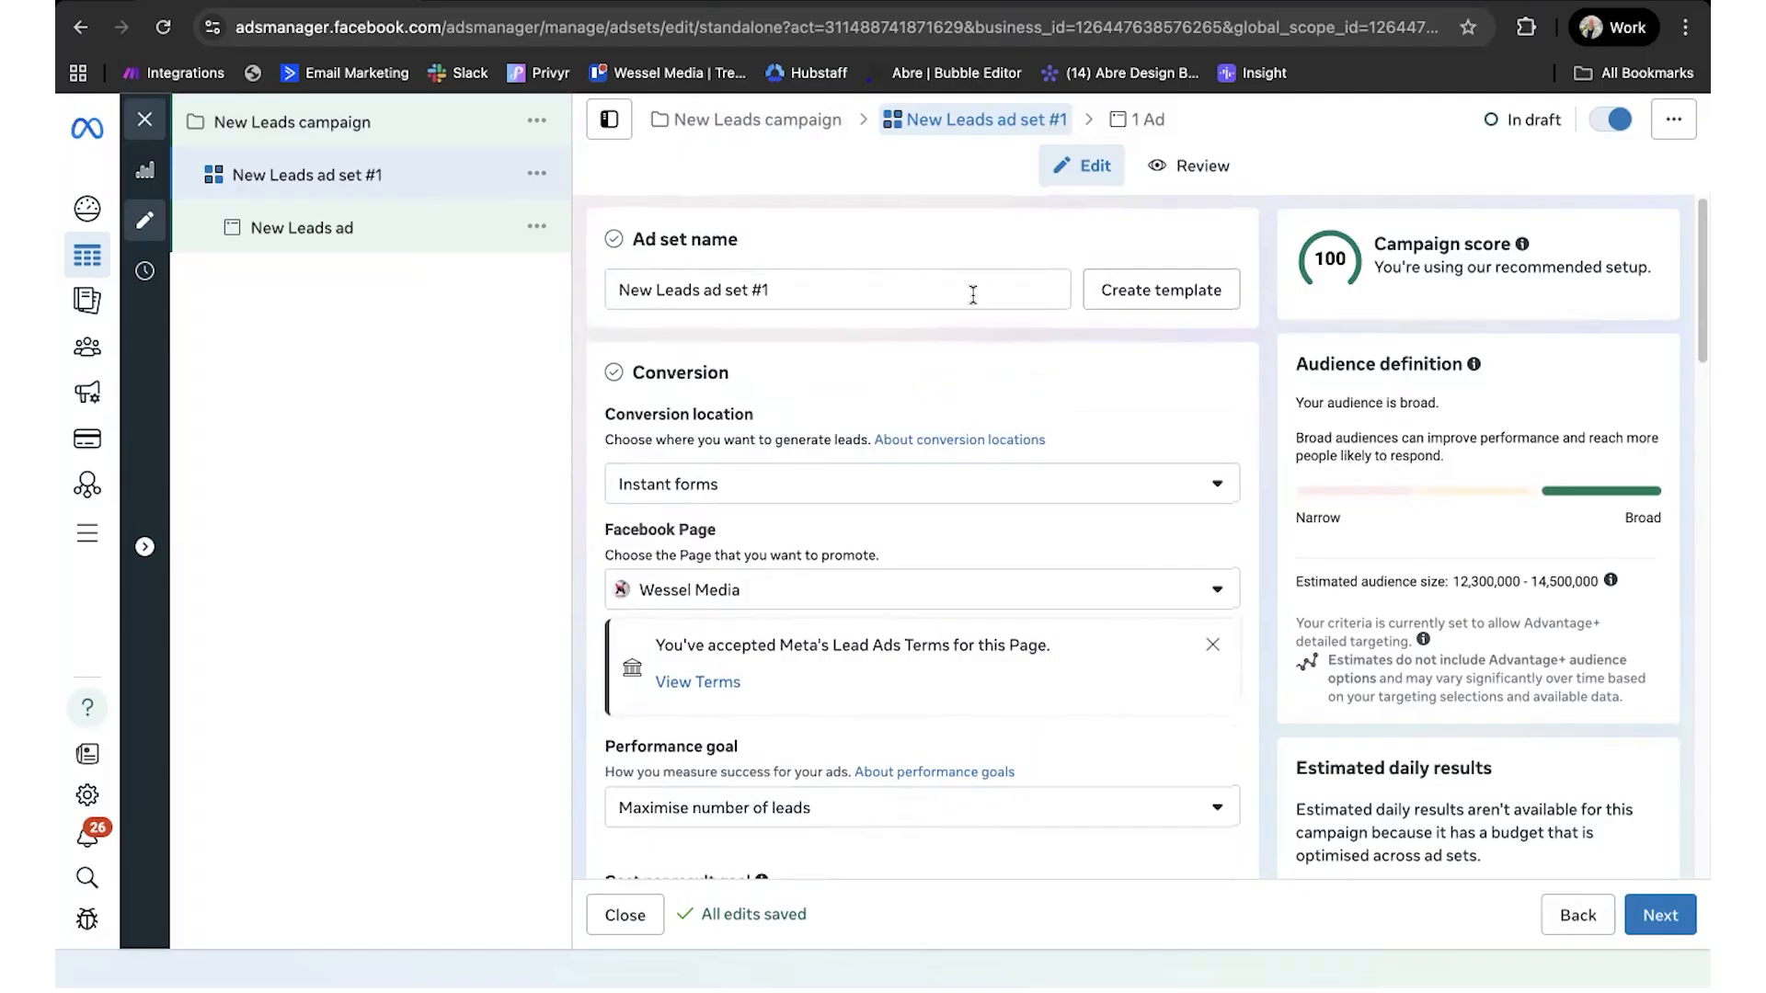
{"action": "scroll", "coordinate": [951, 327], "scroll_direction": "down", "scroll_amount": 2}
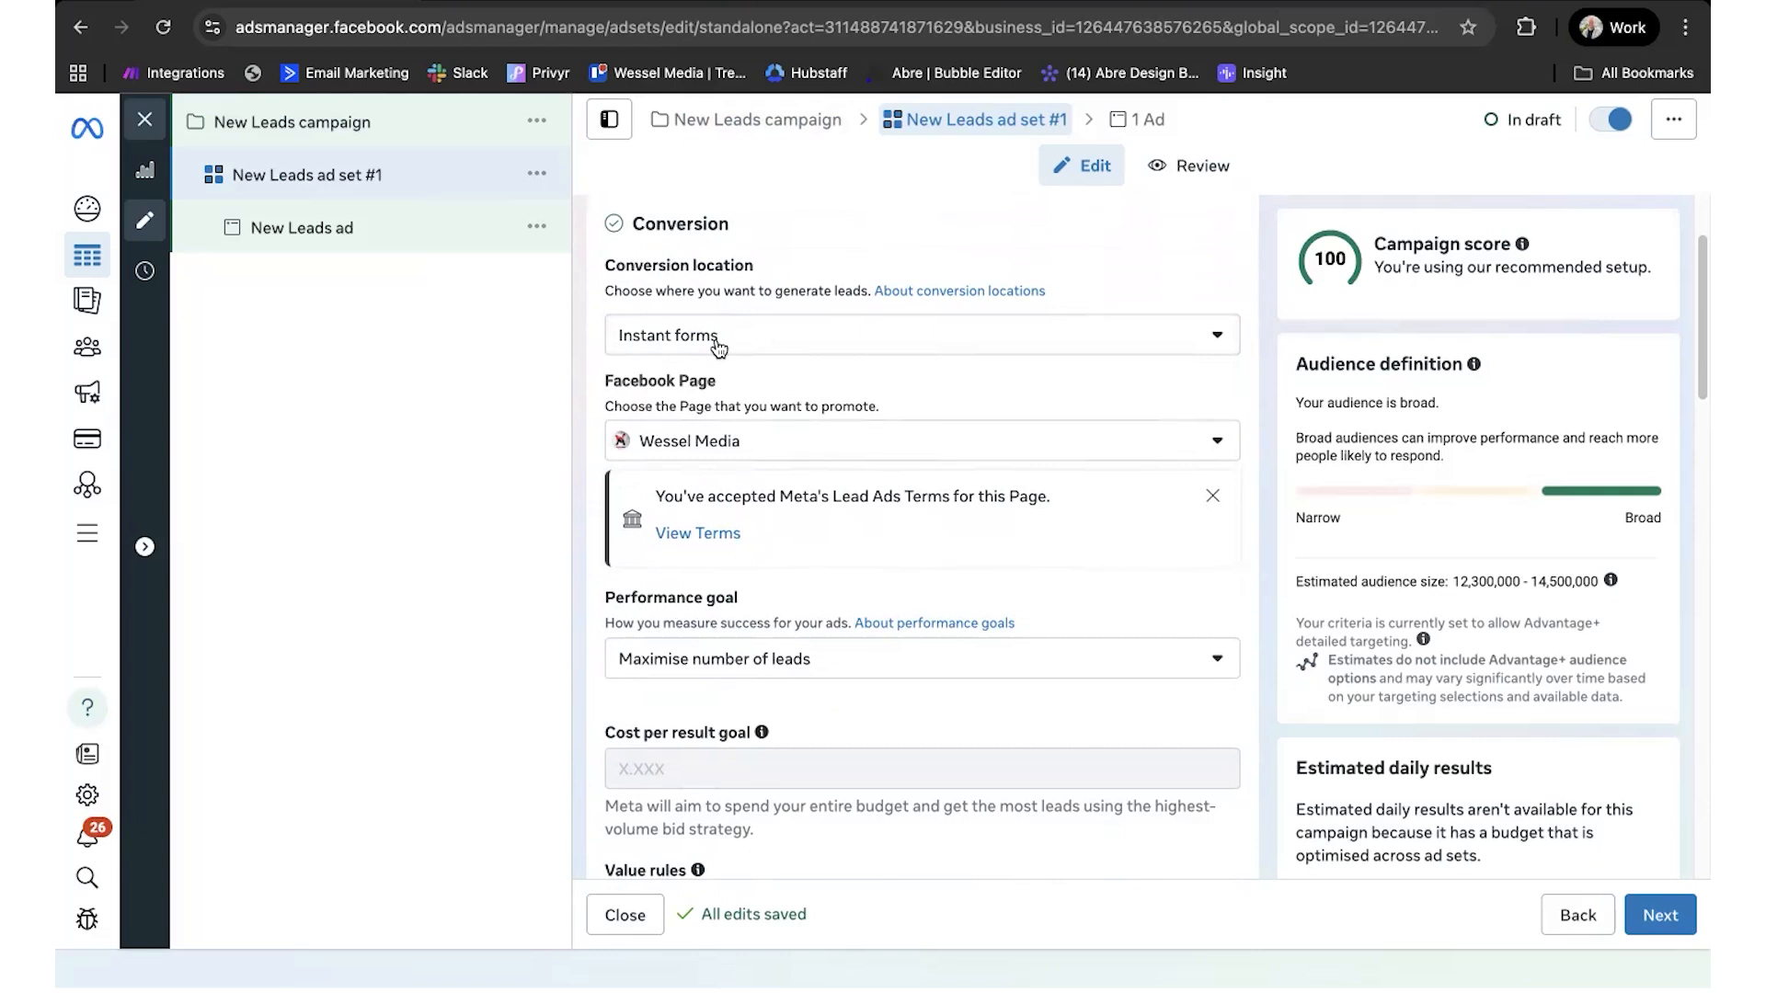
{"action": "scroll", "coordinate": [984, 384], "scroll_direction": "down", "scroll_amount": 3}
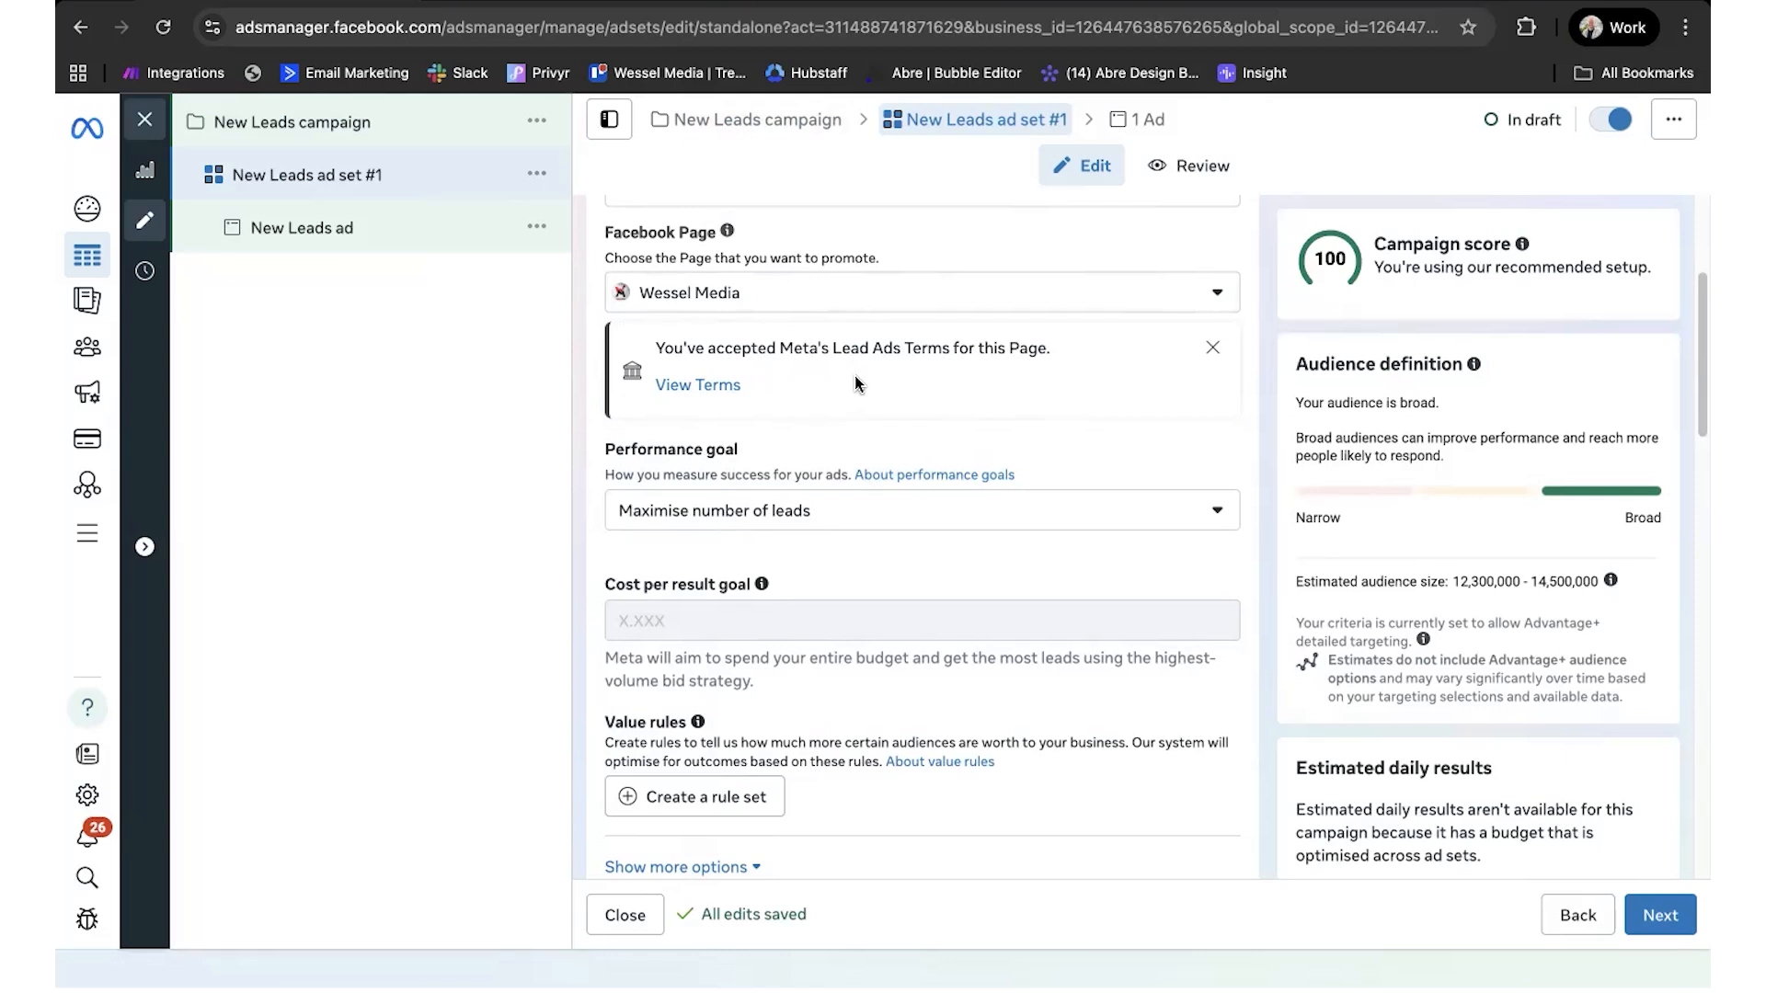
{"action": "scroll", "coordinate": [827, 414], "scroll_direction": "down", "scroll_amount": 2}
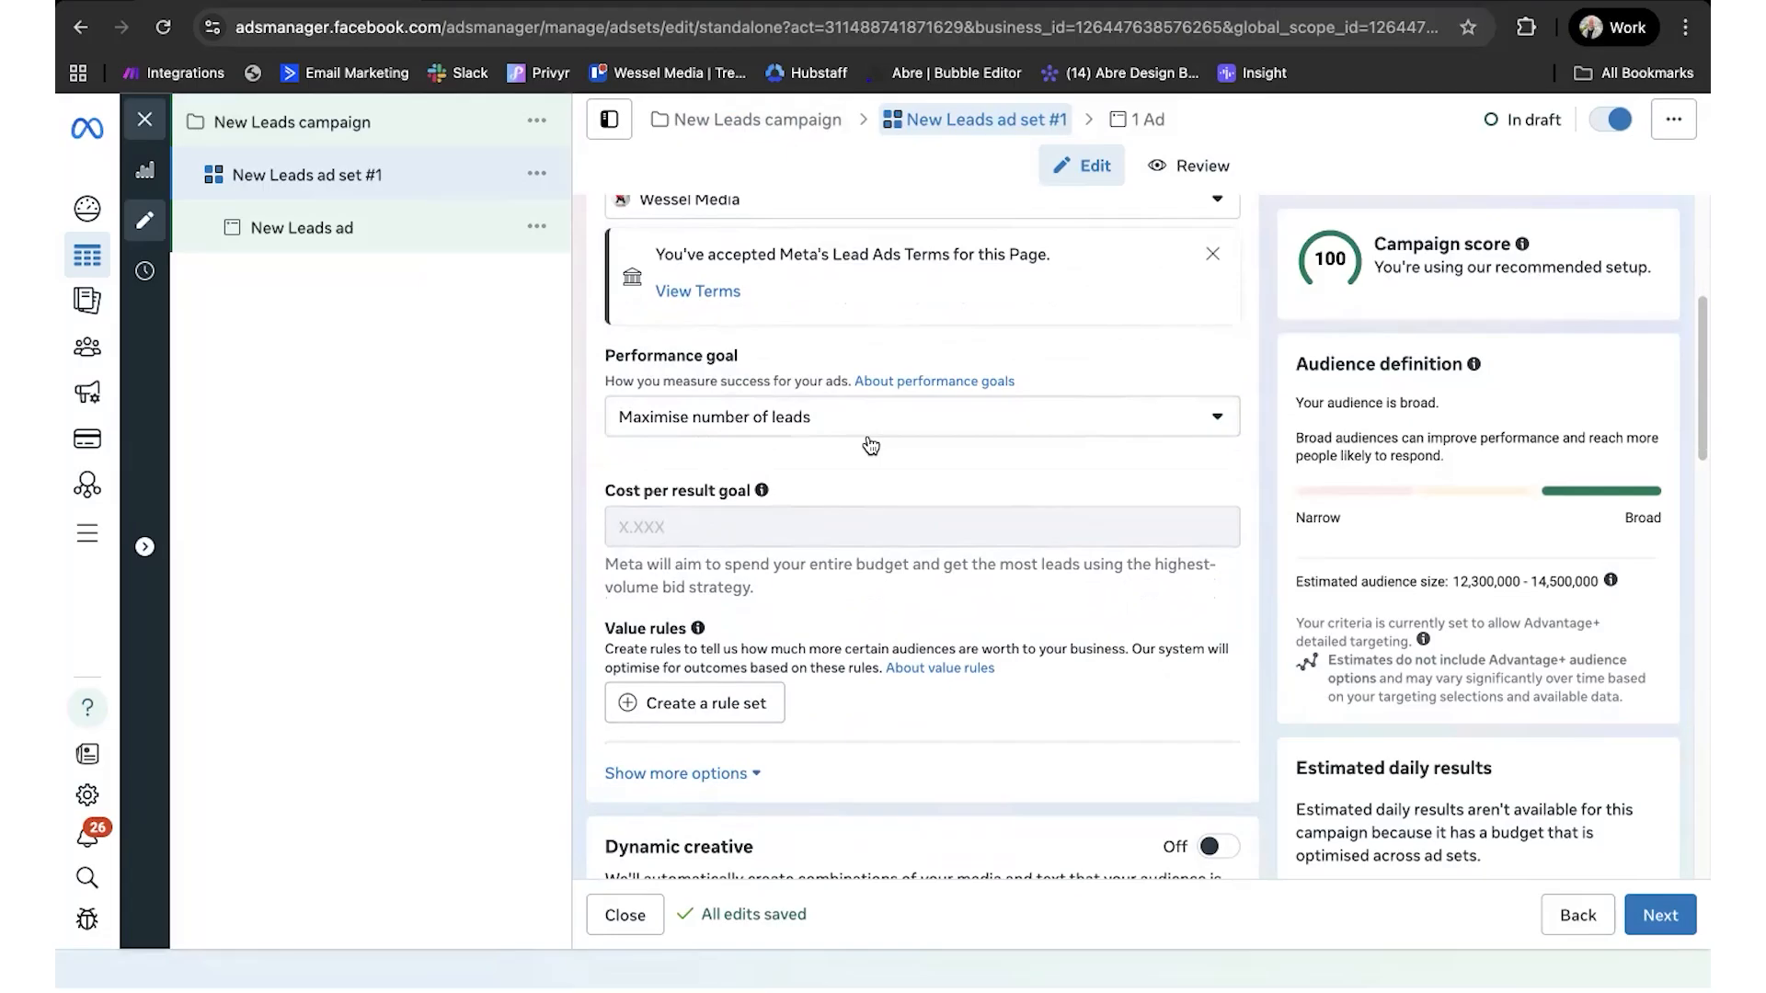
{"action": "scroll", "coordinate": [870, 446], "scroll_direction": "down", "scroll_amount": 3}
{"action": "scroll", "coordinate": [803, 432], "scroll_direction": "down", "scroll_amount": 1}
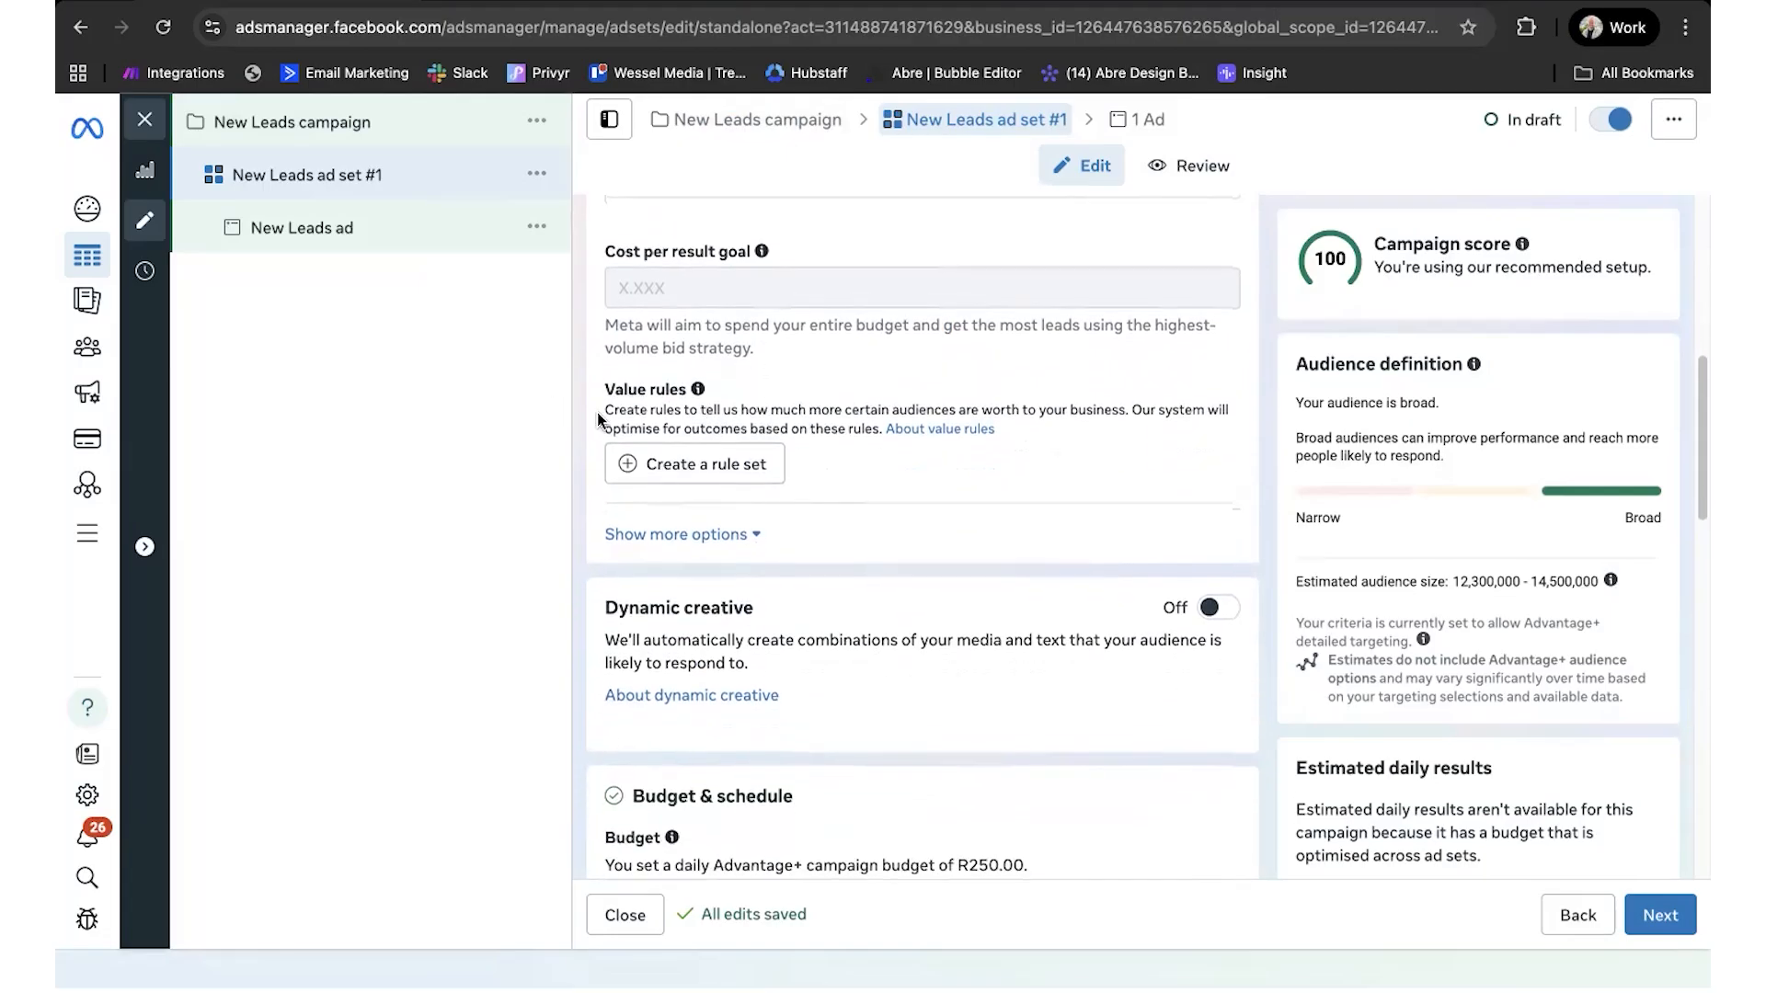
Step: Edit the locations in the ad set's audience controls, replacing South Africa with Vanderbijlpark, Gauteng
{"action": "scroll", "coordinate": [946, 412], "scroll_direction": "down", "scroll_amount": 6}
{"action": "scroll", "coordinate": [945, 412], "scroll_direction": "down", "scroll_amount": 8}
{"action": "scroll", "coordinate": [945, 412], "scroll_direction": "up", "scroll_amount": 4}
{"action": "scroll", "coordinate": [945, 412], "scroll_direction": "down", "scroll_amount": 4}
{"action": "scroll", "coordinate": [945, 412], "scroll_direction": "up", "scroll_amount": 2}
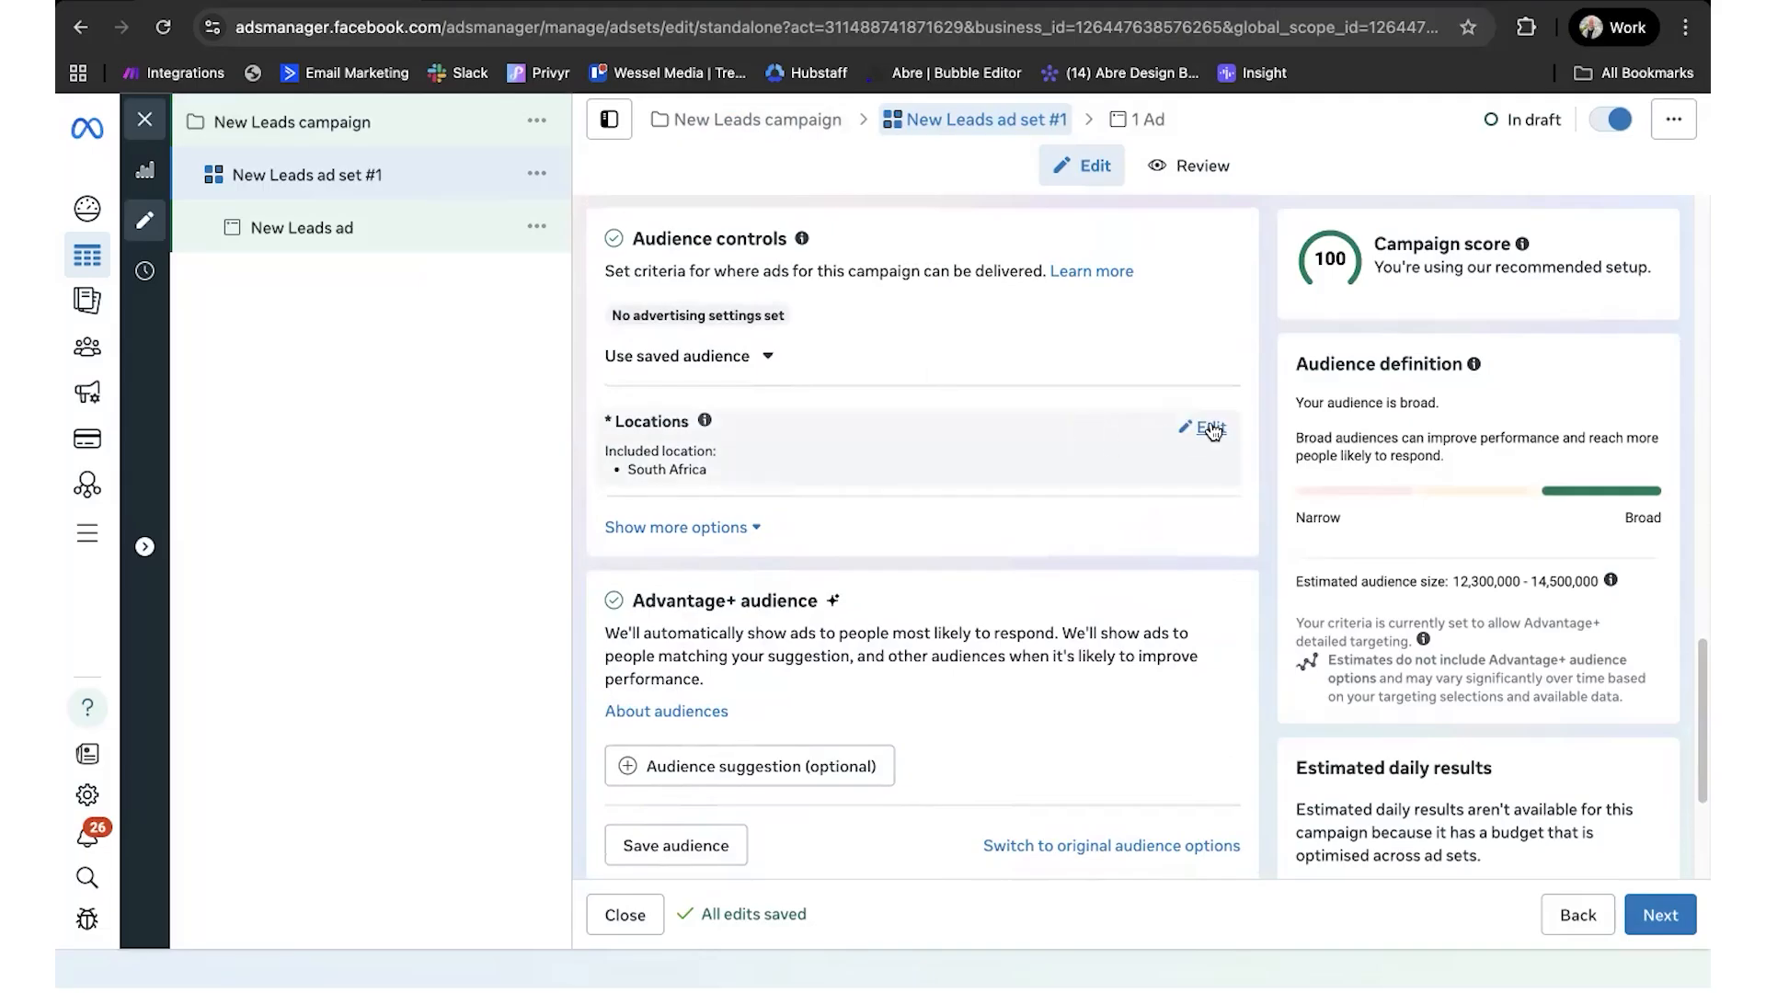
{"action": "left_click", "coordinate": [1210, 428]}
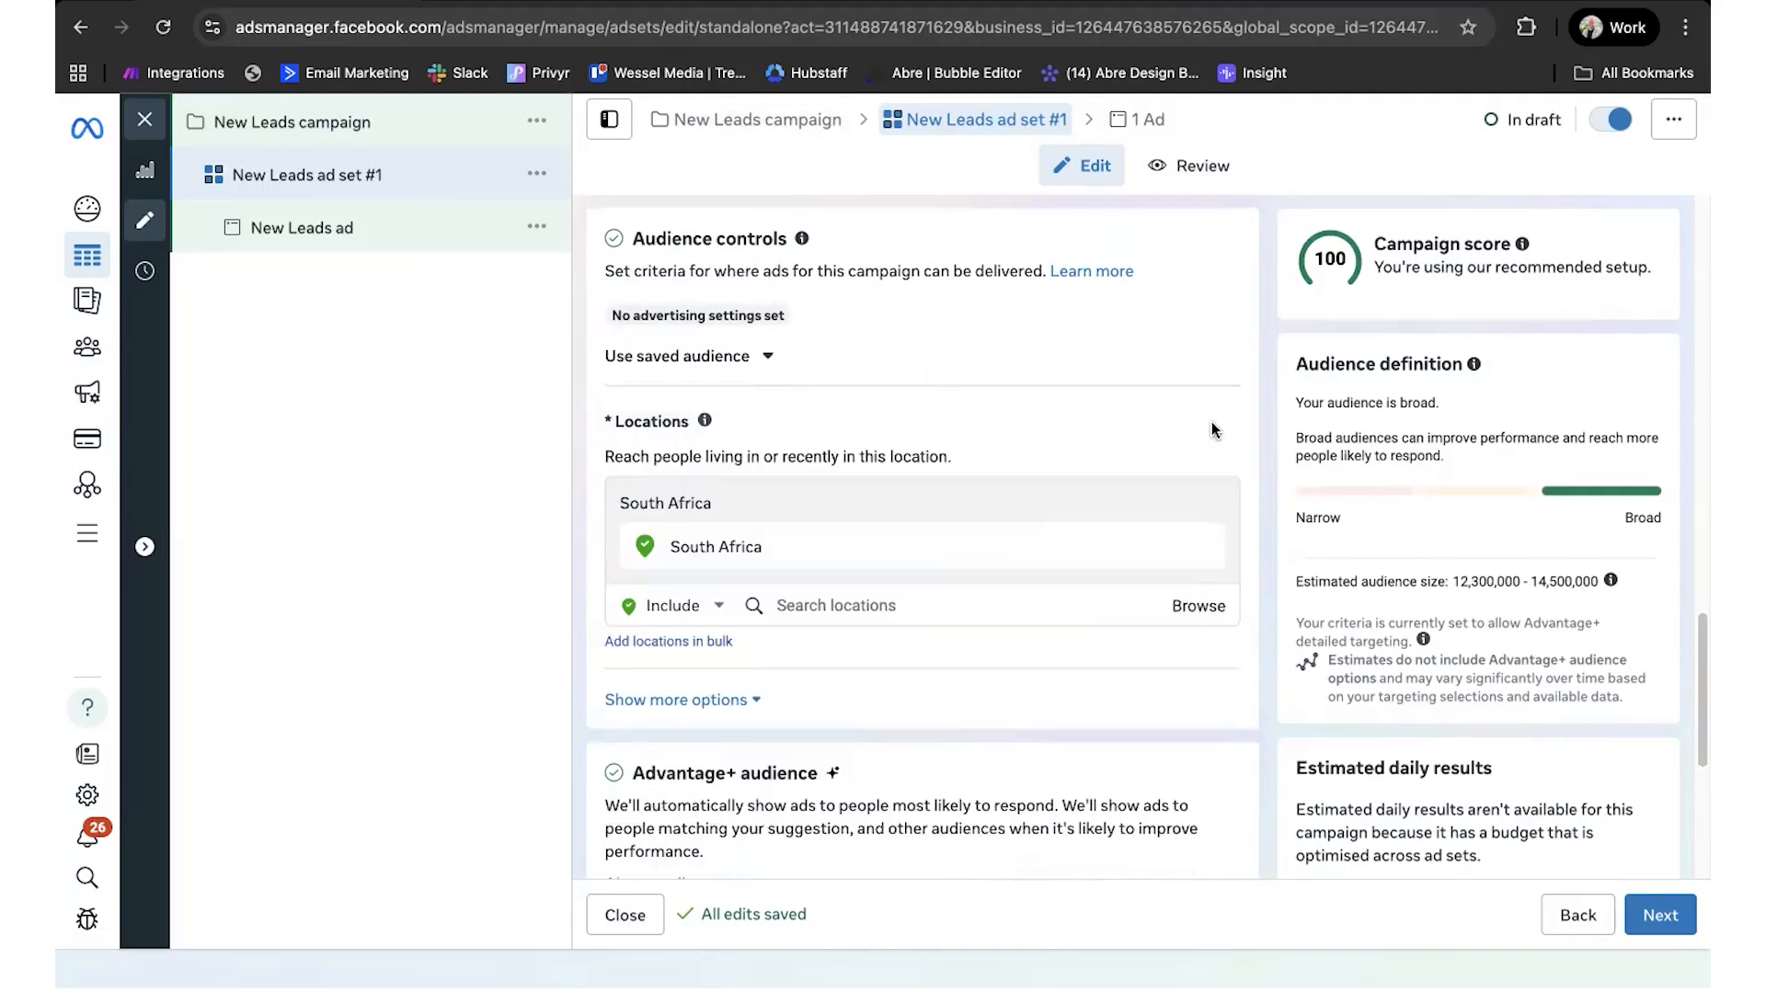
{"action": "scroll", "coordinate": [1118, 411], "scroll_direction": "down", "scroll_amount": 3}
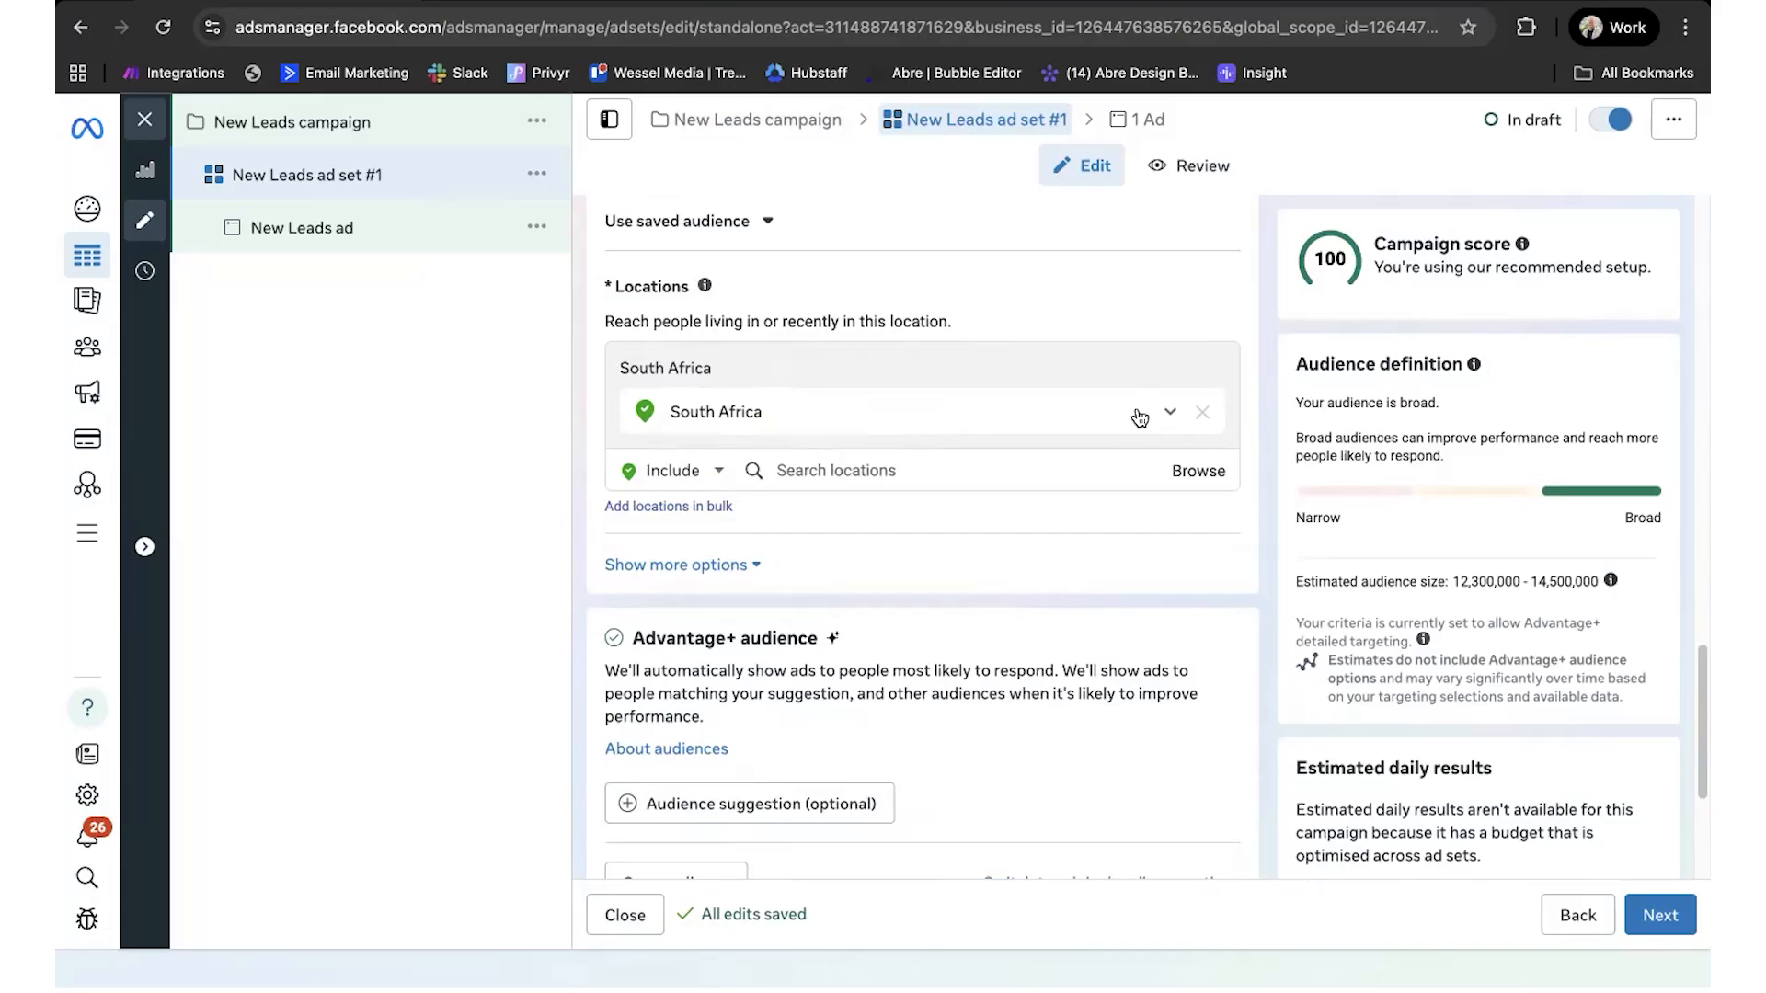
{"action": "left_click", "coordinate": [1169, 412]}
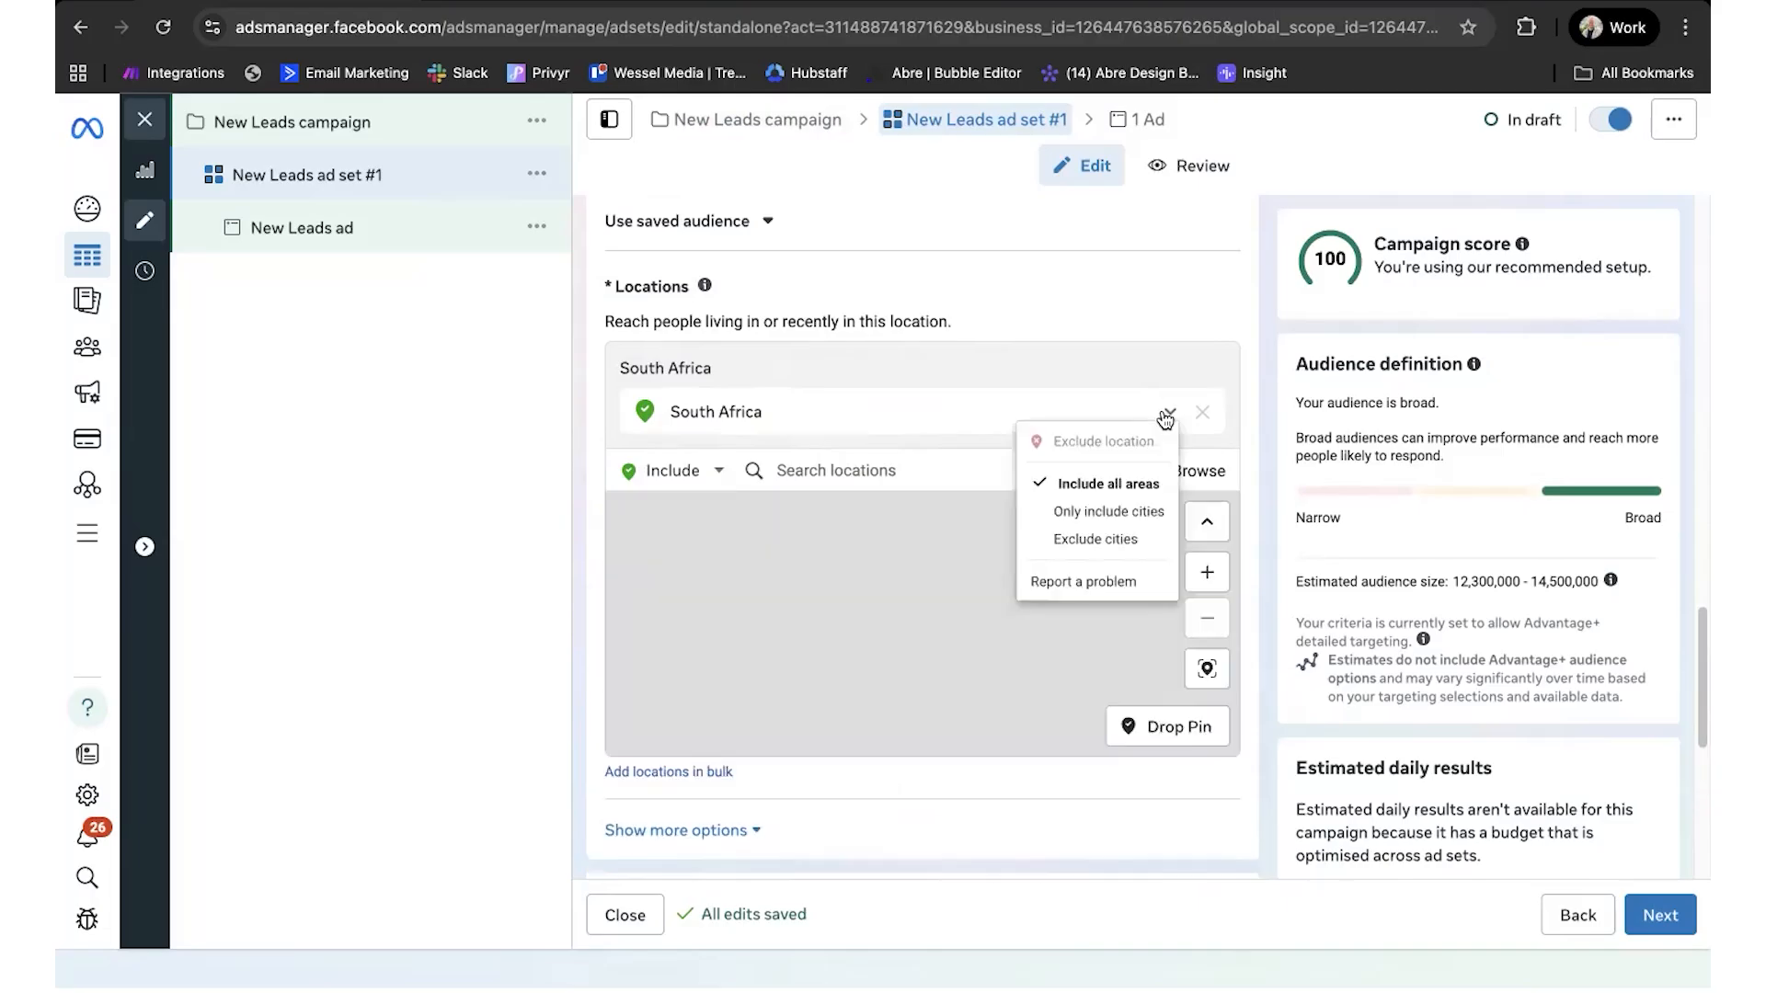
{"action": "left_click", "coordinate": [945, 453]}
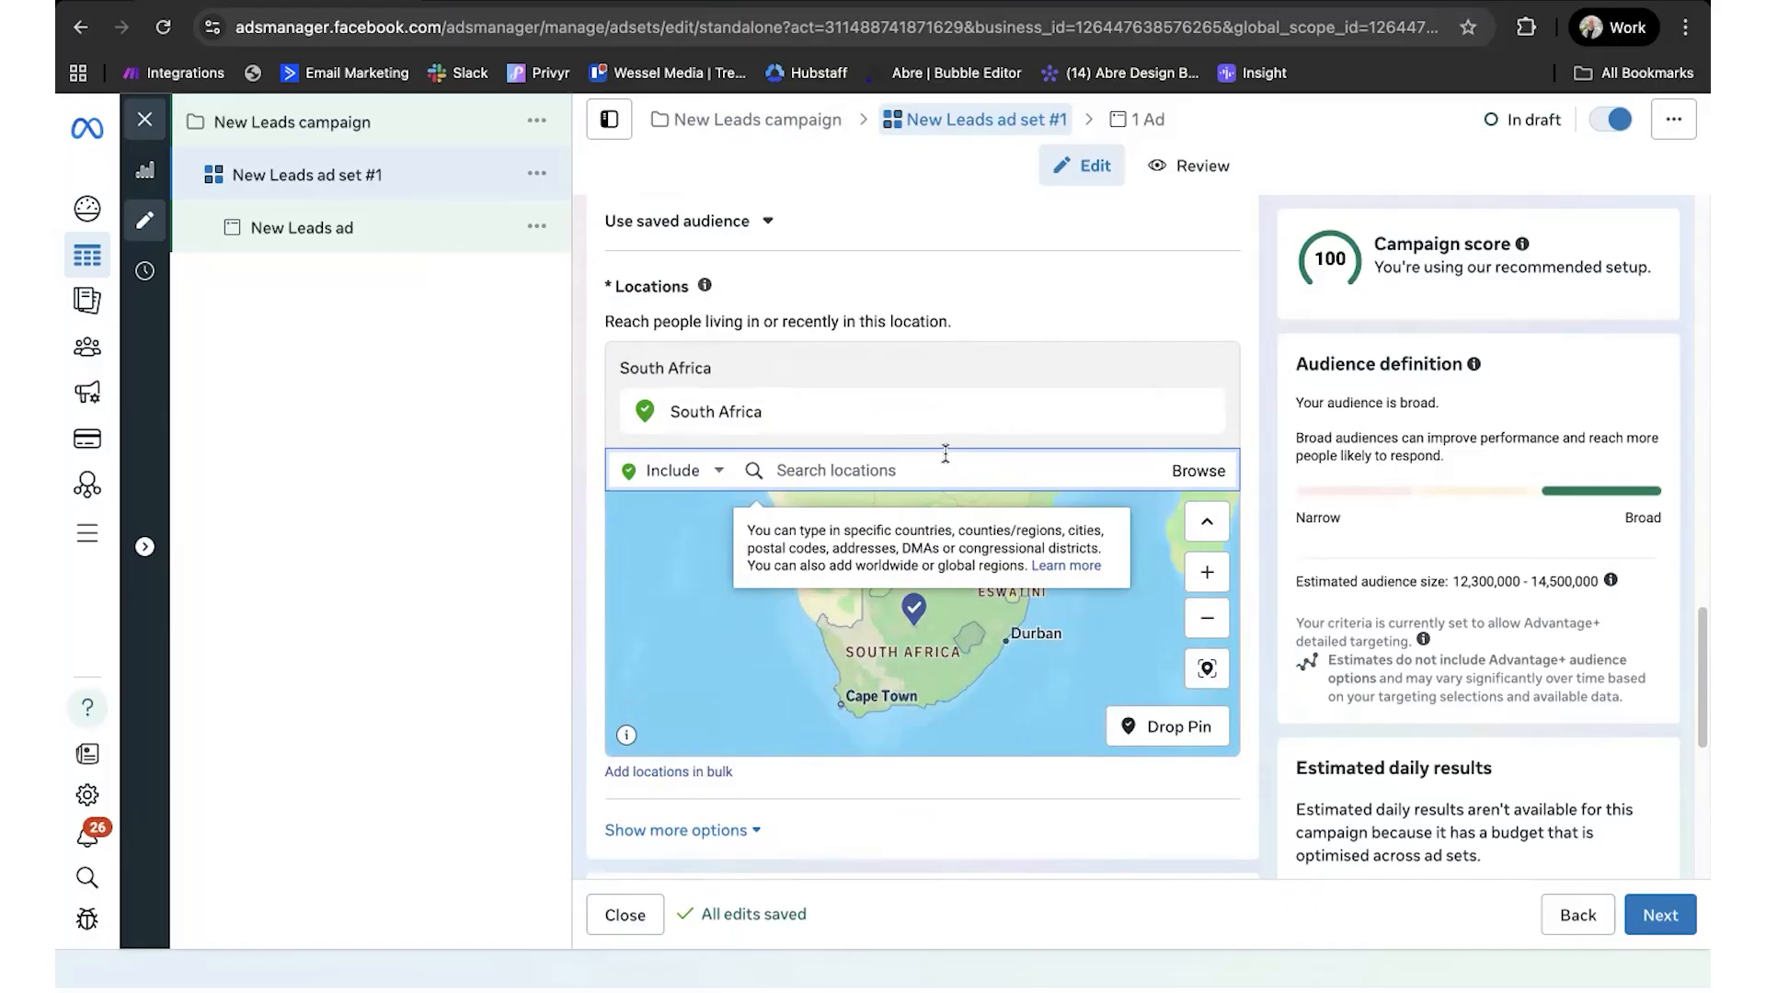
{"action": "type", "text": "vanderbij"}
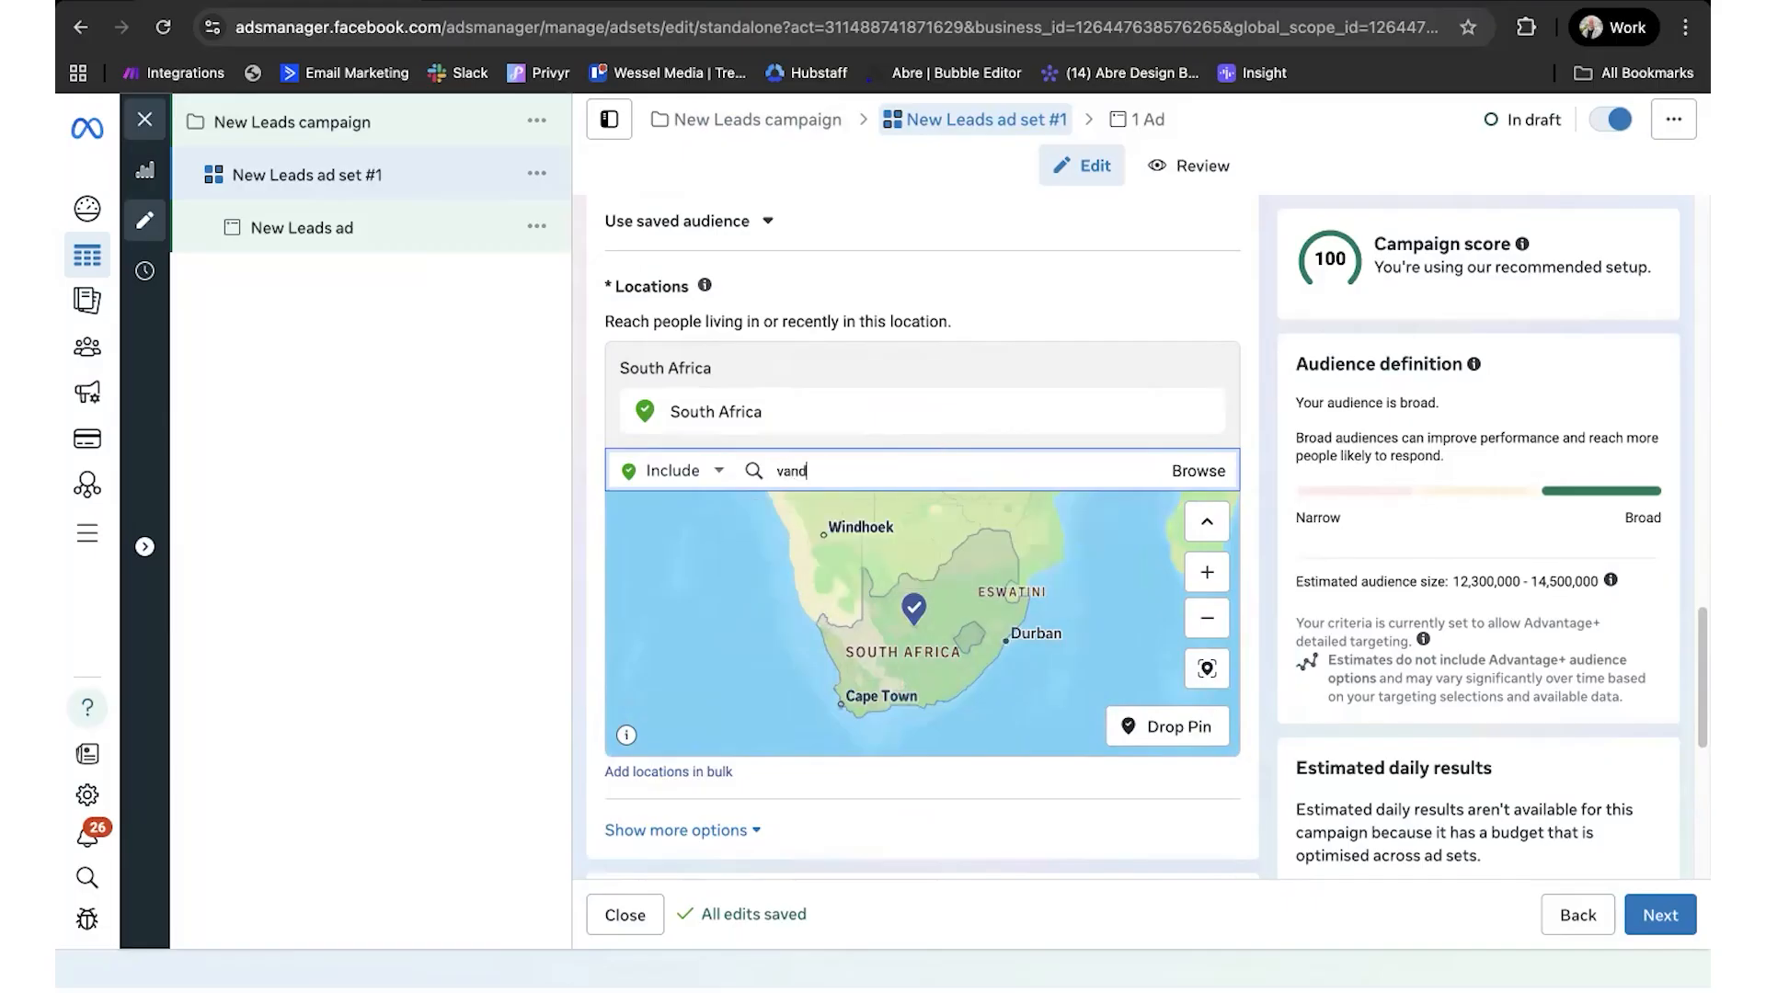
{"action": "type", "text": "l"}
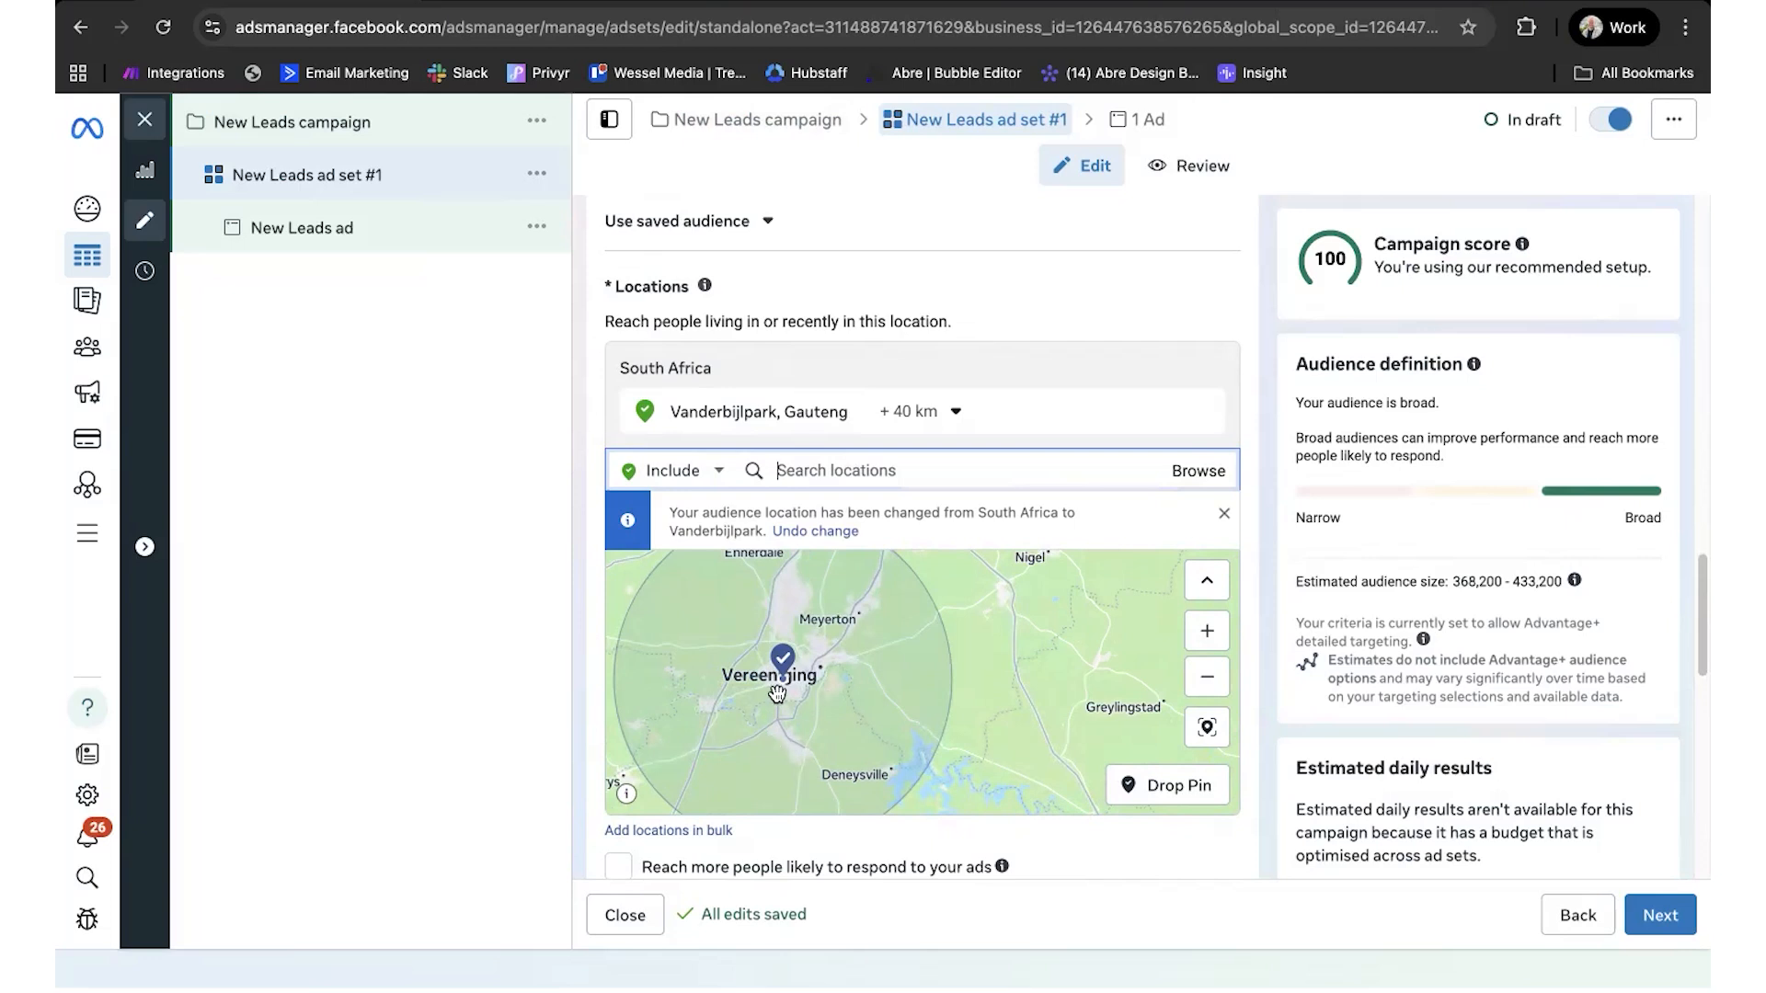
Step: Drop a location pin on the map just southeast of the Vanderbijlpark label, at about (-26.7187, 27.8370)
{"action": "scroll", "coordinate": [777, 697], "scroll_direction": "up", "scroll_amount": 5}
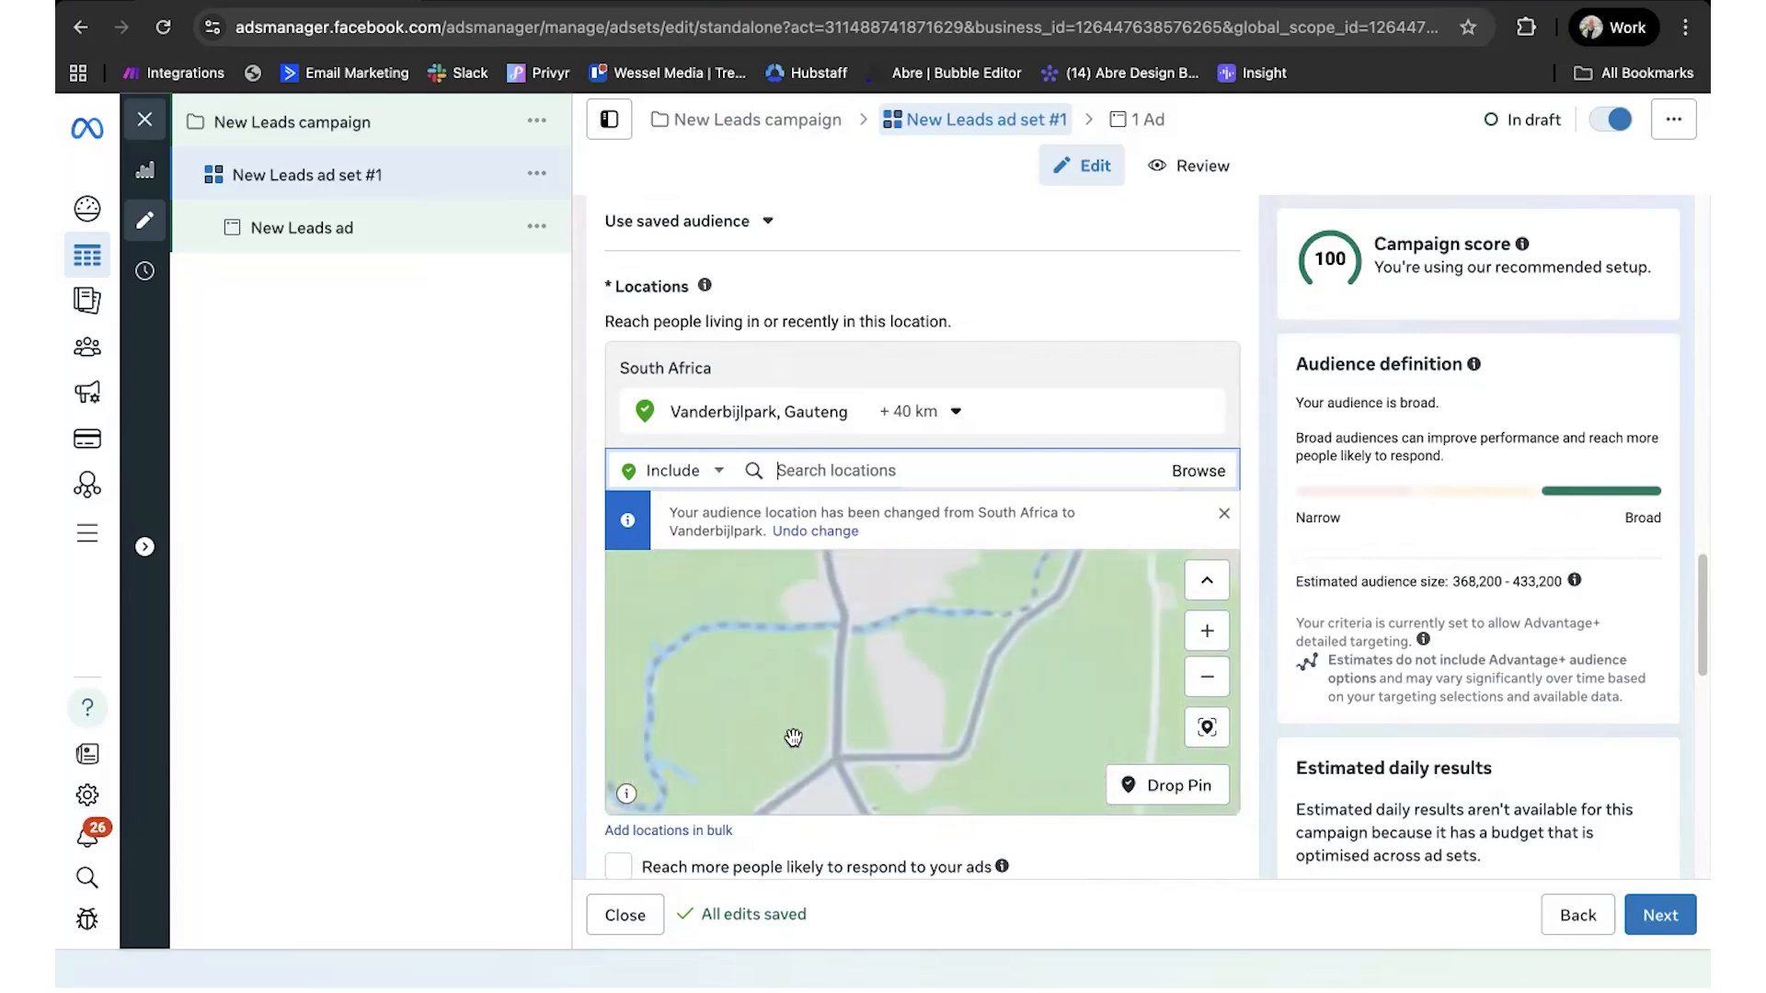
{"action": "scroll", "coordinate": [792, 733], "scroll_direction": "down", "scroll_amount": 5}
{"action": "scroll", "coordinate": [883, 598], "scroll_direction": "down", "scroll_amount": 3}
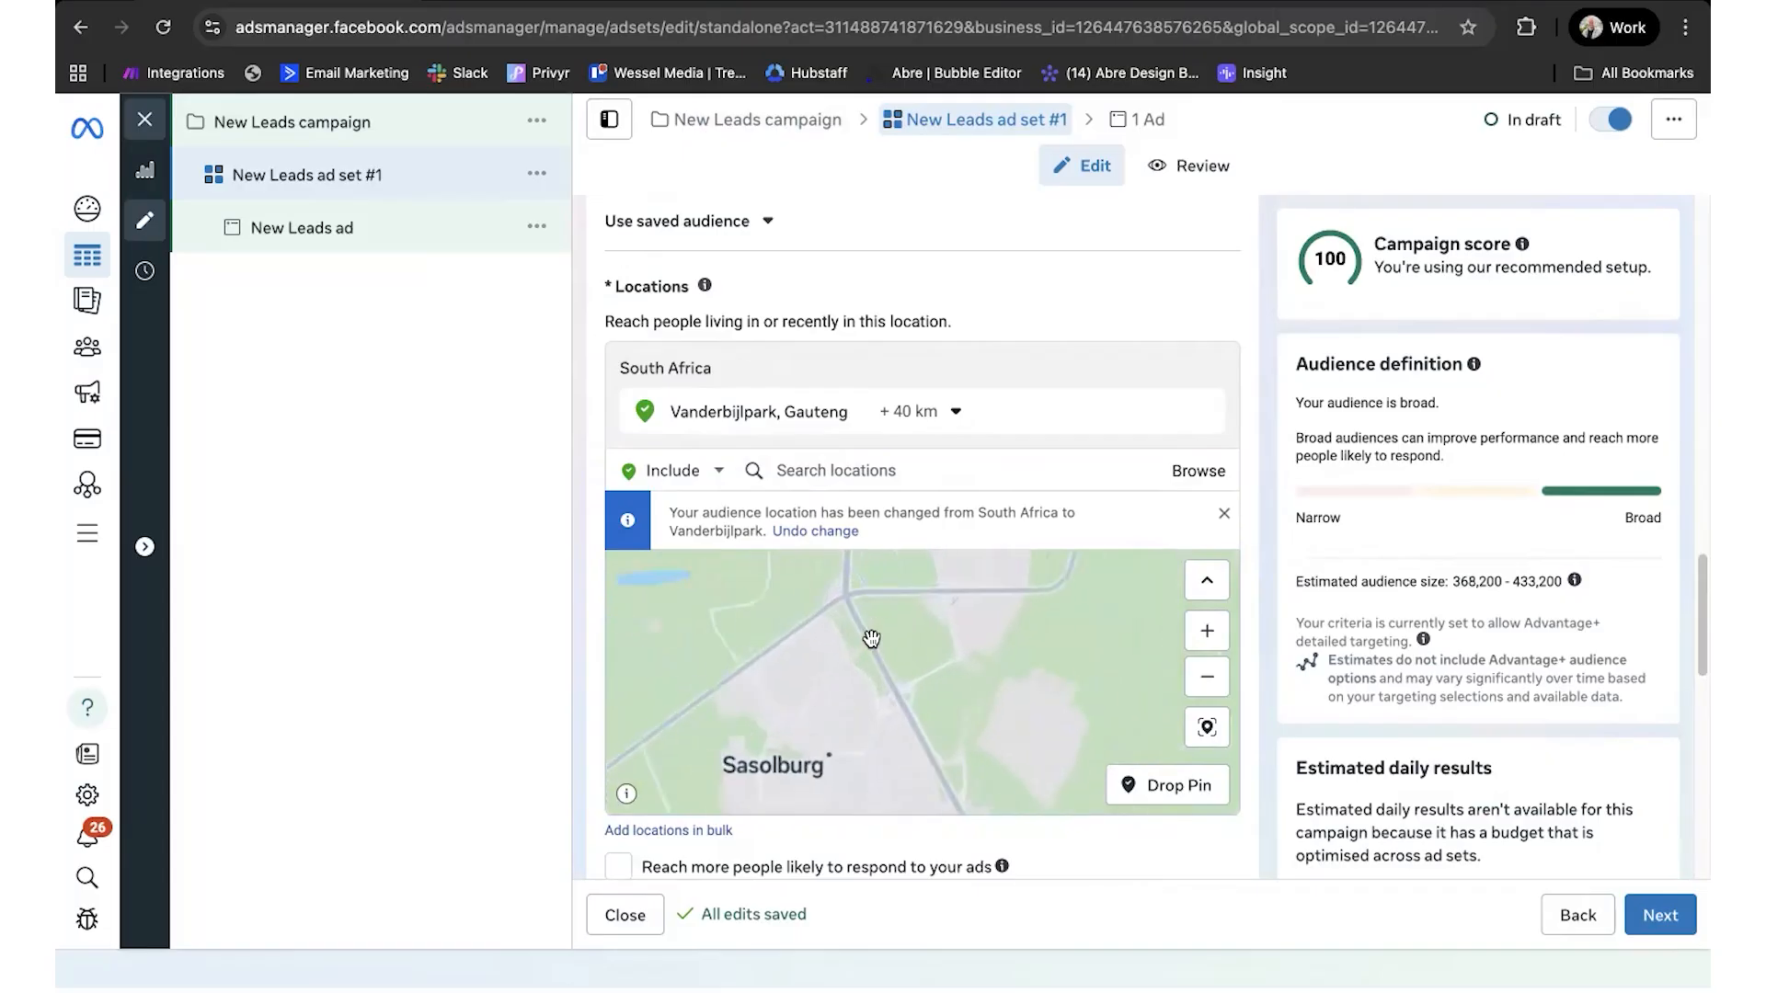
{"action": "left_click_drag", "start_coordinate": [915, 607], "coordinate": [883, 777]}
{"action": "left_click_drag", "start_coordinate": [946, 616], "coordinate": [897, 553]}
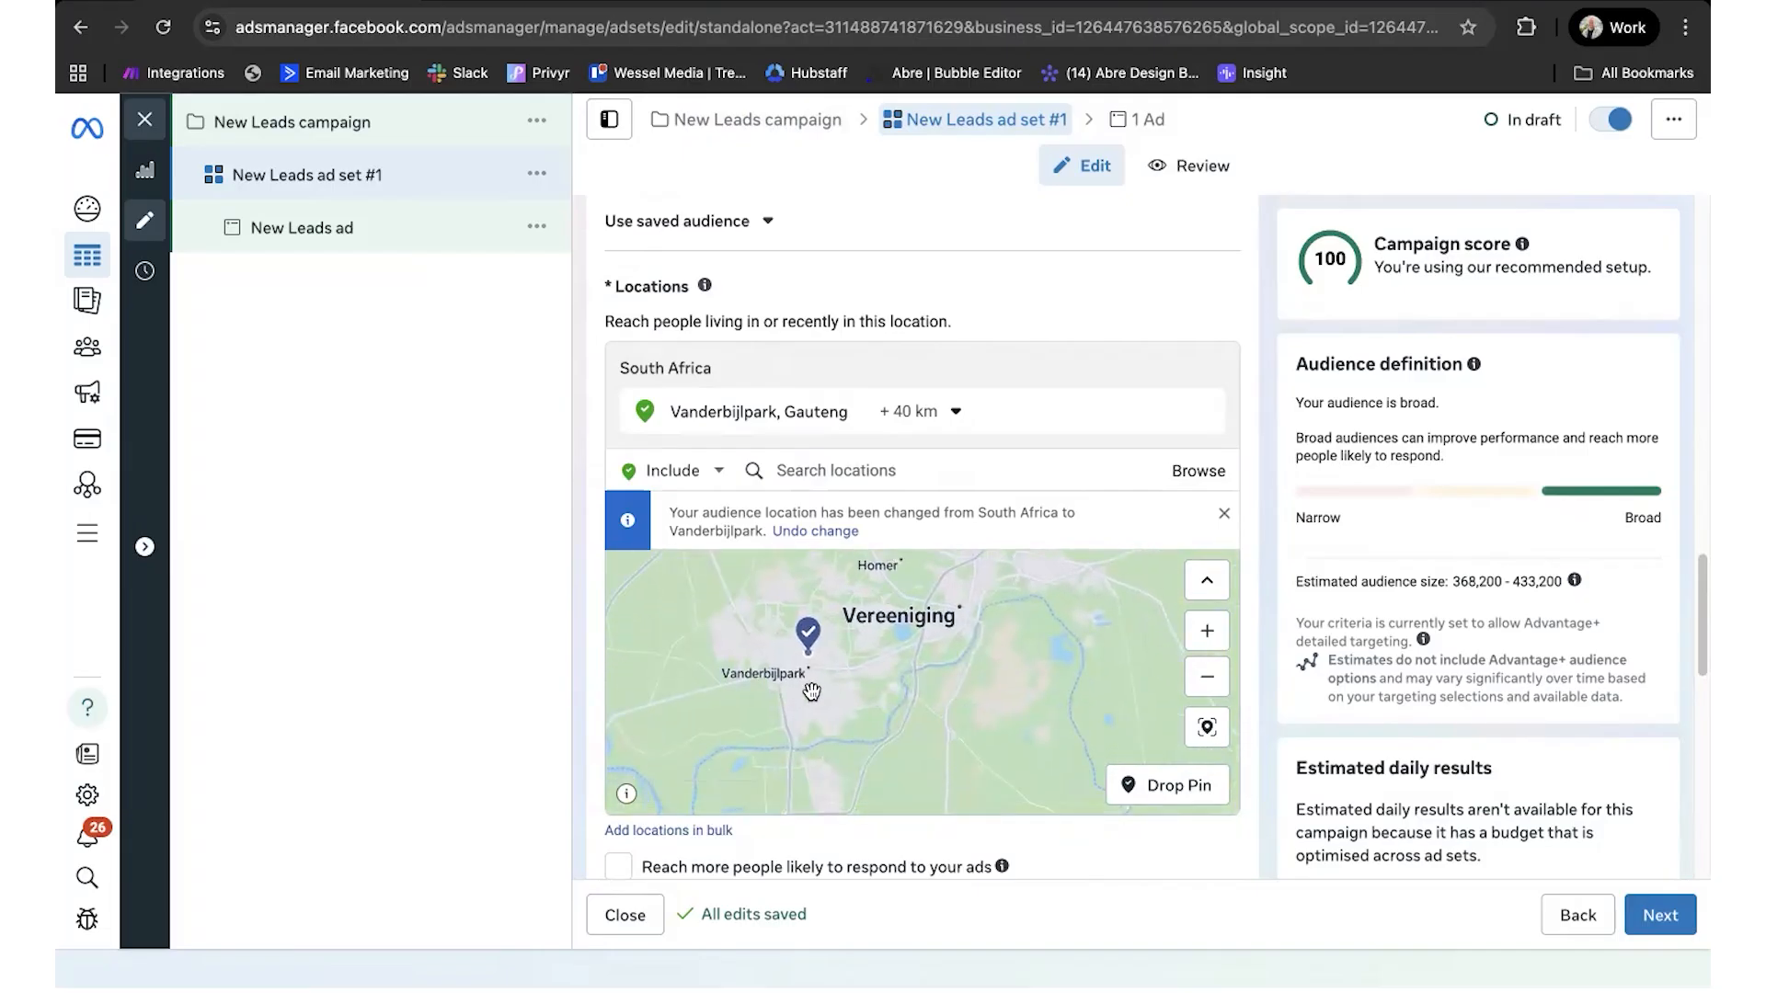
{"action": "left_click_drag", "start_coordinate": [810, 685], "coordinate": [891, 650]}
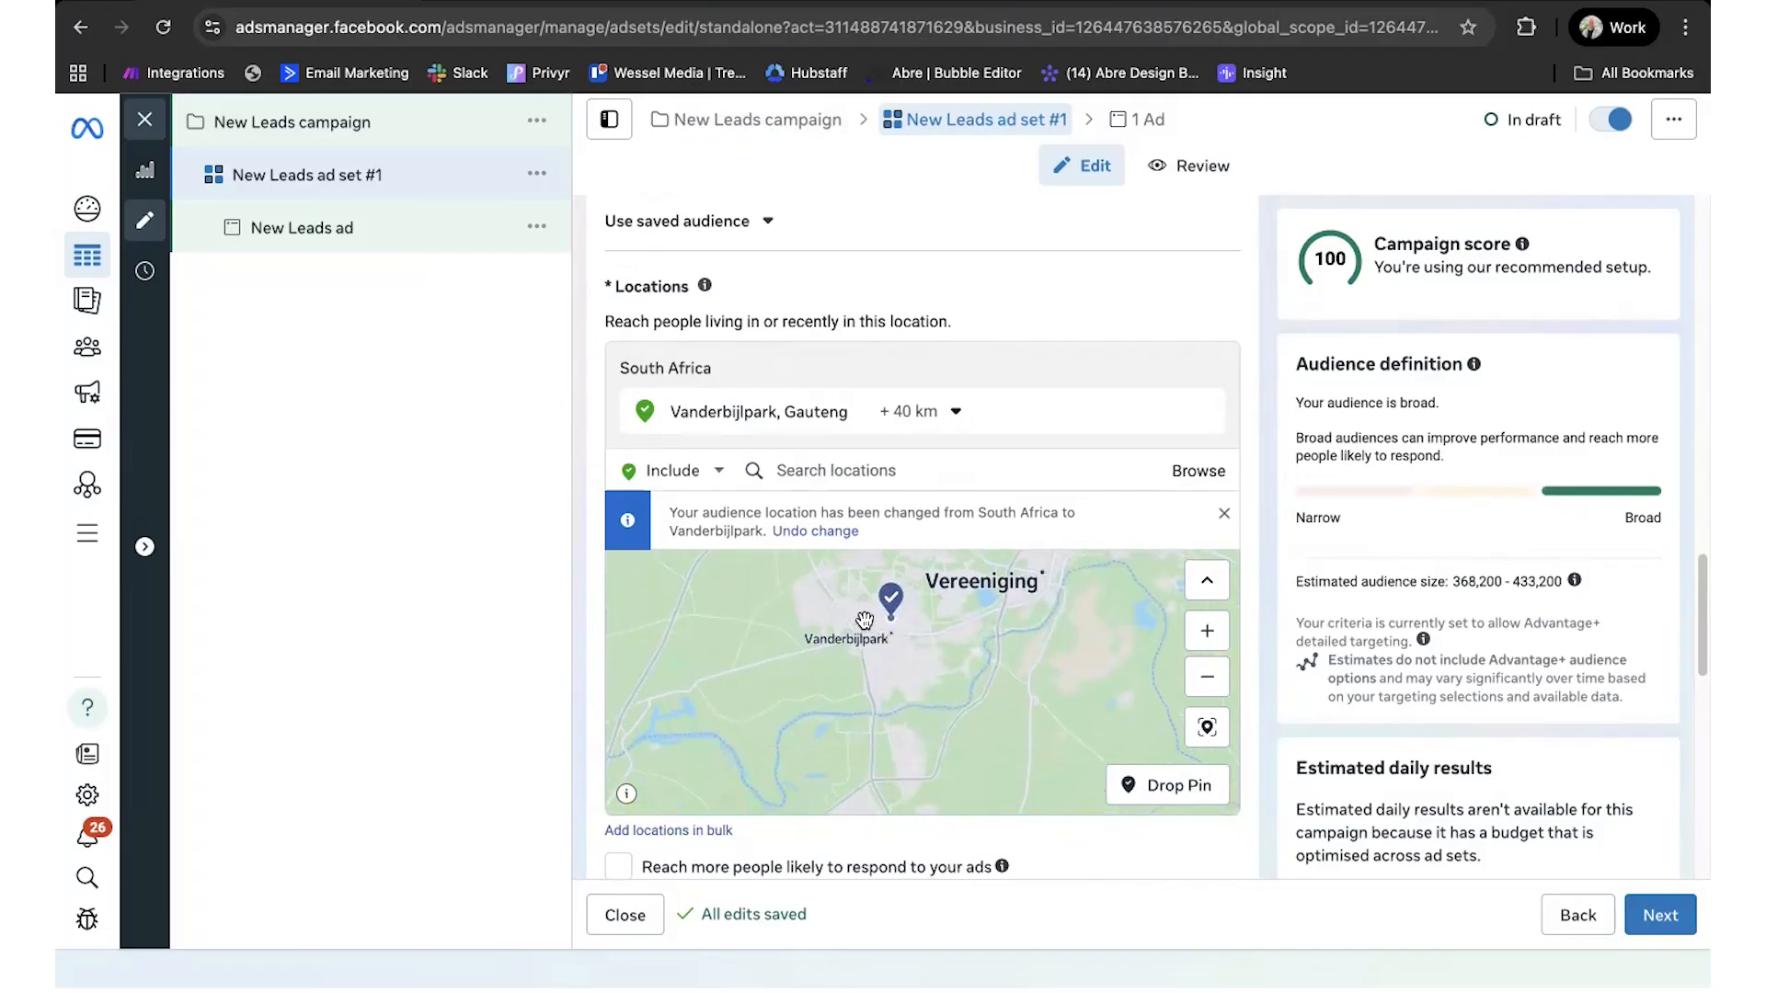
{"action": "scroll", "coordinate": [847, 589], "scroll_direction": "up", "scroll_amount": 5}
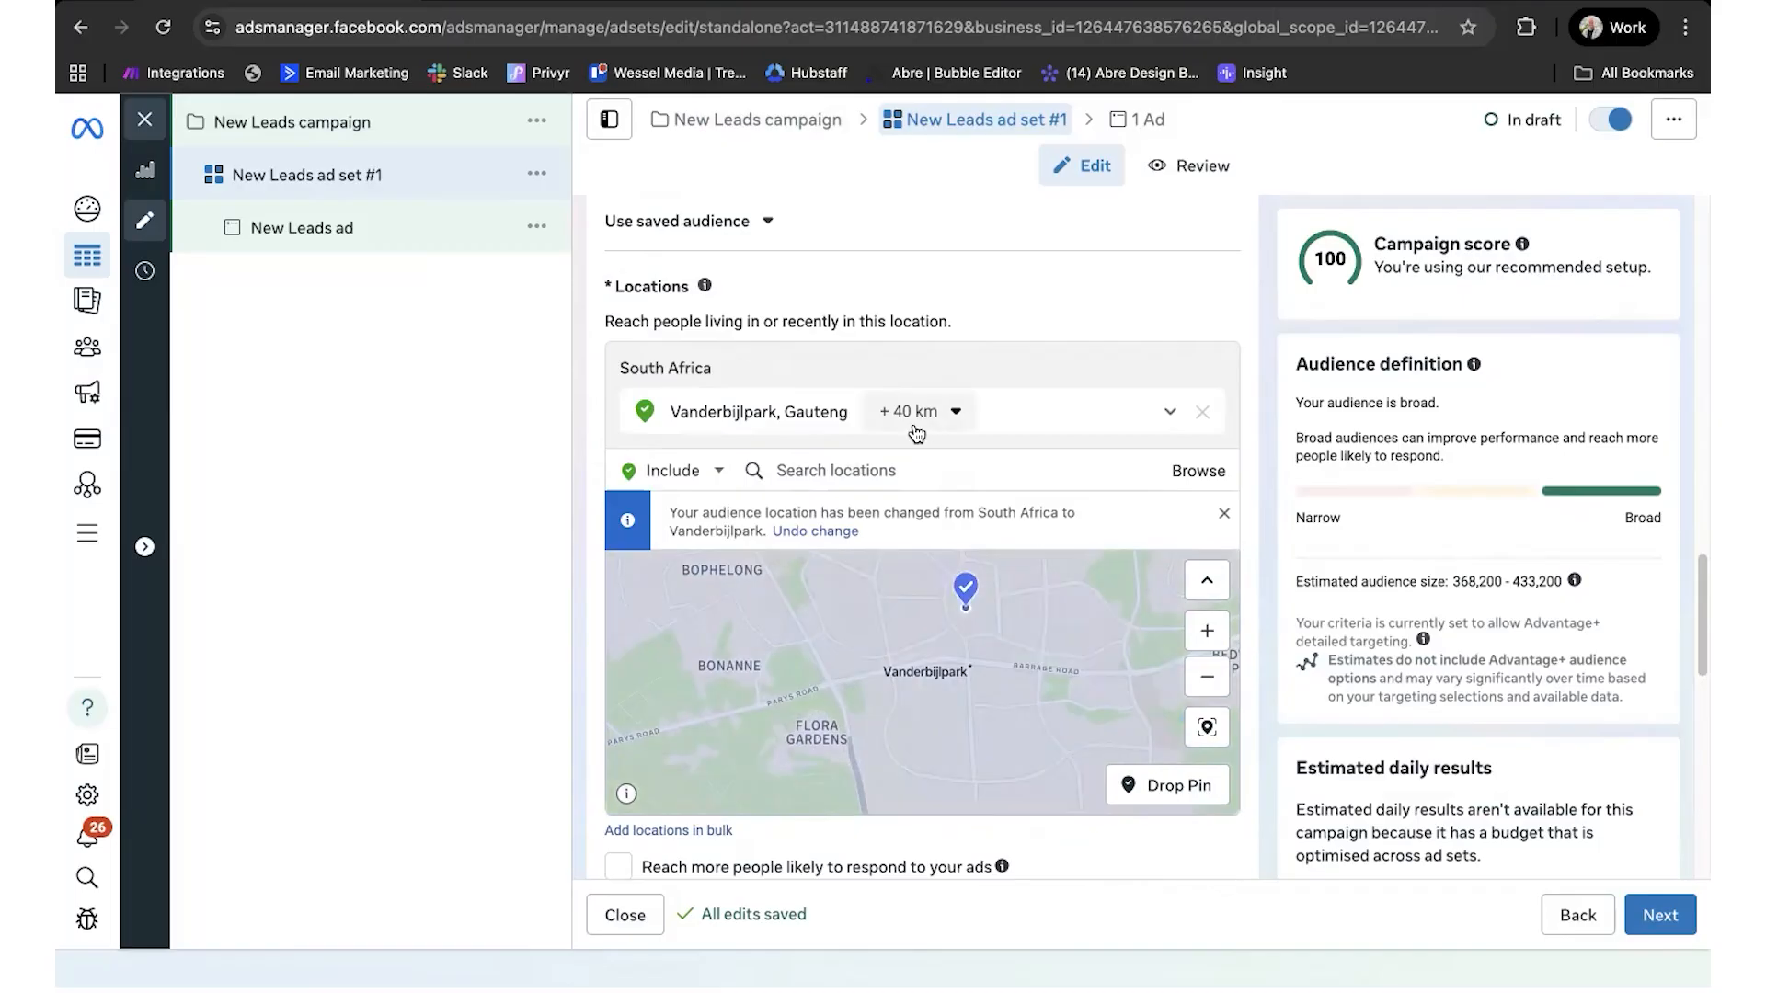
{"action": "left_click", "coordinate": [1166, 788]}
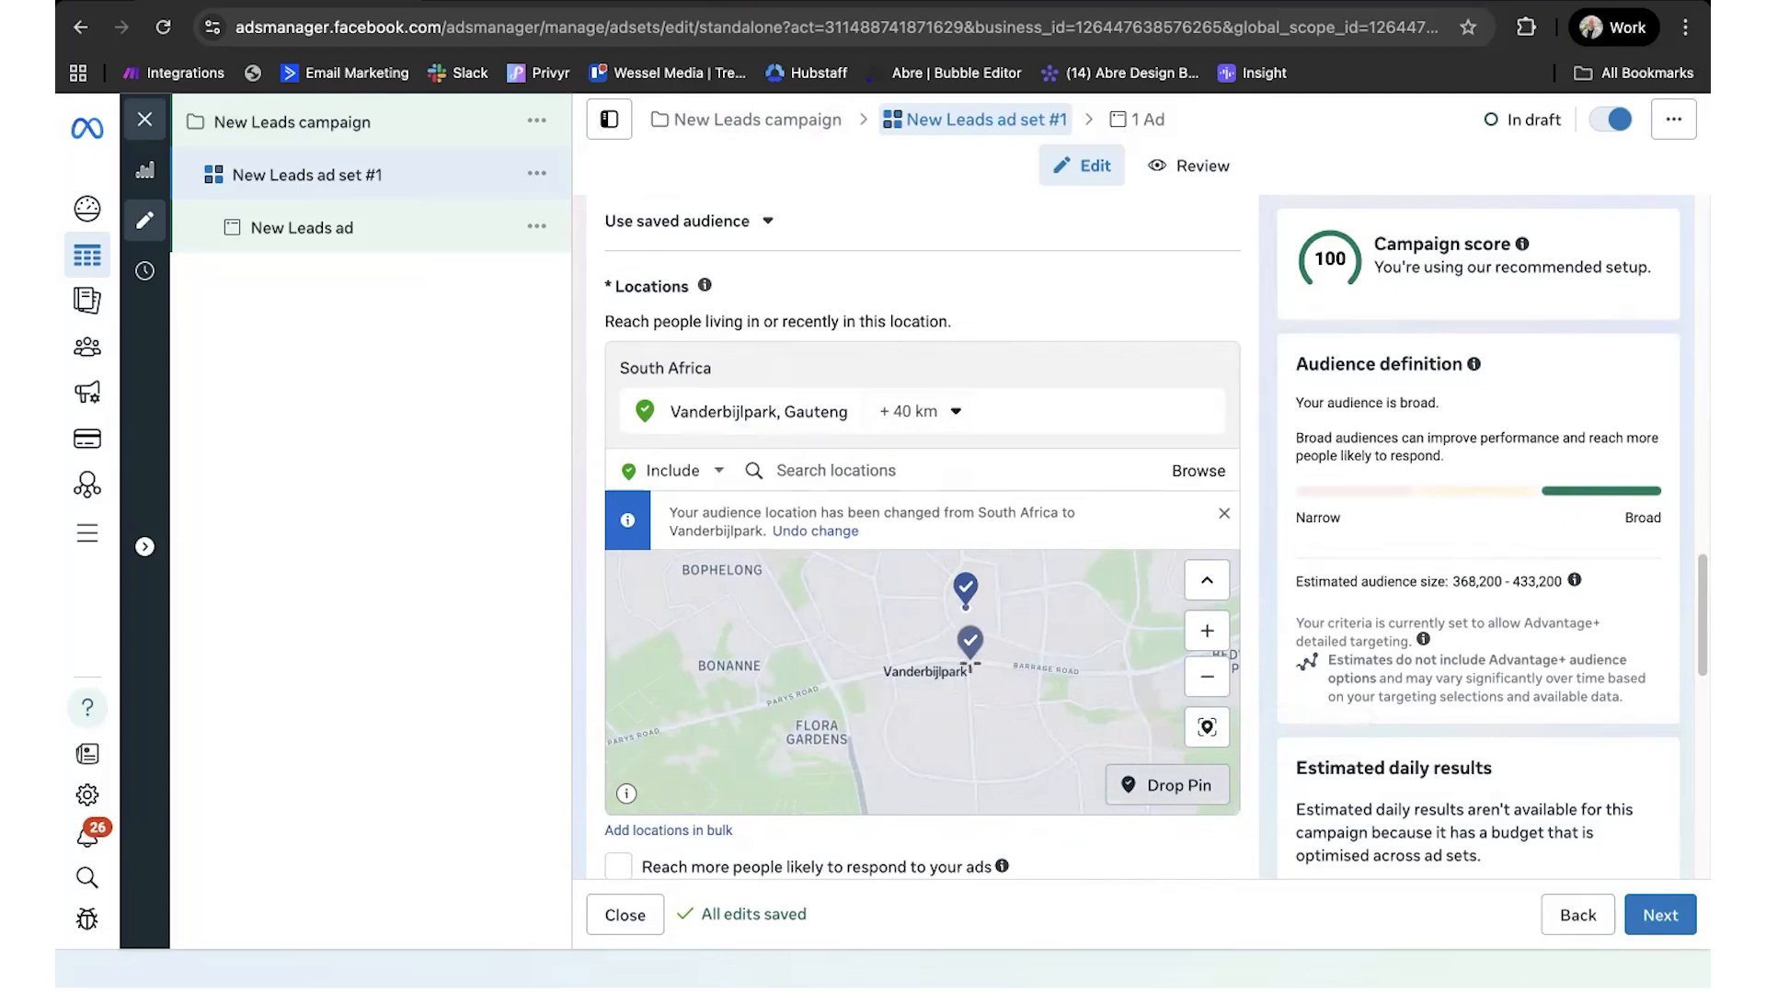
{"action": "scroll", "coordinate": [986, 761], "scroll_direction": "down", "scroll_amount": 2}
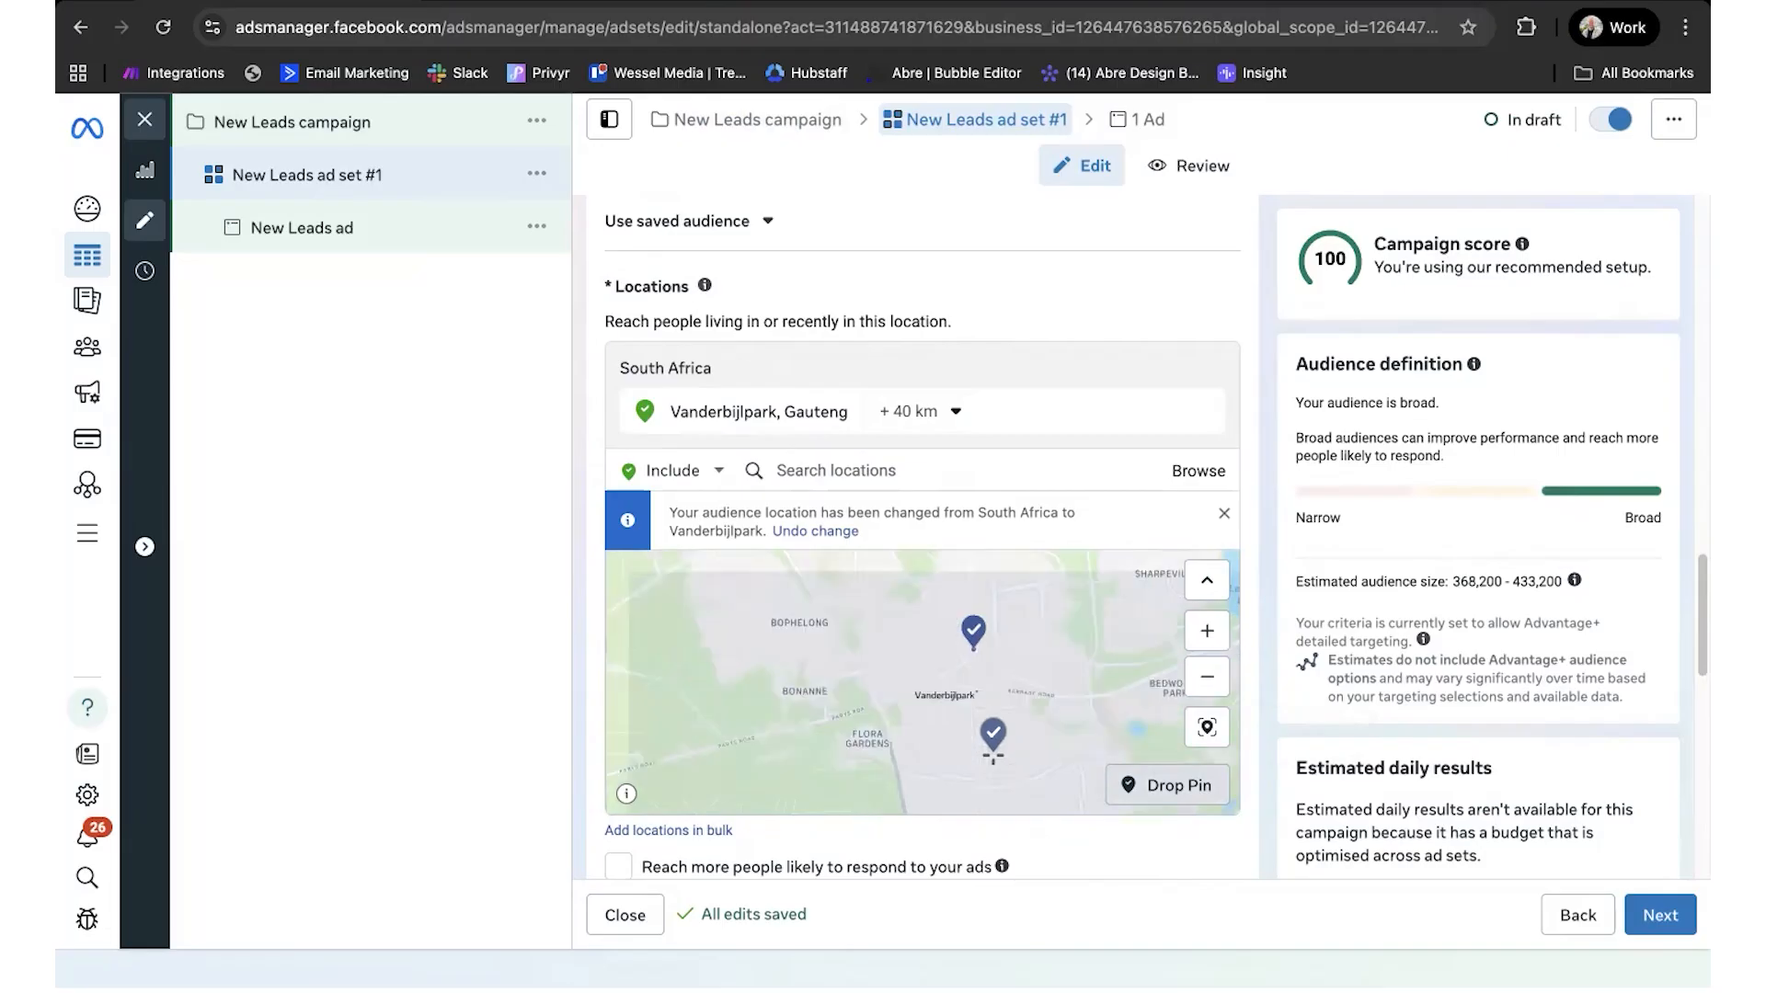
{"action": "left_click", "coordinate": [984, 757]}
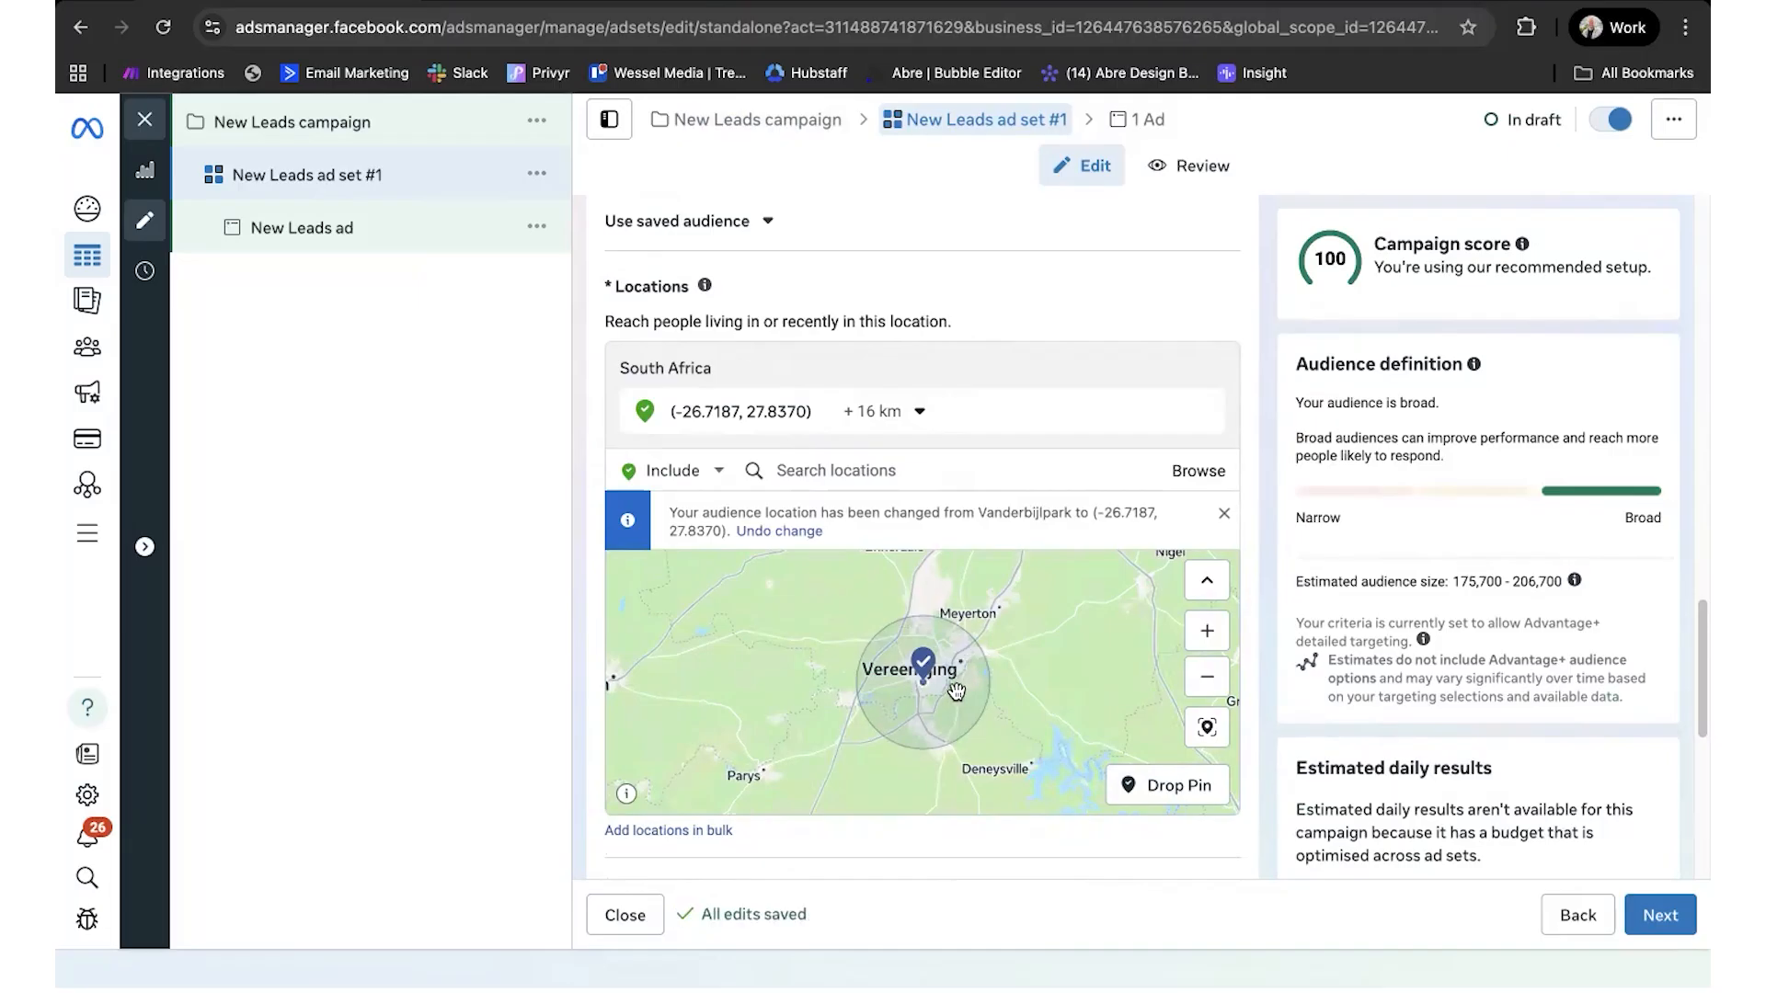
Step: Try targeting radii of 1 km and 5 km around the dropped pin
{"action": "scroll", "coordinate": [956, 691], "scroll_direction": "up", "scroll_amount": 5}
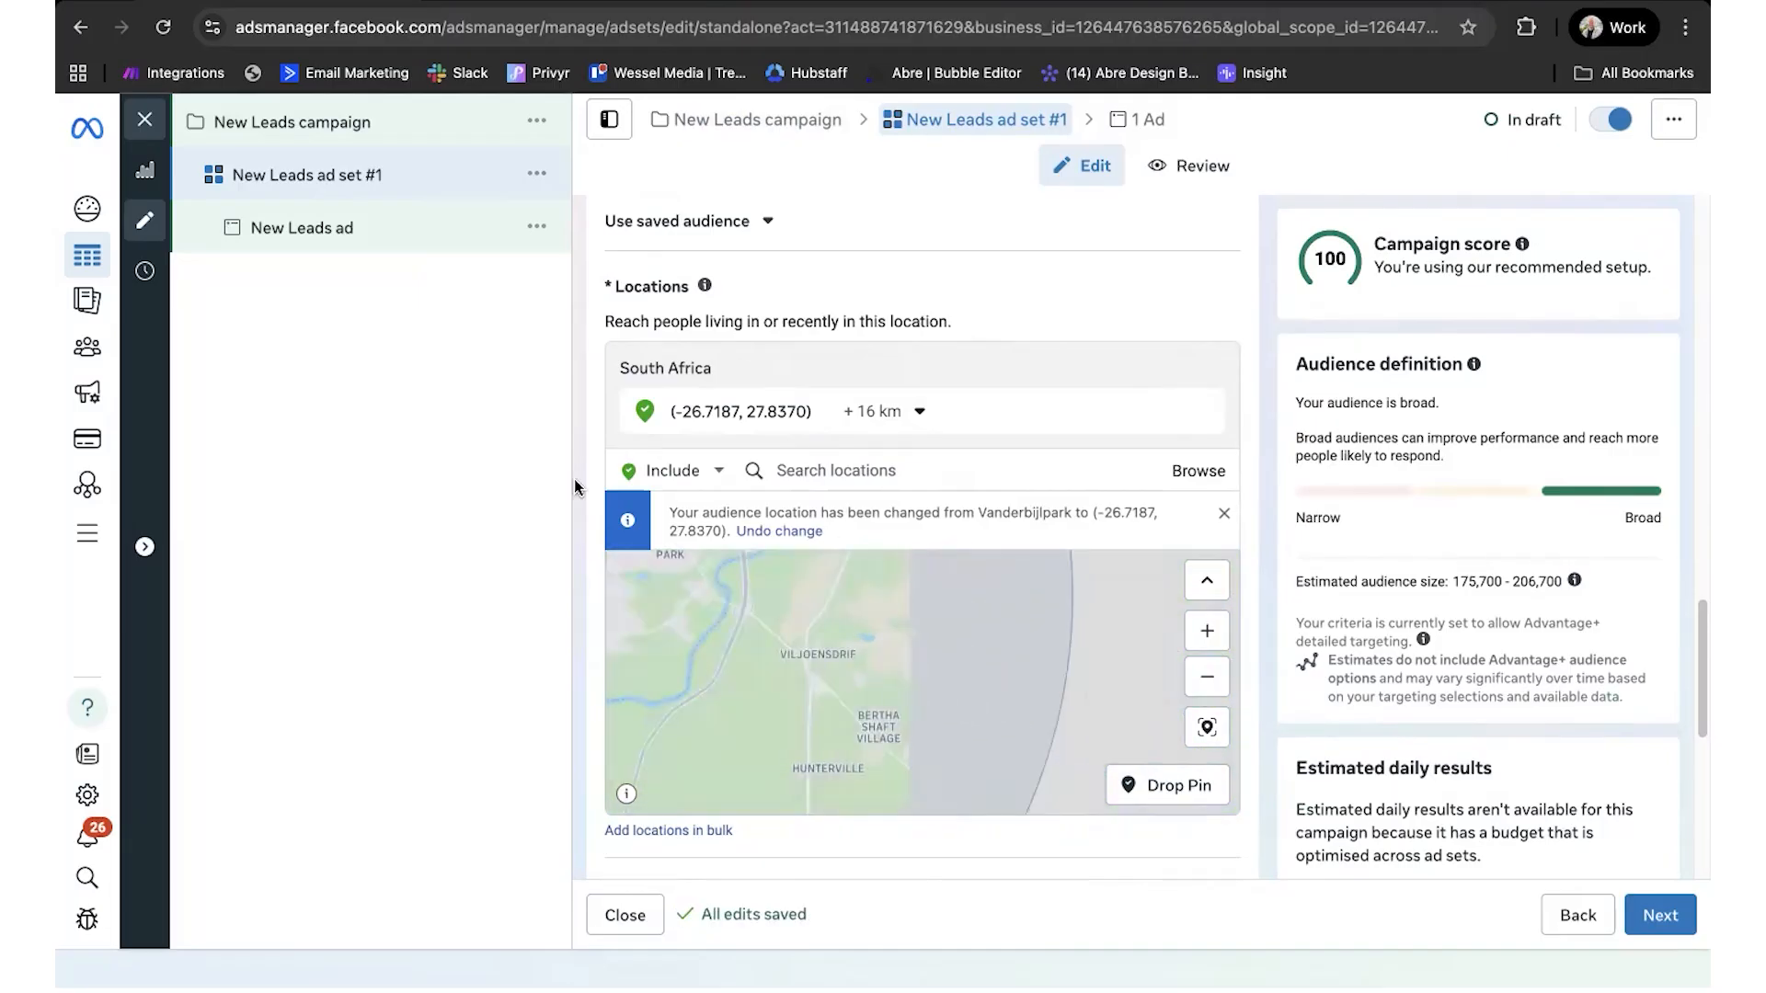
{"action": "left_click", "coordinate": [914, 421]}
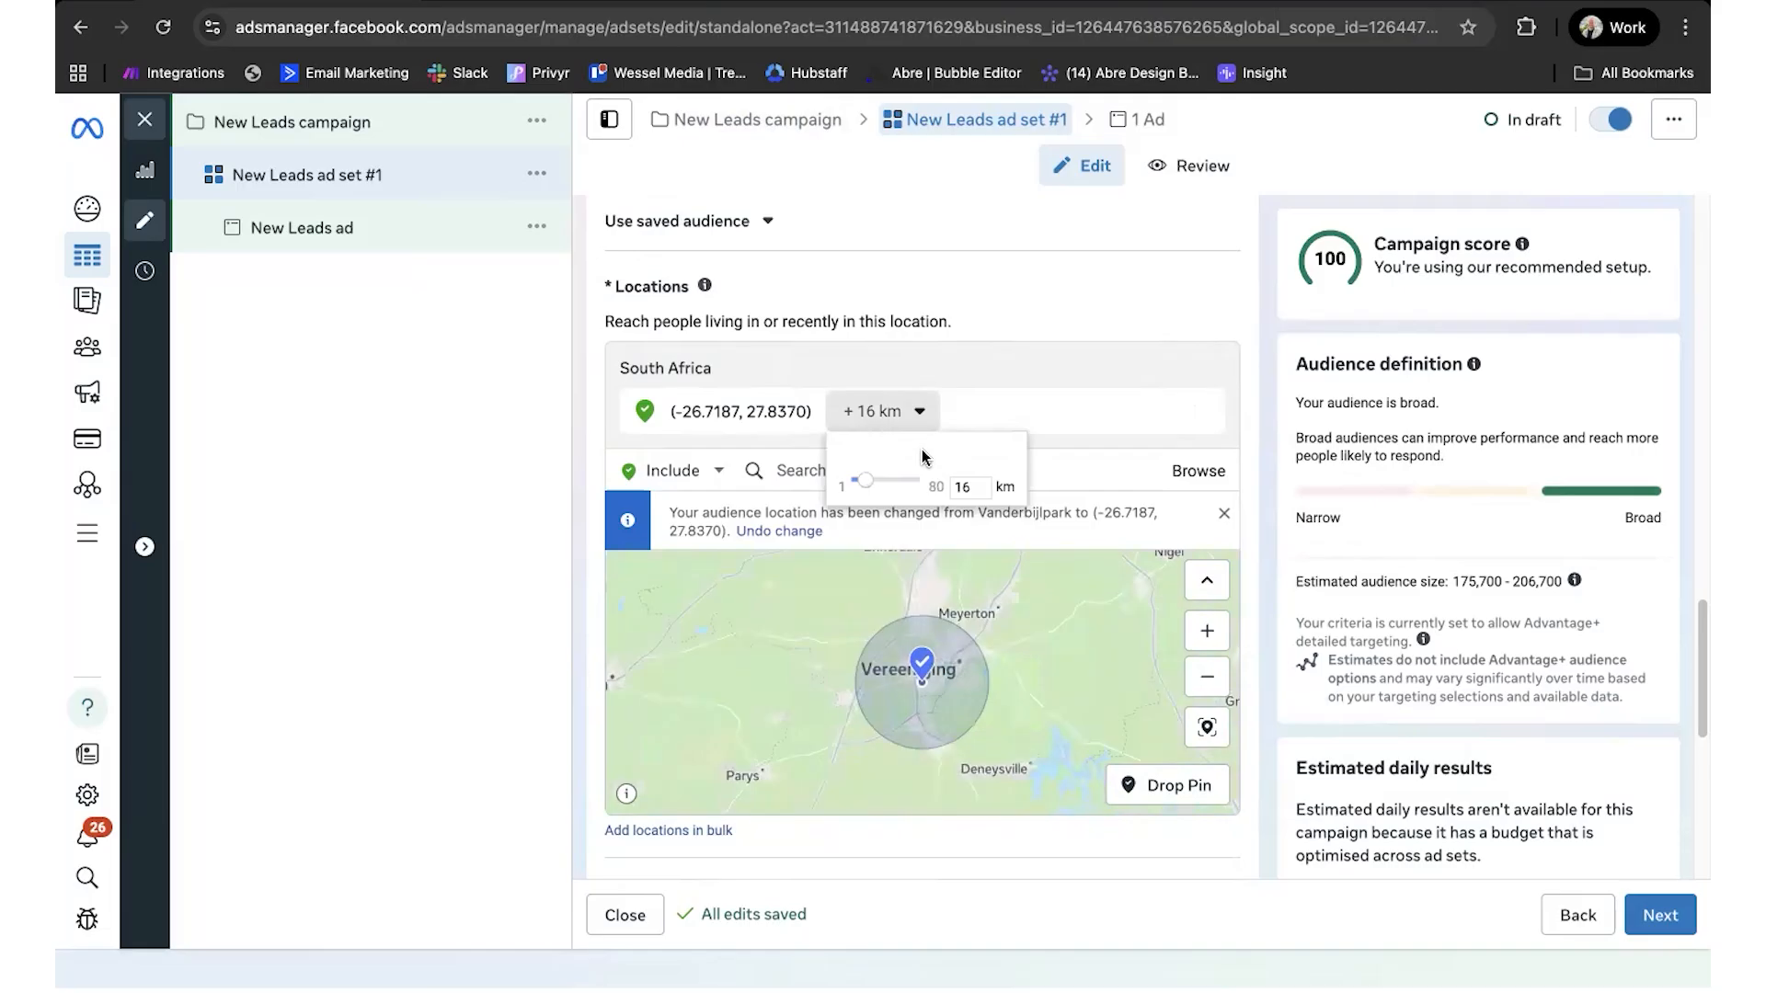
{"action": "left_click", "coordinate": [856, 481]}
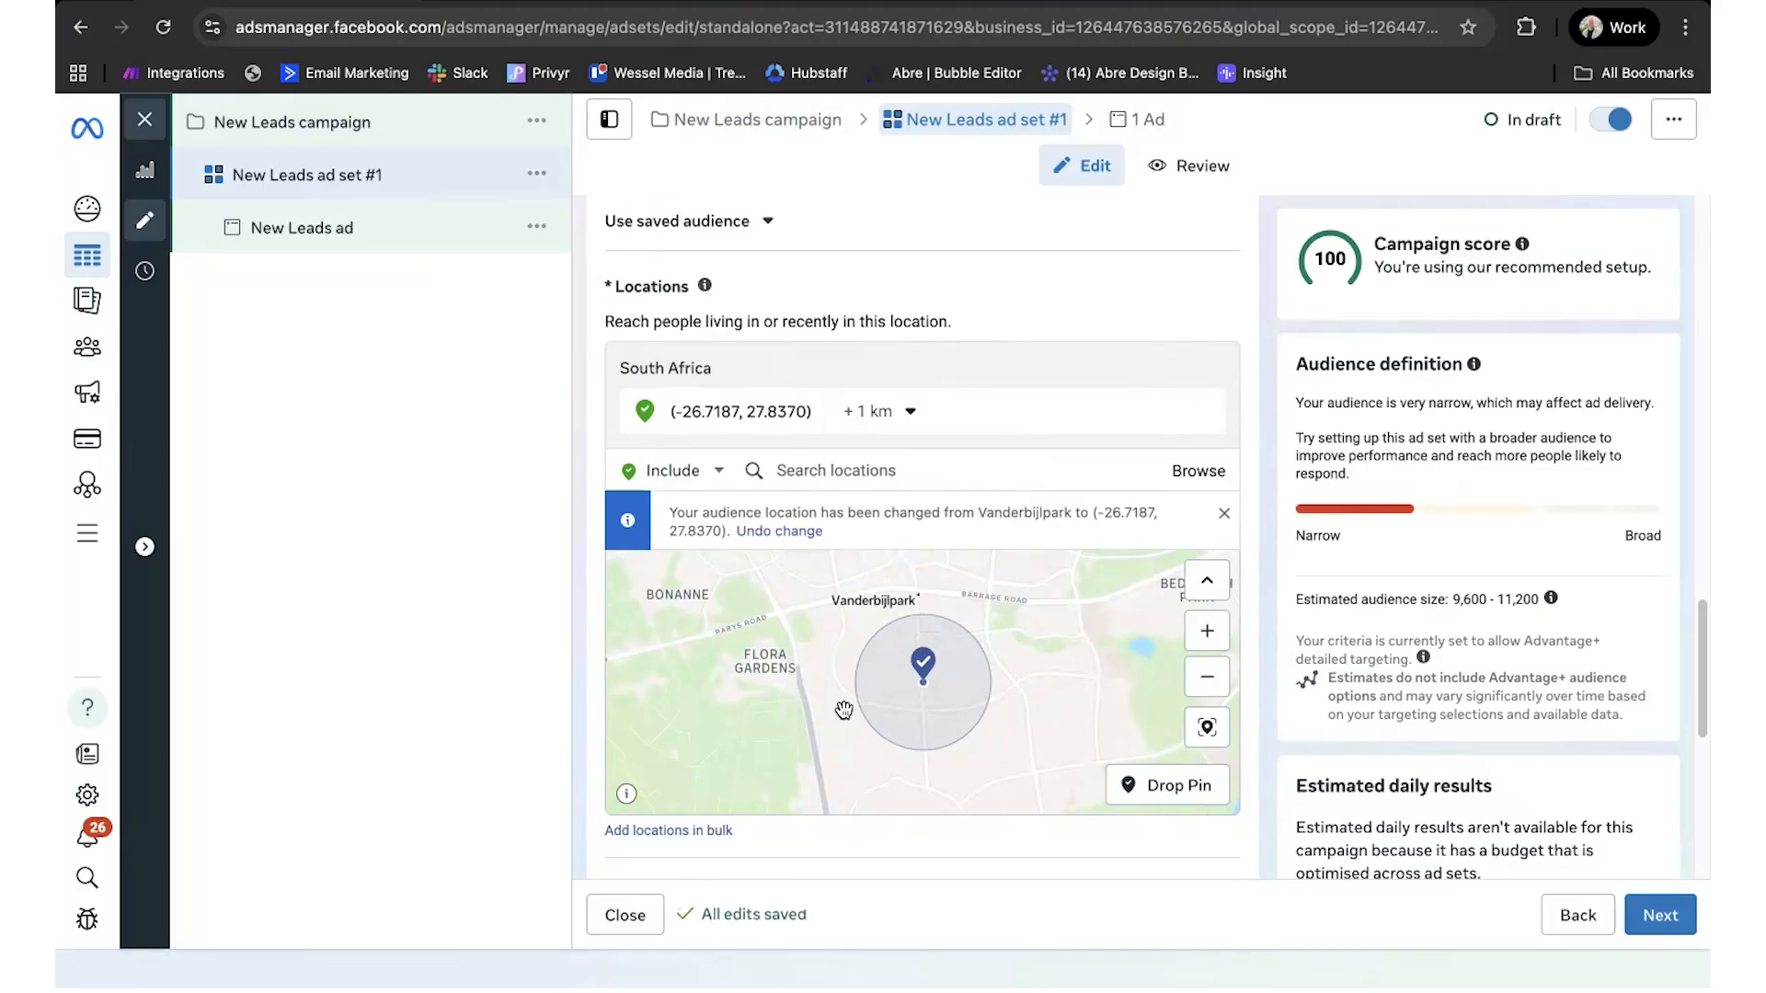
{"action": "left_click", "coordinate": [914, 414]}
{"action": "left_click", "coordinate": [956, 488]}
{"action": "key", "text": "BackSpace"}
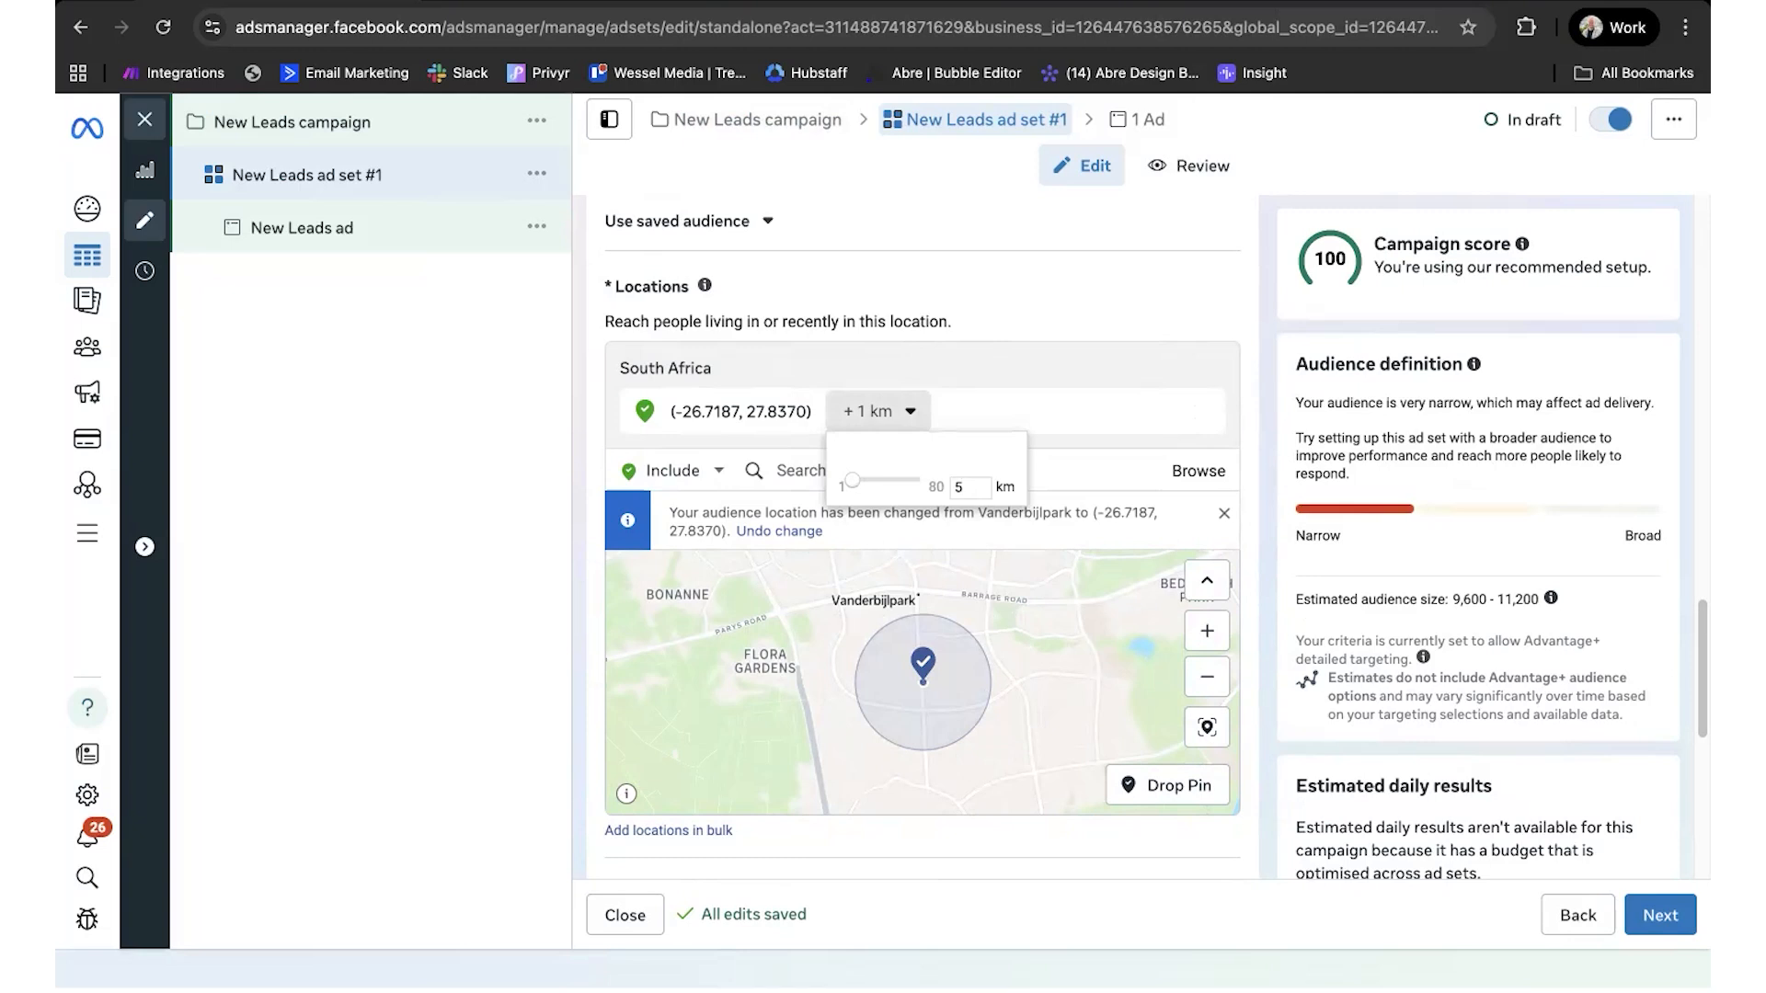
{"action": "key", "text": "Return"}
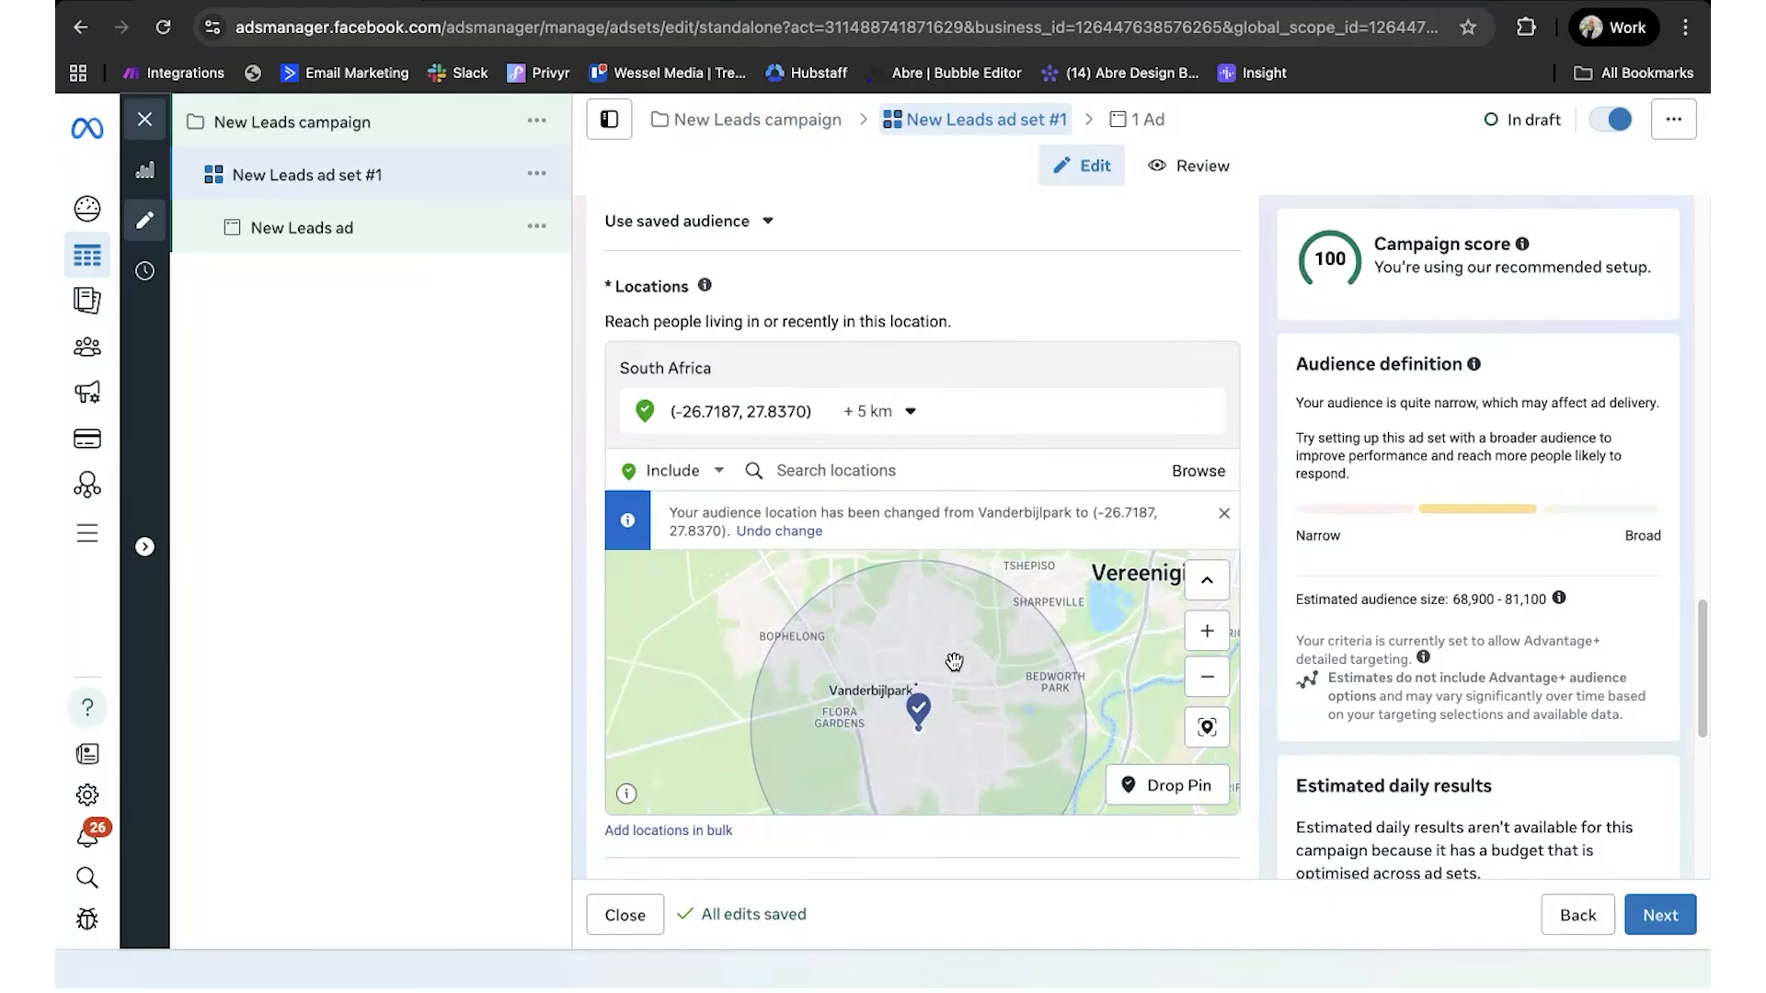
Step: Set the targeting radius of the (-26.7187, 27.8370) pin to 2 km
{"action": "left_click", "coordinate": [879, 412]}
{"action": "double_click", "coordinate": [960, 480]}
{"action": "key", "text": "BackSpace"}
{"action": "type", "text": "2"}
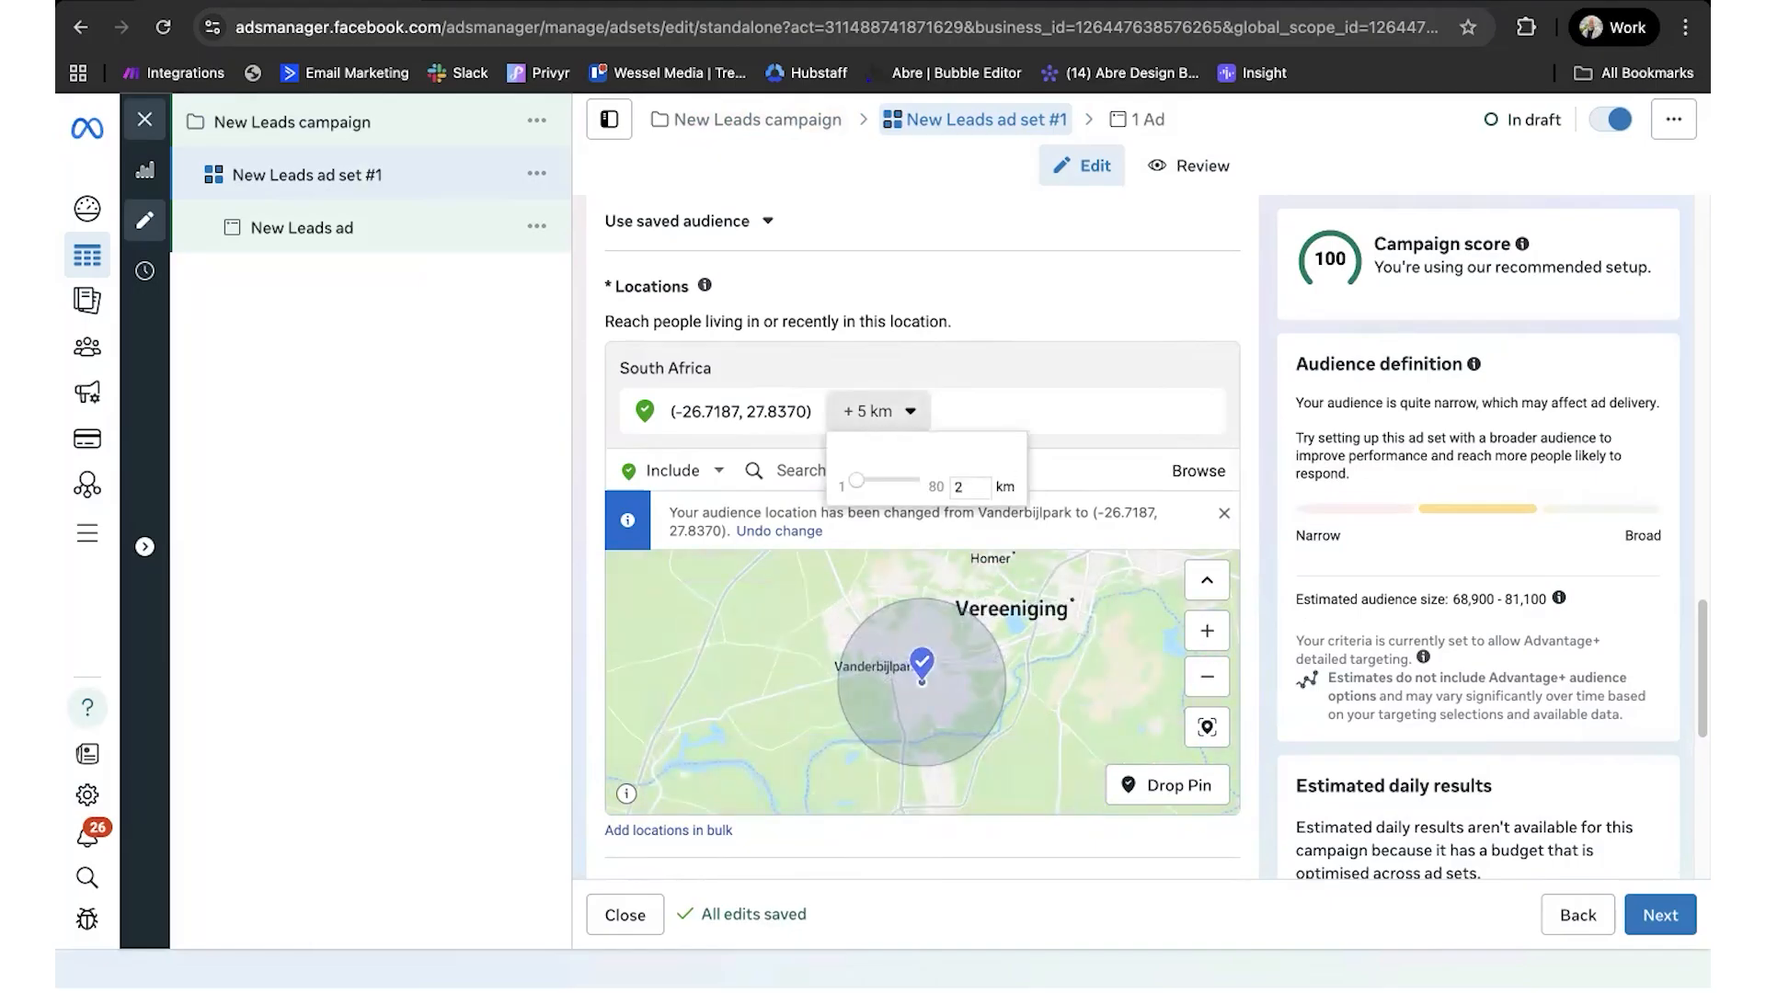
{"action": "key", "text": "Return"}
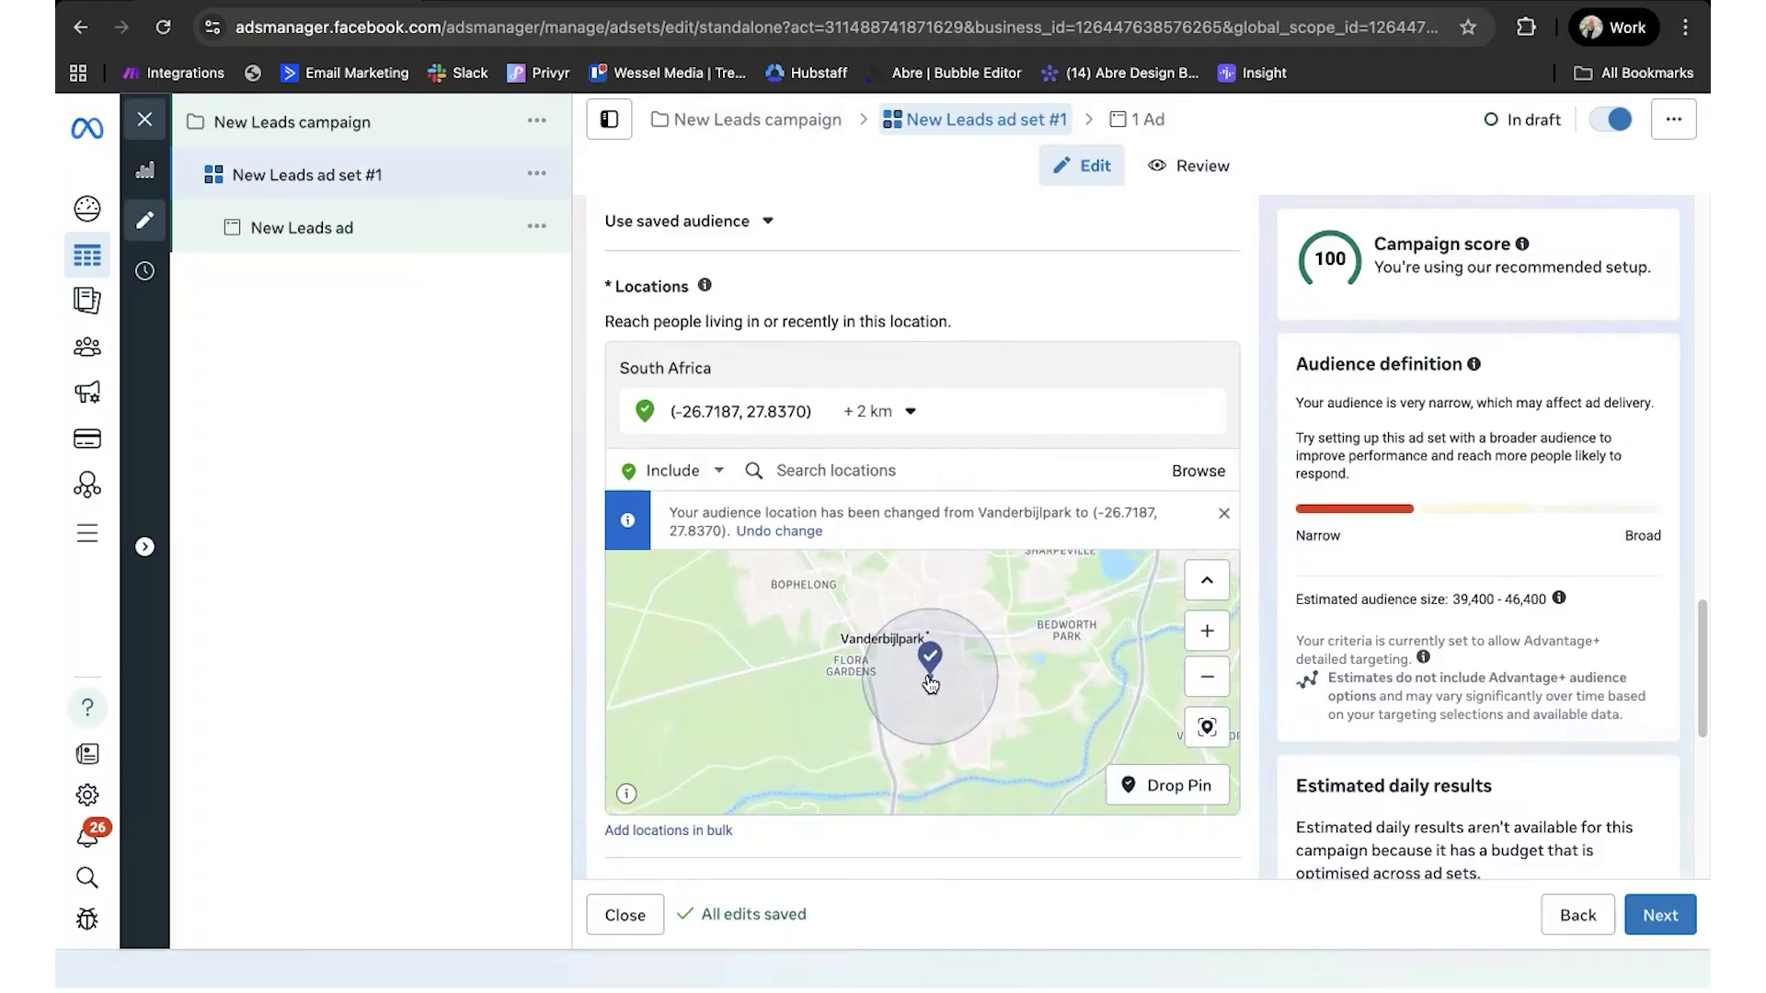
Step: Drop a replacement pin slightly farther south at about (-26.7257, 27.8387) and remove the earlier 2 km pin from the locations
{"action": "mouse_move", "coordinate": [1115, 410]}
{"action": "left_click", "coordinate": [1167, 785]}
{"action": "left_click", "coordinate": [937, 722]}
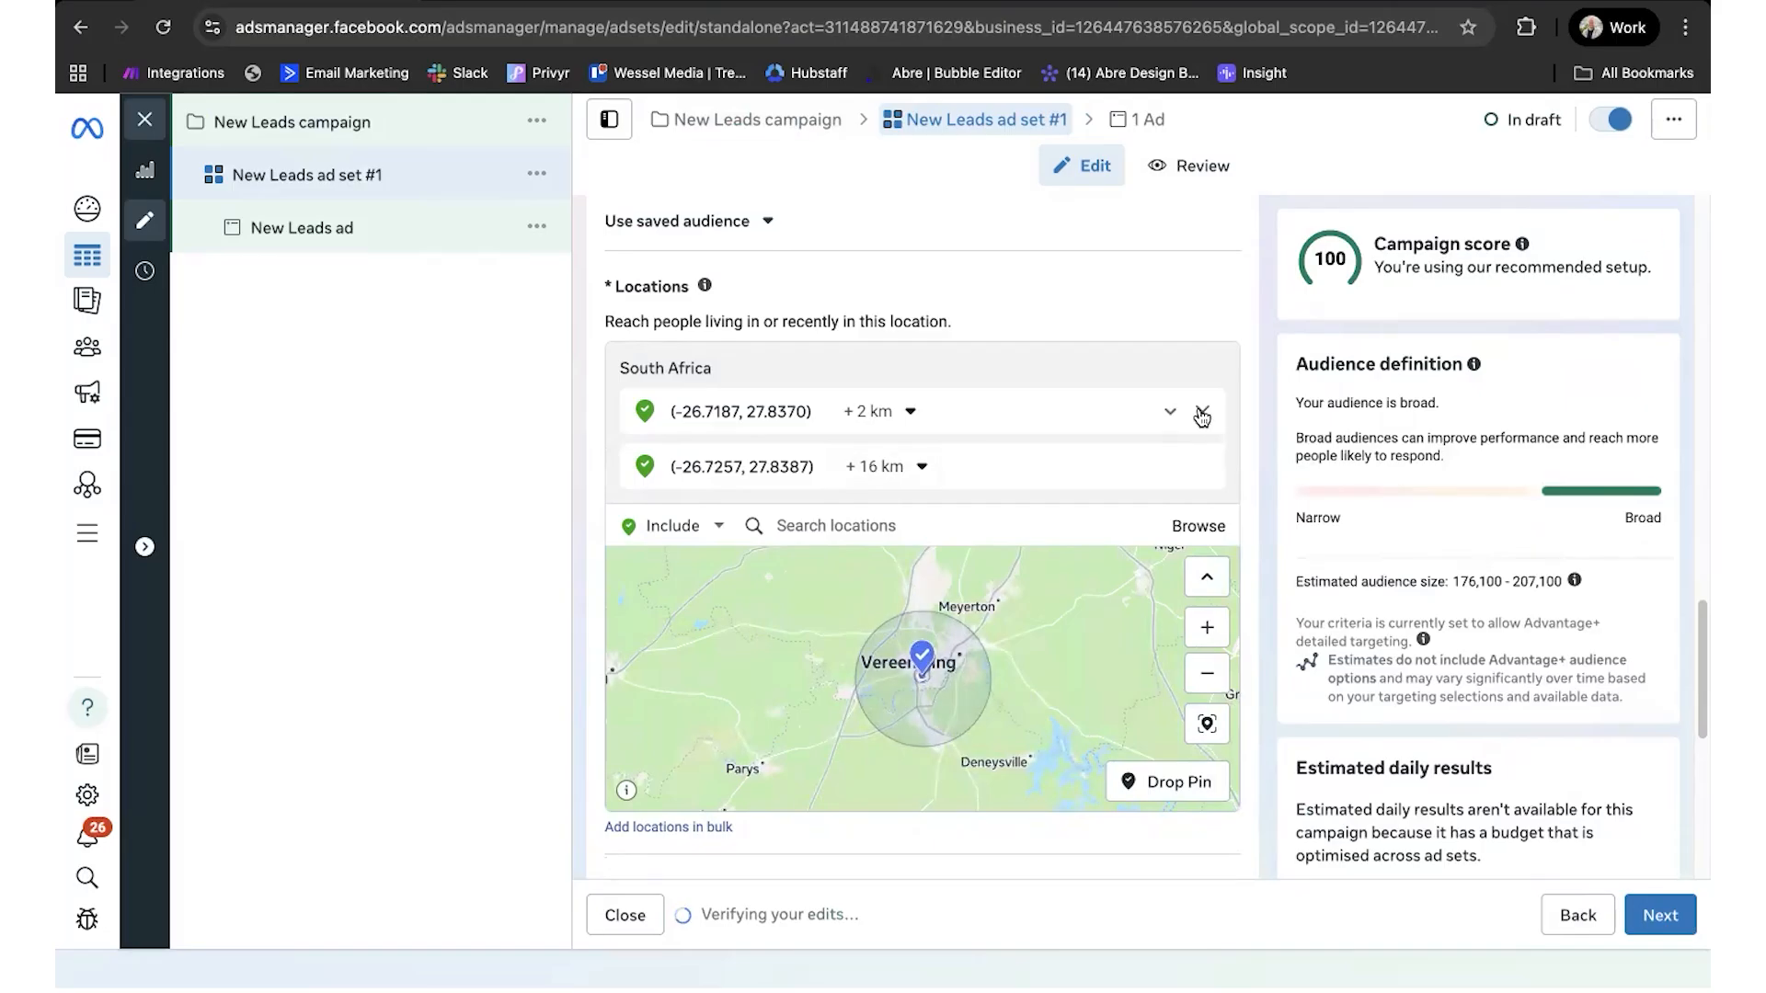
{"action": "left_click", "coordinate": [1201, 412]}
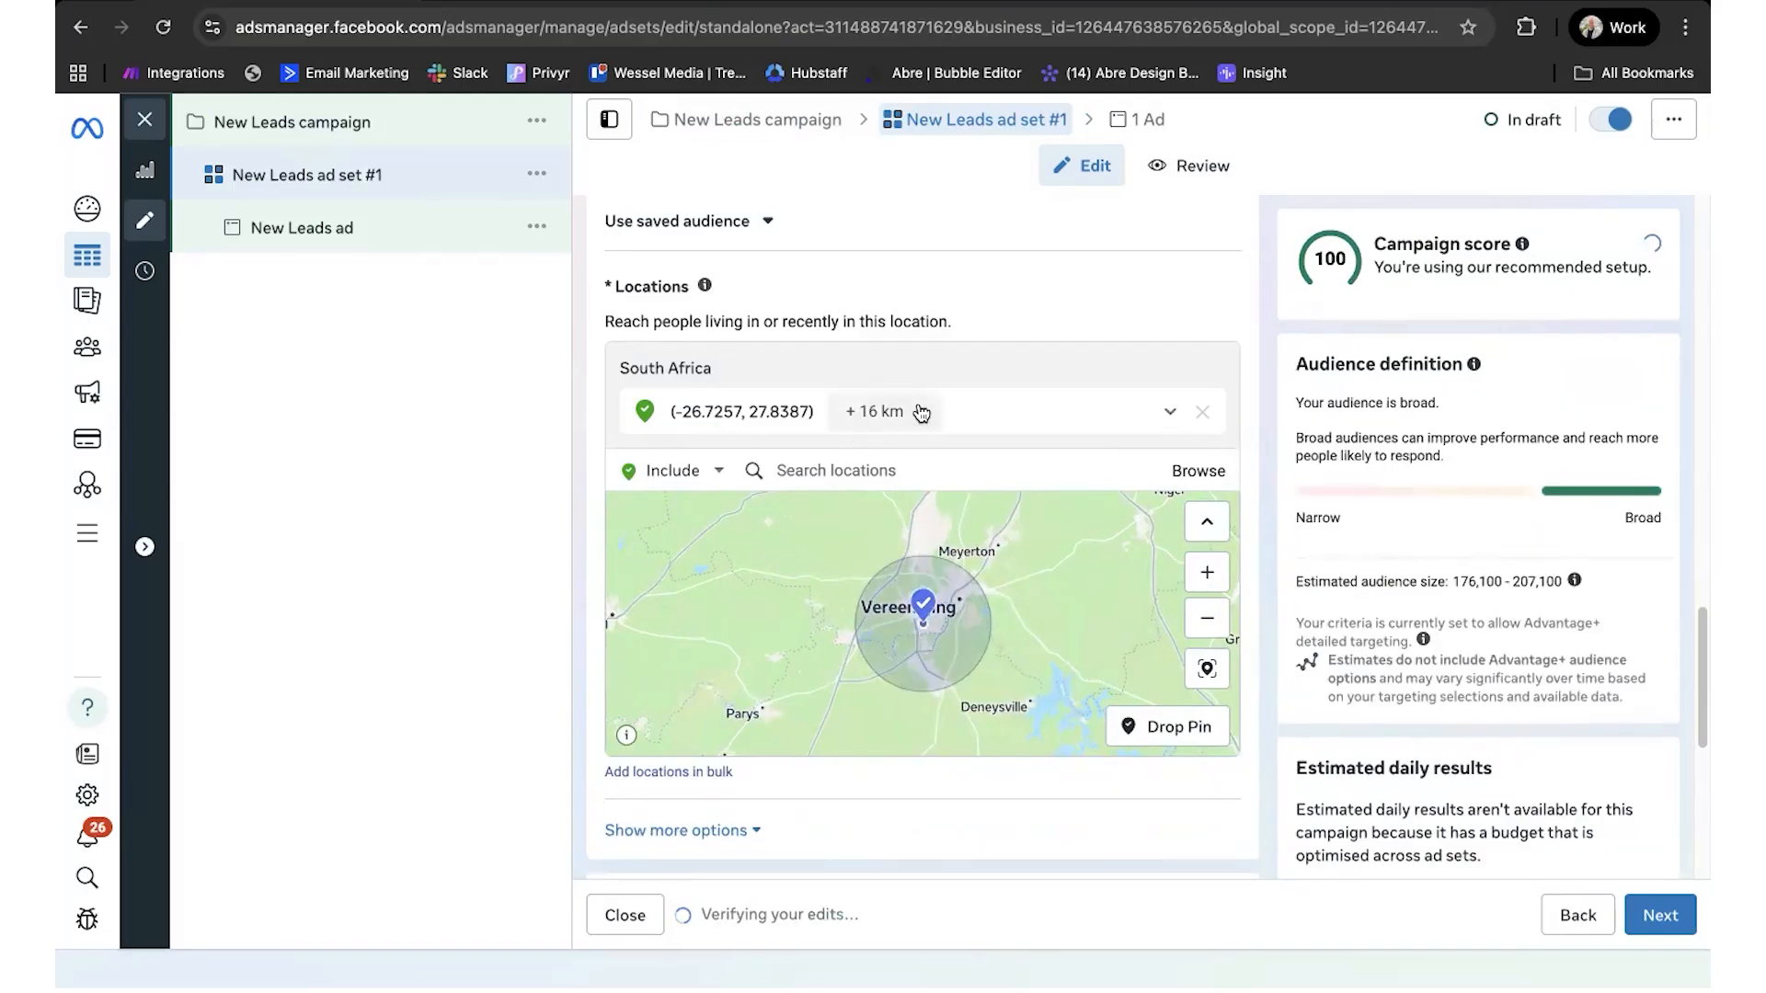
Step: Reduce the replacement pin's targeting radius to 2 km
{"action": "left_click", "coordinate": [921, 413]}
{"action": "left_click", "coordinate": [968, 486]}
{"action": "key", "text": "BackSpace"}
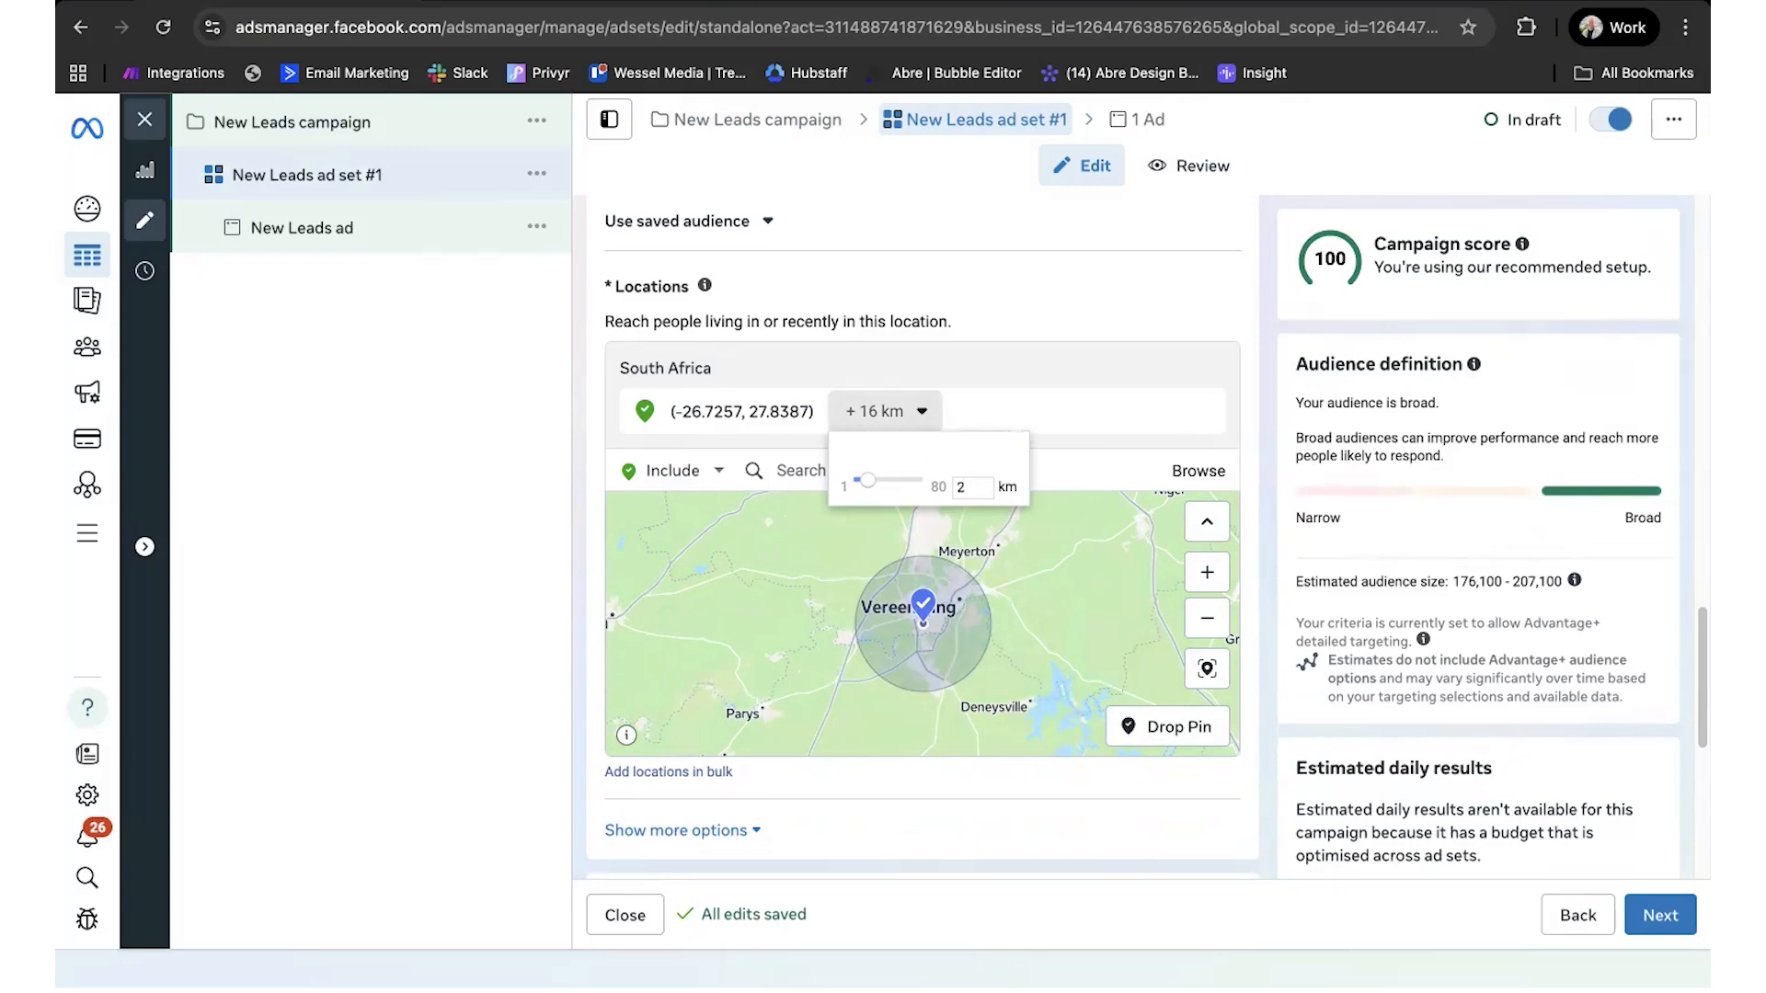
{"action": "type", "text": "2"}
{"action": "key", "text": "Return"}
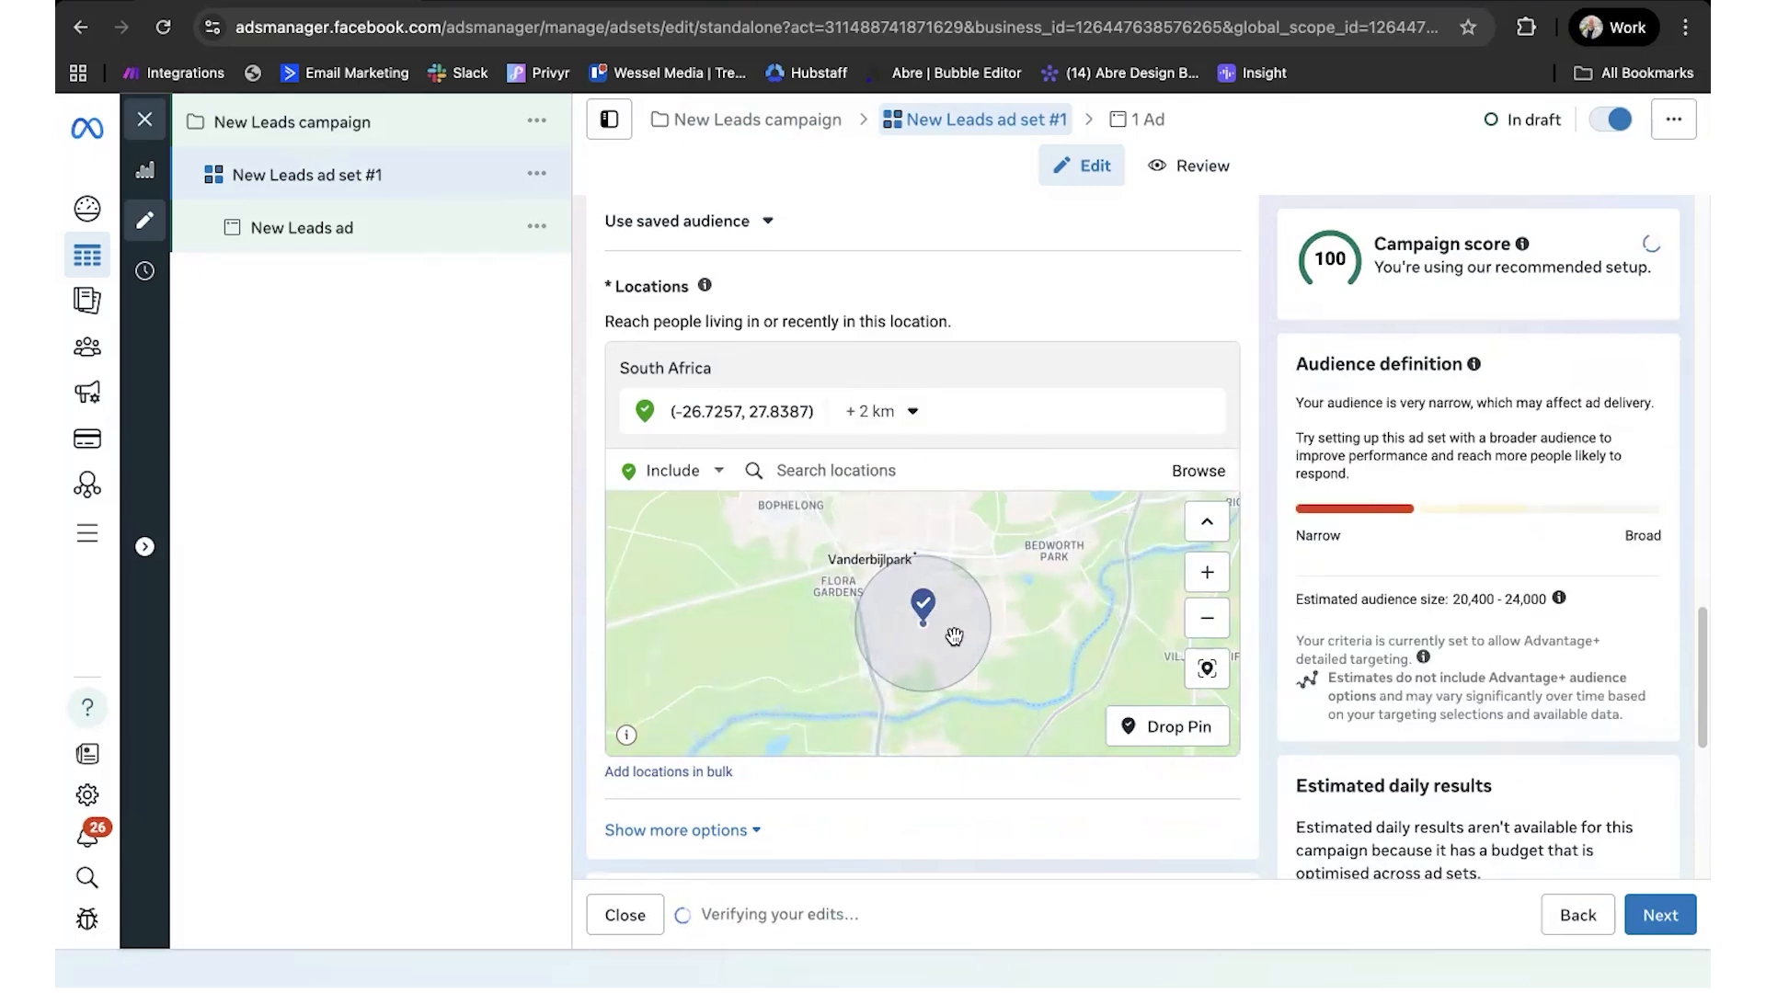
Step: Set the remaining pin's targeting radius to 3 km and check the area it covers on the map
{"action": "scroll", "coordinate": [953, 636], "scroll_direction": "up", "scroll_amount": 2}
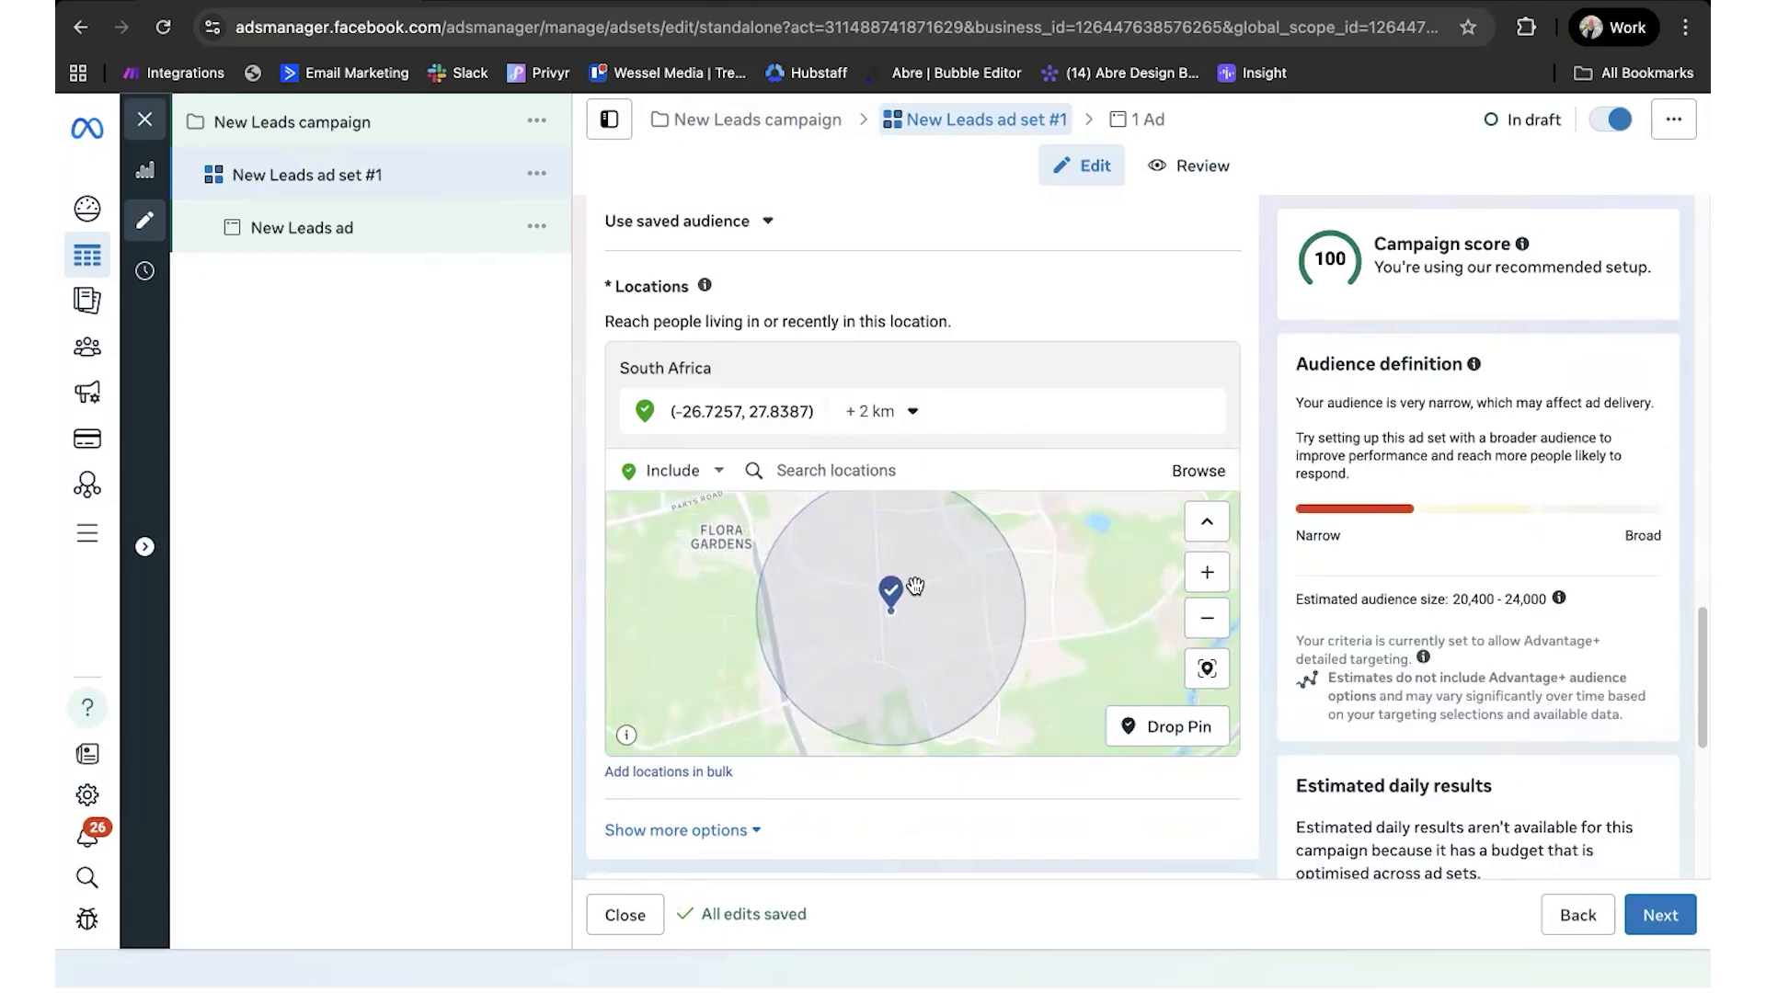
{"action": "left_click", "coordinate": [883, 412]}
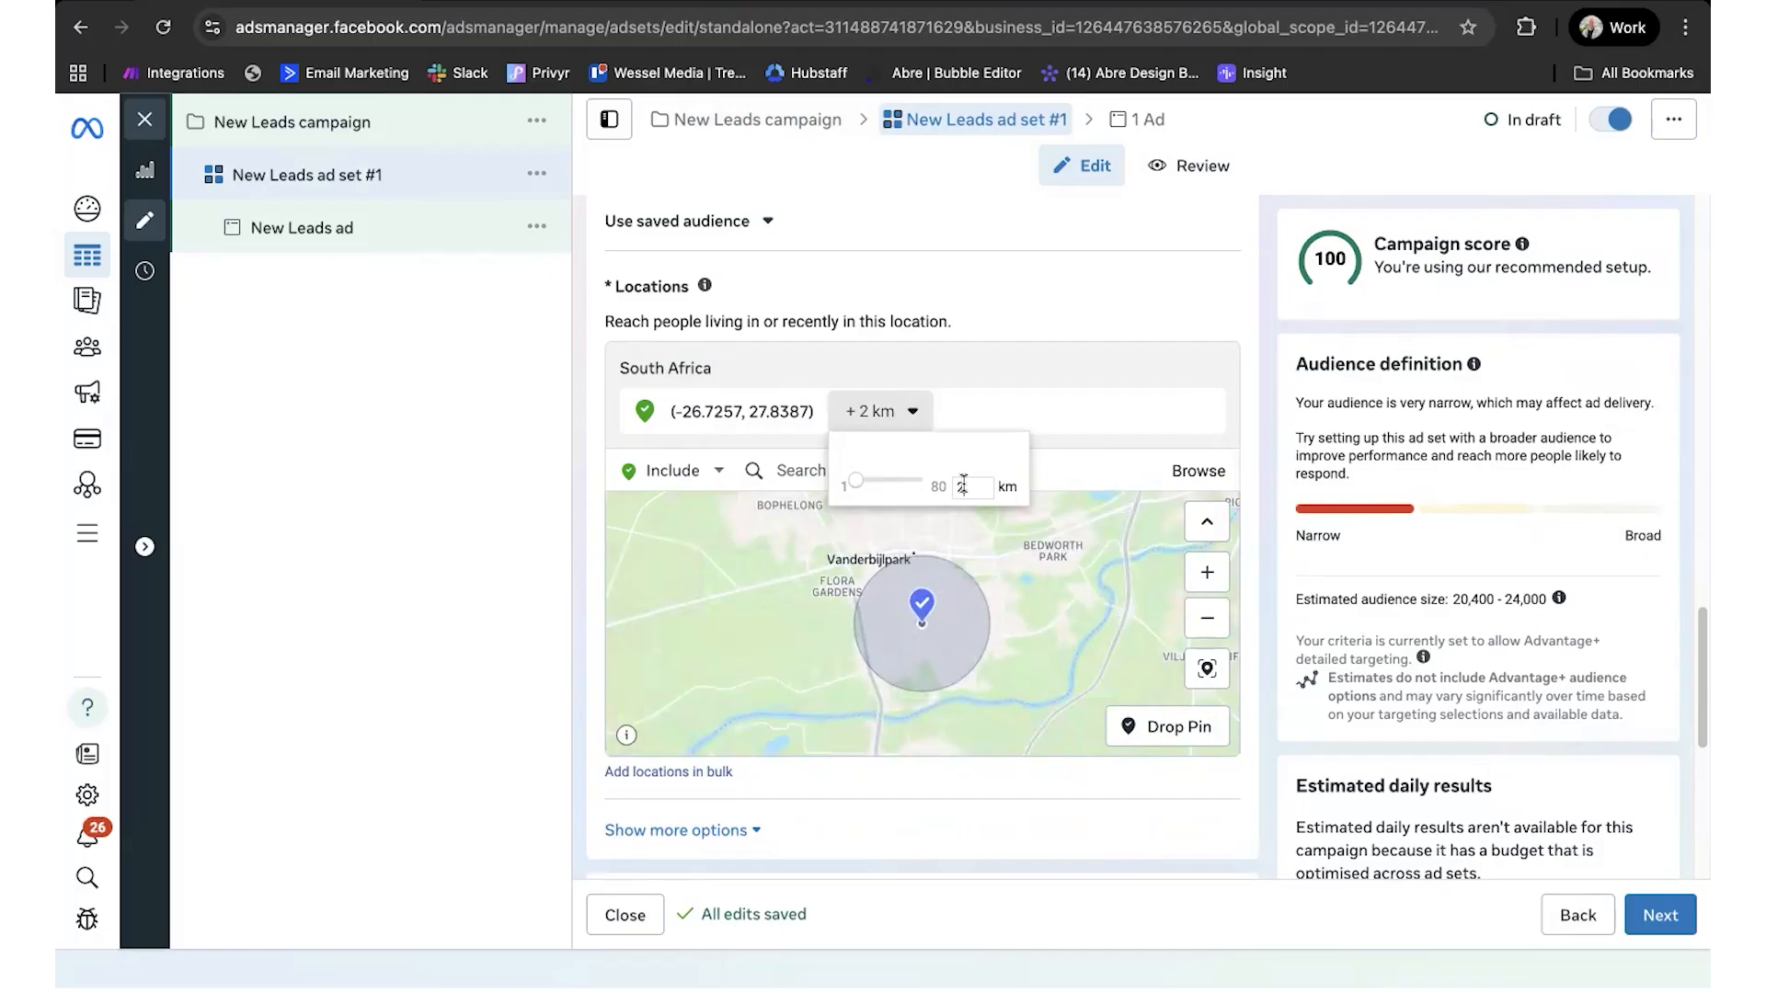
{"action": "key", "text": "Return"}
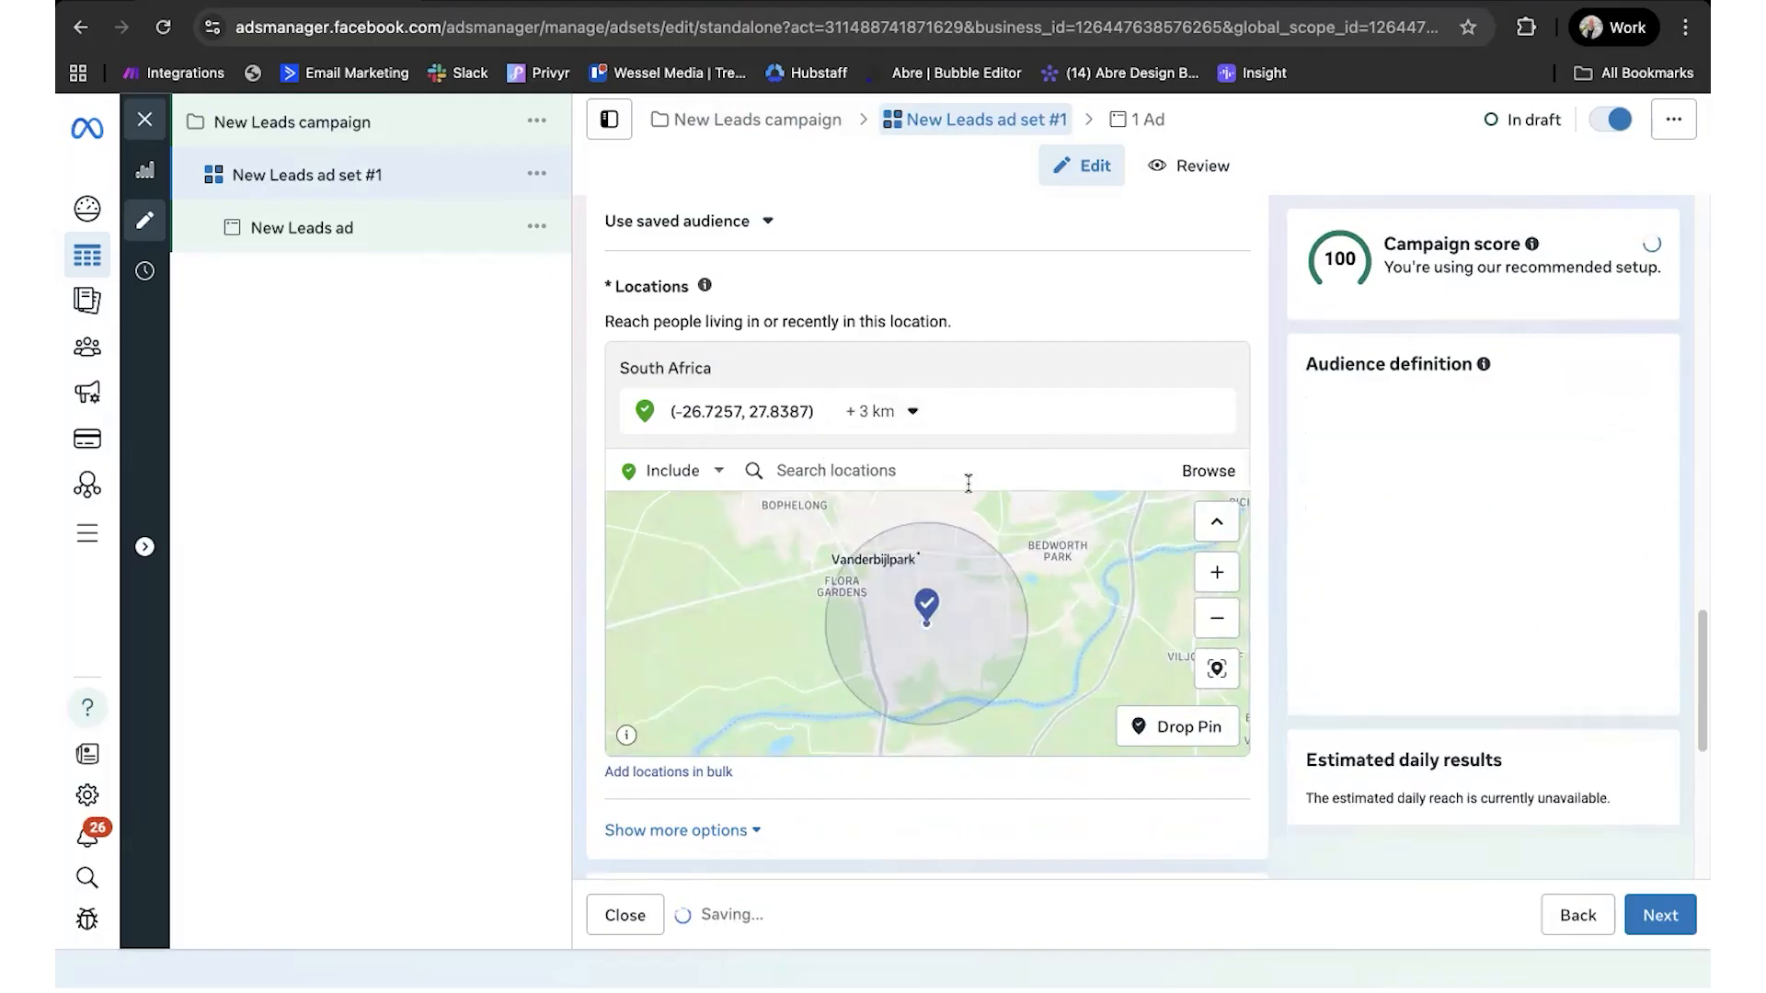
{"action": "scroll", "coordinate": [925, 635], "scroll_direction": "up", "scroll_amount": 3}
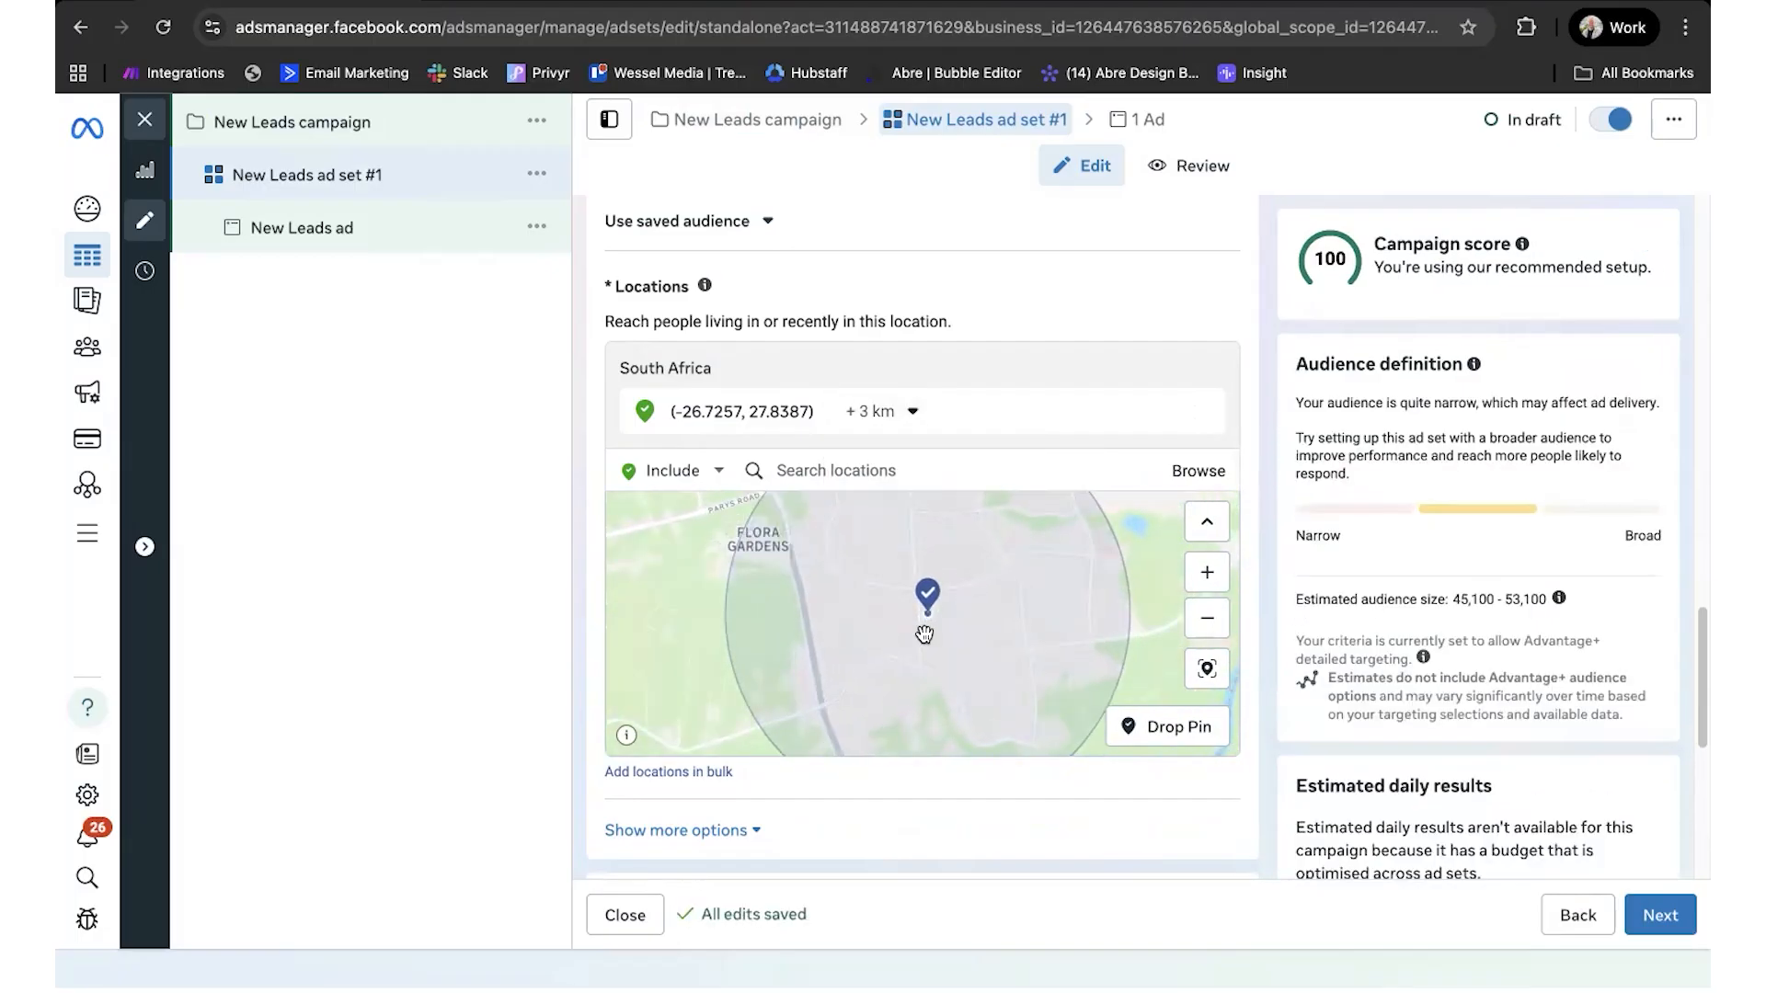
{"action": "scroll", "coordinate": [938, 641], "scroll_direction": "down", "scroll_amount": 2}
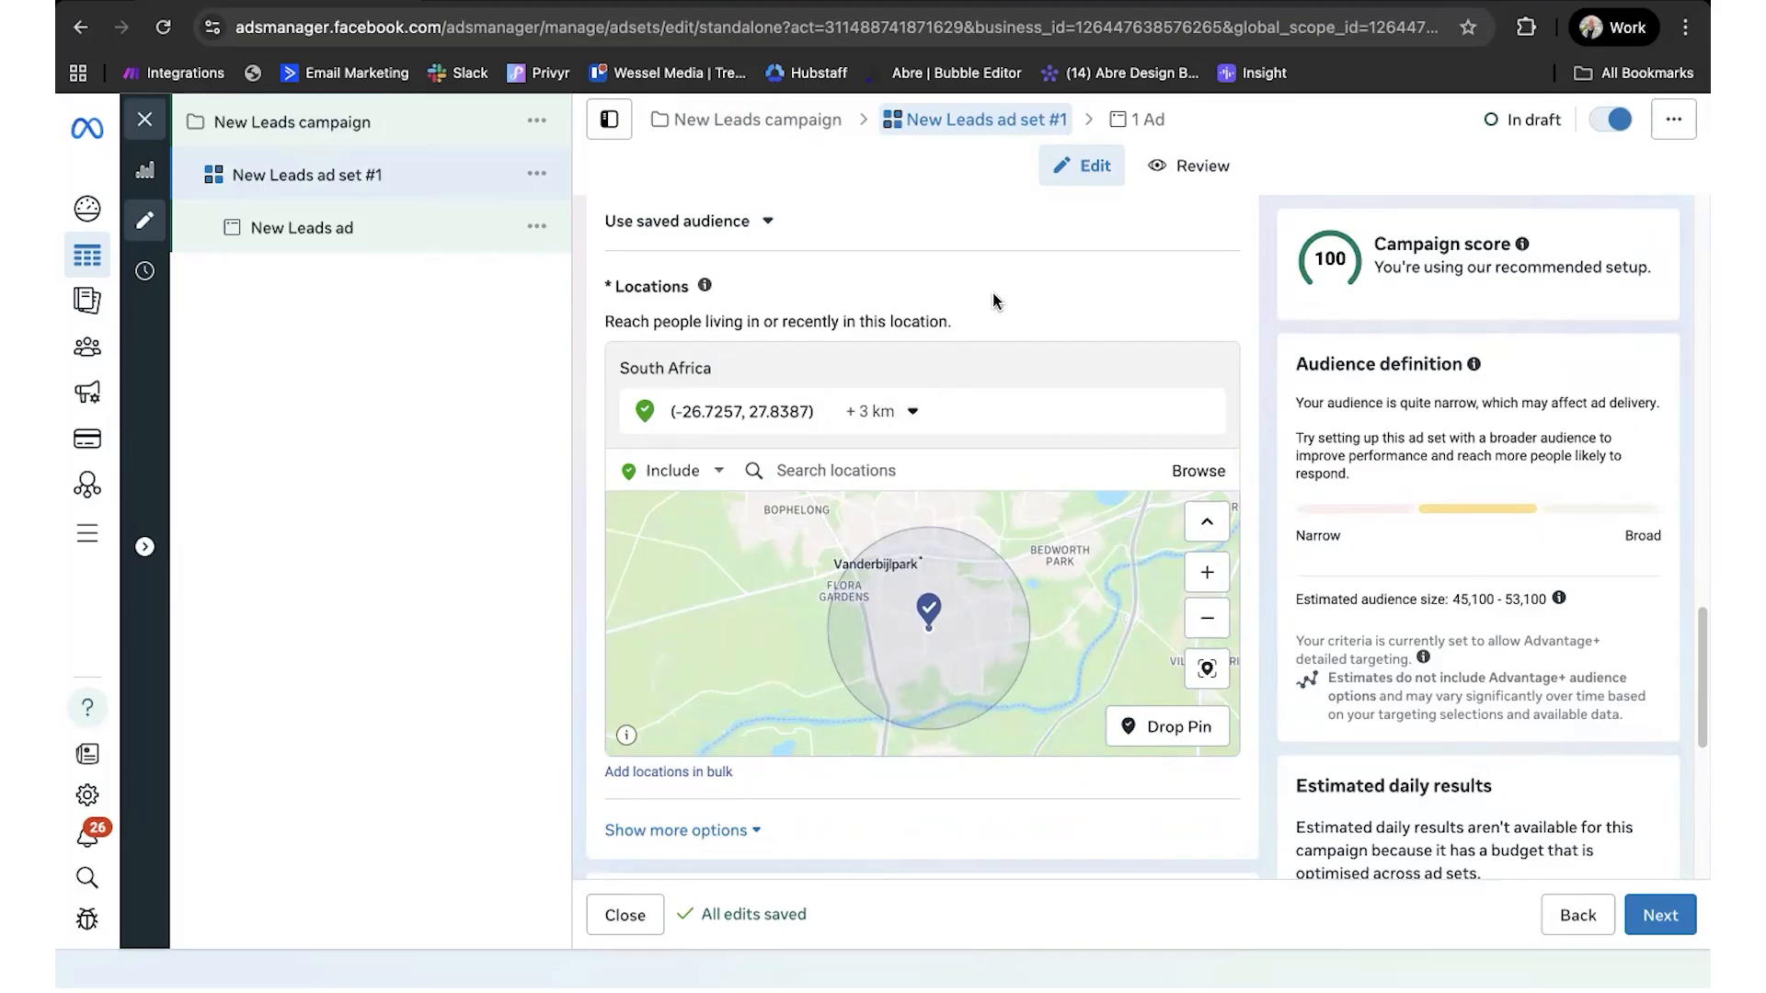
Step: Reveal the additional audience control options and set the minimum age to 22
{"action": "scroll", "coordinate": [925, 323], "scroll_direction": "down", "scroll_amount": 2}
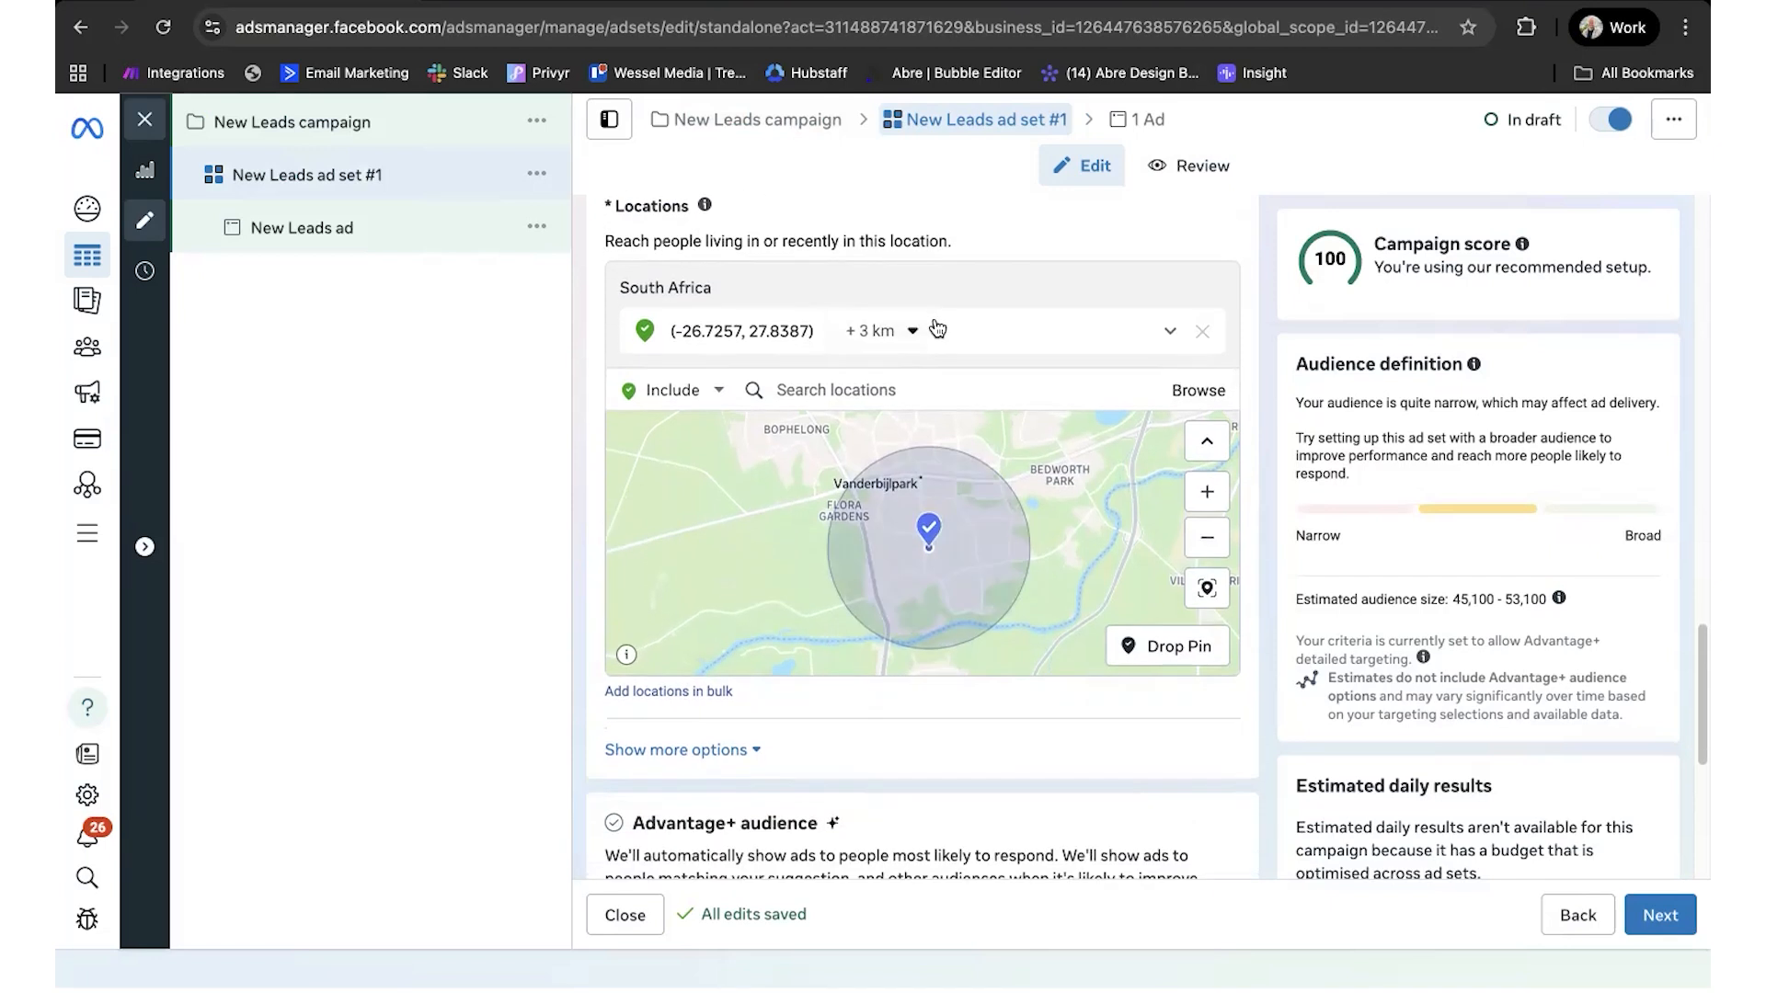
{"action": "scroll", "coordinate": [1002, 350], "scroll_direction": "down", "scroll_amount": 1}
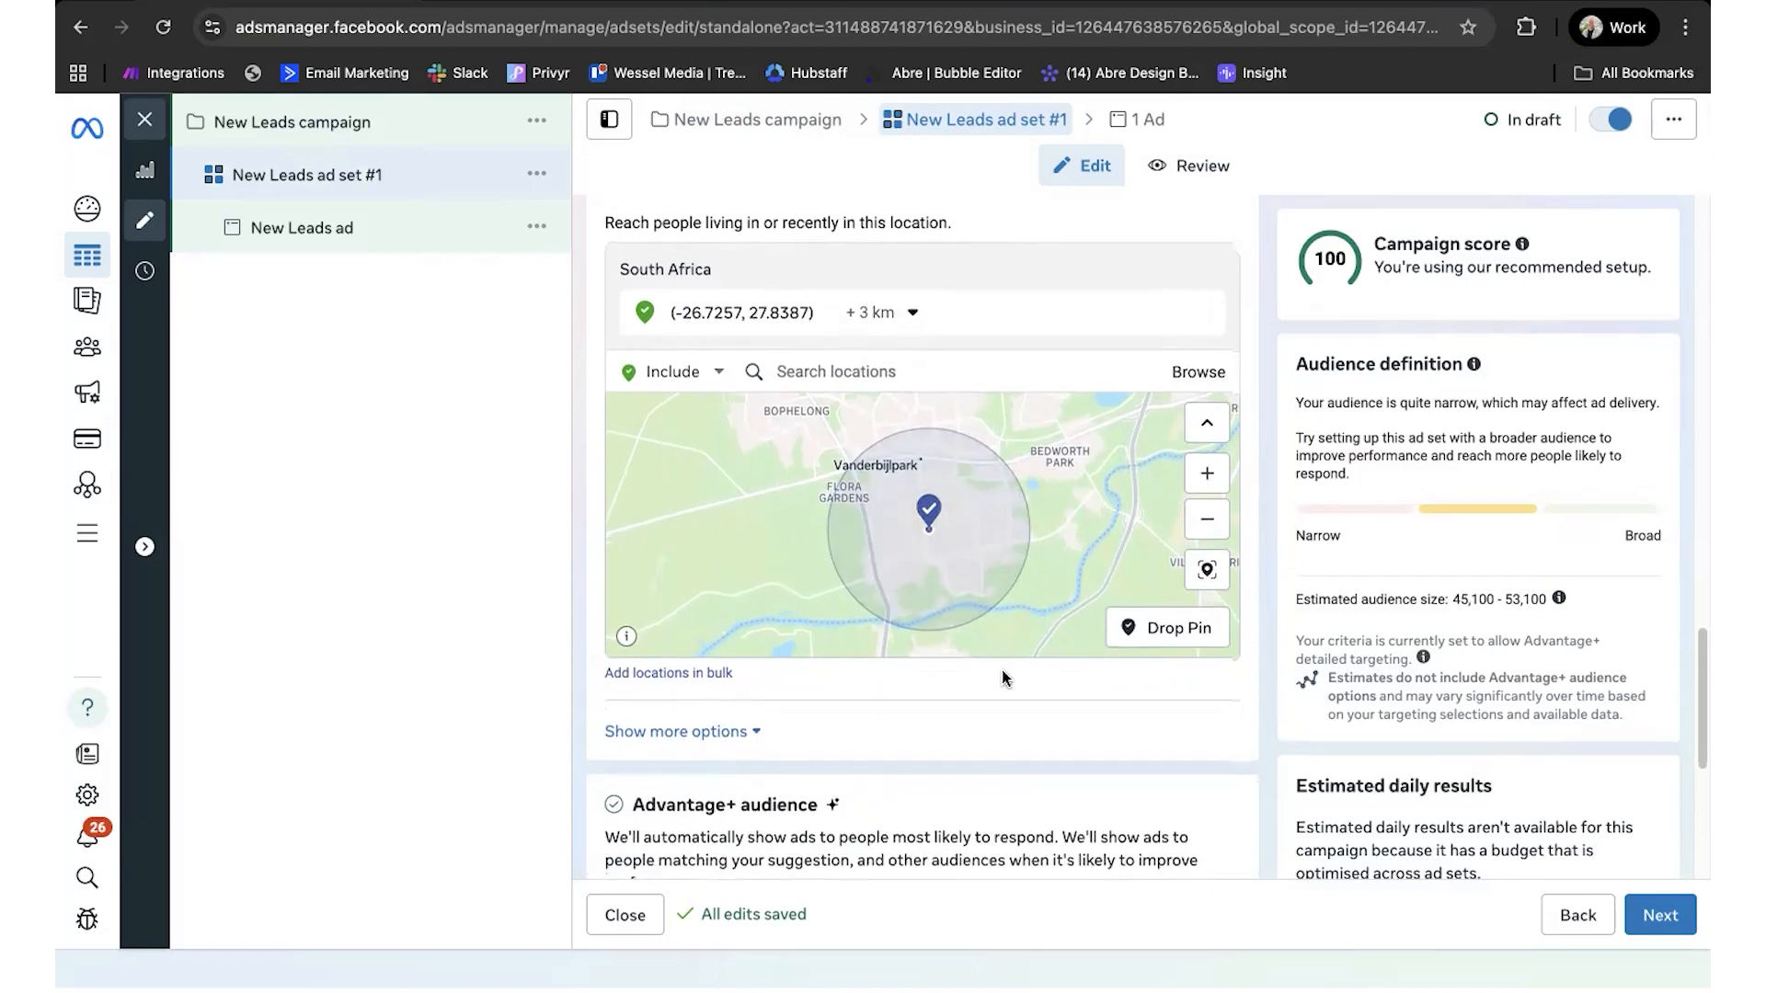
{"action": "left_click", "coordinate": [747, 733]}
{"action": "scroll", "coordinate": [935, 732], "scroll_direction": "down", "scroll_amount": 3}
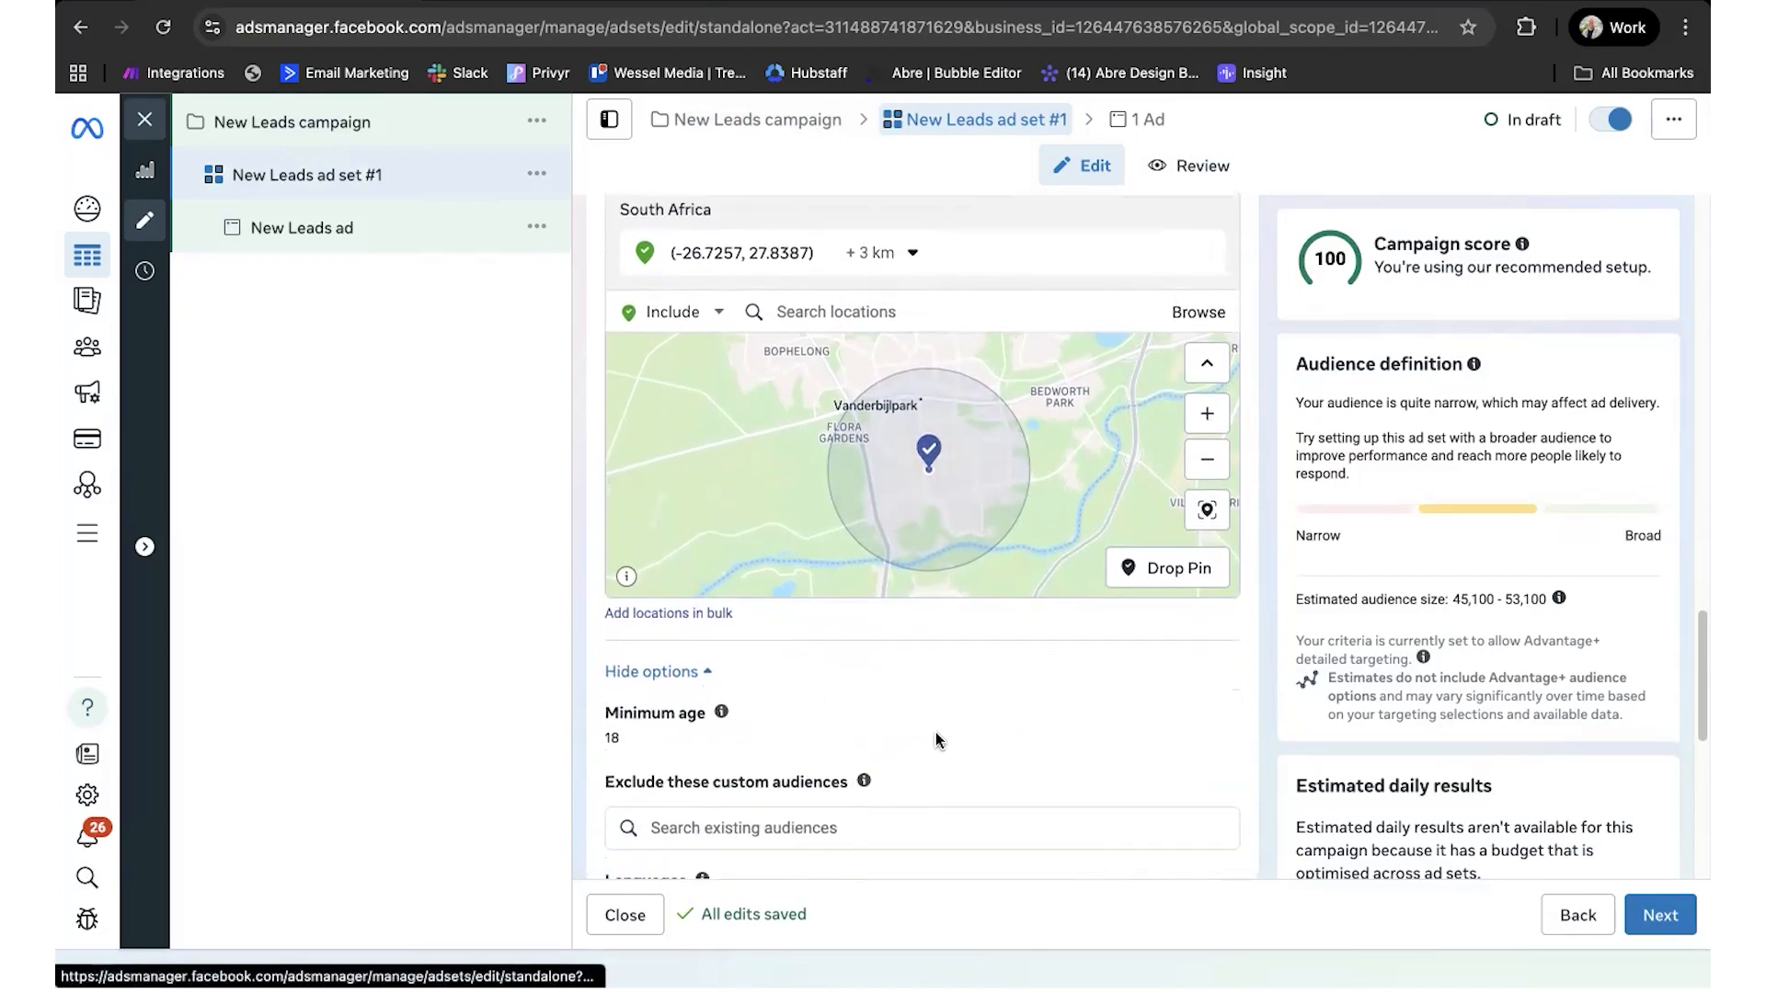
{"action": "scroll", "coordinate": [1008, 596], "scroll_direction": "down", "scroll_amount": 2}
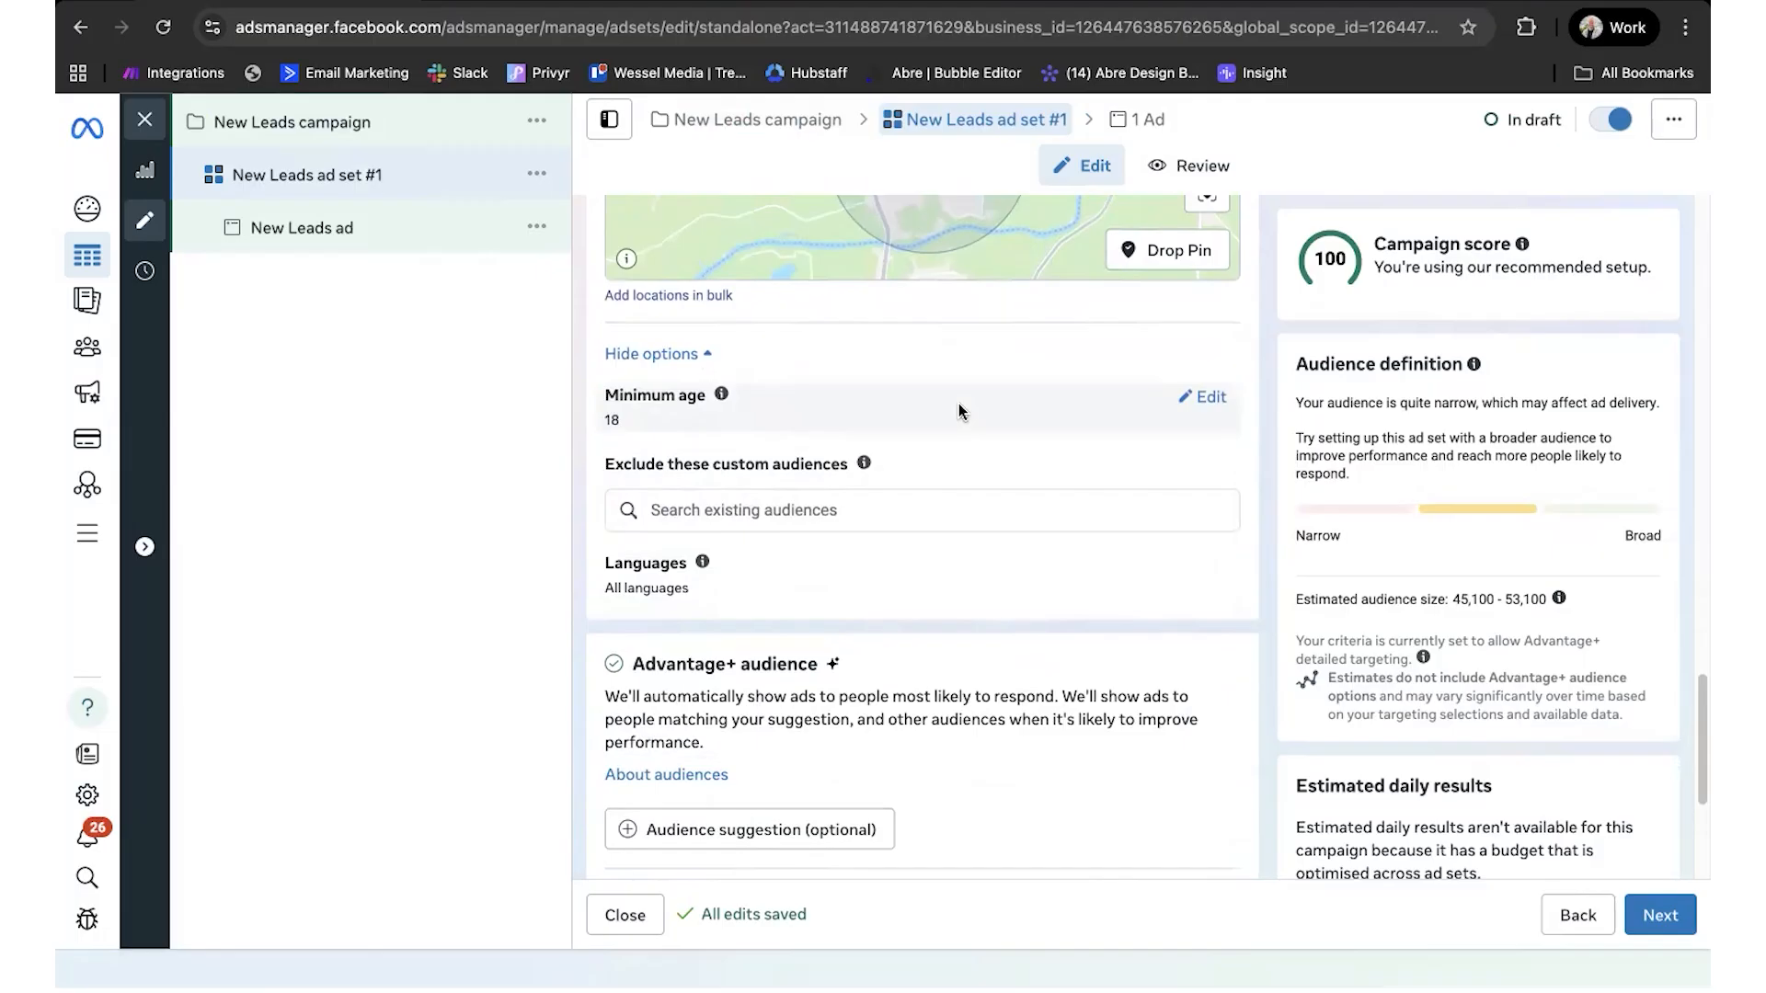
{"action": "left_click", "coordinate": [1204, 397]}
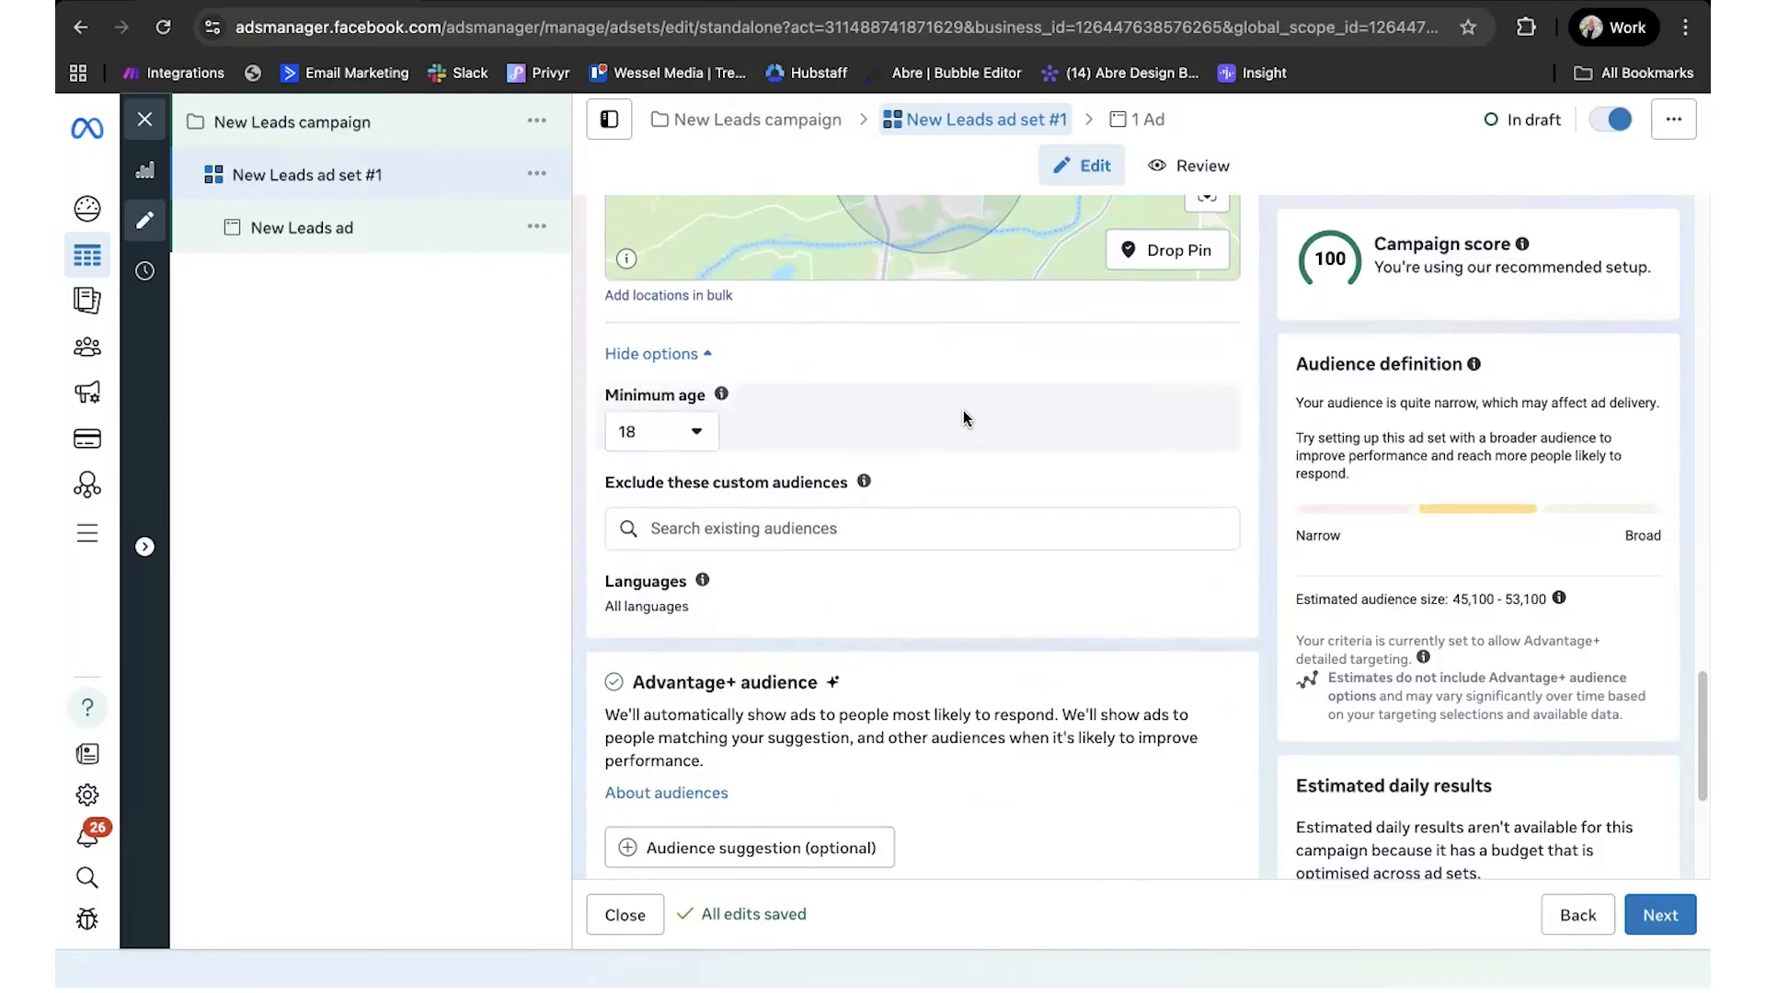
{"action": "left_click", "coordinate": [692, 432]}
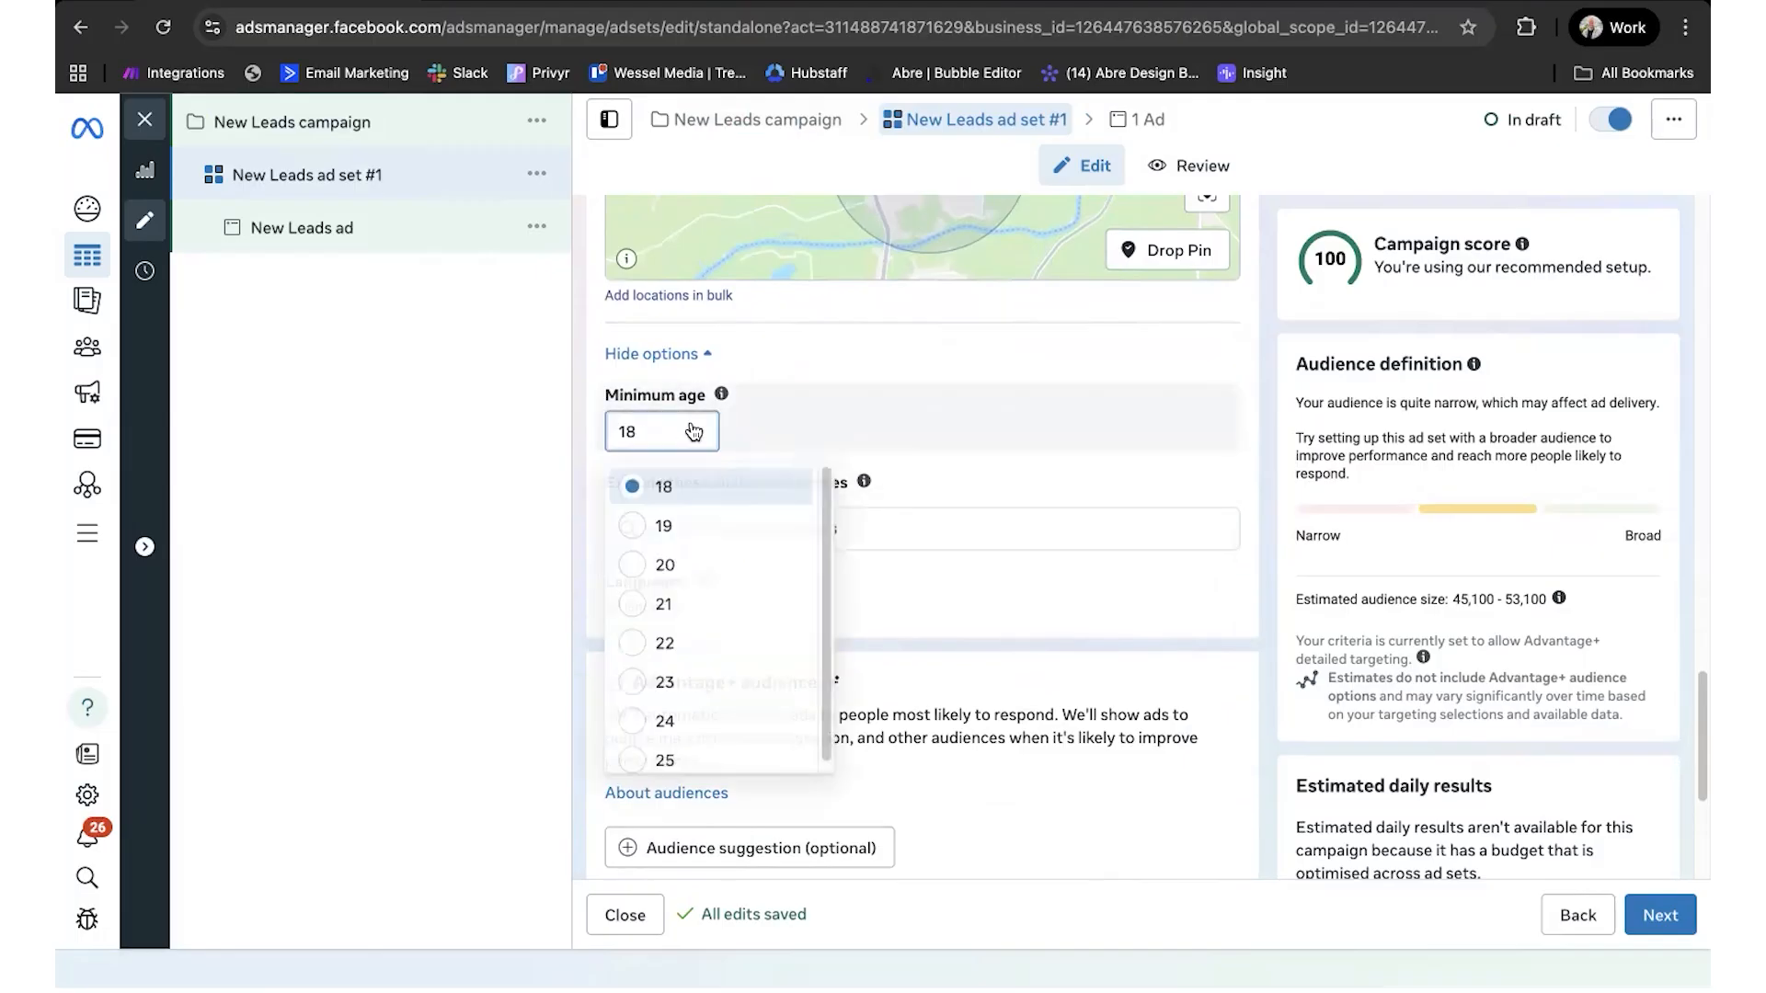
{"action": "left_click", "coordinate": [685, 643]}
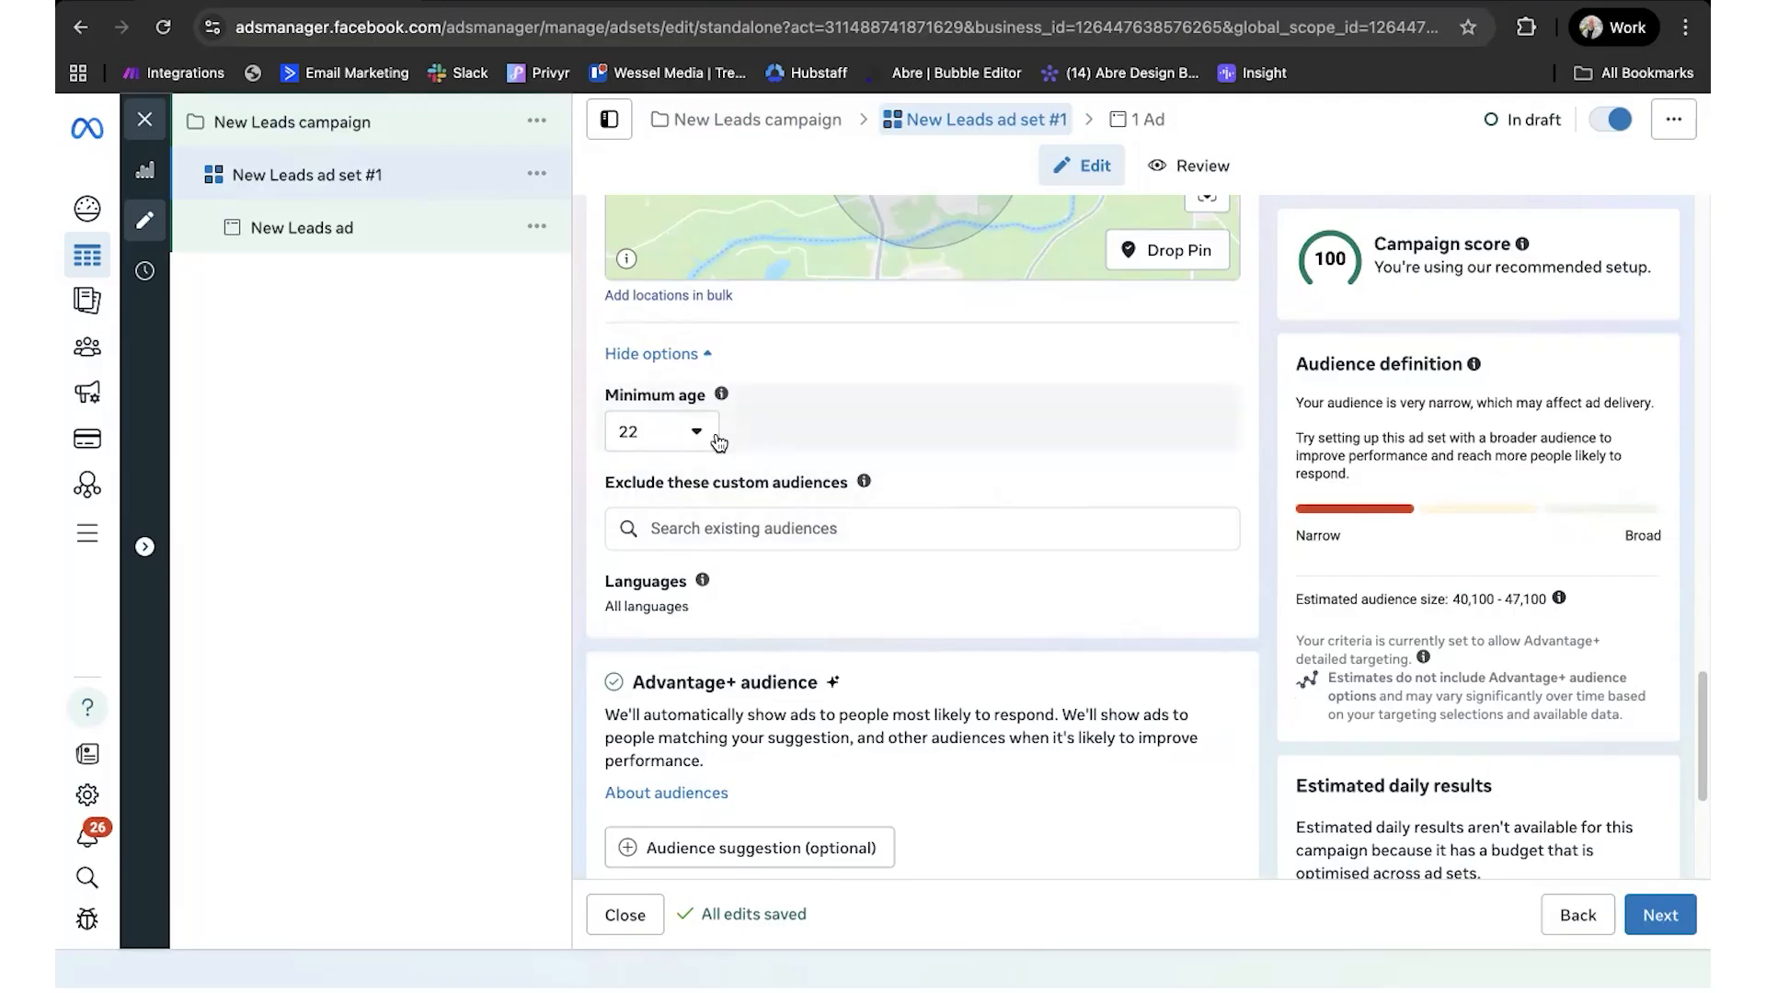
{"action": "scroll", "coordinate": [883, 362], "scroll_direction": "down", "scroll_amount": 1}
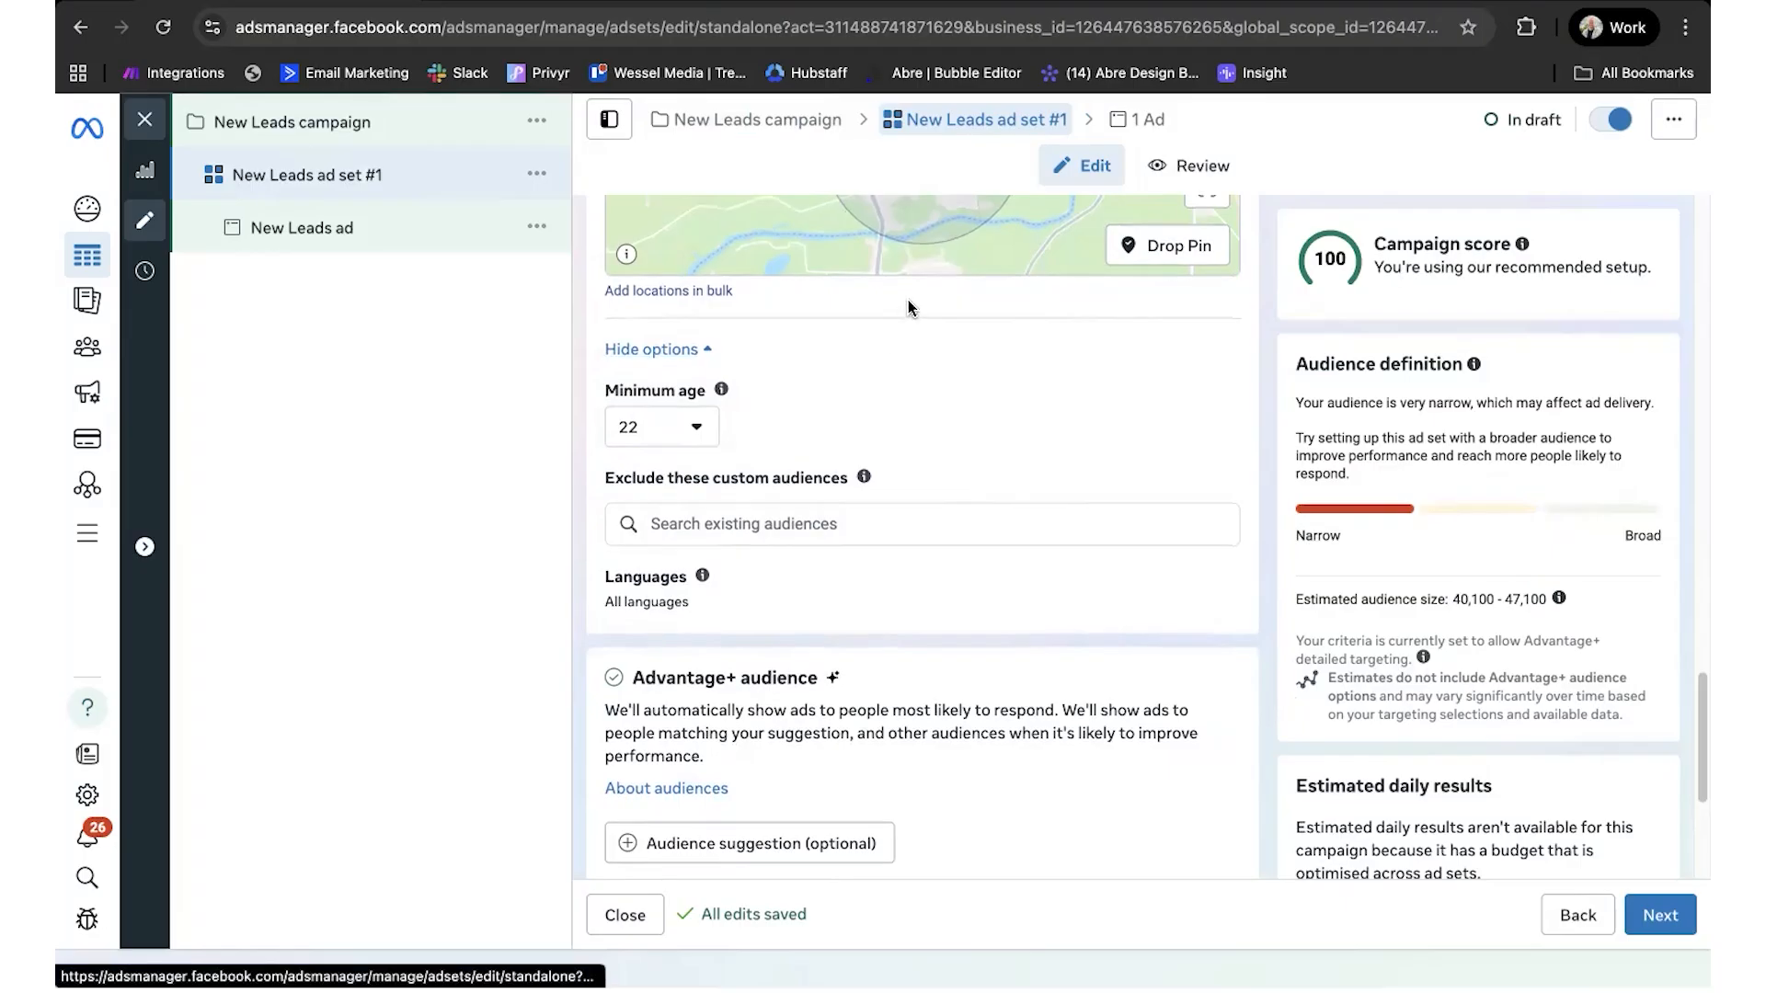
{"action": "left_click_drag", "start_coordinate": [924, 324], "coordinate": [931, 341]}
{"action": "scroll", "coordinate": [932, 346], "scroll_direction": "down", "scroll_amount": 2}
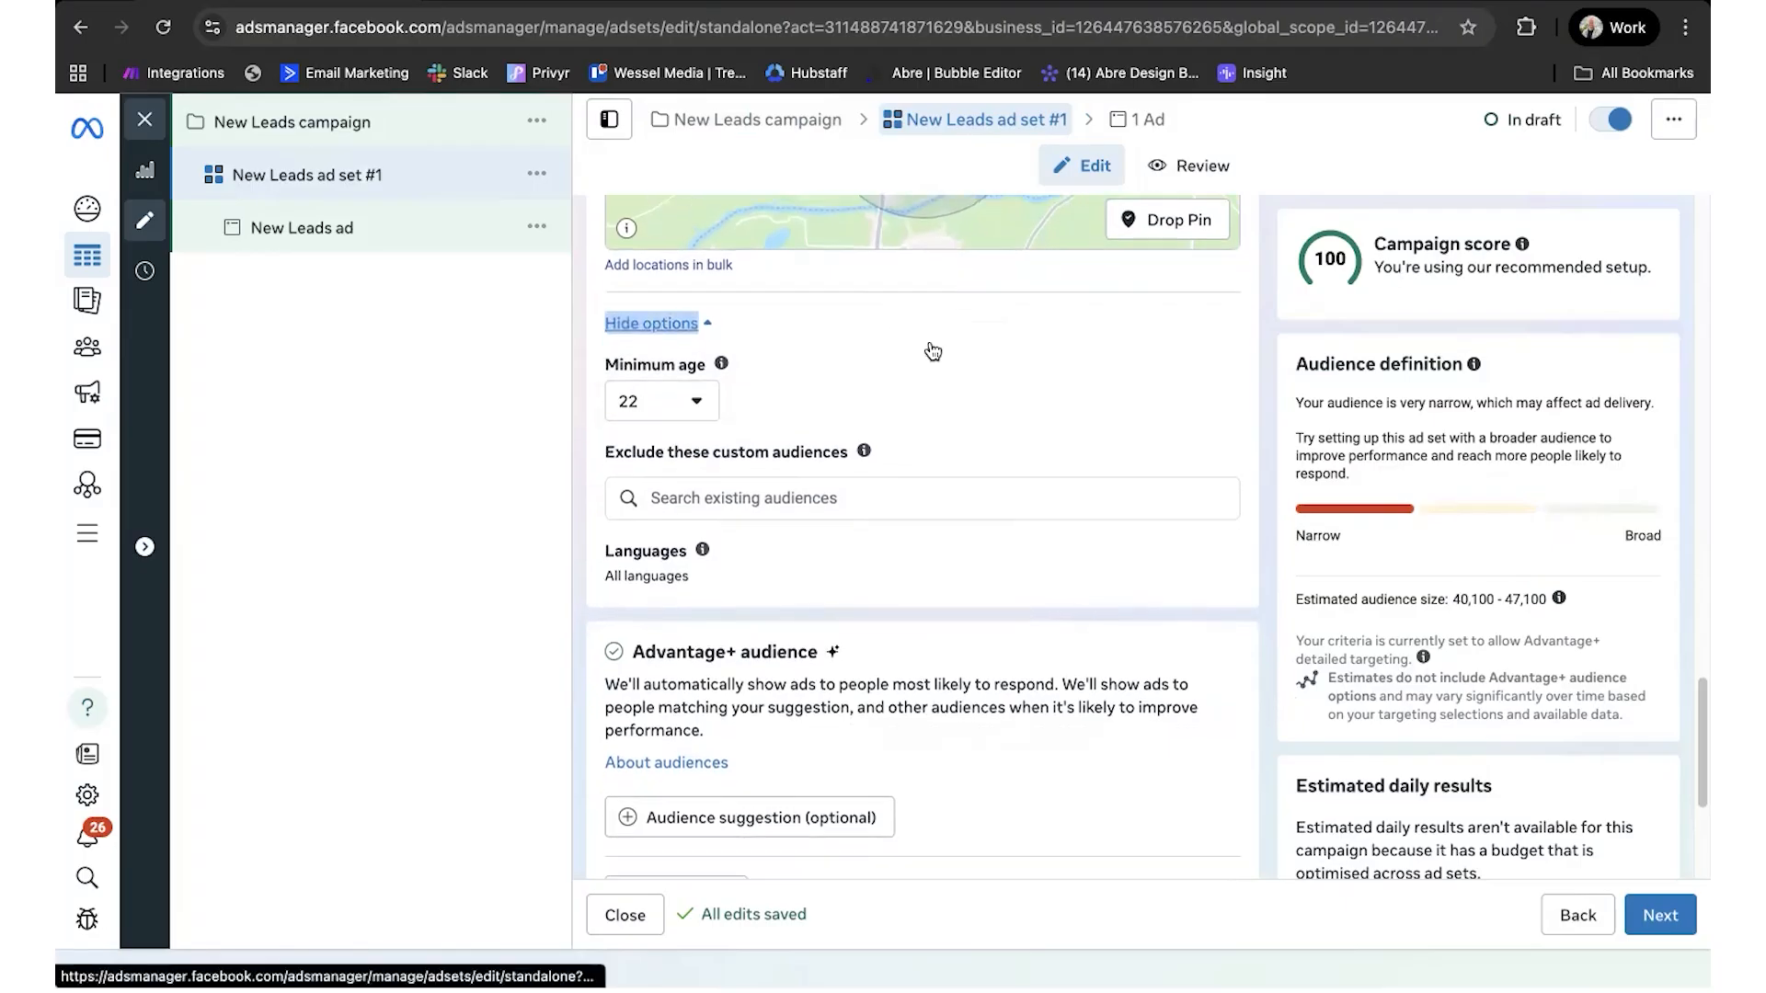
{"action": "scroll", "coordinate": [922, 220], "scroll_direction": "up", "scroll_amount": 5}
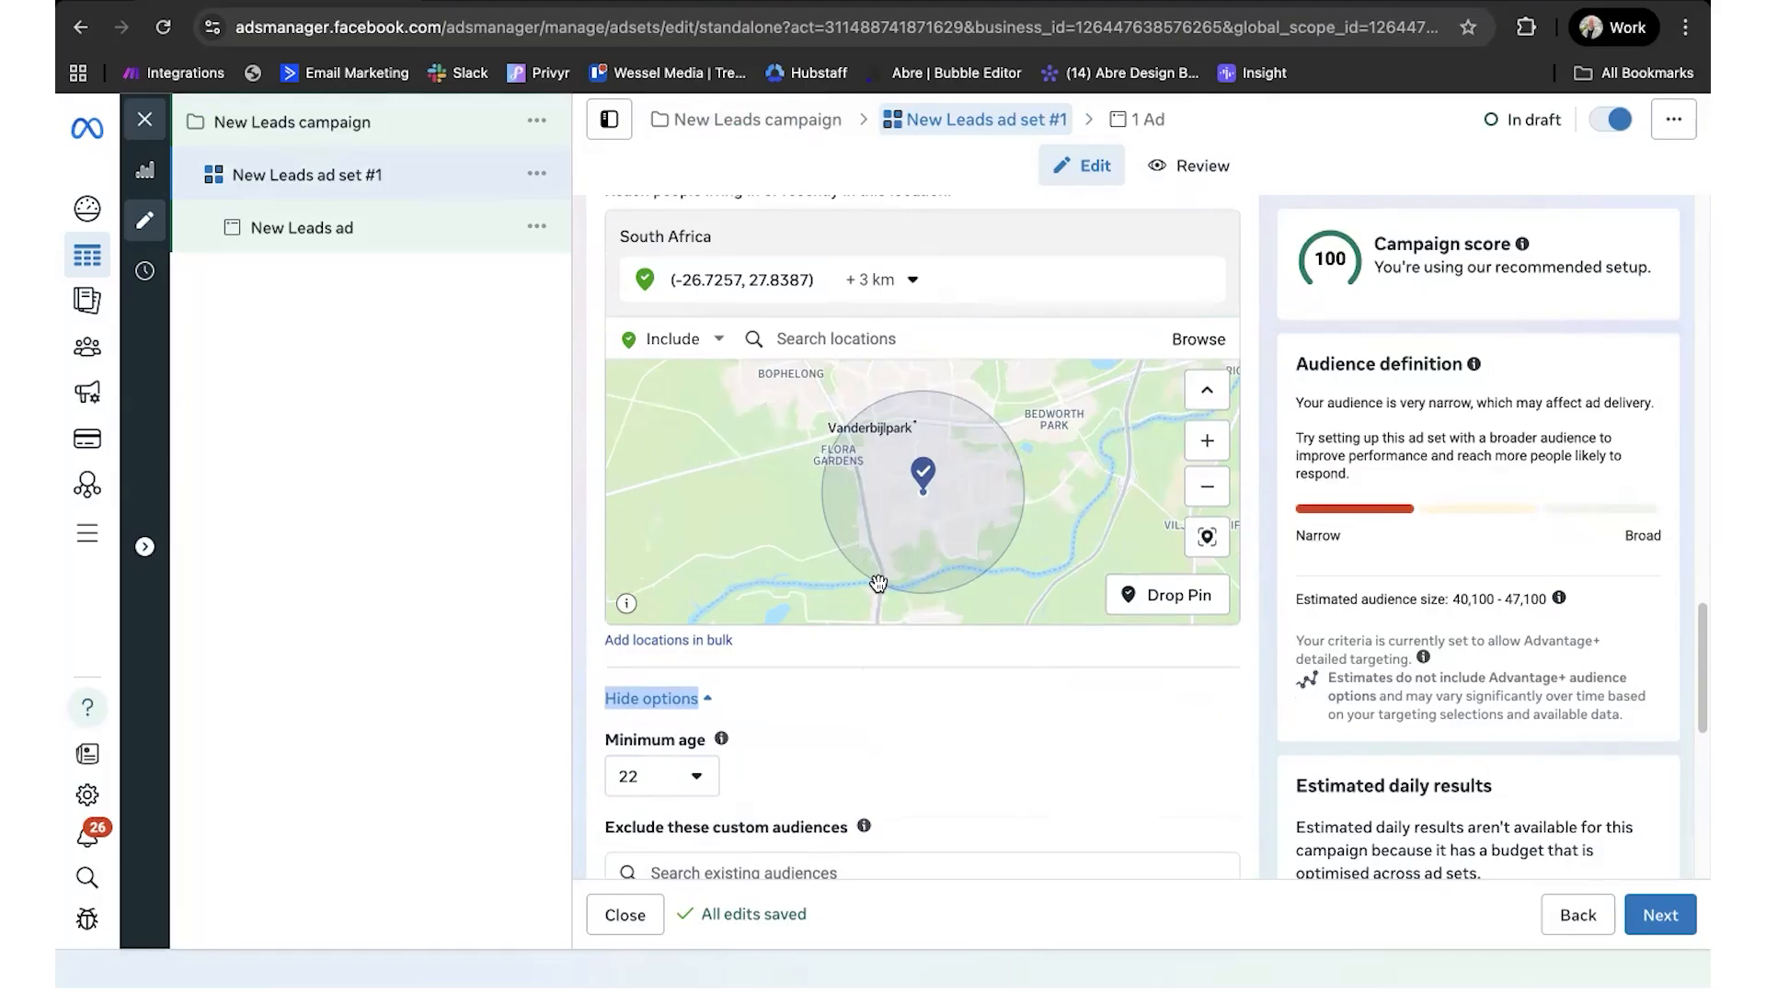
{"action": "left_click", "coordinate": [590, 498]}
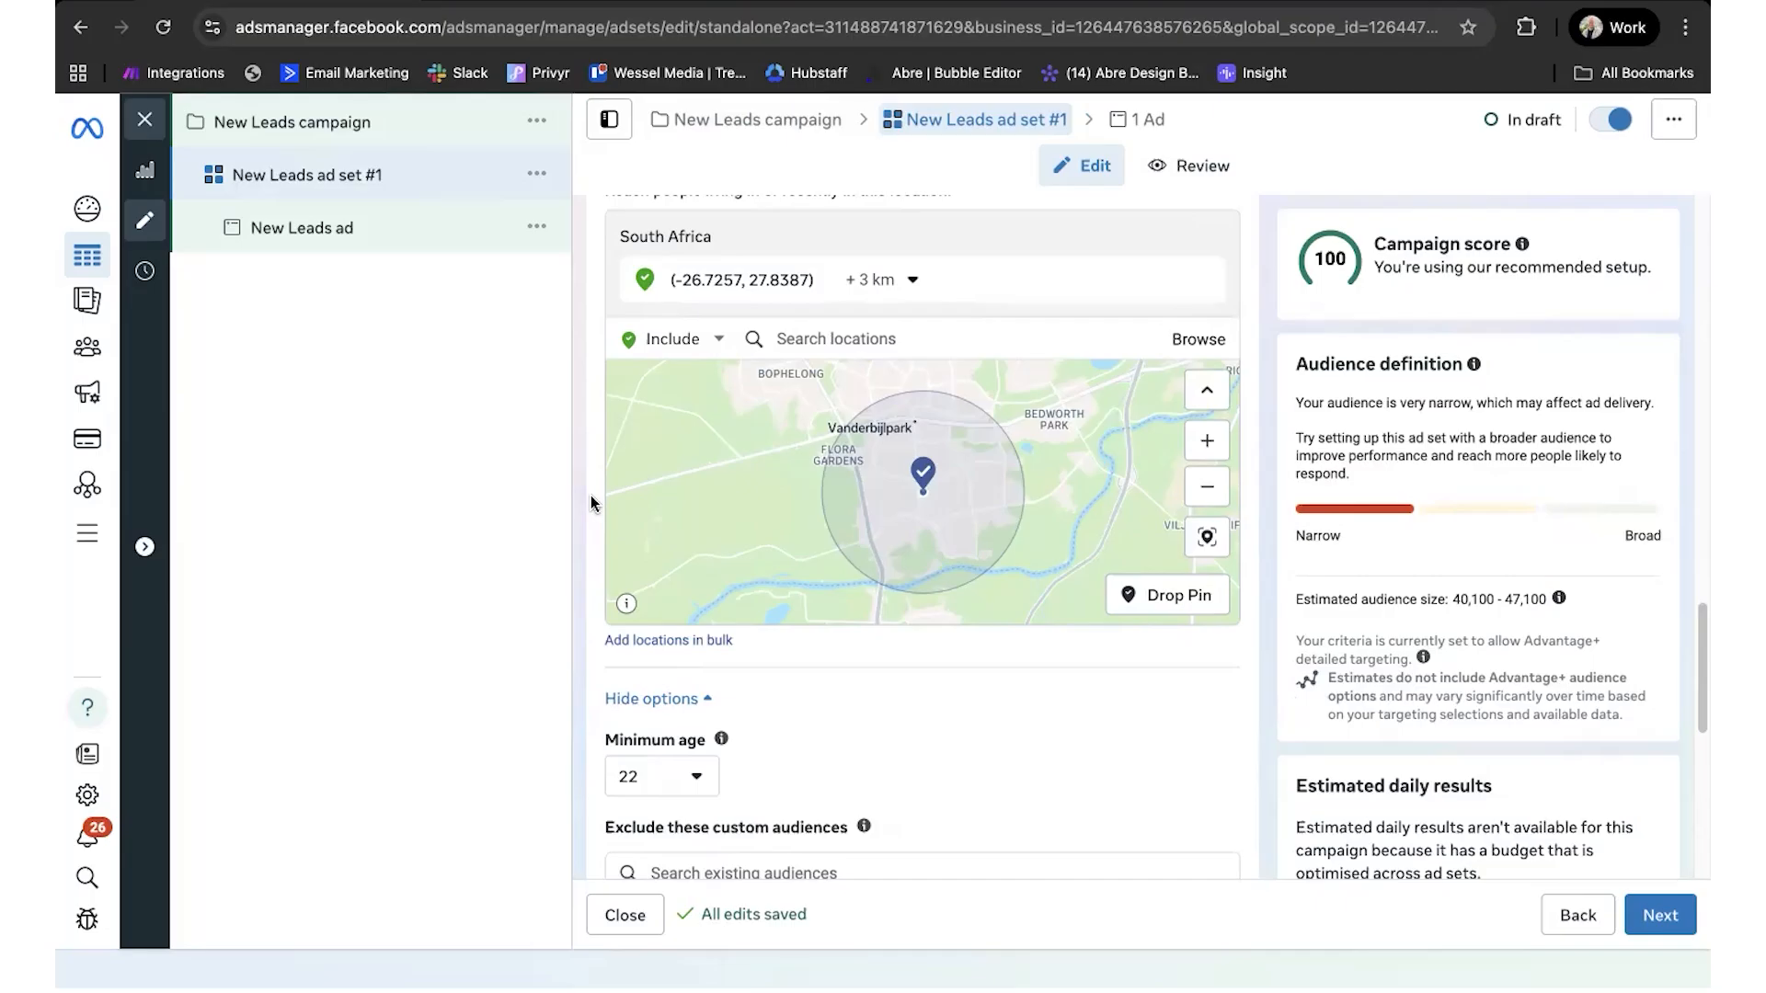
Step: Continue past the ad set's audience and placement settings to the ad level and name the ad "New Leads ad #1"
{"action": "scroll", "coordinate": [1042, 715], "scroll_direction": "down", "scroll_amount": 5}
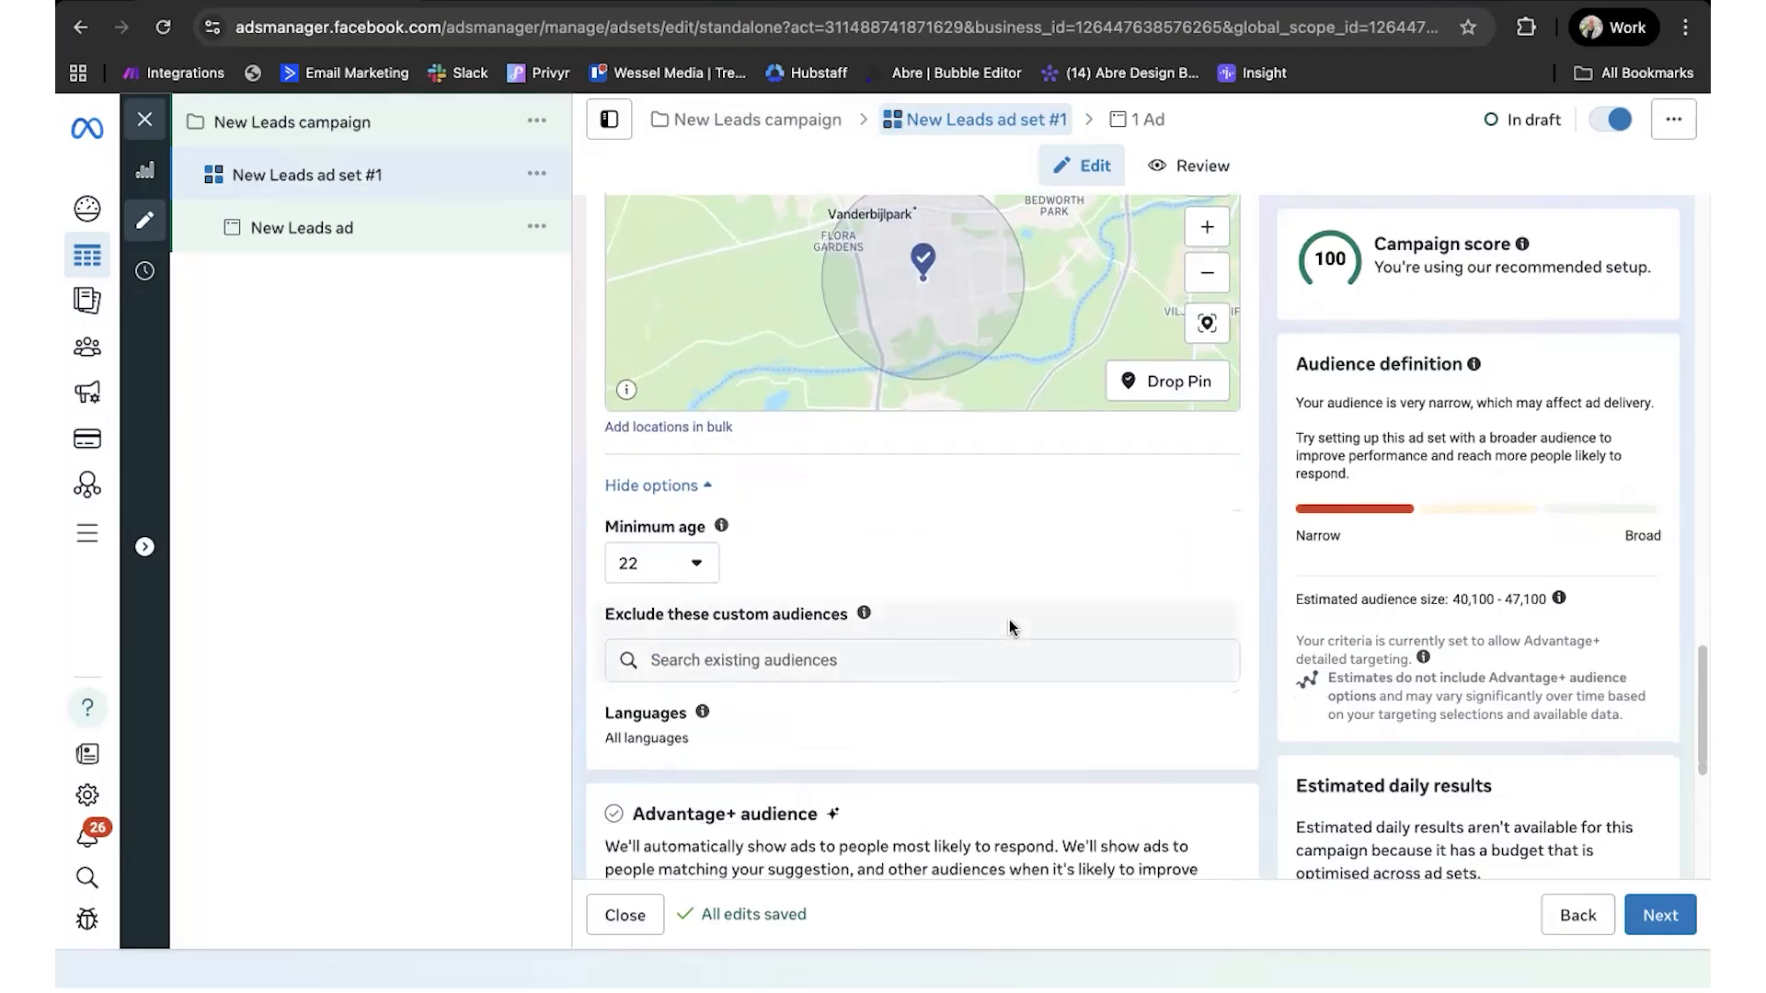
{"action": "scroll", "coordinate": [1009, 627], "scroll_direction": "down", "scroll_amount": 6}
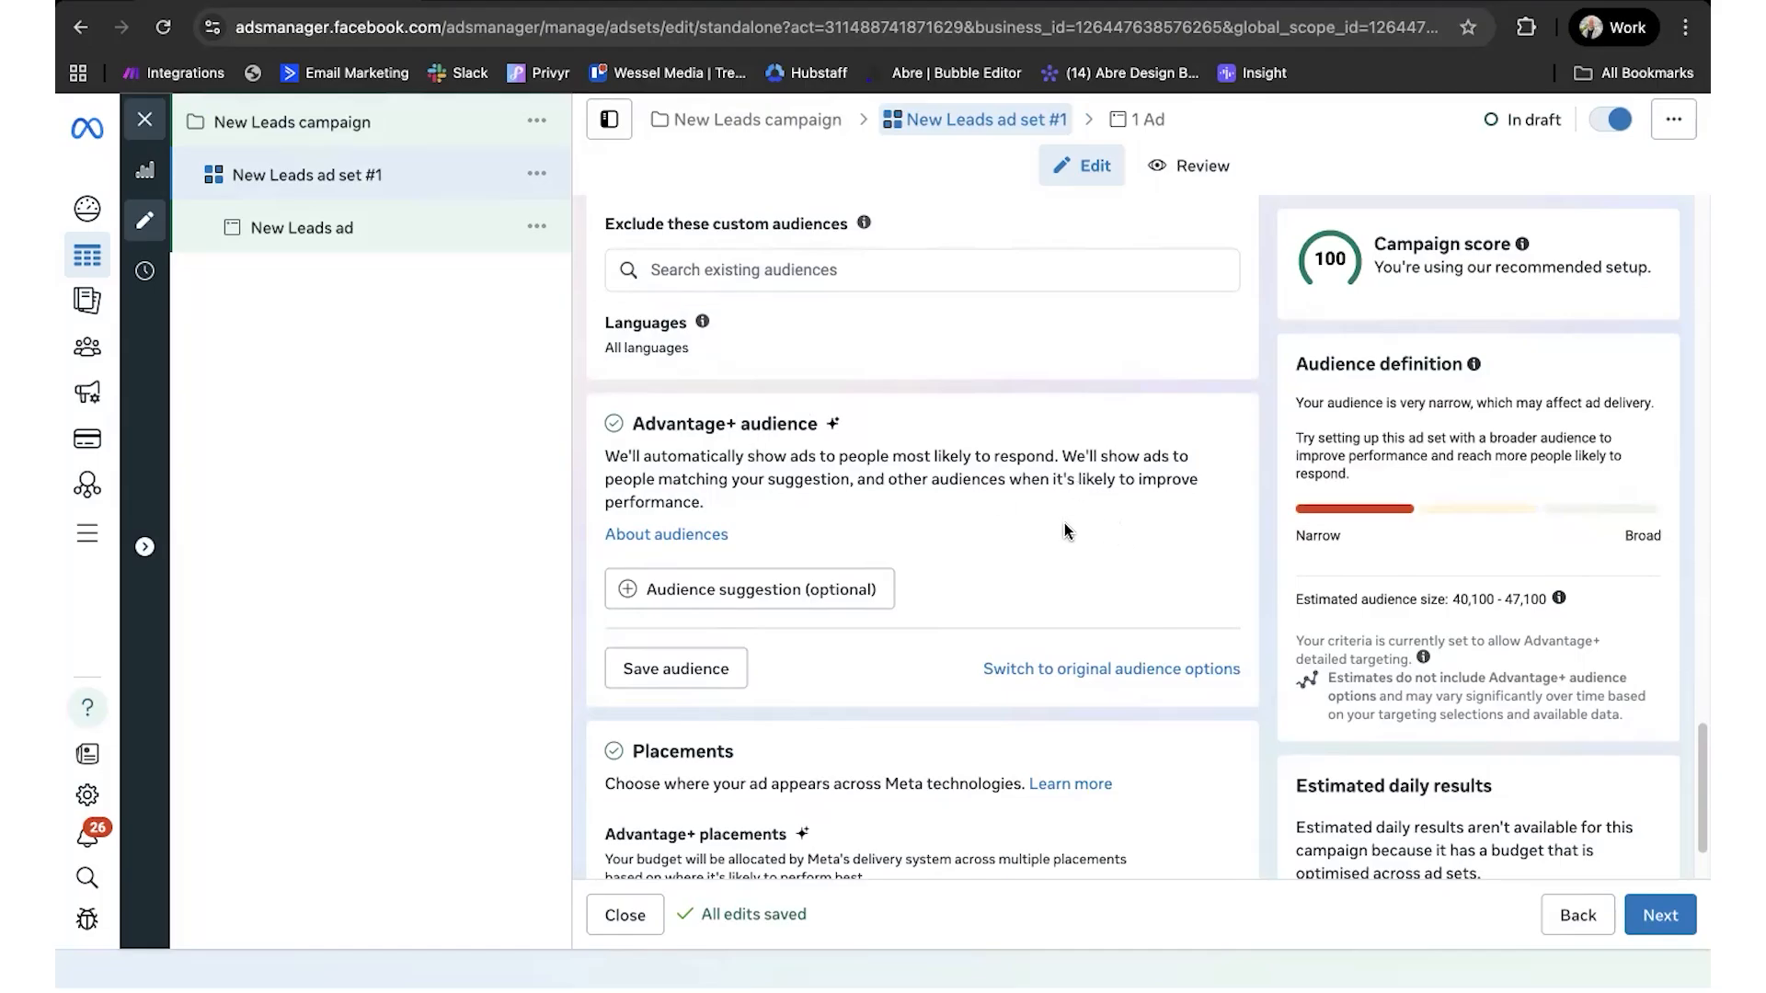
{"action": "scroll", "coordinate": [1115, 545], "scroll_direction": "down", "scroll_amount": 2}
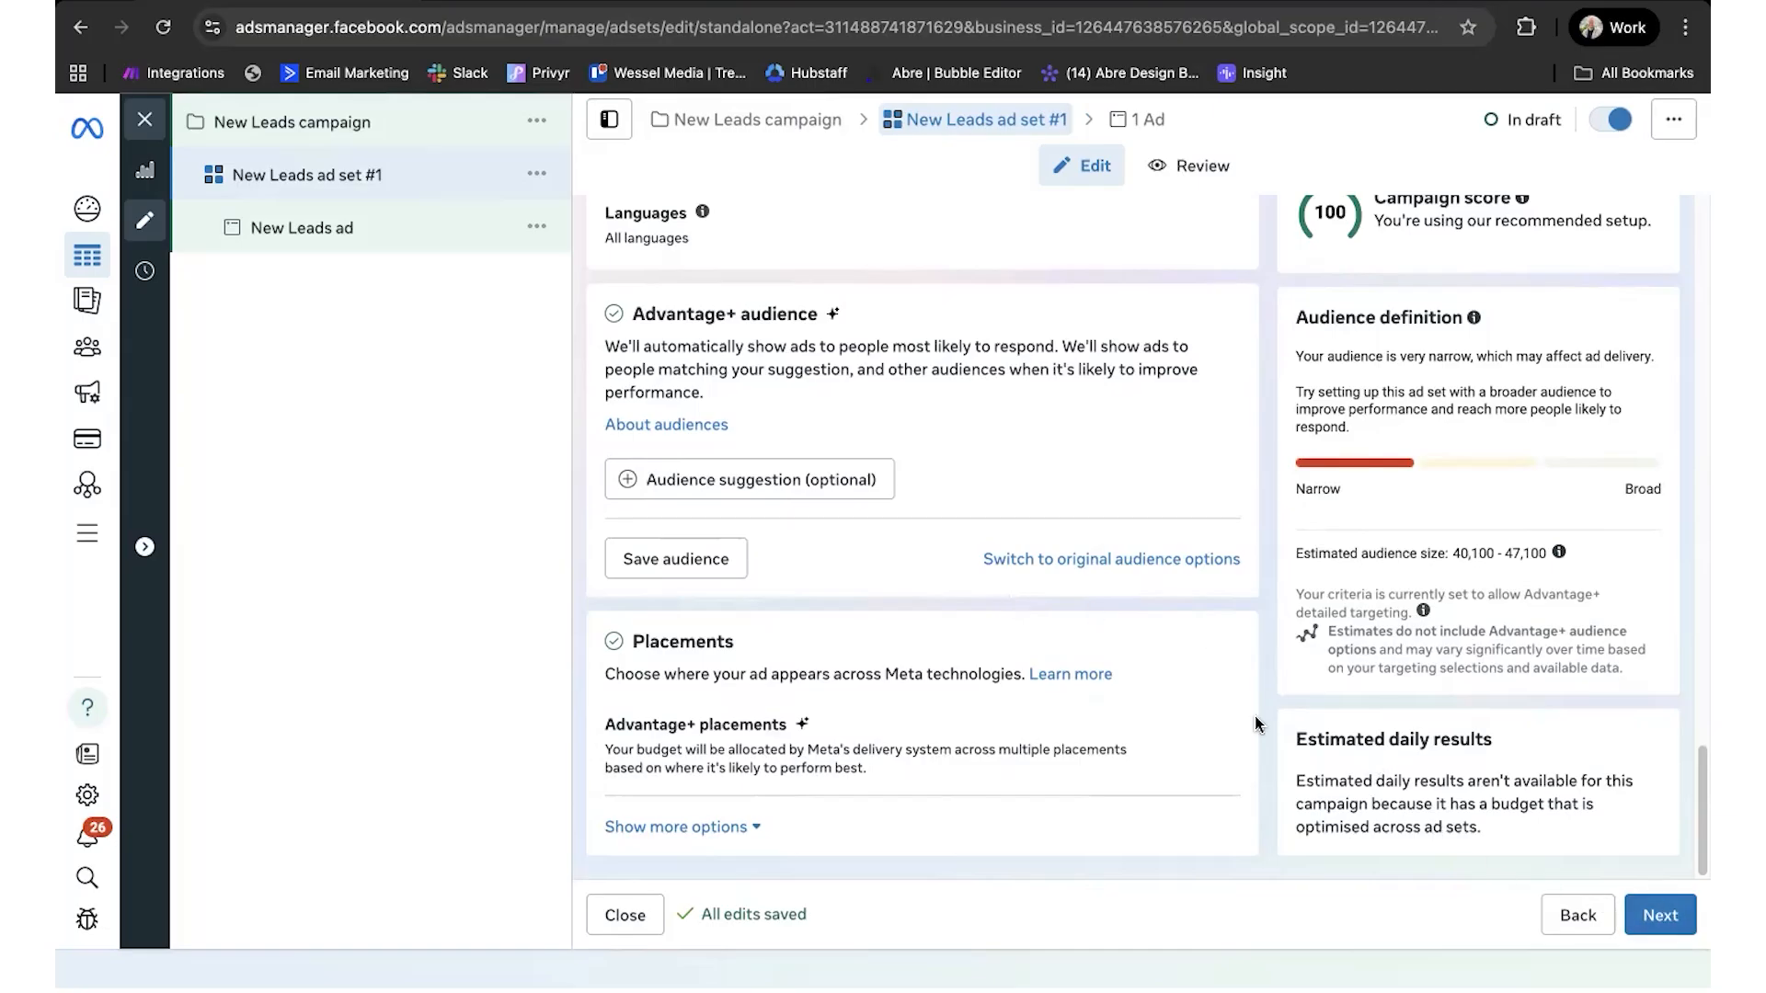
{"action": "left_click", "coordinate": [1653, 908]}
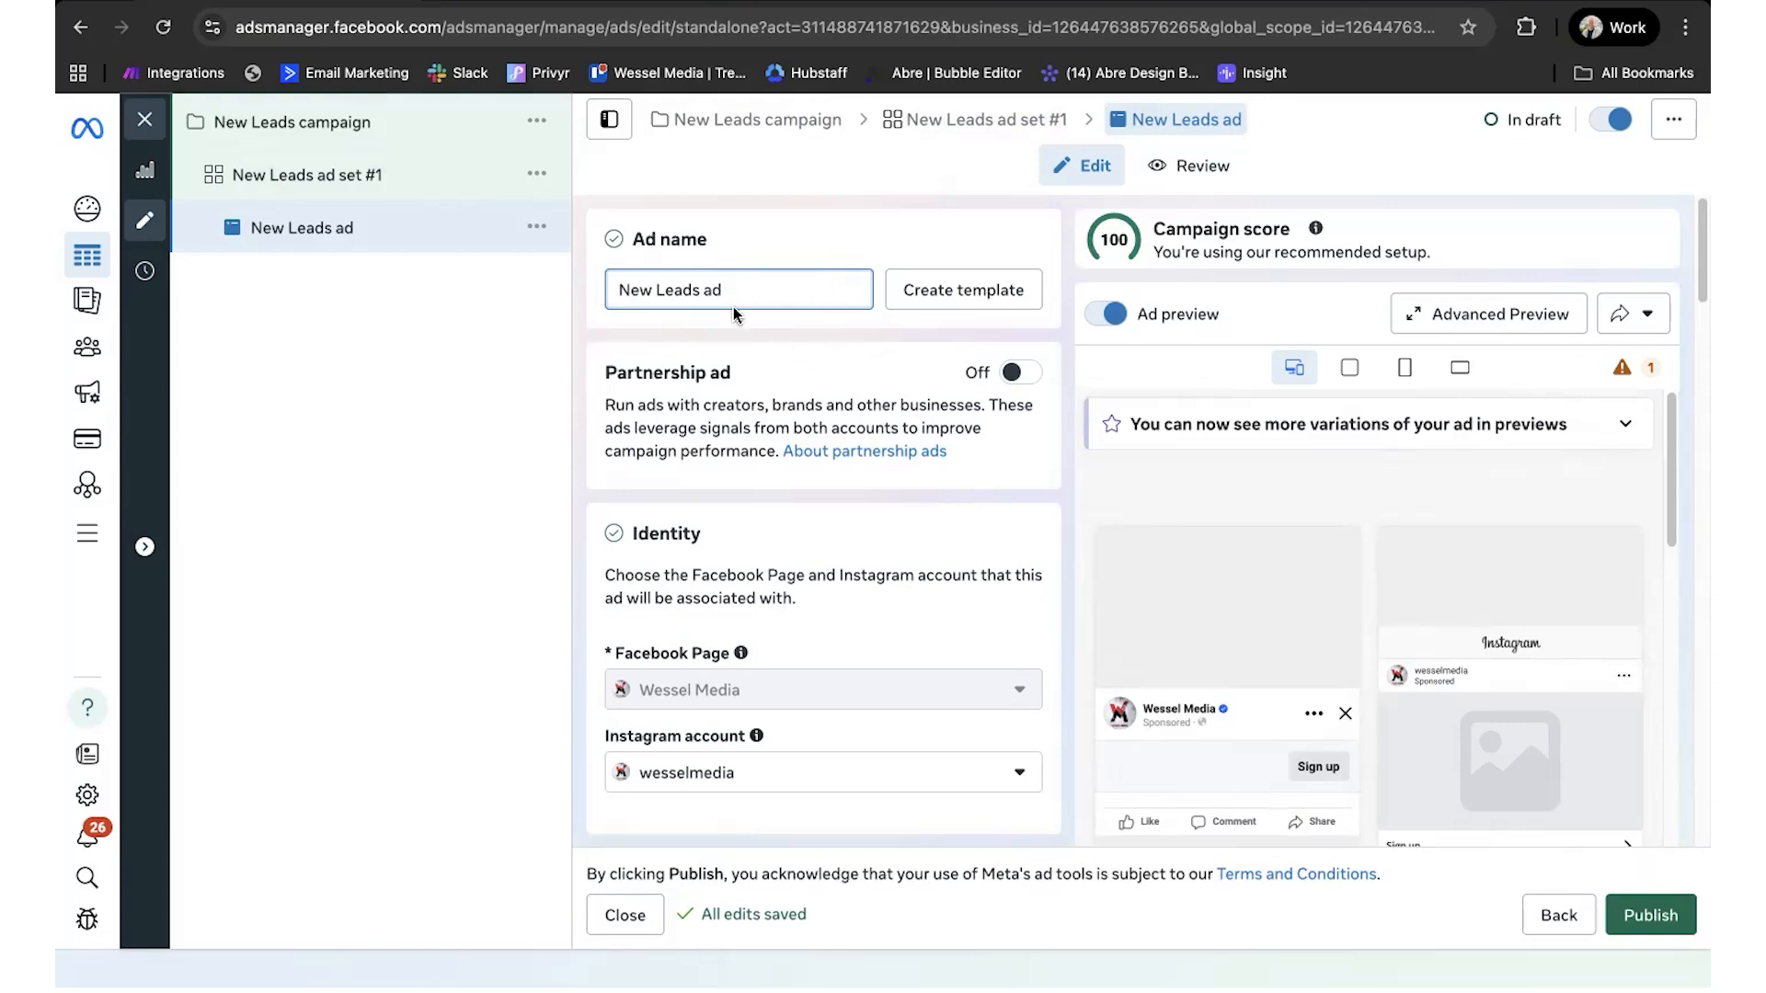
{"action": "type", "text": "#1"}
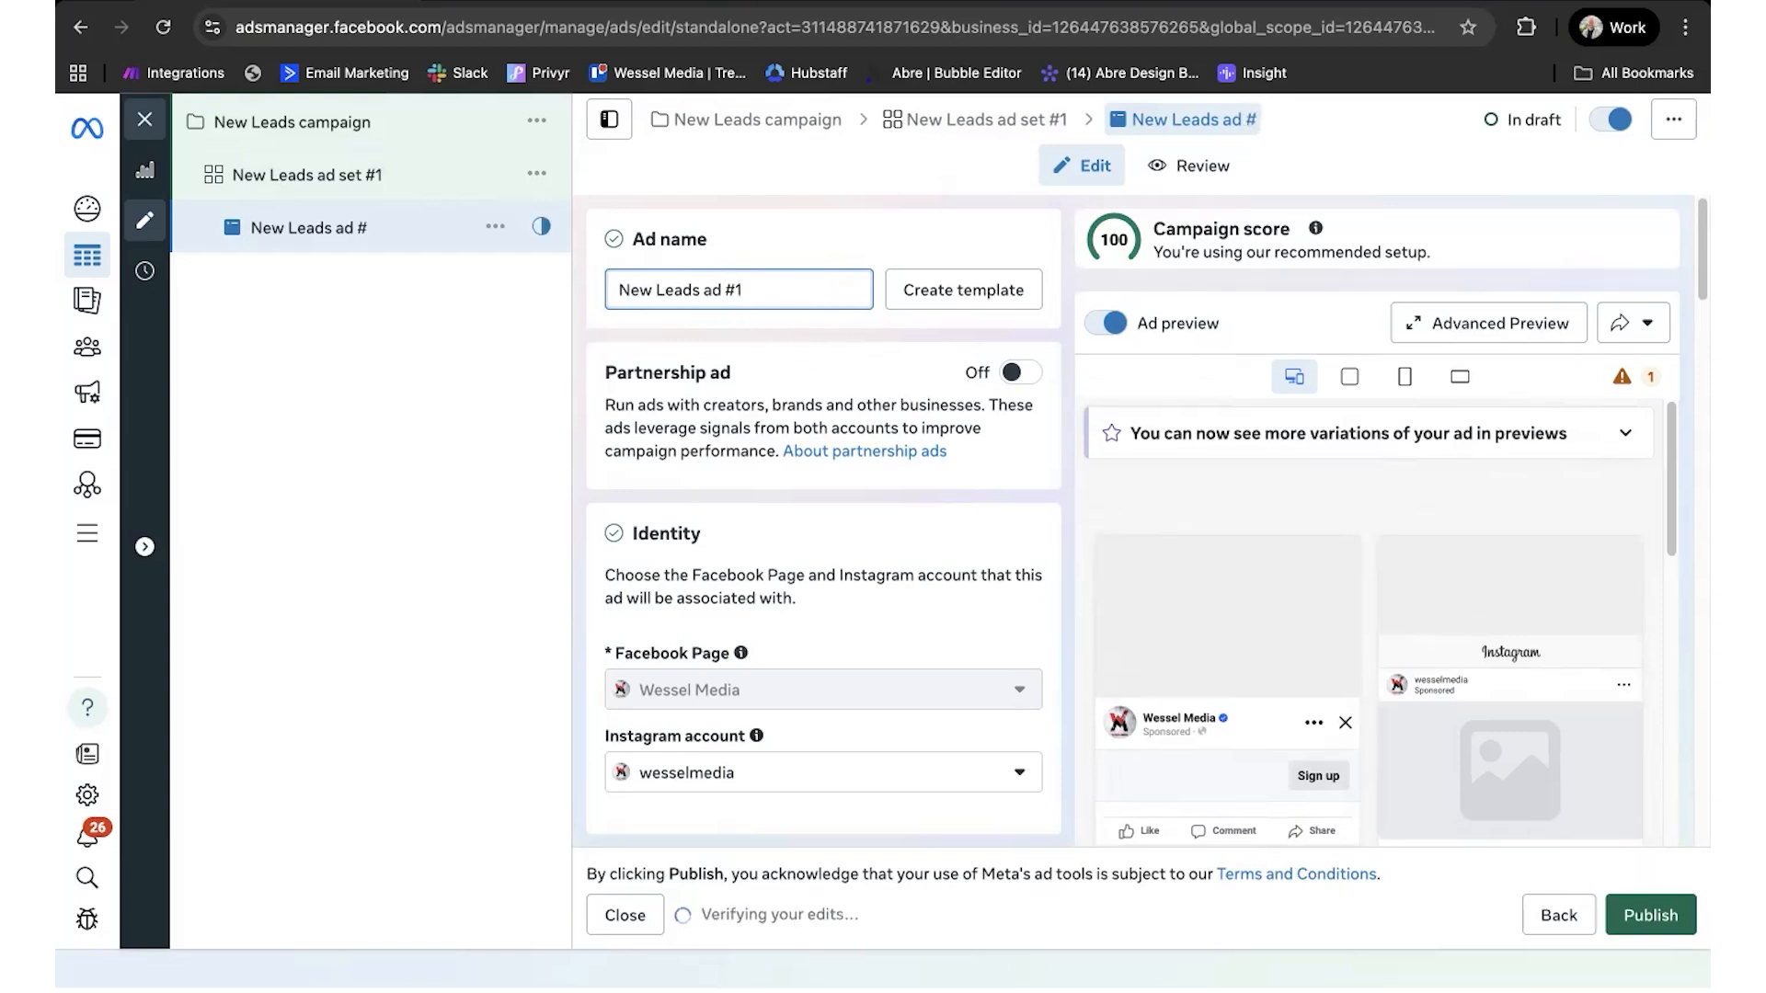
{"action": "left_click", "coordinate": [848, 241]}
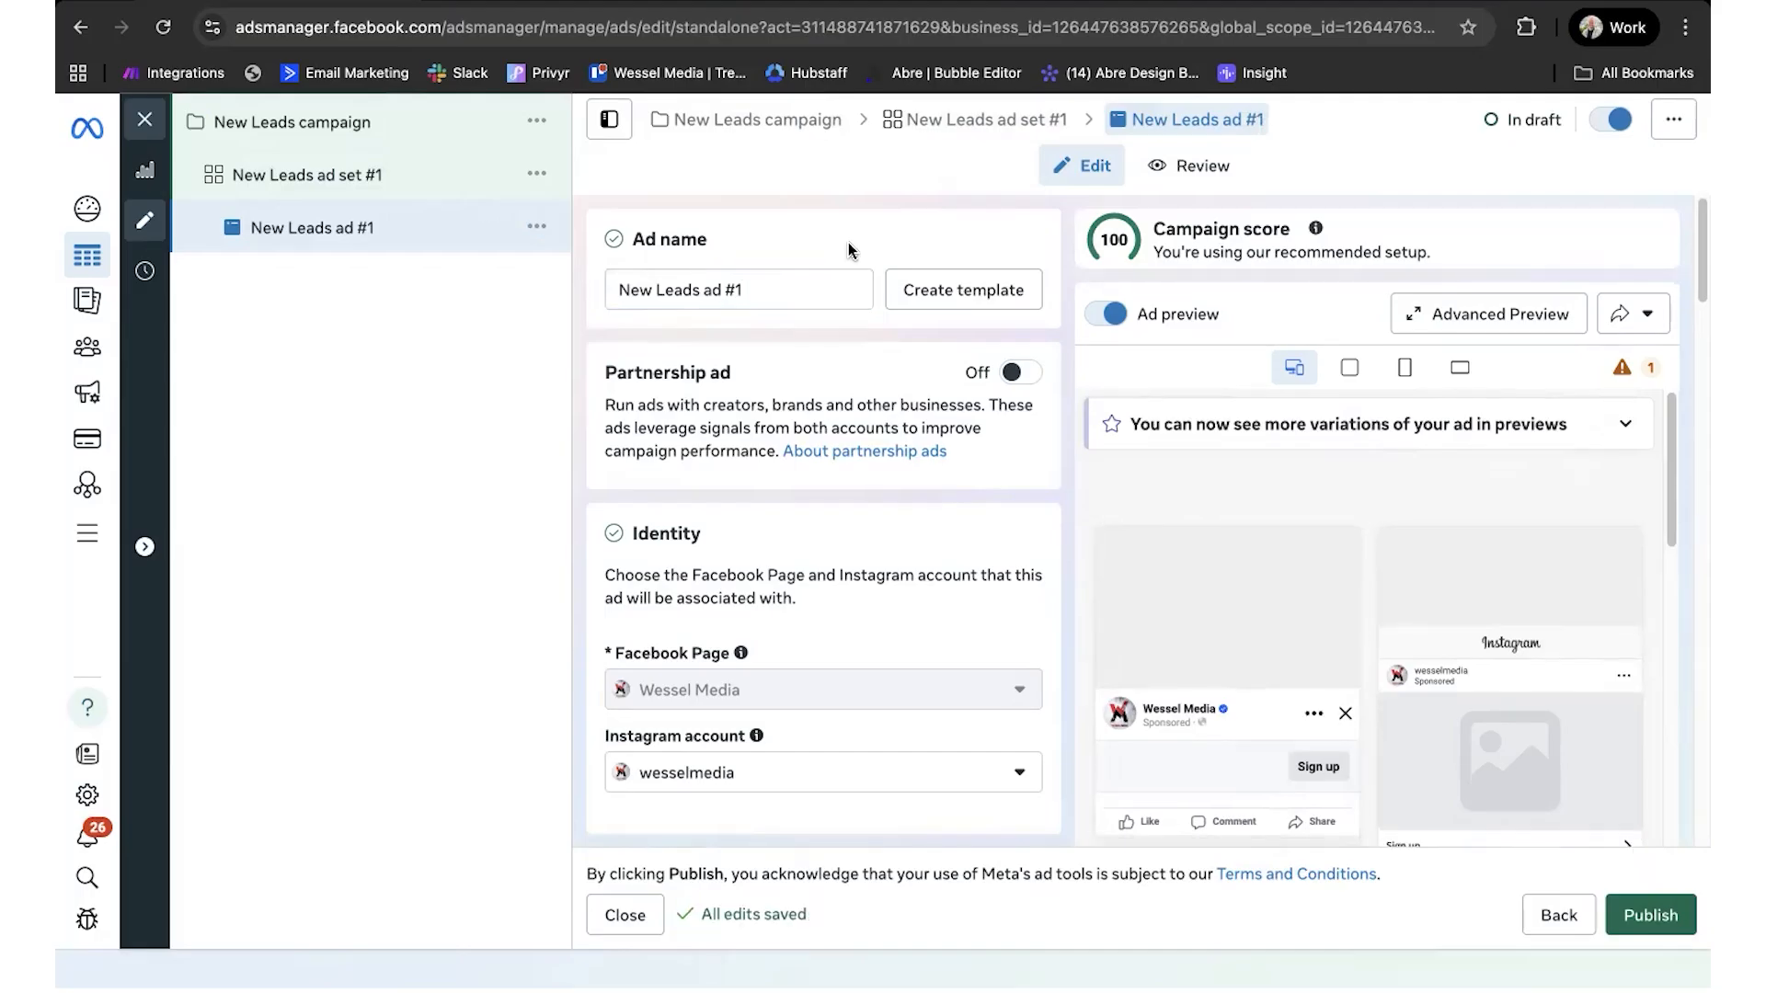
Step: Duplicate the selected "Booking A Meeting-04/02/2024" instant form created on 2025-02-09 in the ad's destination settings
{"action": "scroll", "coordinate": [822, 268], "scroll_direction": "down", "scroll_amount": 2}
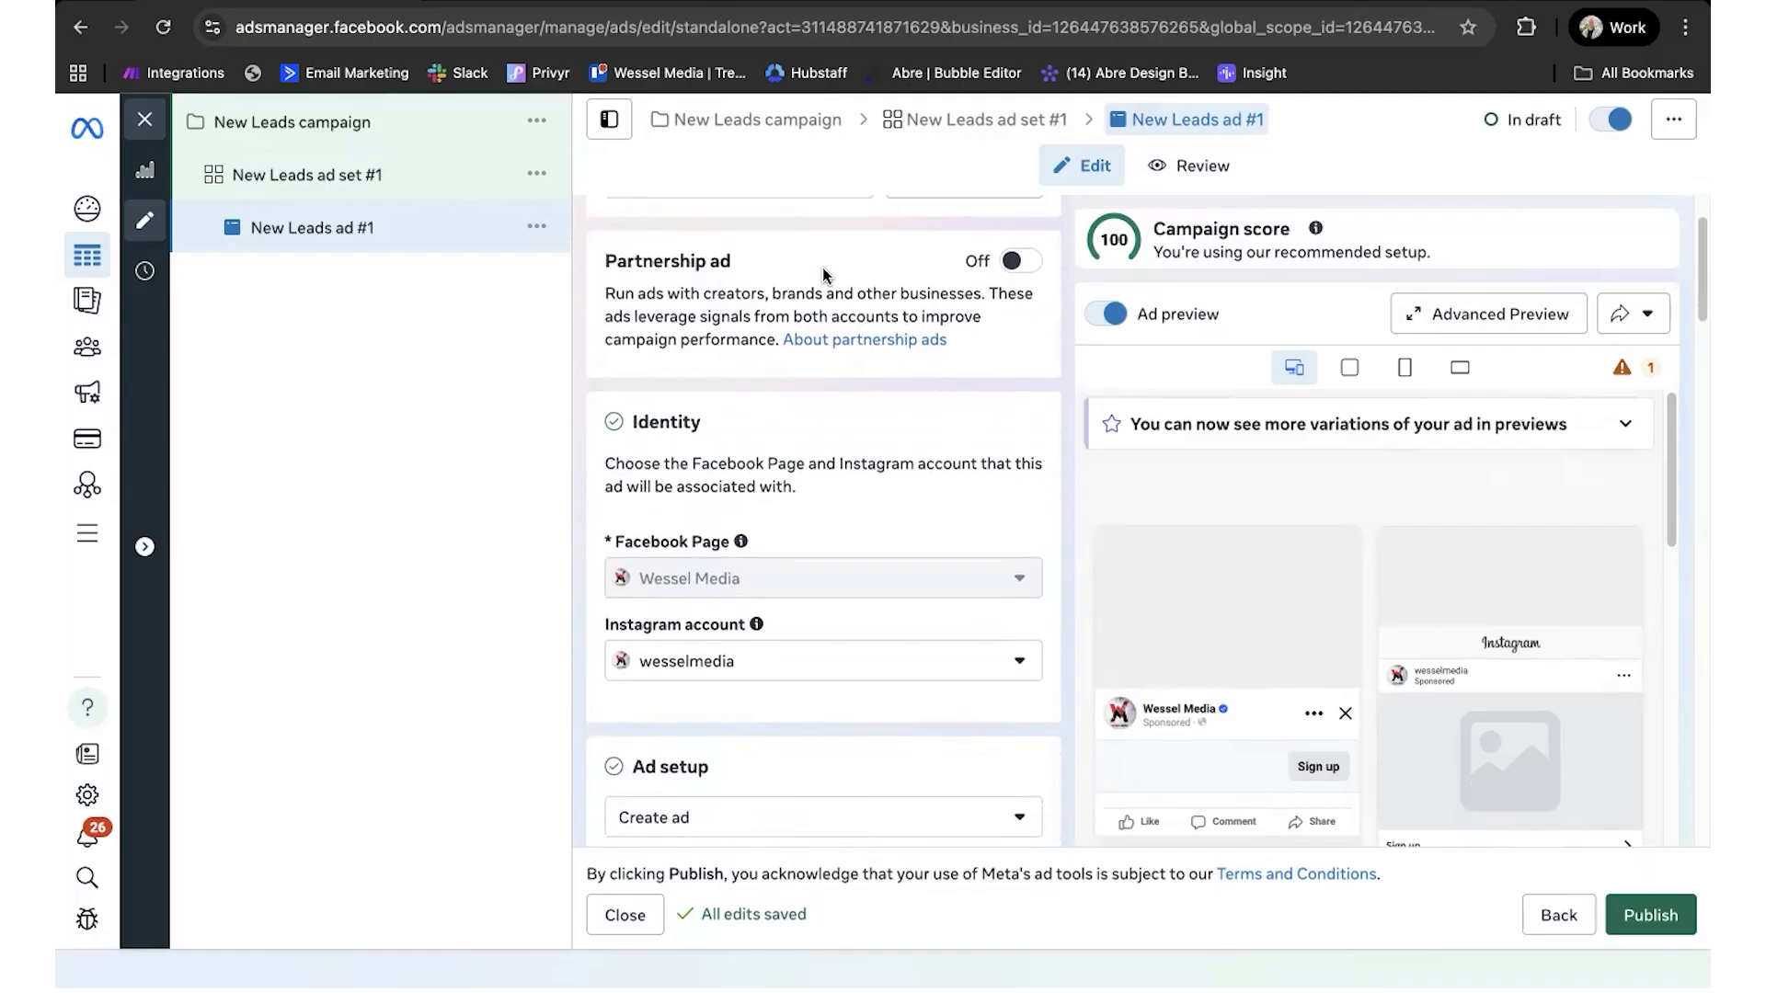
{"action": "scroll", "coordinate": [825, 281], "scroll_direction": "down", "scroll_amount": 5}
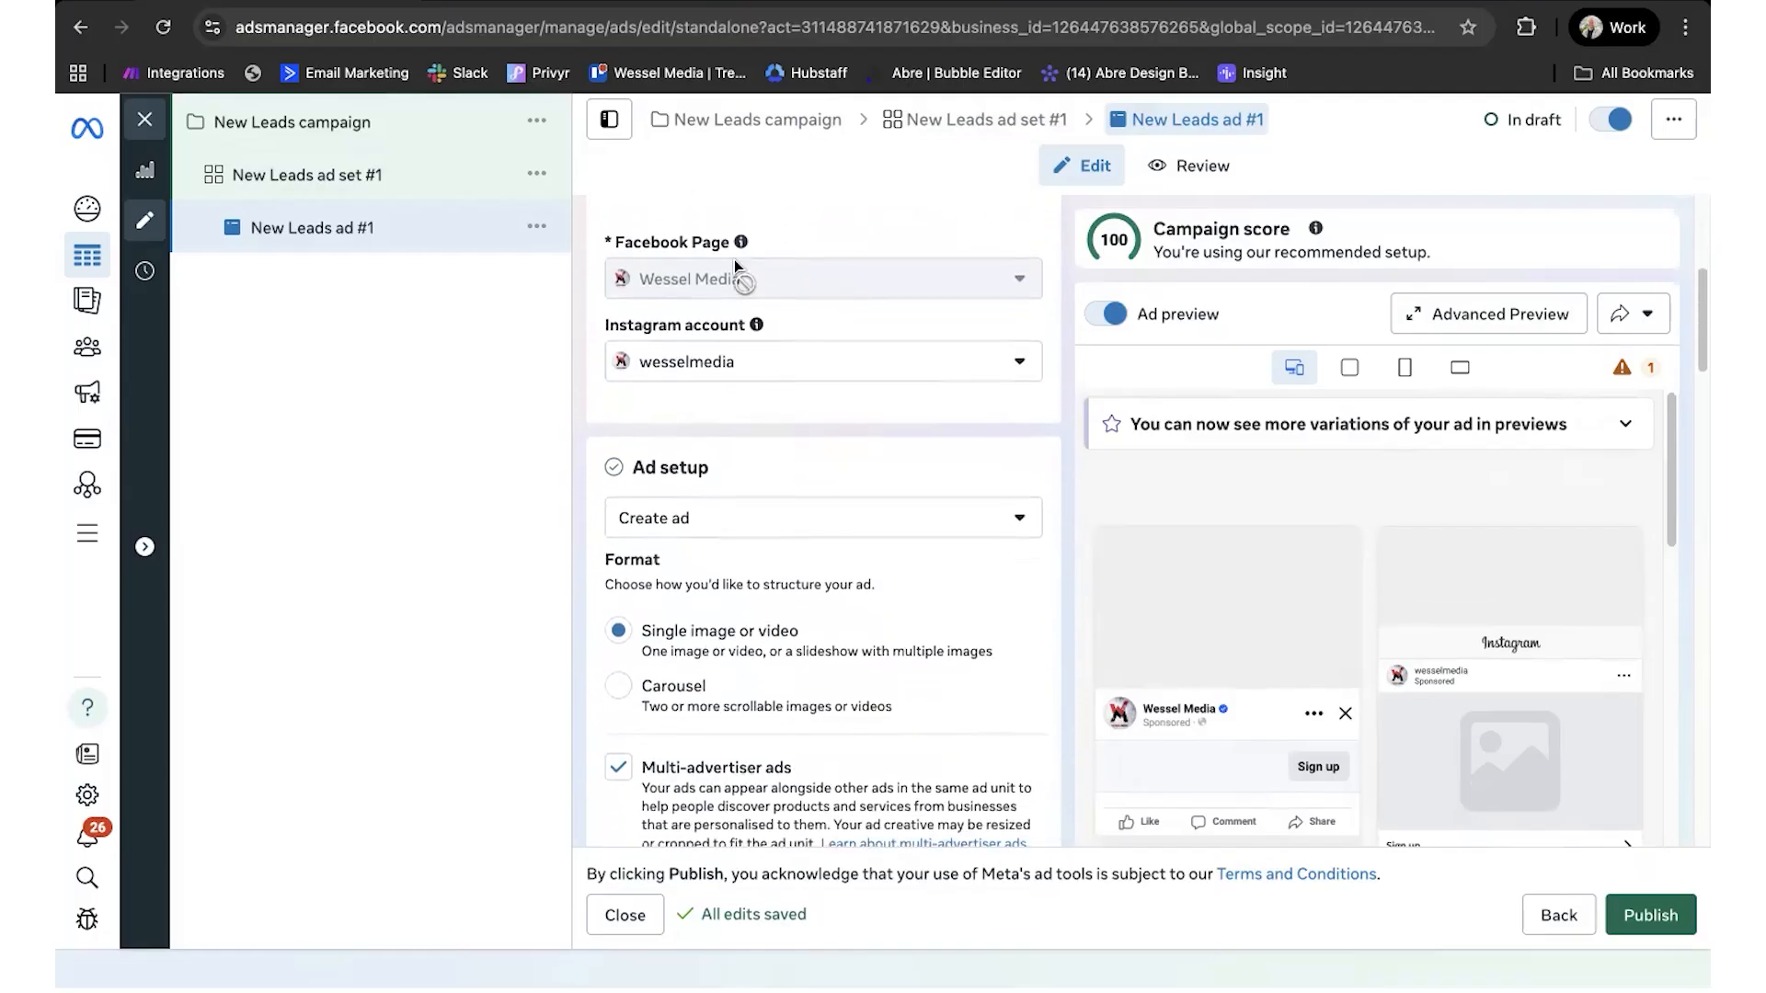
{"action": "scroll", "coordinate": [828, 325], "scroll_direction": "down", "scroll_amount": 1}
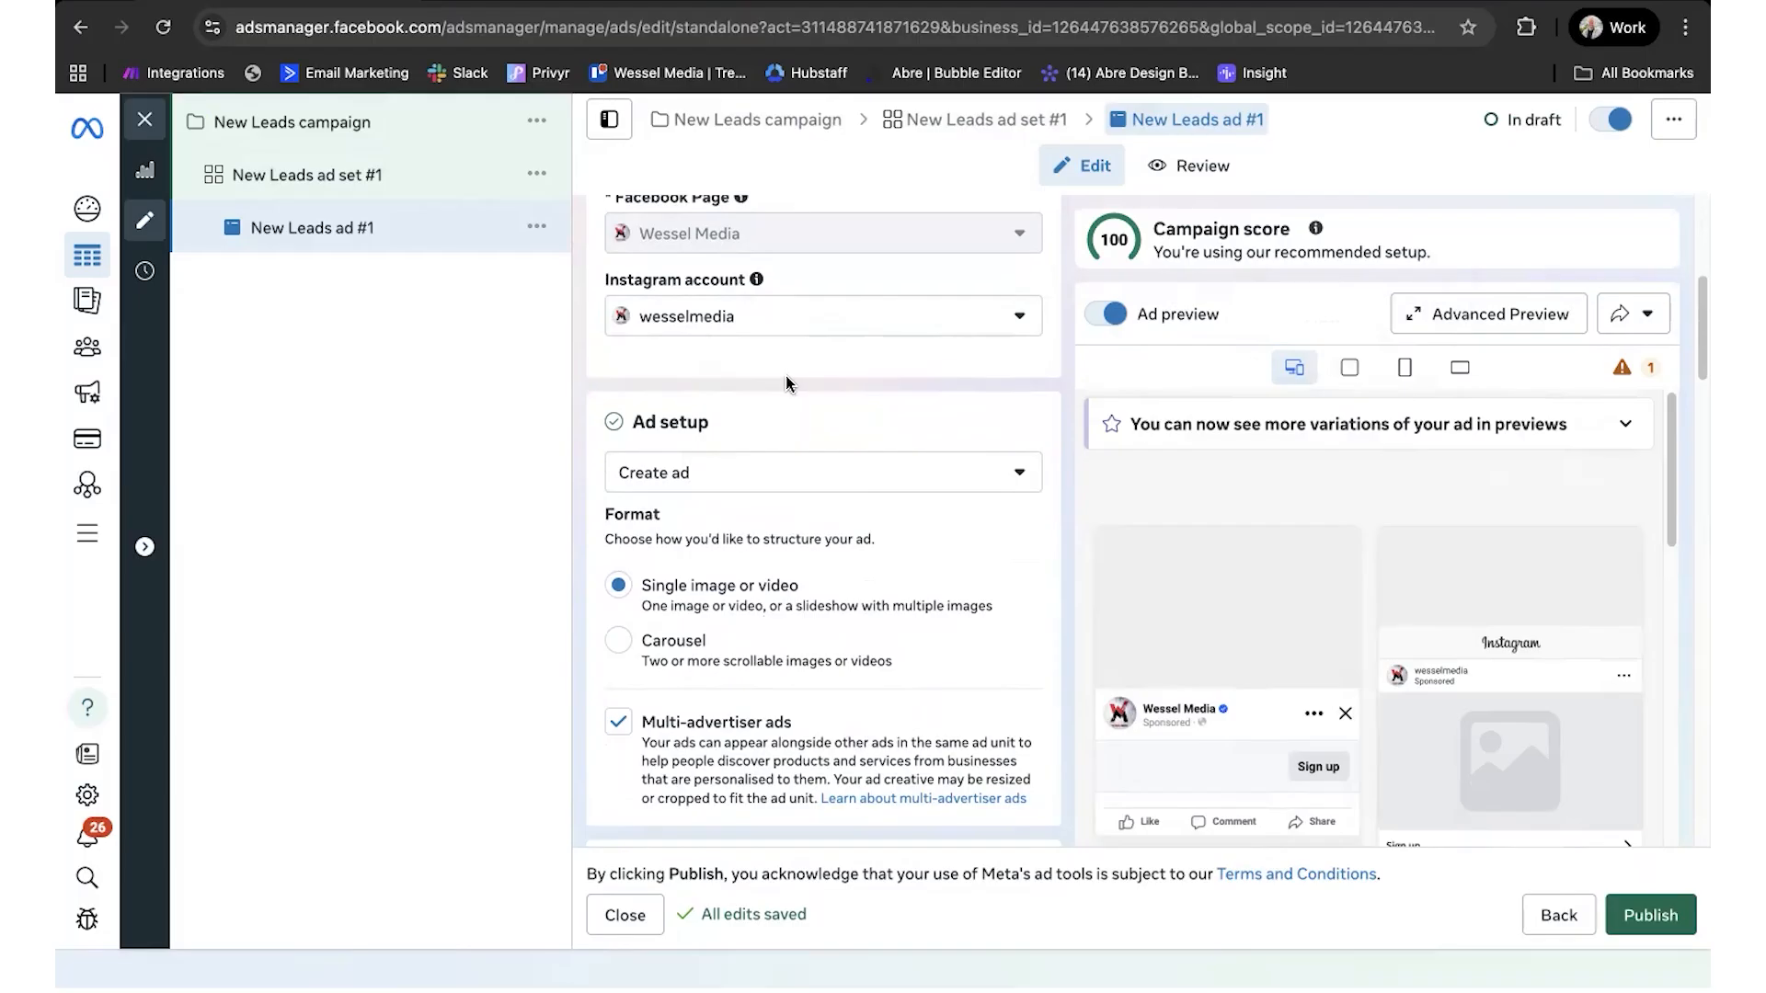
{"action": "scroll", "coordinate": [791, 380], "scroll_direction": "down", "scroll_amount": 5}
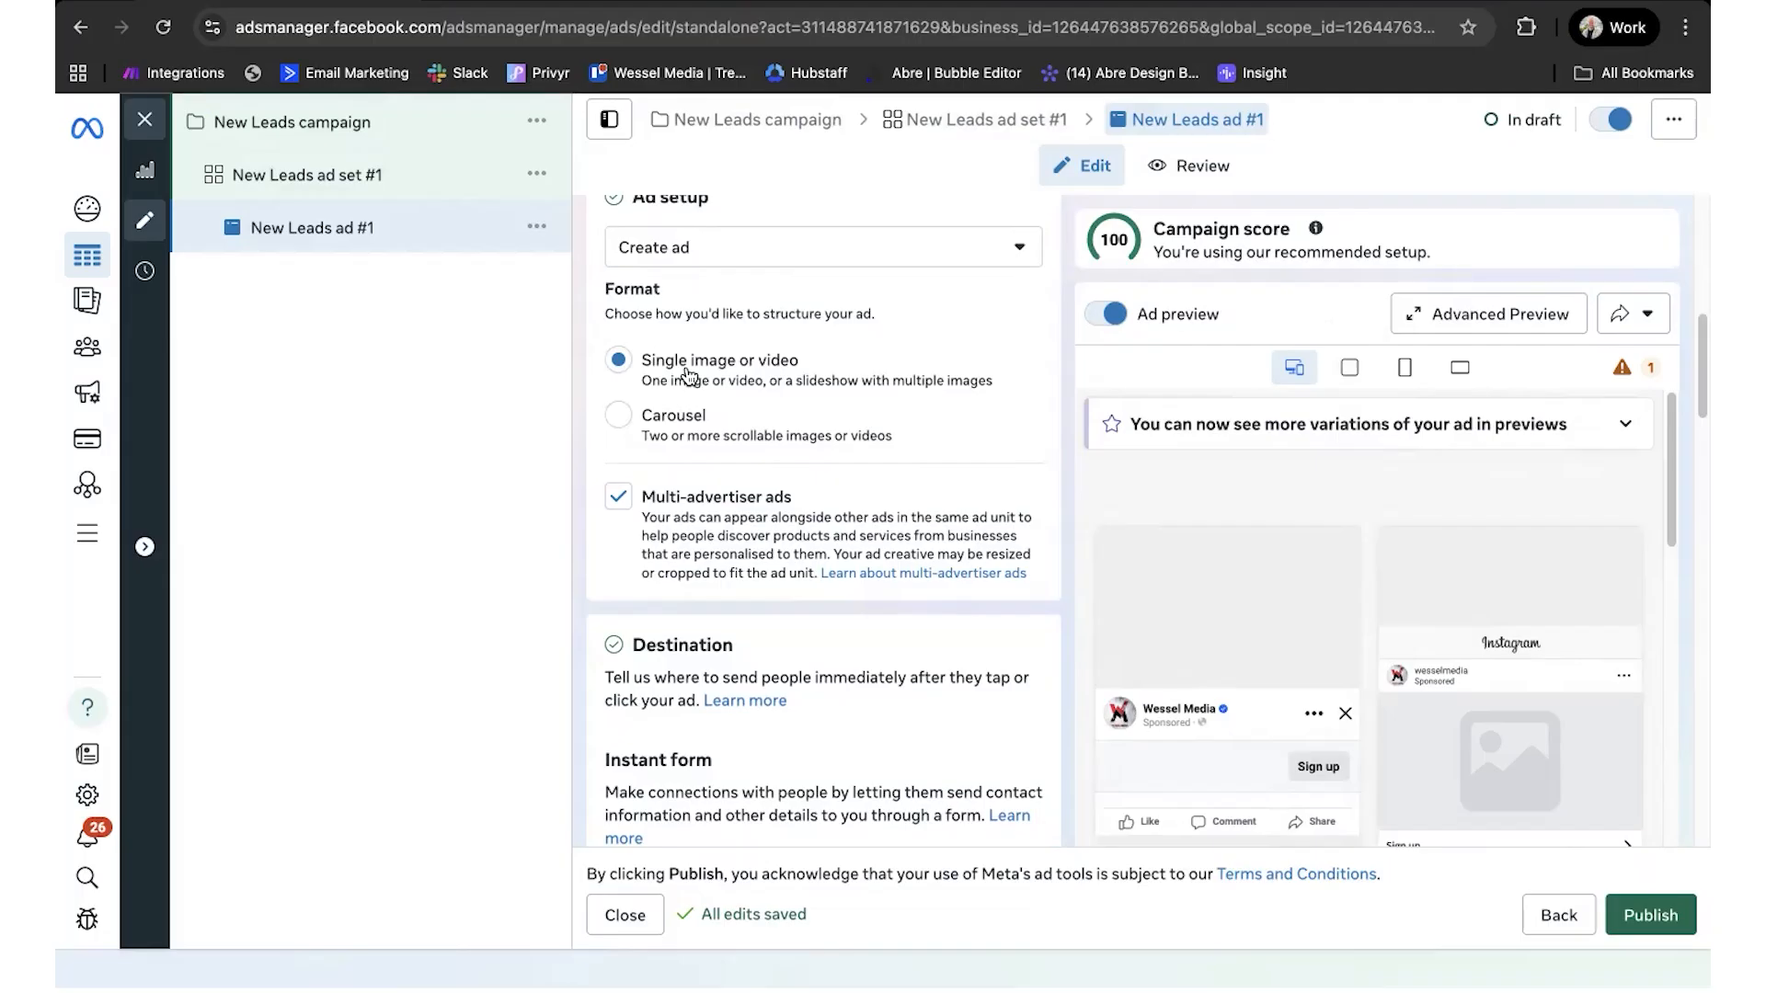
{"action": "scroll", "coordinate": [699, 375], "scroll_direction": "down", "scroll_amount": 5}
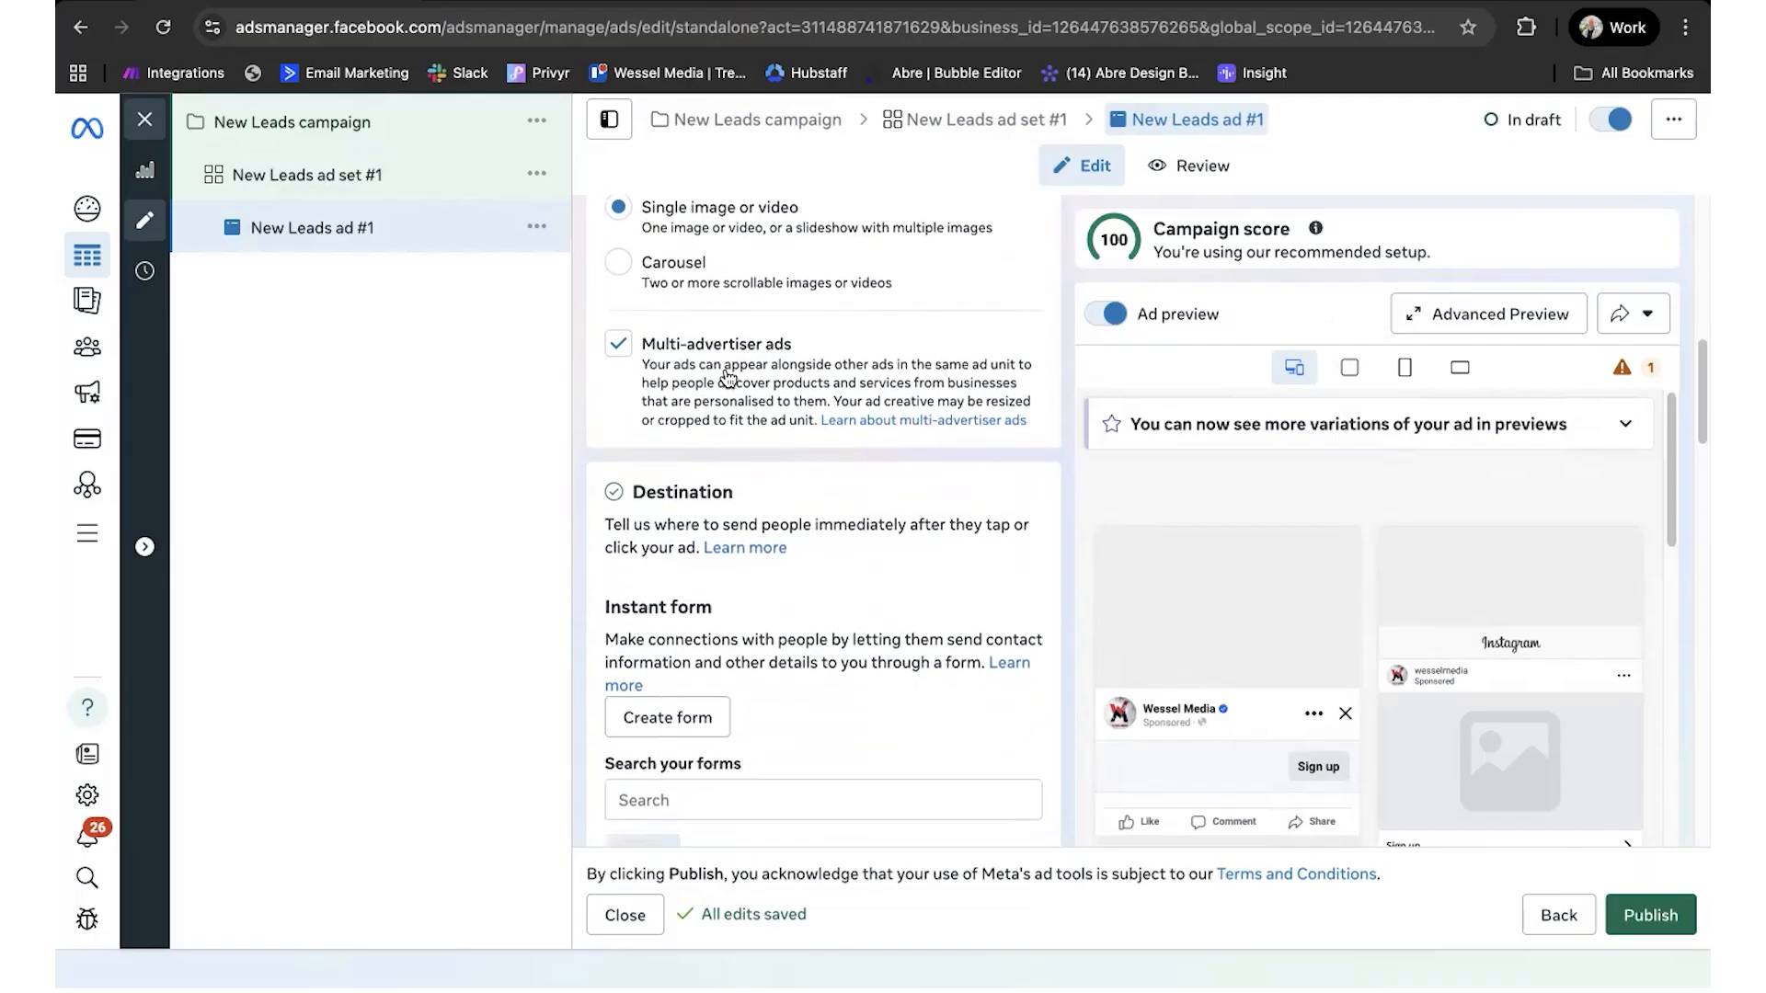
{"action": "scroll", "coordinate": [729, 377], "scroll_direction": "down", "scroll_amount": 3}
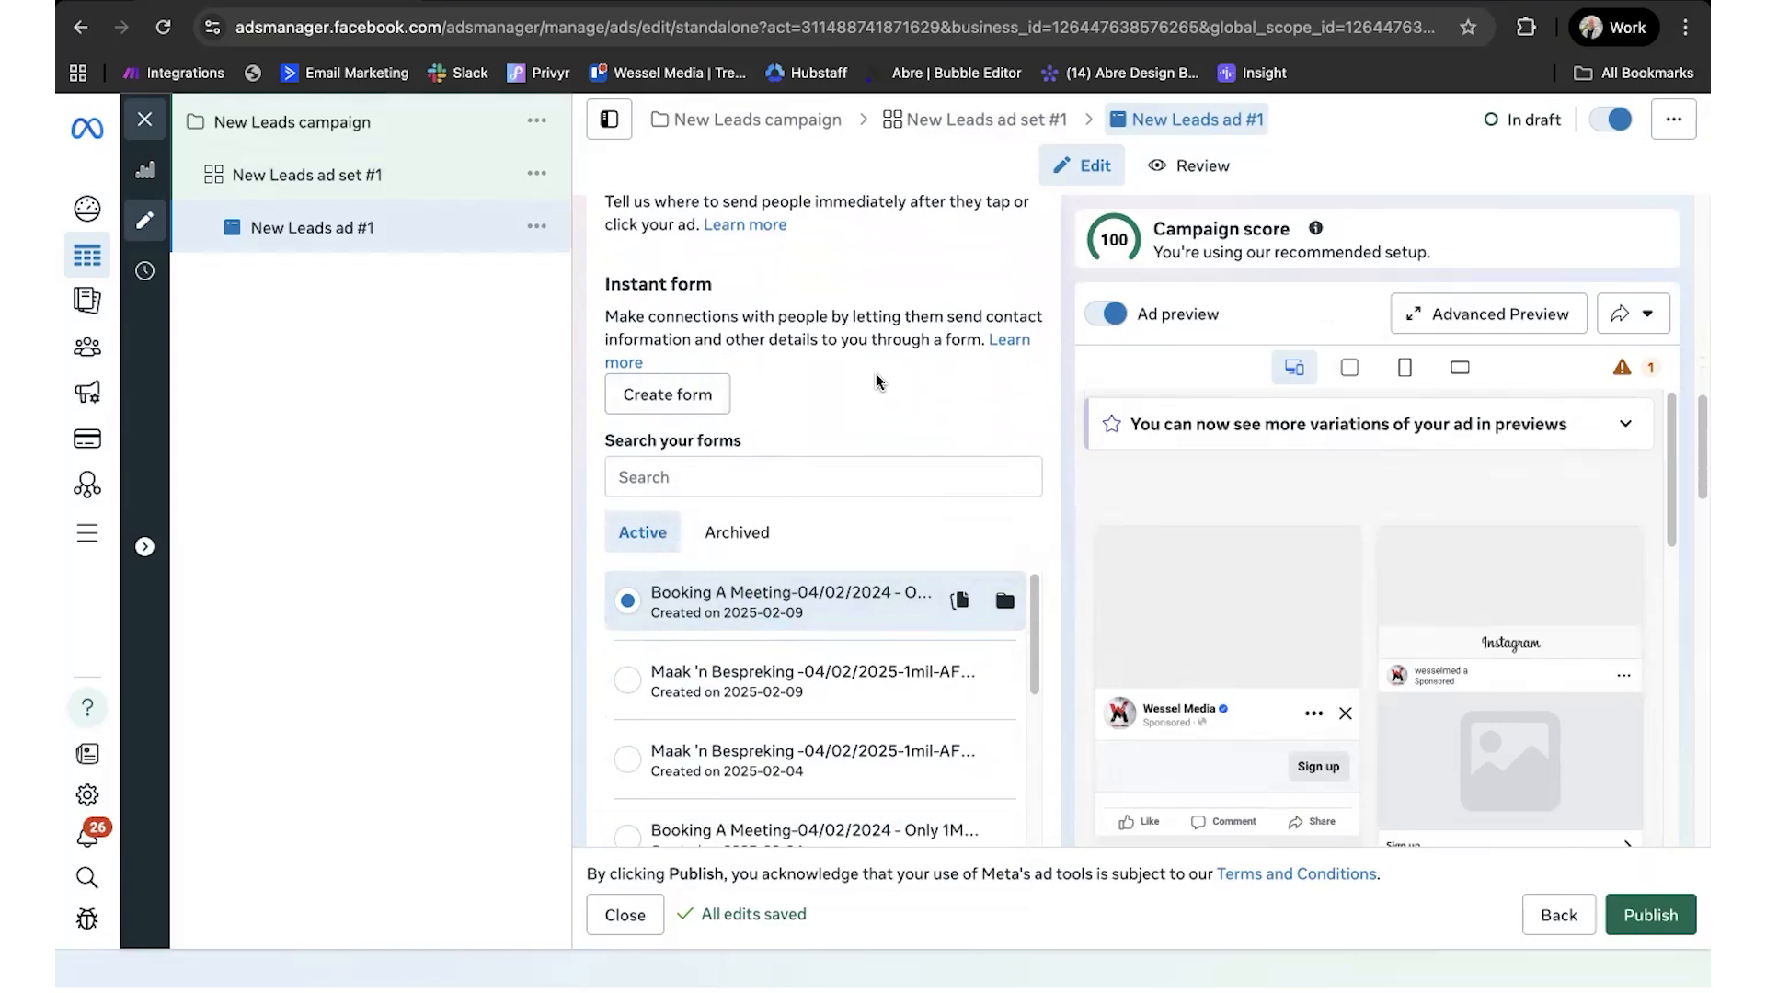
{"action": "scroll", "coordinate": [876, 381], "scroll_direction": "down", "scroll_amount": 2}
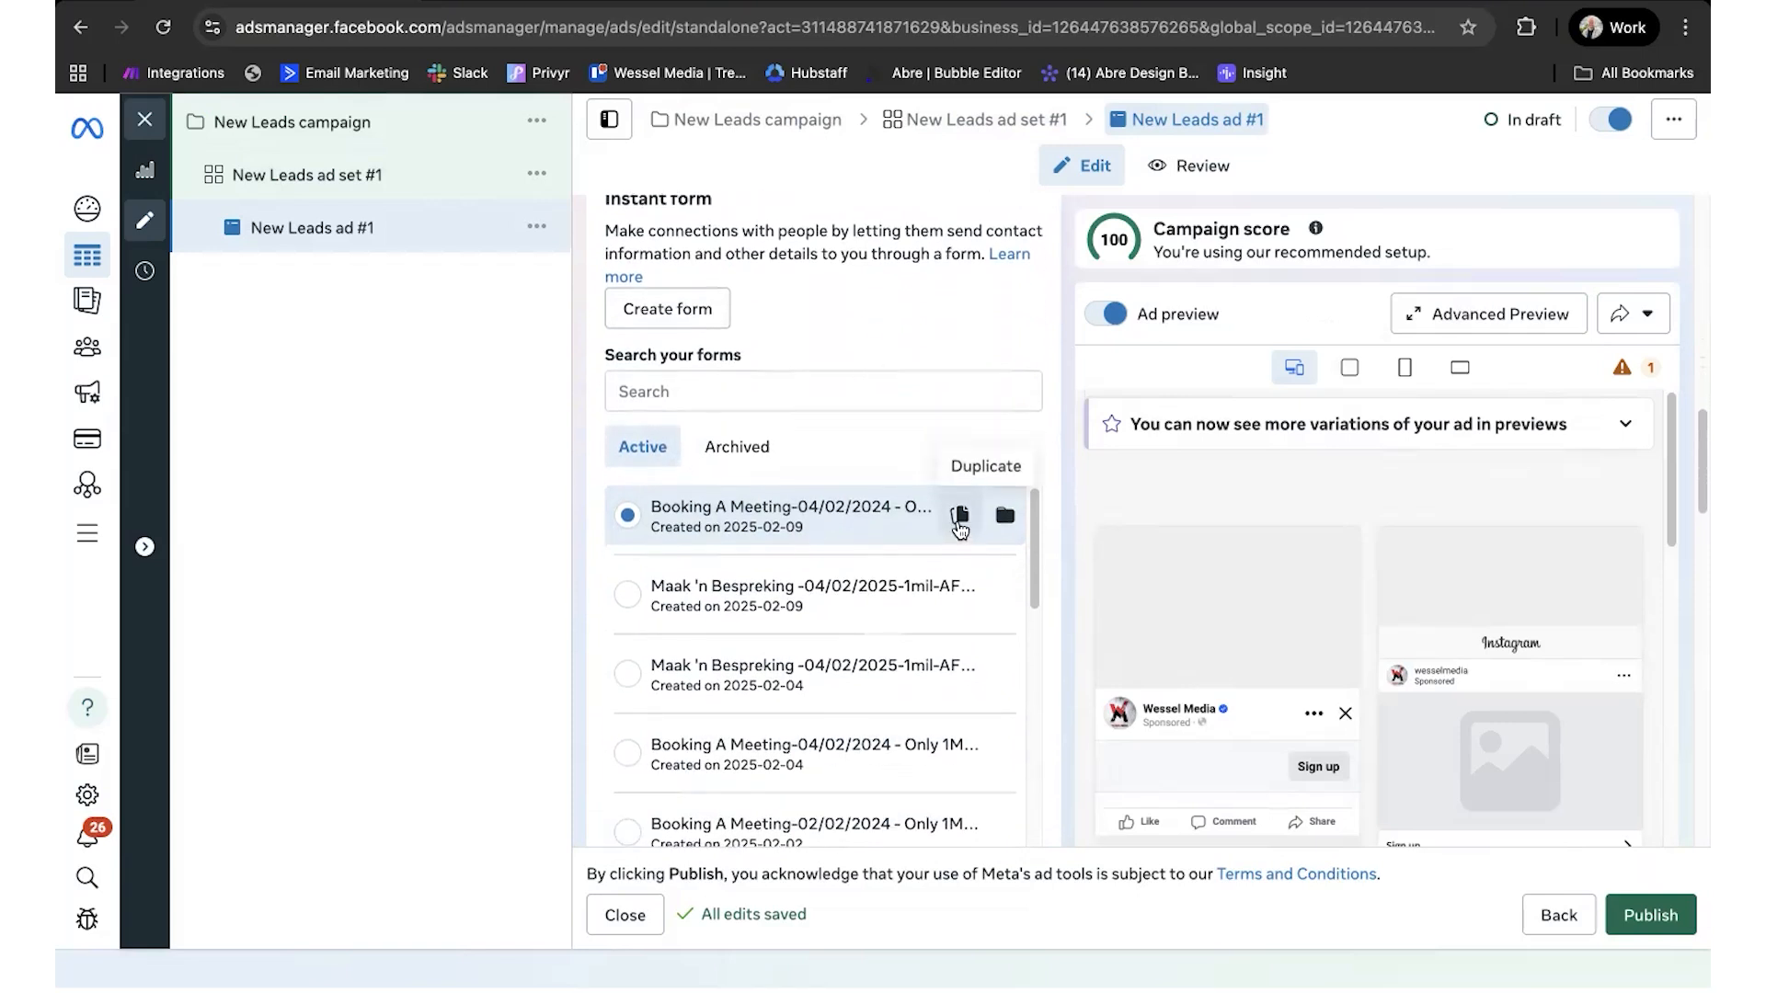
{"action": "left_click", "coordinate": [959, 517]}
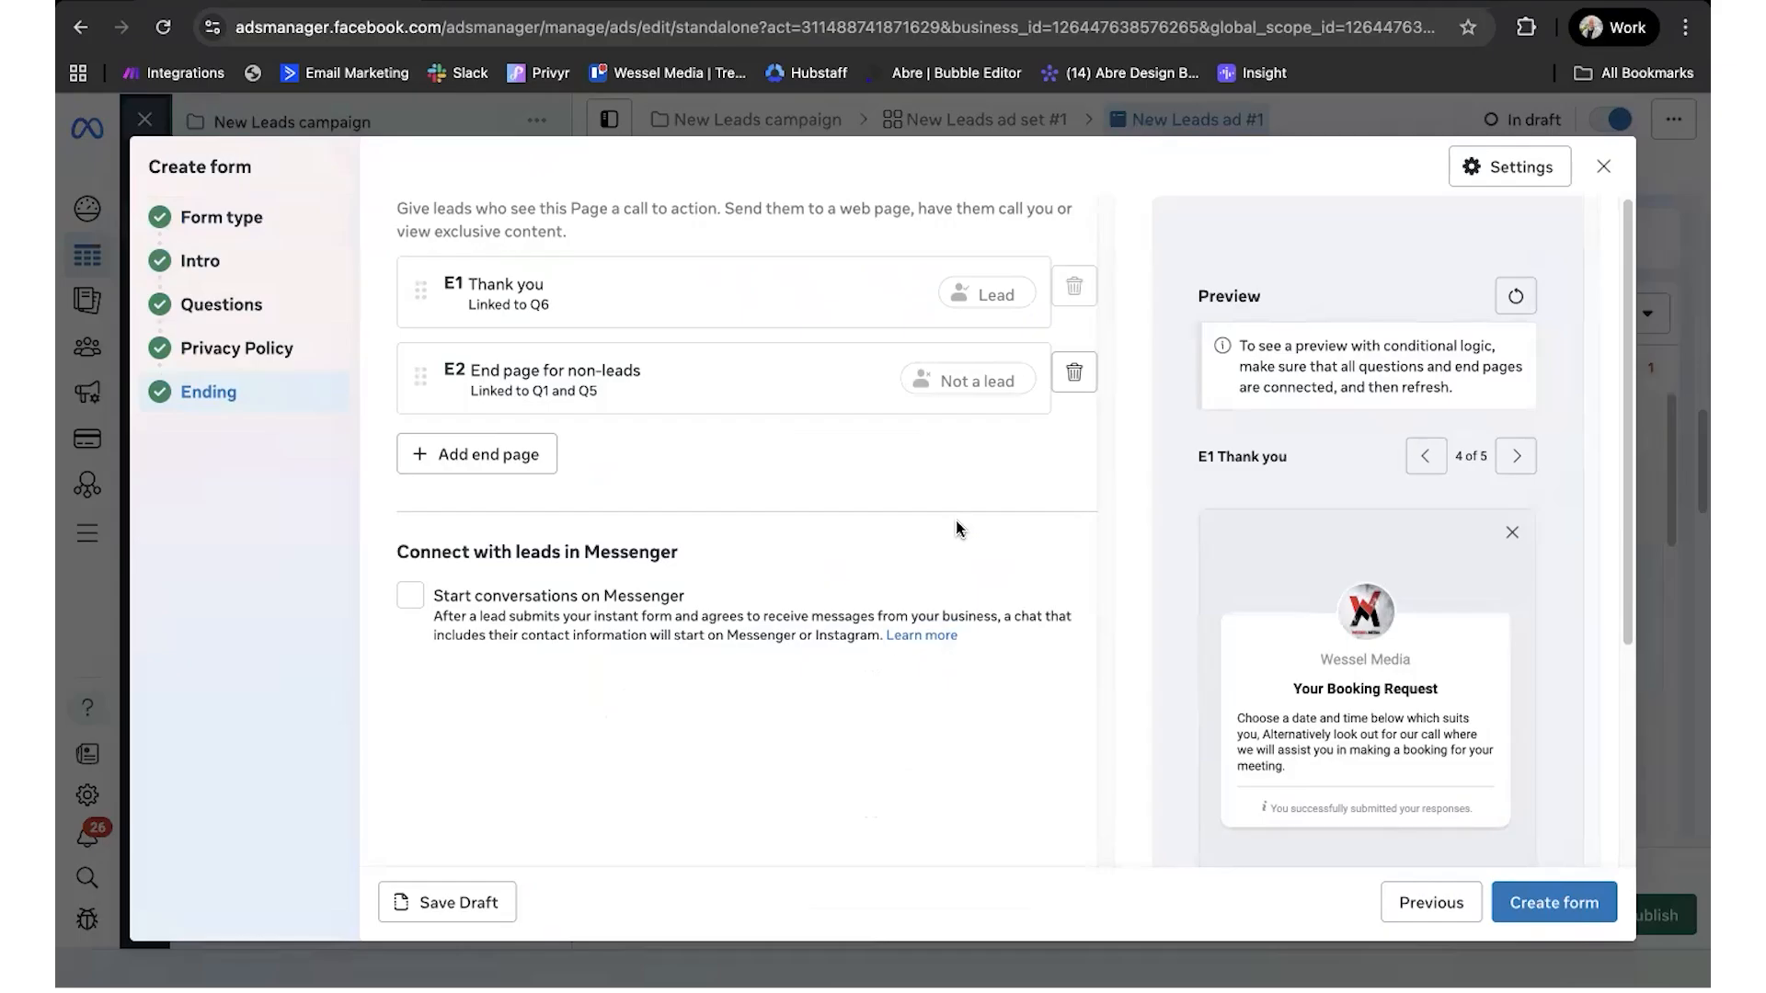
Step: Review the duplicated form's name, form type choices and flexible form delivery options
{"action": "left_click", "coordinate": [212, 232]}
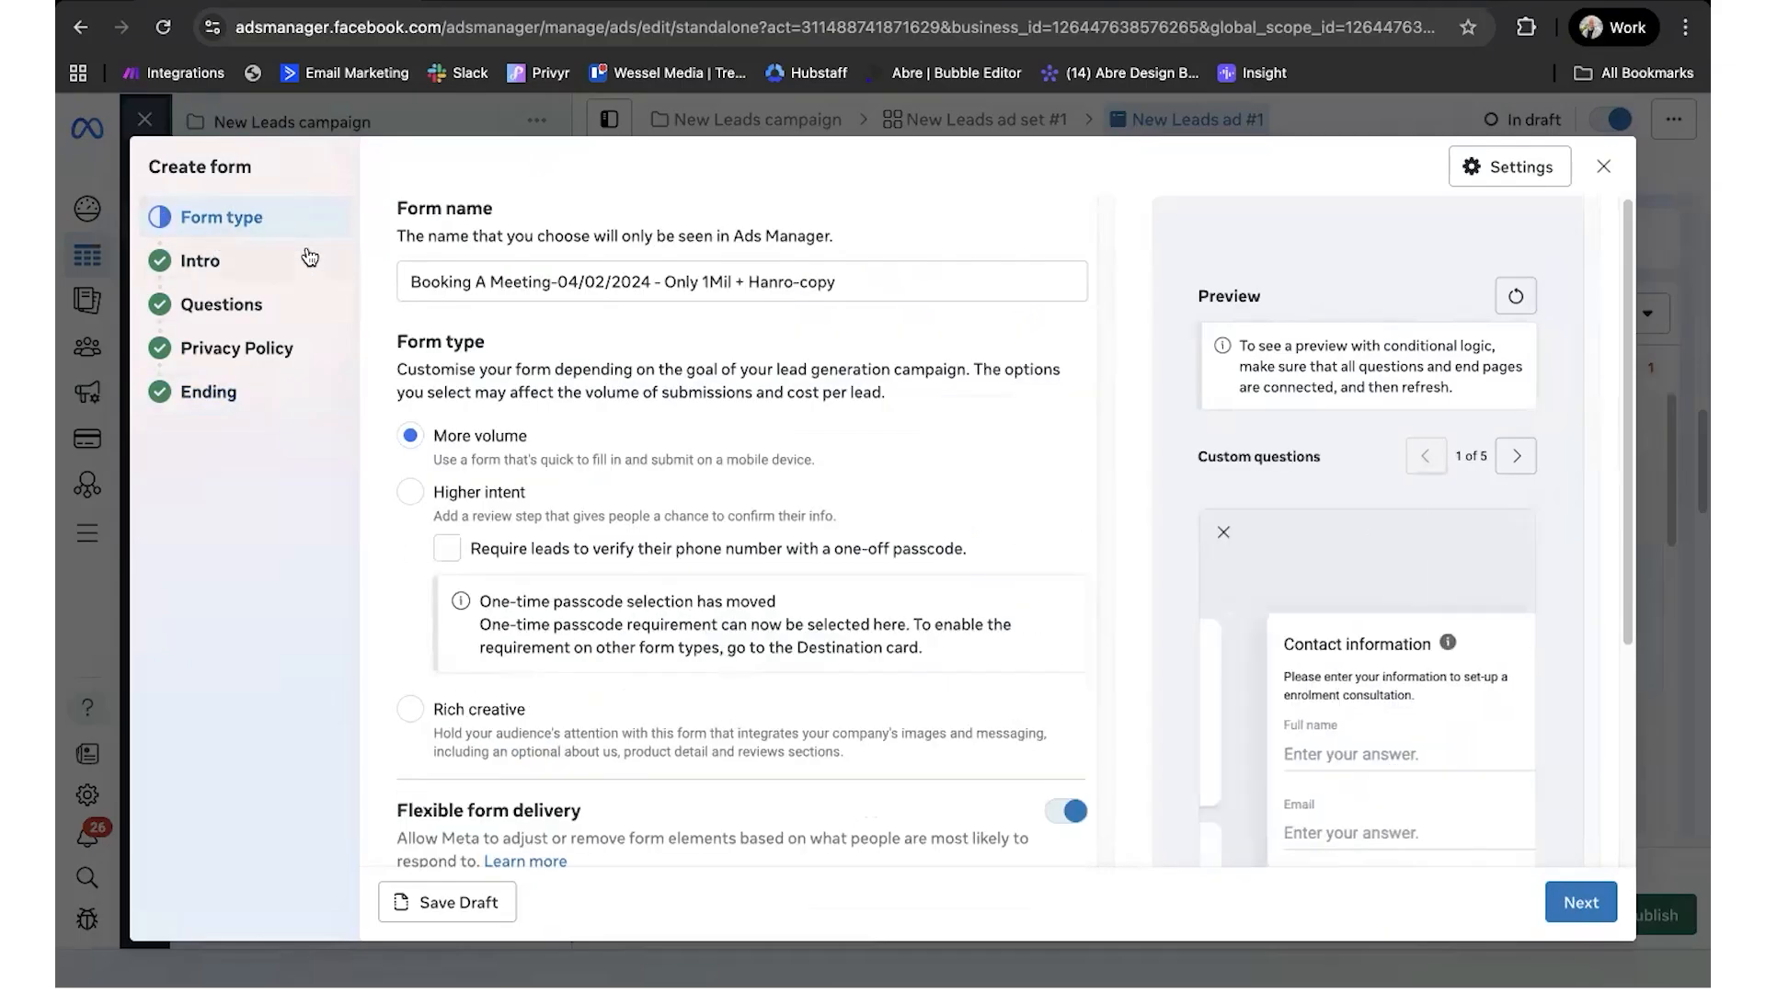
{"action": "scroll", "coordinate": [607, 336], "scroll_direction": "down", "scroll_amount": 2}
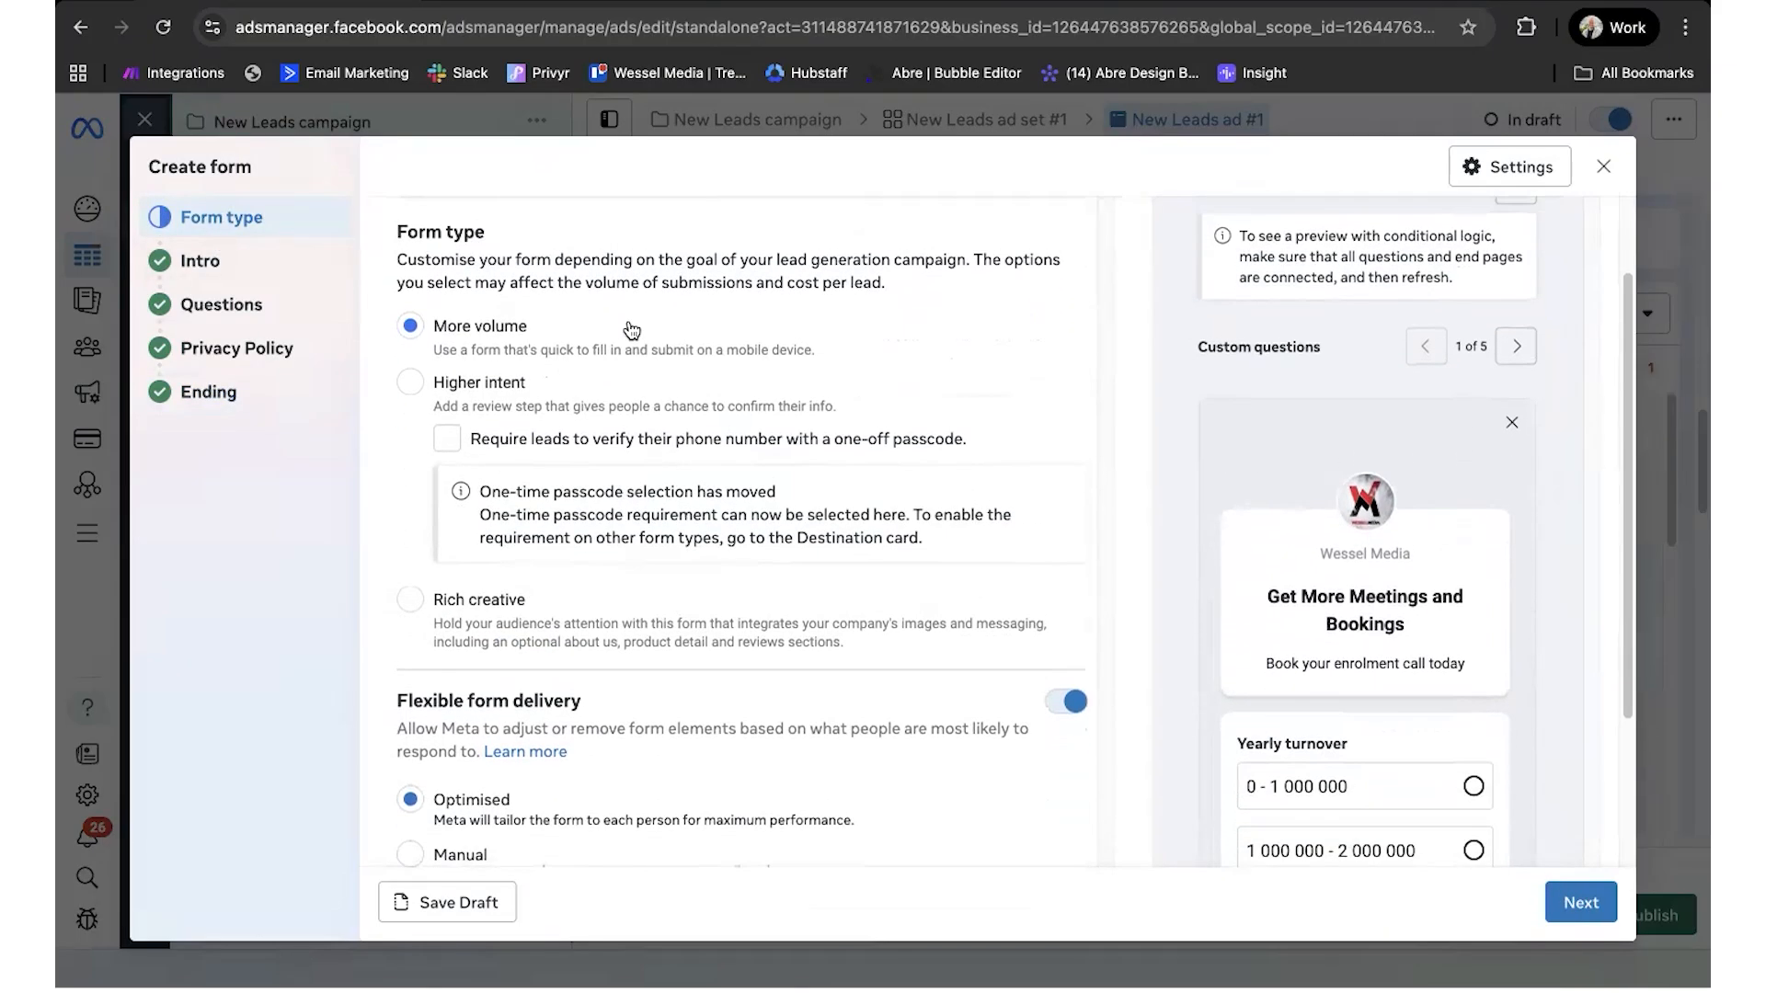
{"action": "scroll", "coordinate": [665, 309], "scroll_direction": "down", "scroll_amount": 4}
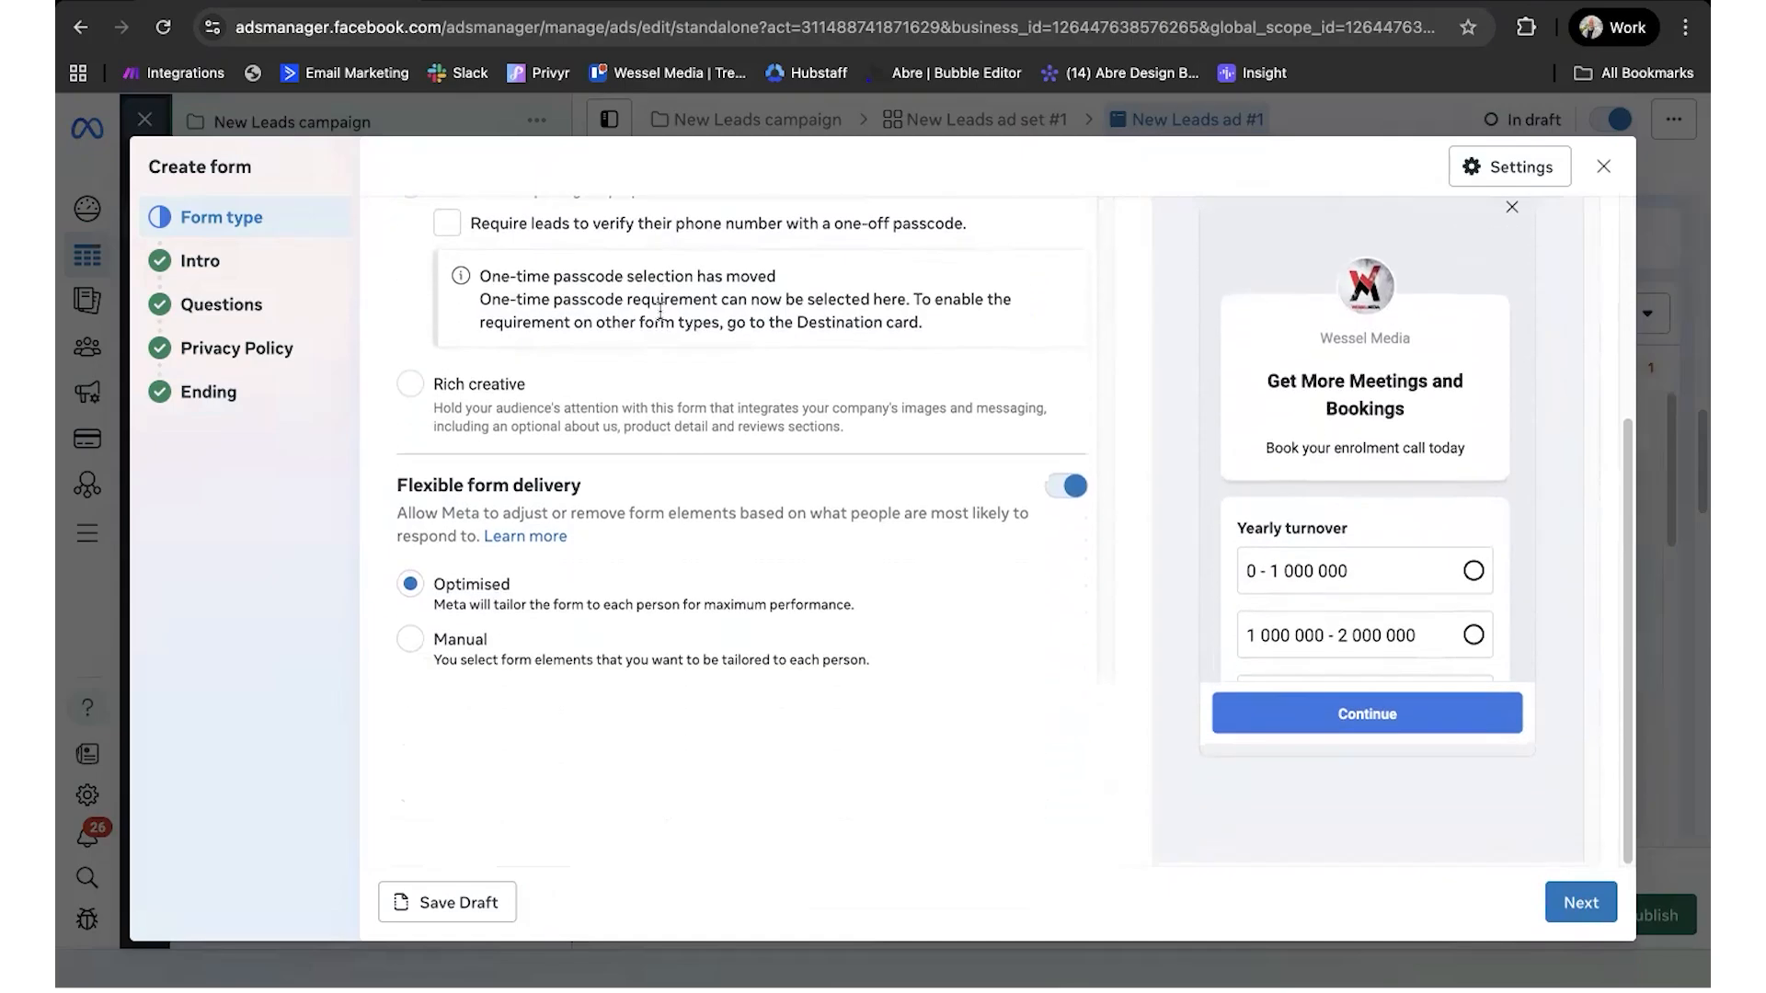
{"action": "scroll", "coordinate": [706, 286], "scroll_direction": "up", "scroll_amount": 6}
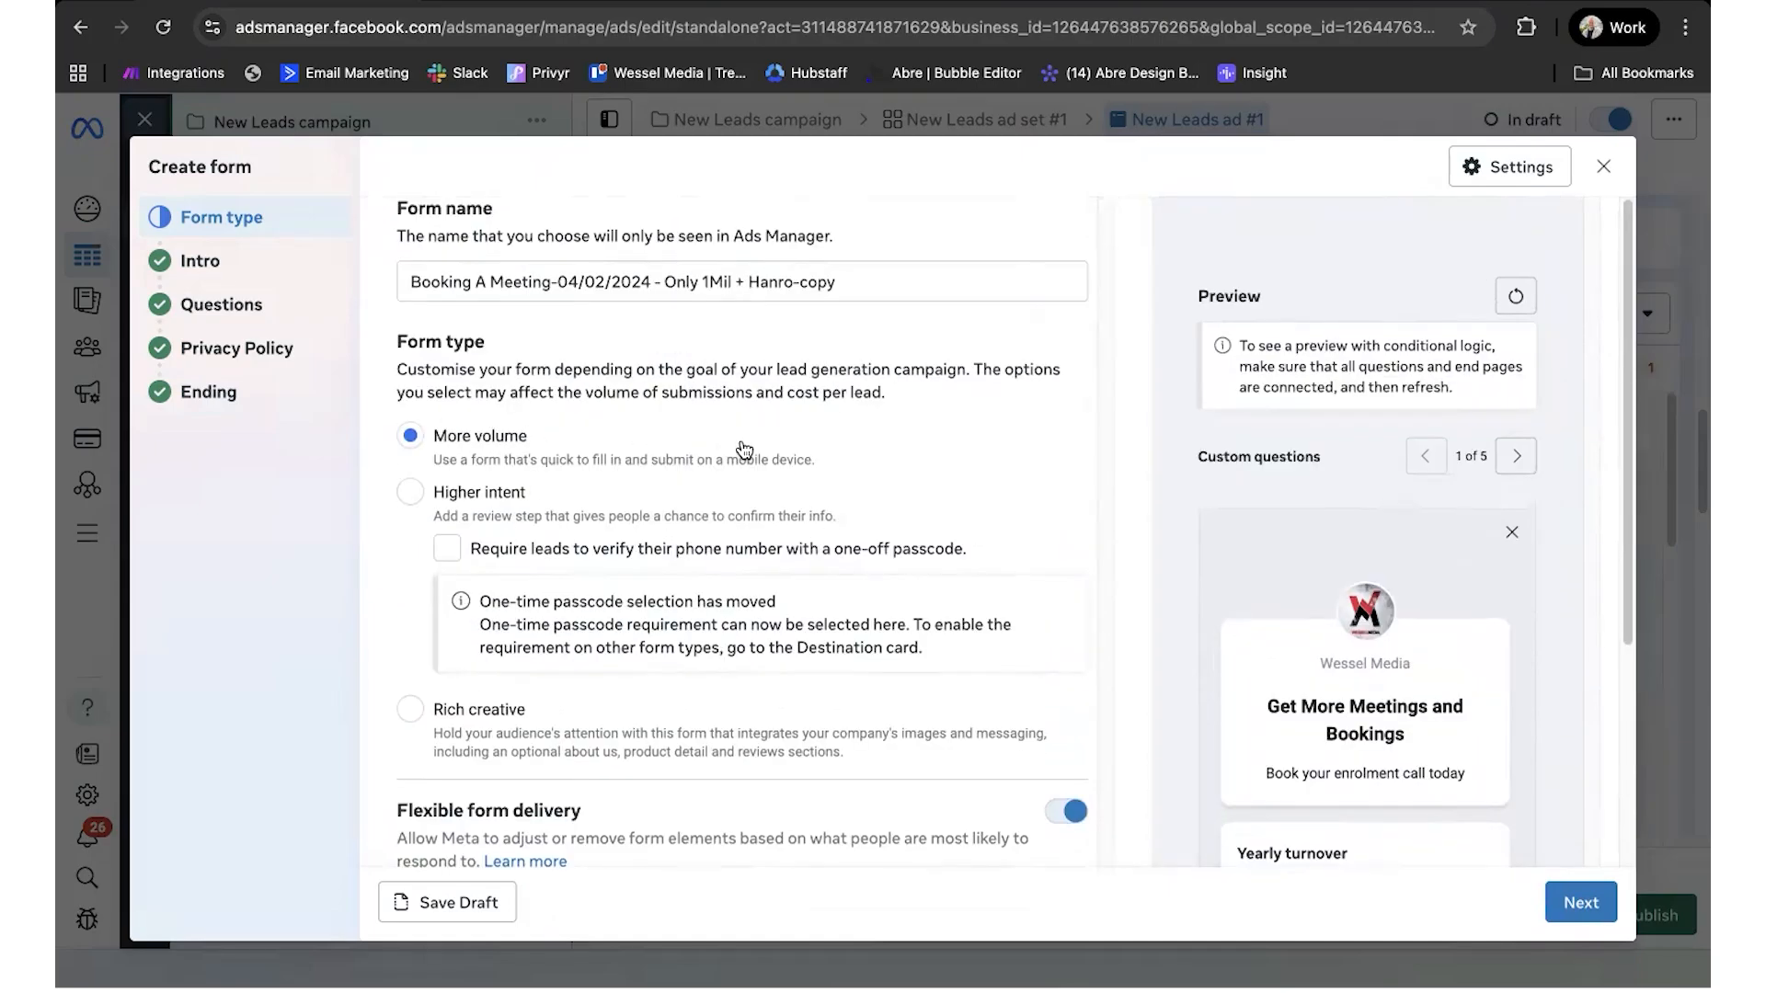
{"action": "scroll", "coordinate": [736, 455], "scroll_direction": "down", "scroll_amount": 1}
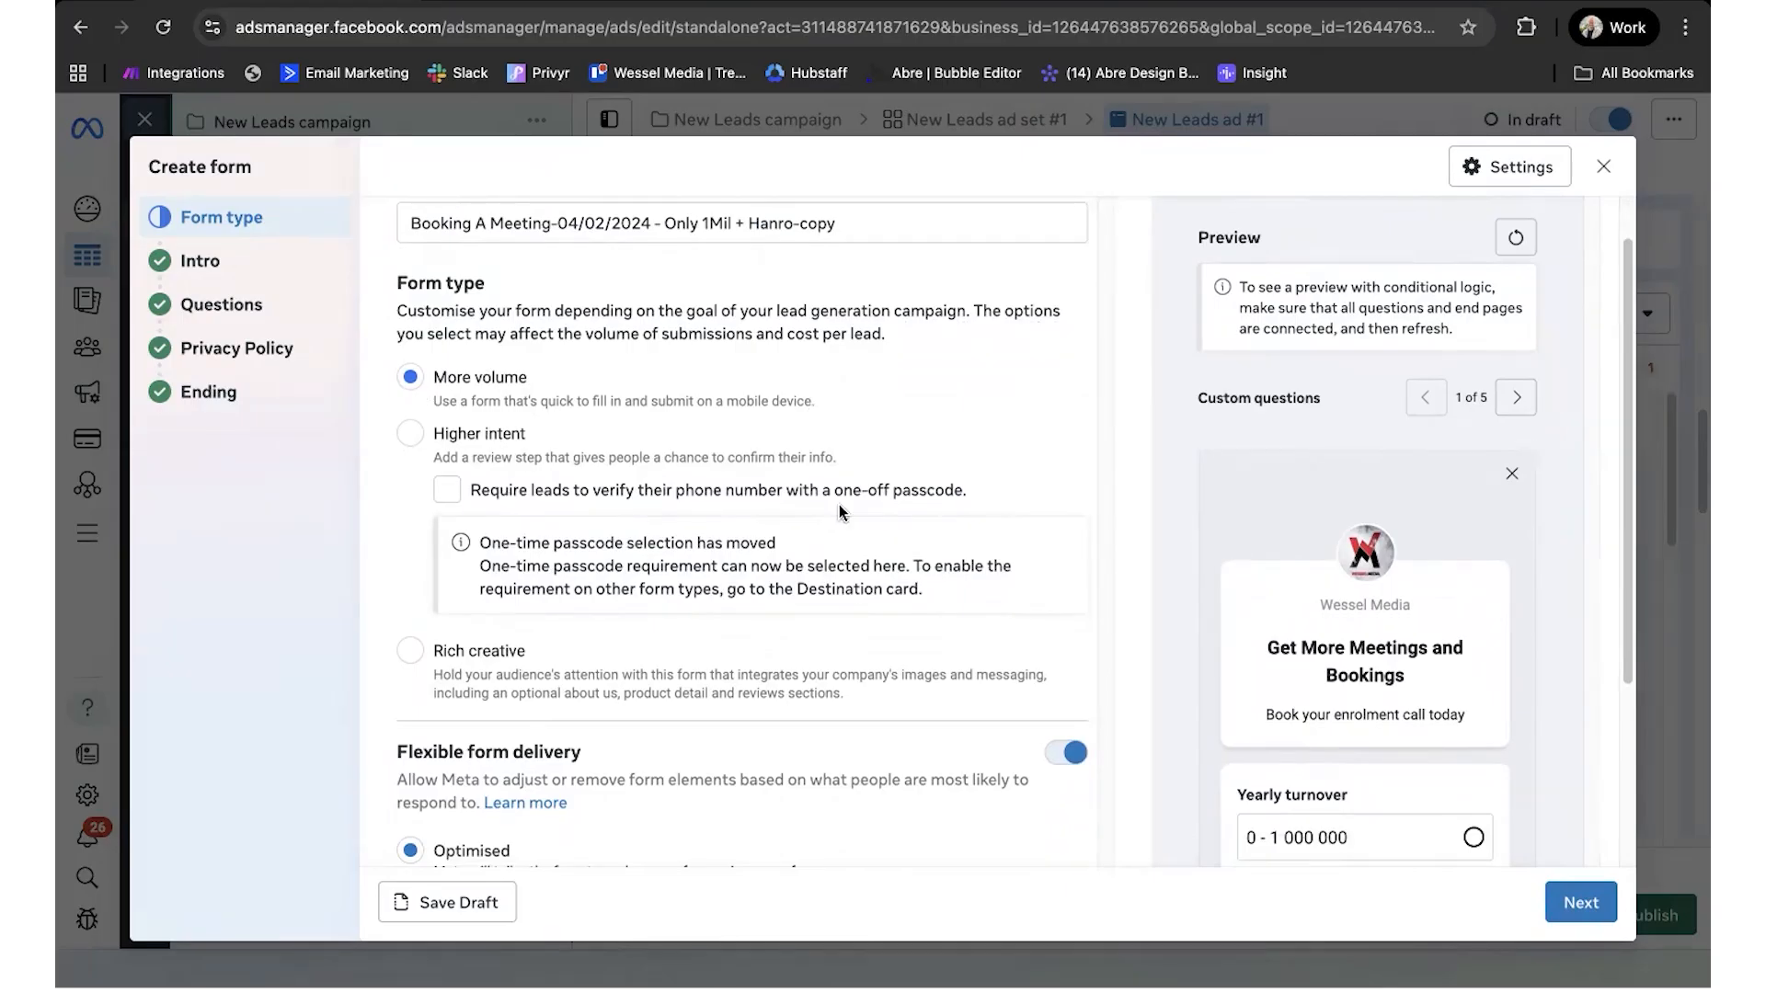
{"action": "scroll", "coordinate": [855, 505], "scroll_direction": "down", "scroll_amount": 2}
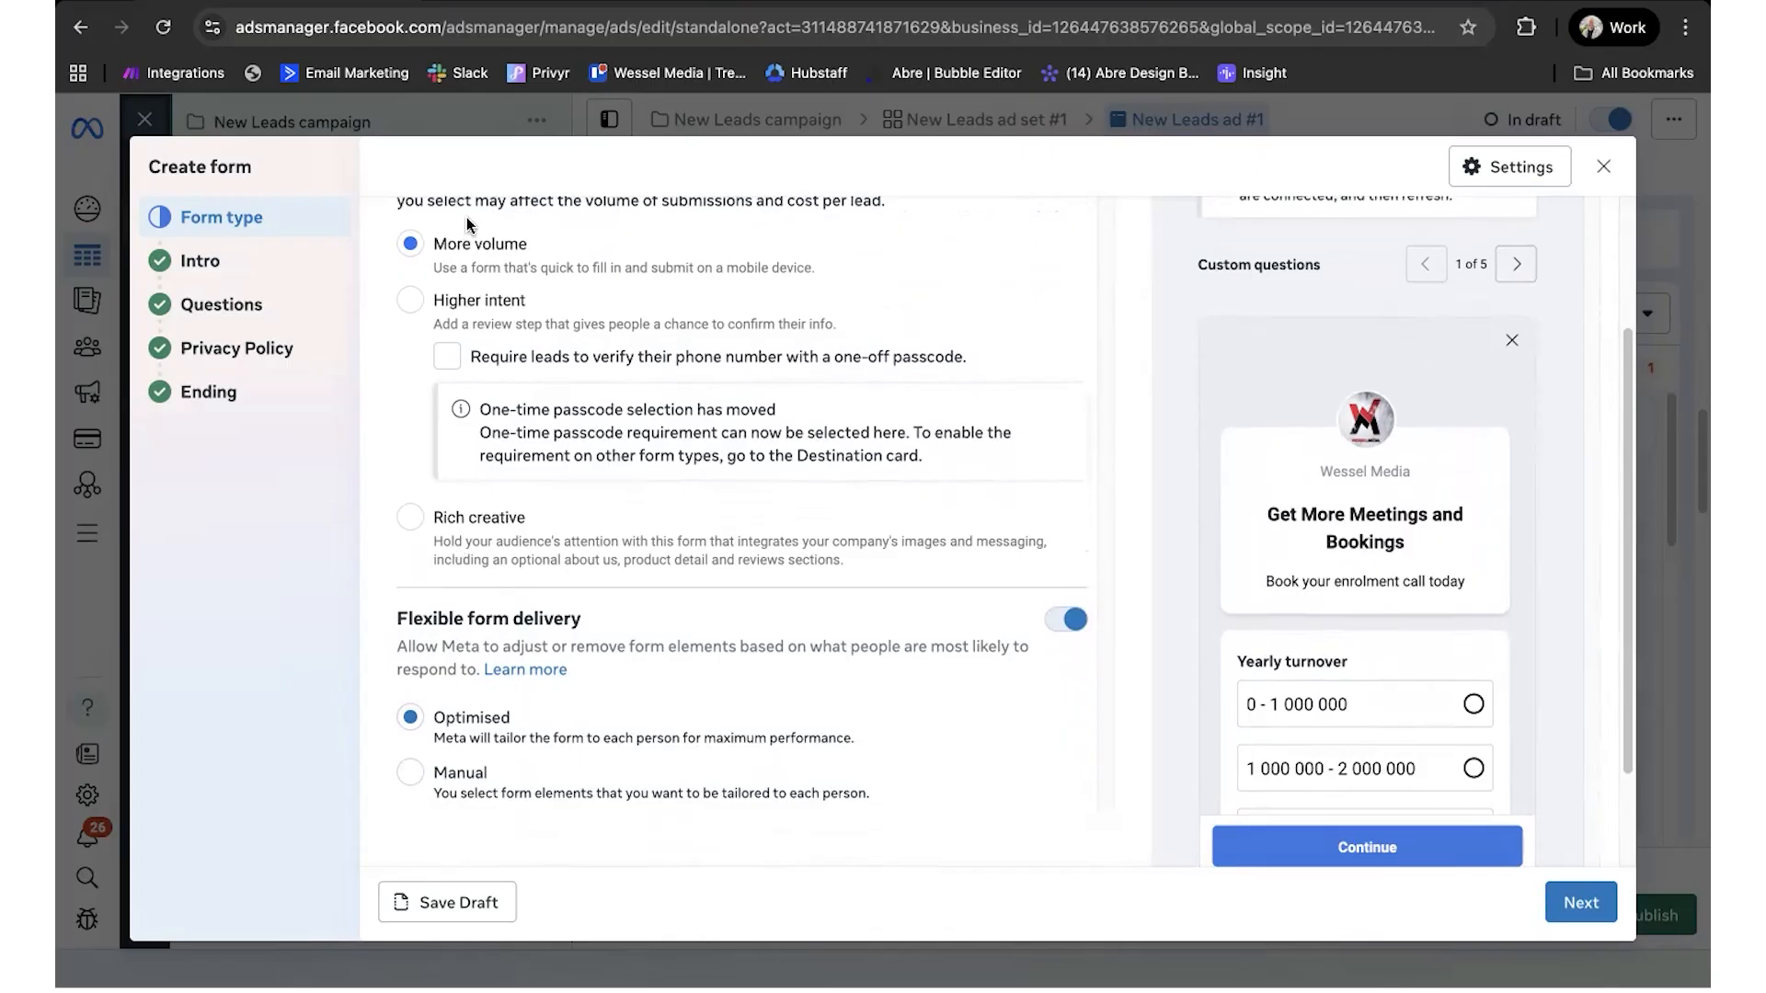
Step: Review the headline and description in the form's intro section
{"action": "left_click", "coordinate": [209, 267]}
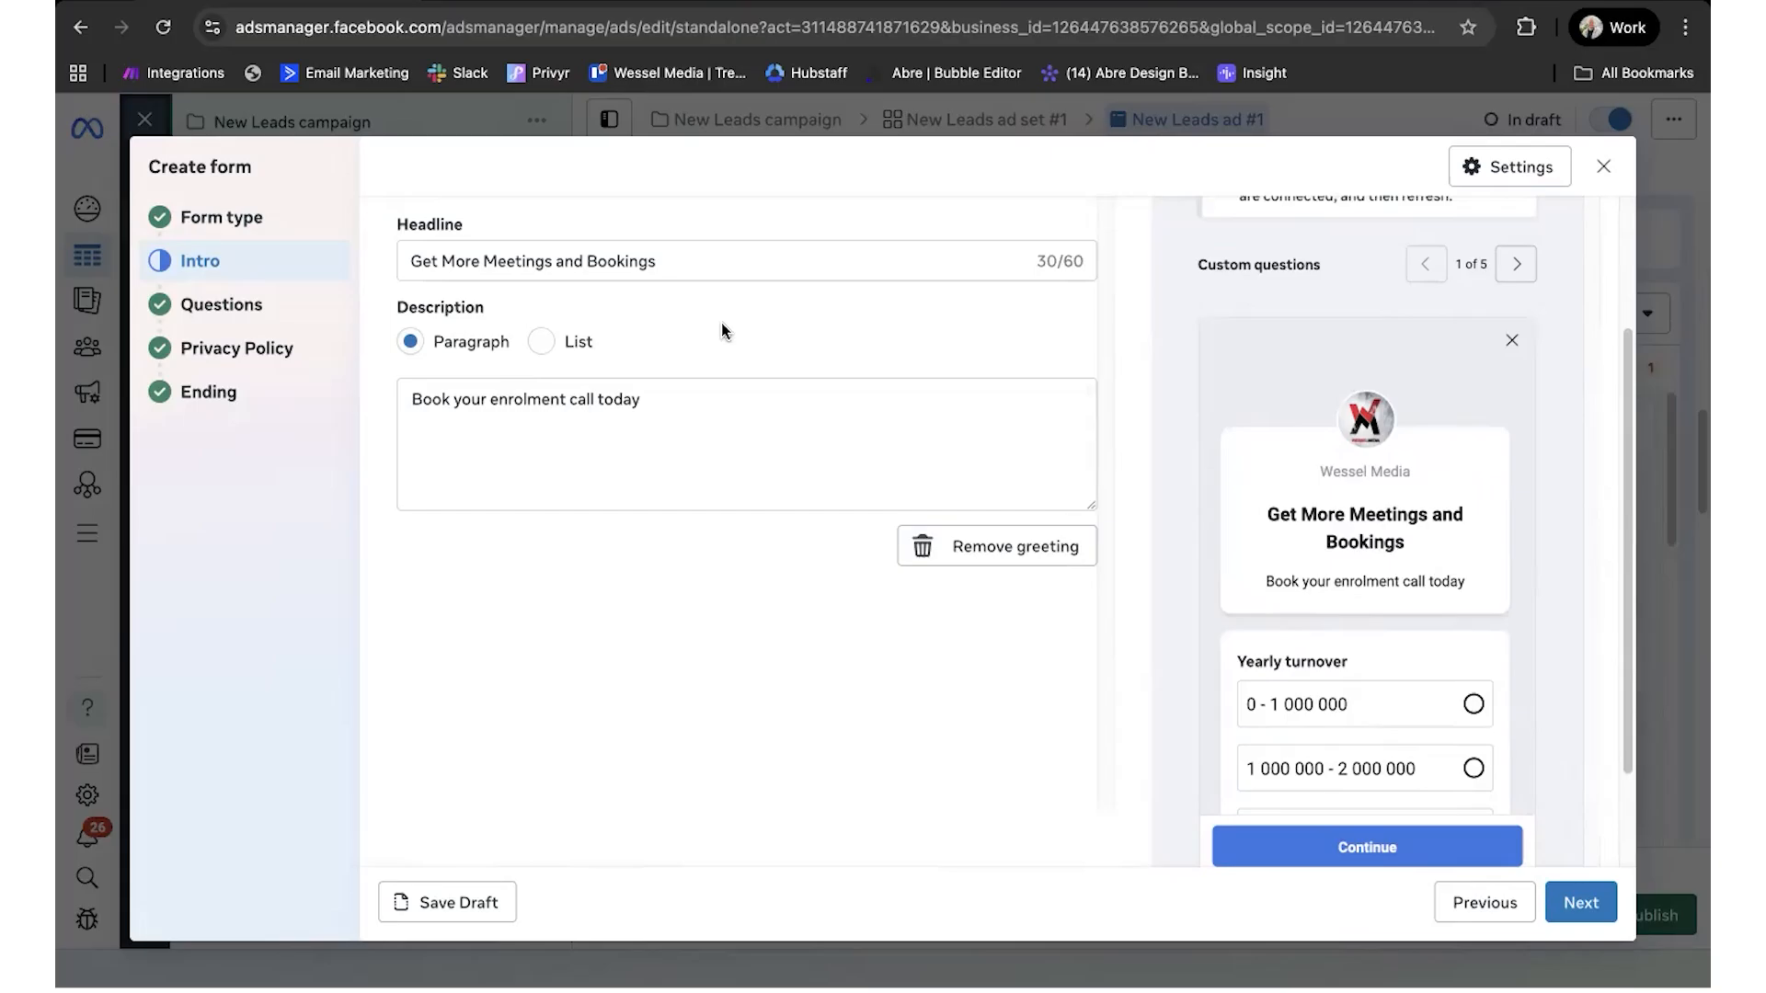
{"action": "left_click_drag", "start_coordinate": [670, 261], "coordinate": [470, 190]}
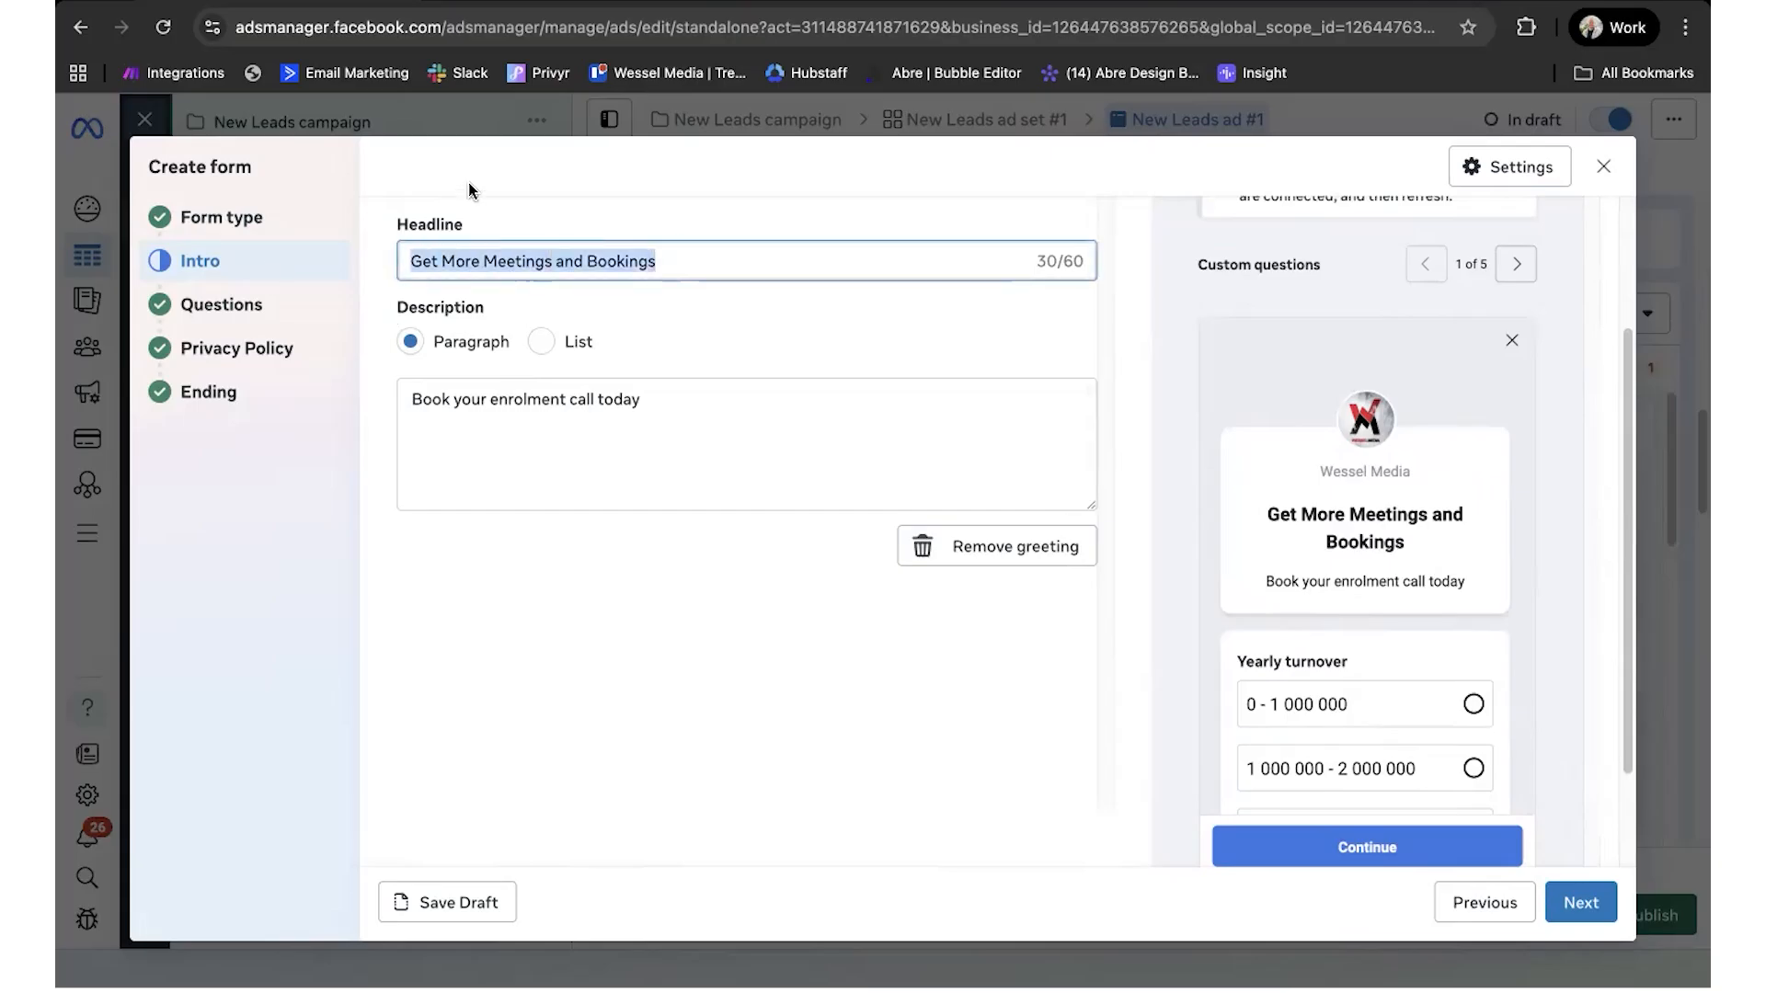
{"action": "left_click_drag", "start_coordinate": [690, 393], "coordinate": [331, 398]}
{"action": "left_click", "coordinate": [722, 342]}
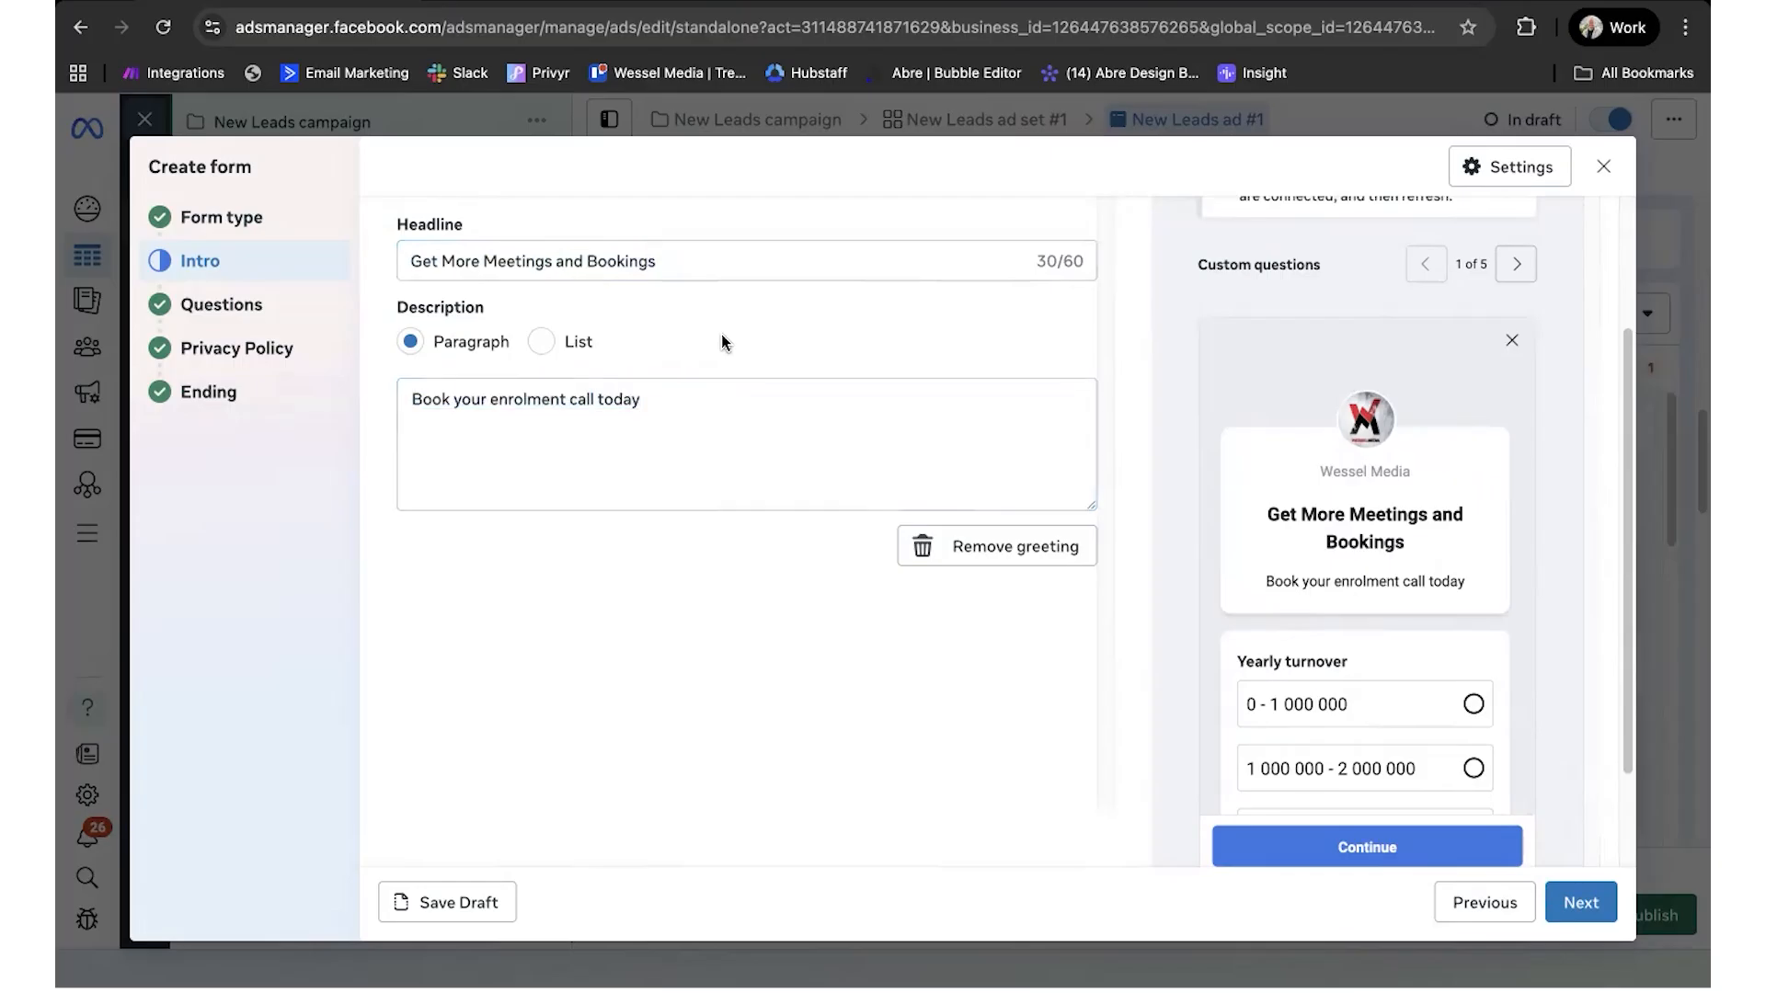
Step: Open the form's questions and examine the answers and conditional logic of the "Yearly turnover" question
{"action": "left_click", "coordinate": [220, 307]}
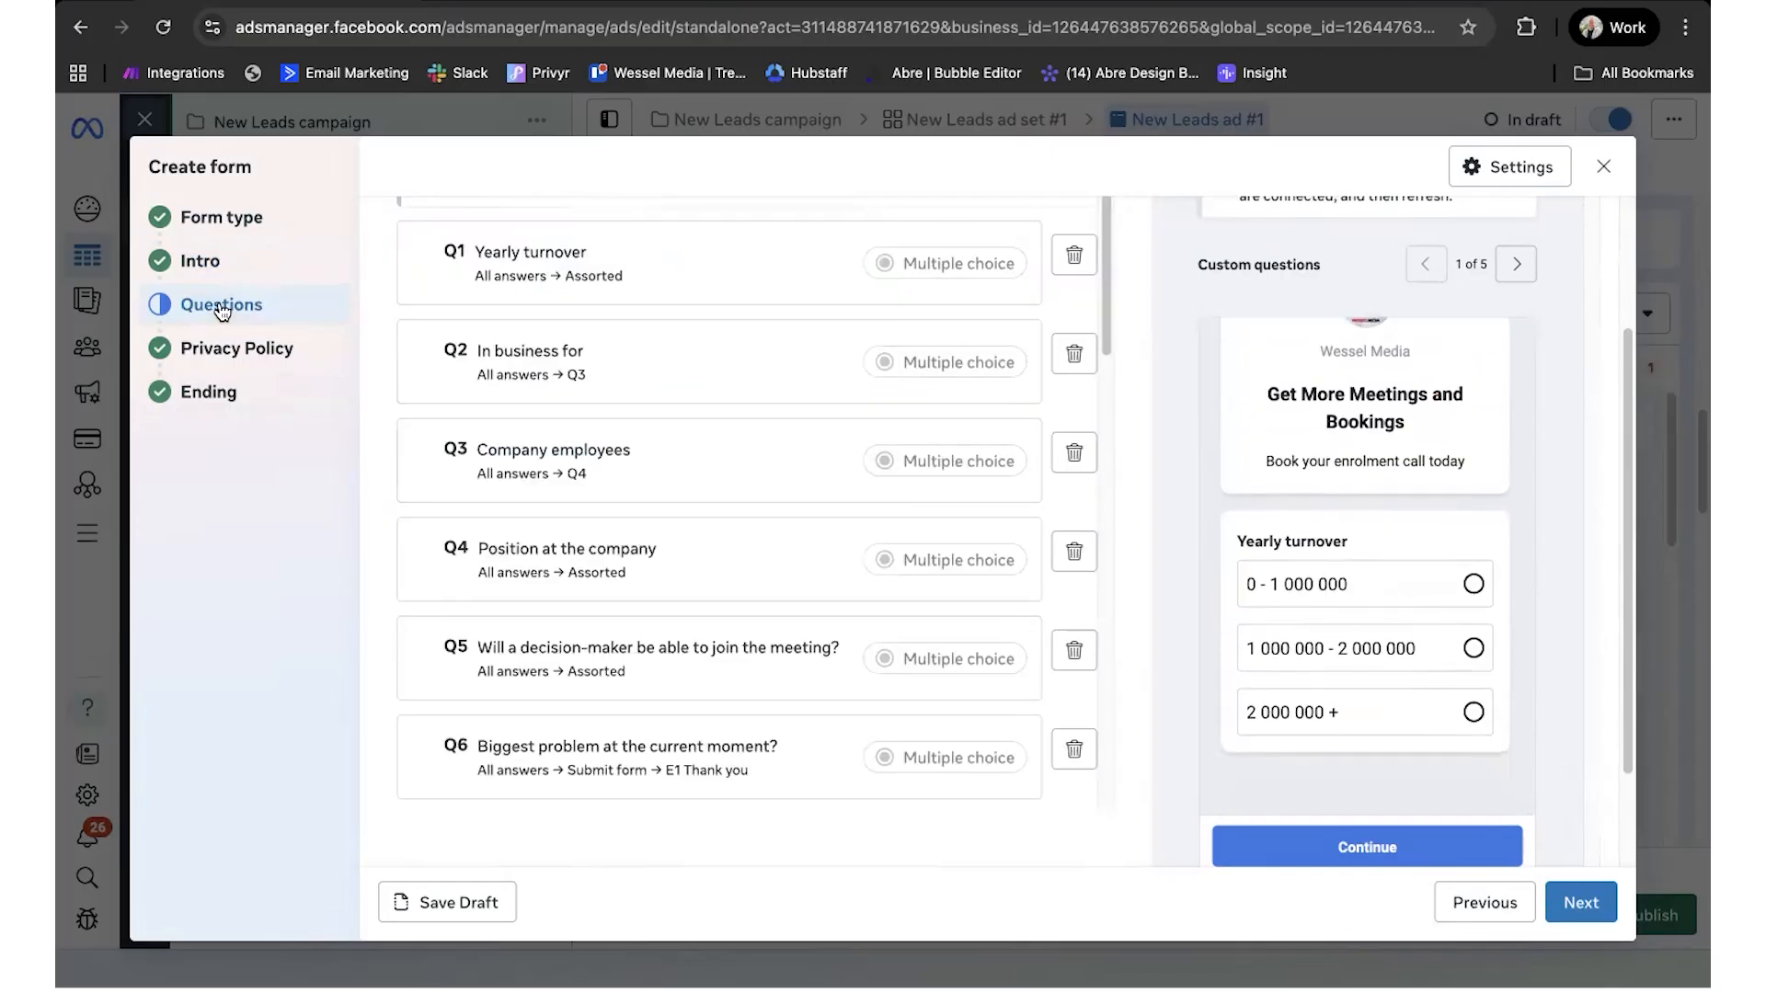
{"action": "scroll", "coordinate": [683, 336], "scroll_direction": "up", "scroll_amount": 3}
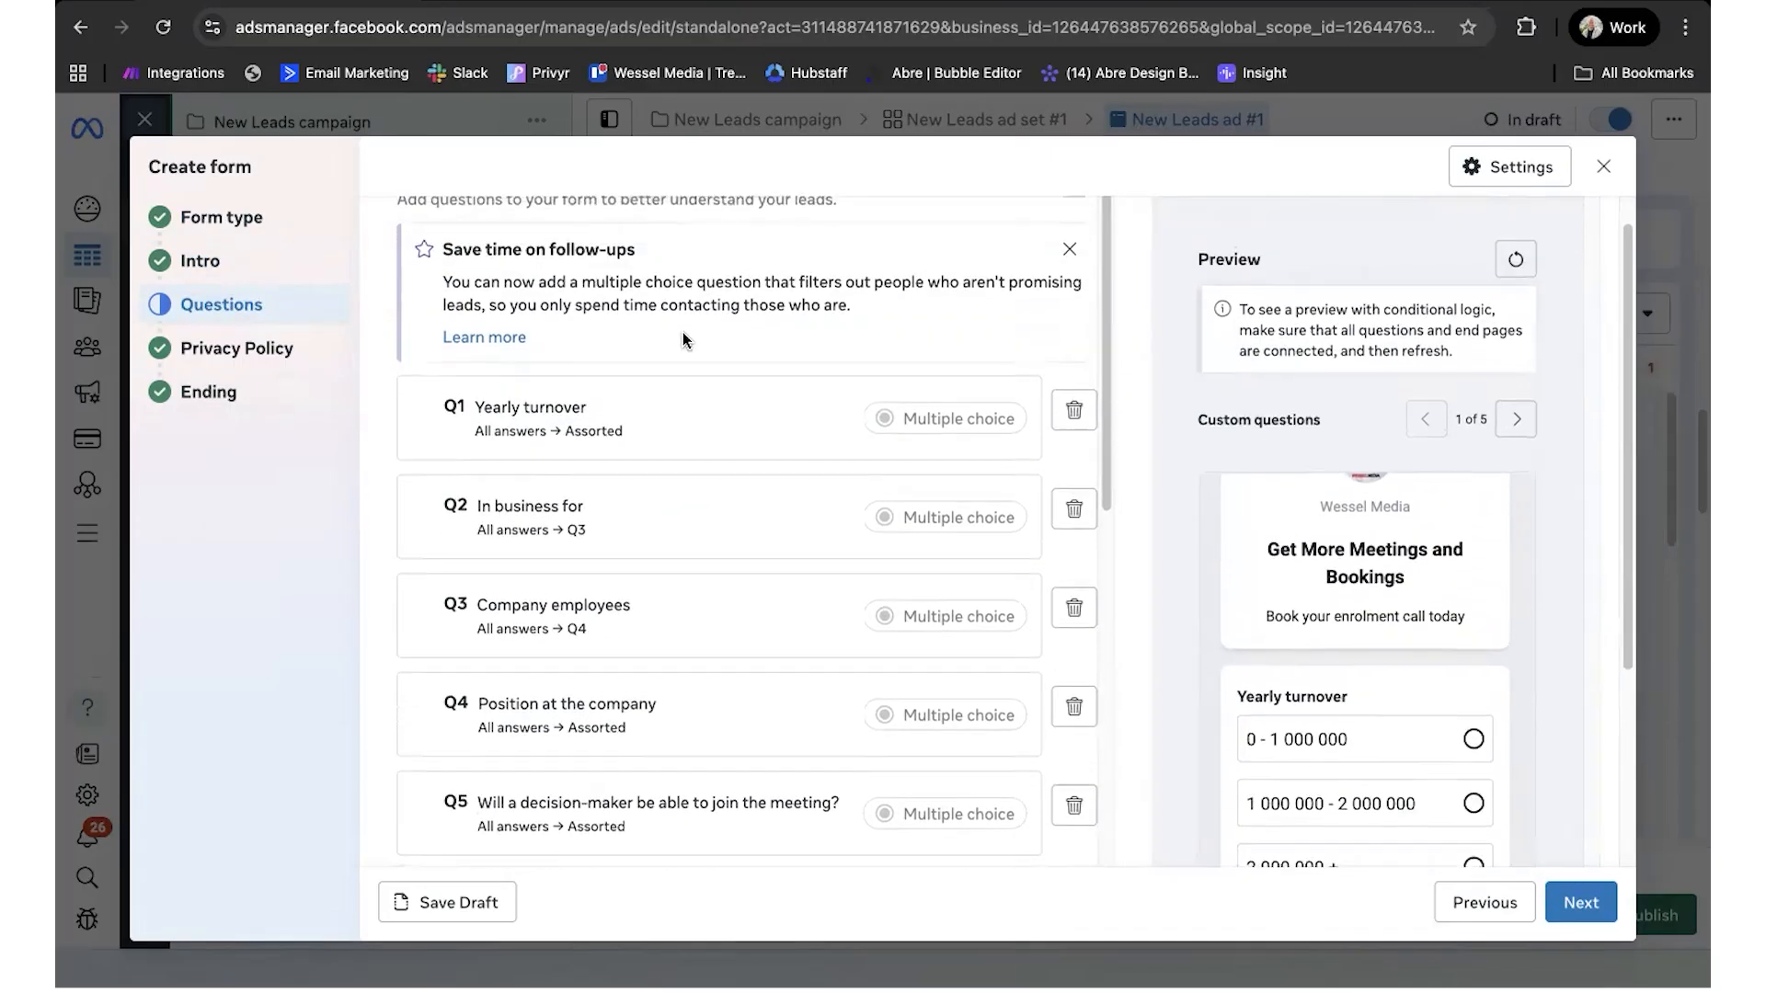
{"action": "scroll", "coordinate": [682, 337], "scroll_direction": "up", "scroll_amount": 1}
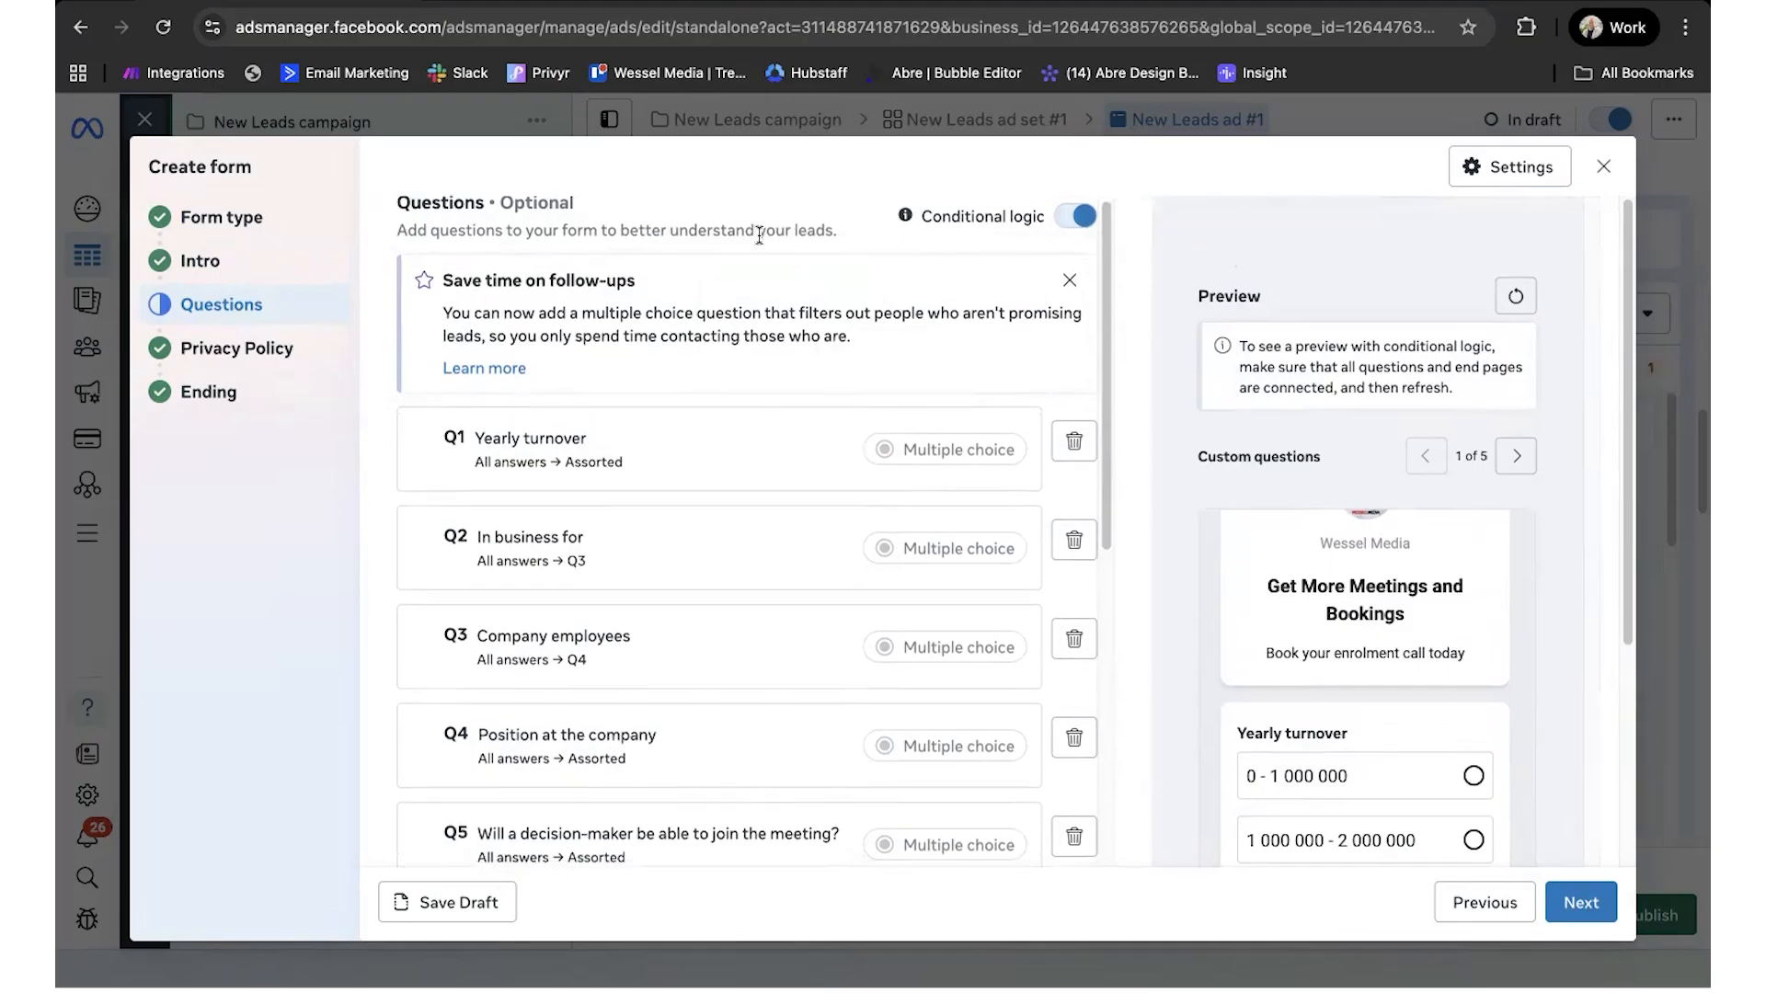
{"action": "scroll", "coordinate": [735, 243], "scroll_direction": "down", "scroll_amount": 3}
{"action": "left_click", "coordinate": [698, 293]}
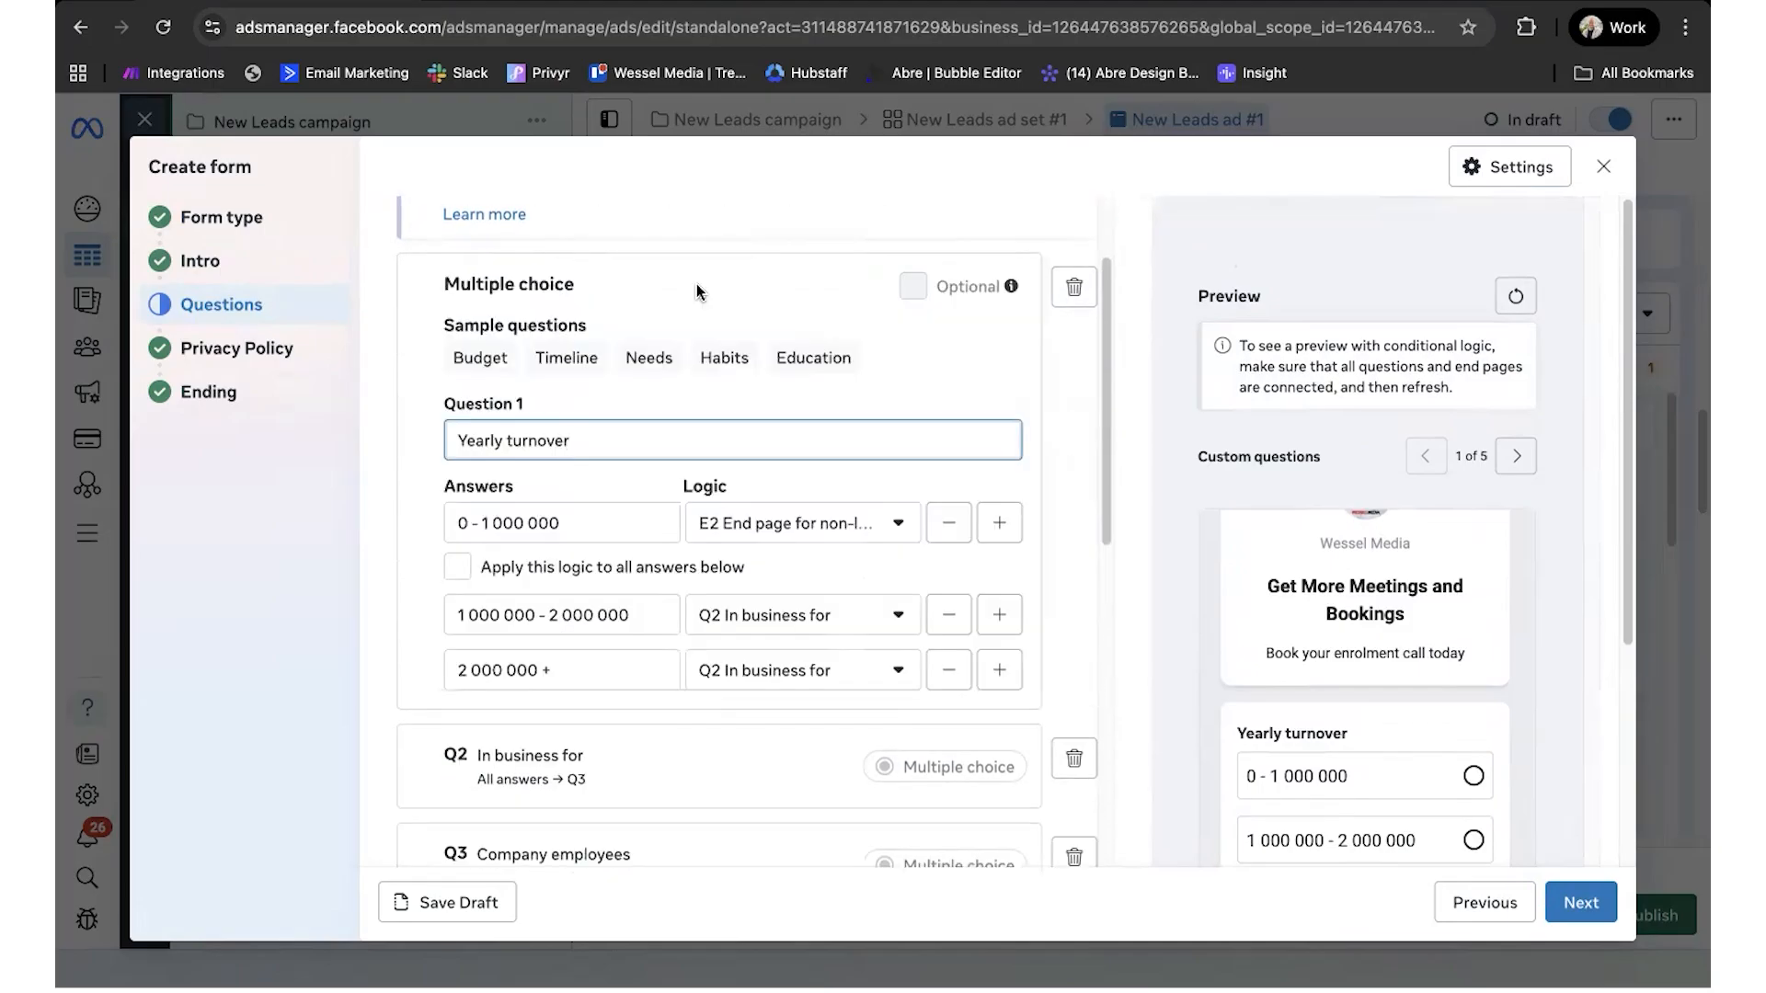
{"action": "left_click", "coordinate": [582, 522]}
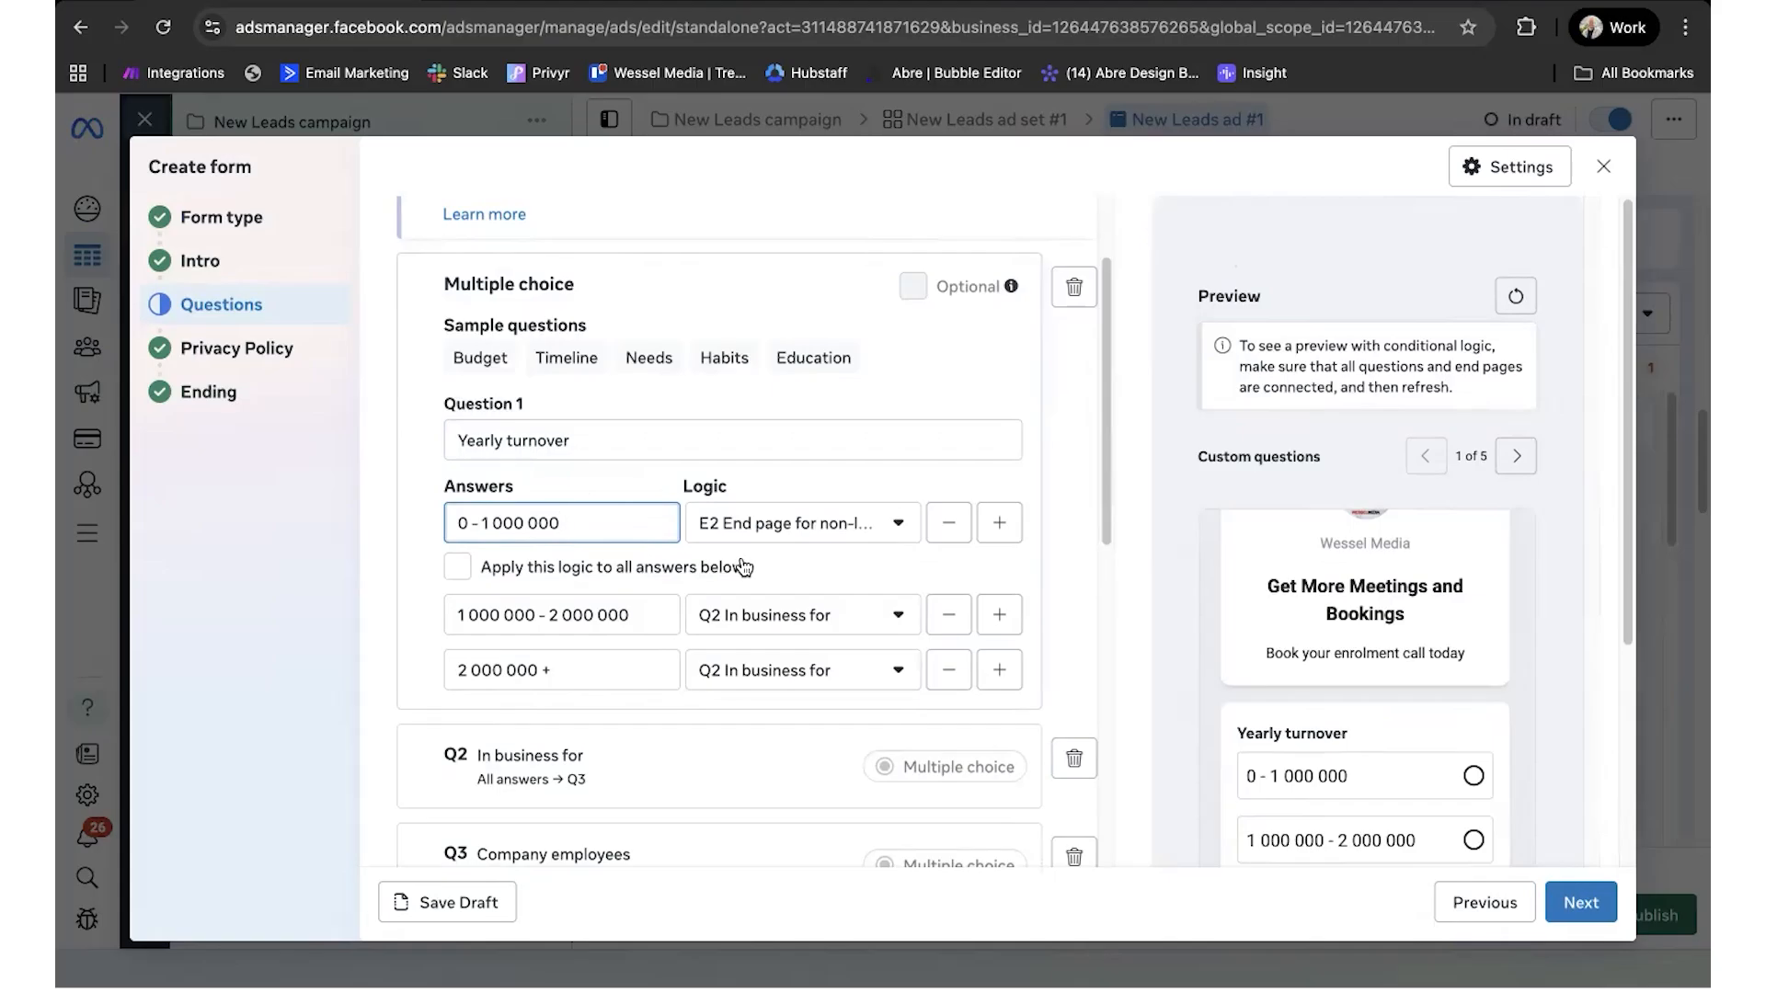
{"action": "left_click", "coordinate": [841, 565]}
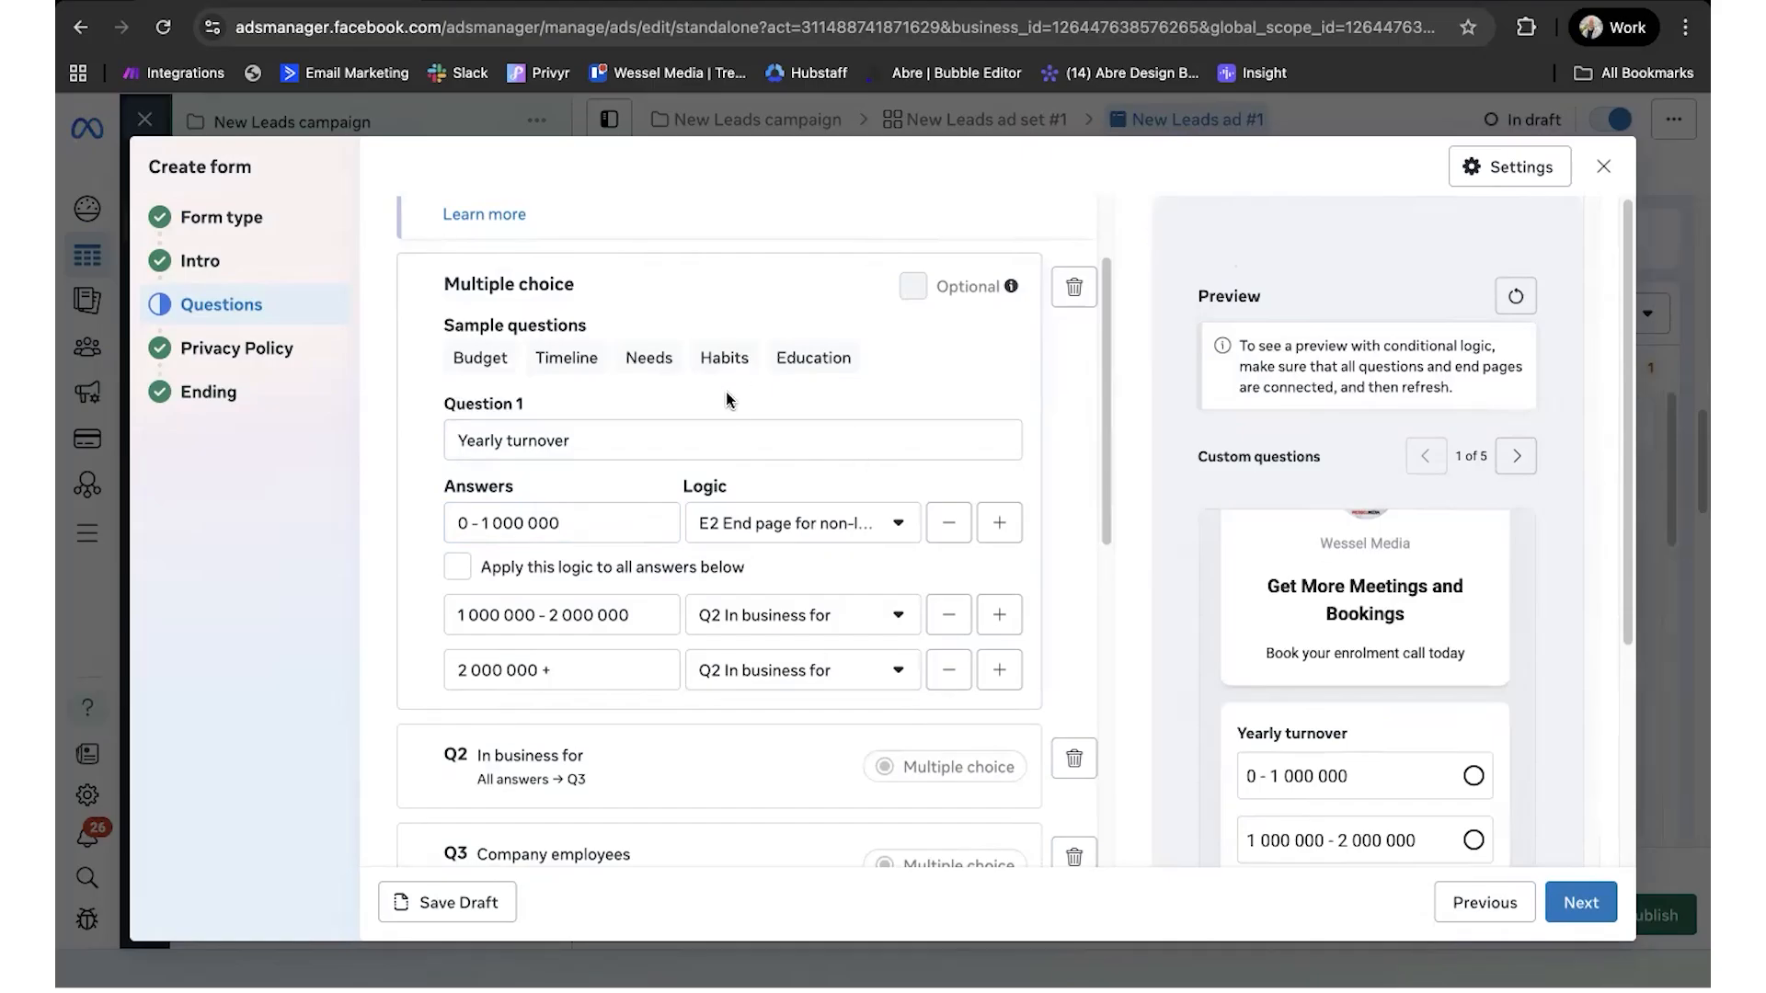
Step: Review the form's remaining questions and the contact information fields it requests from leads
{"action": "scroll", "coordinate": [635, 409], "scroll_direction": "down", "scroll_amount": 3}
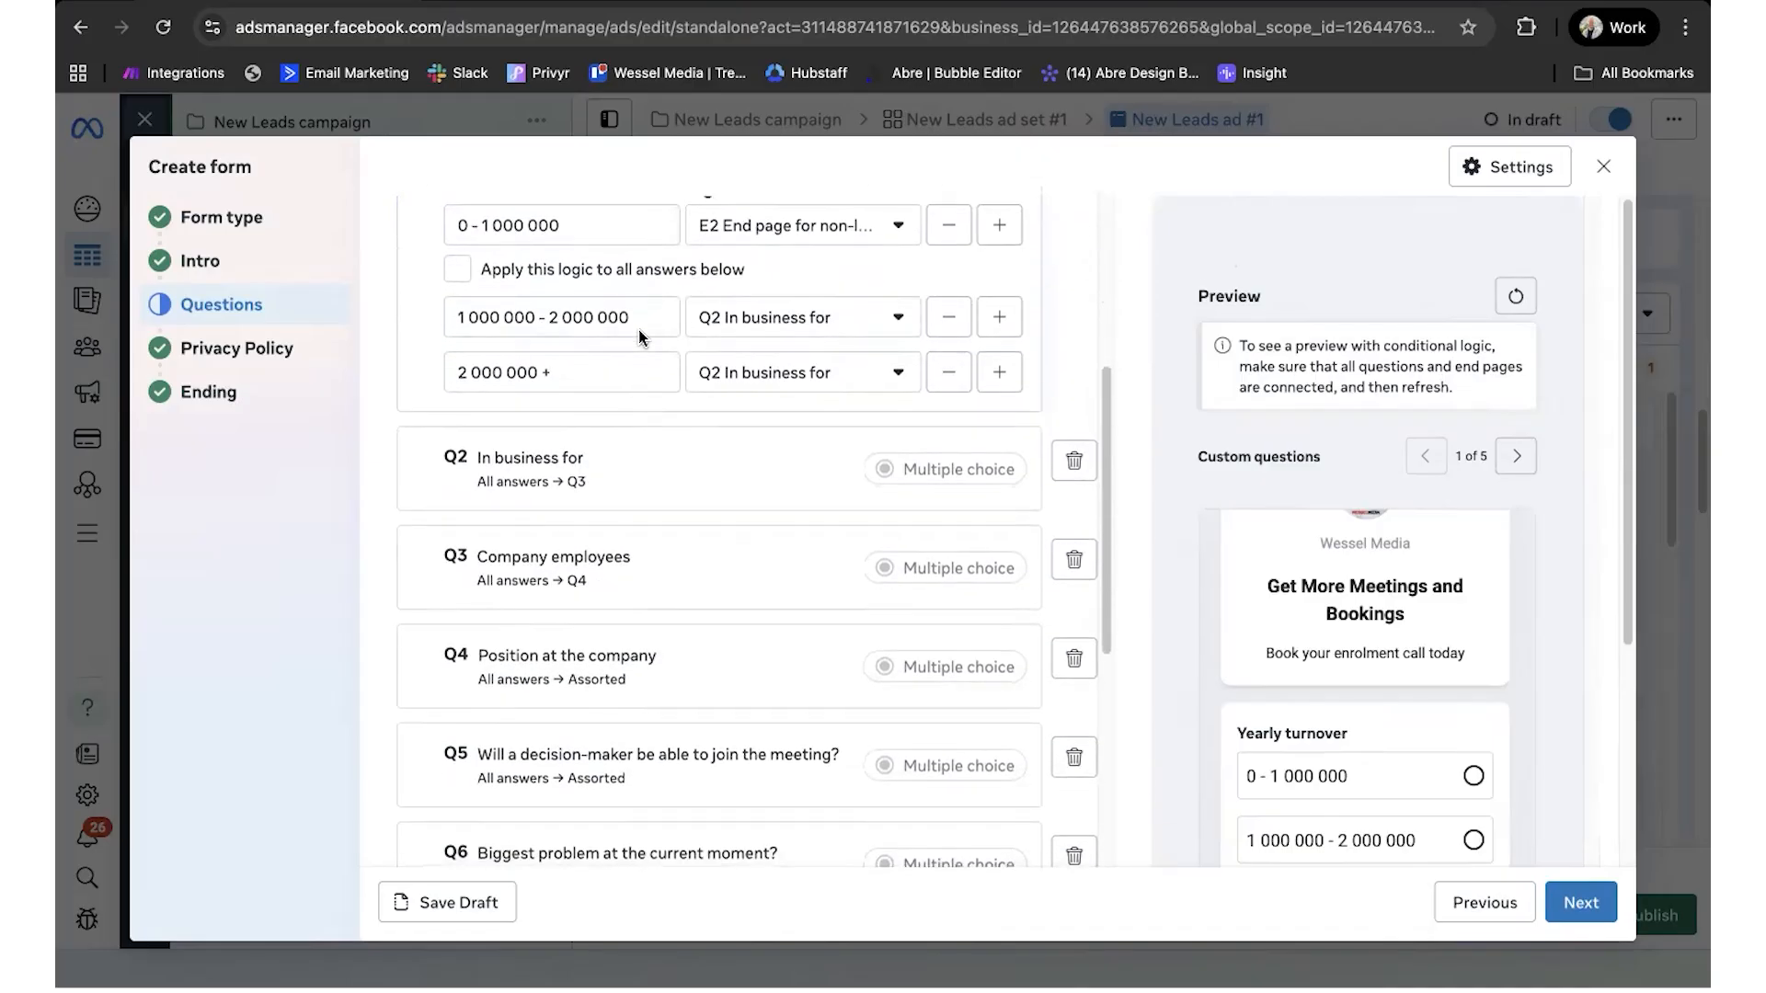
{"action": "scroll", "coordinate": [713, 485], "scroll_direction": "down", "scroll_amount": 10}
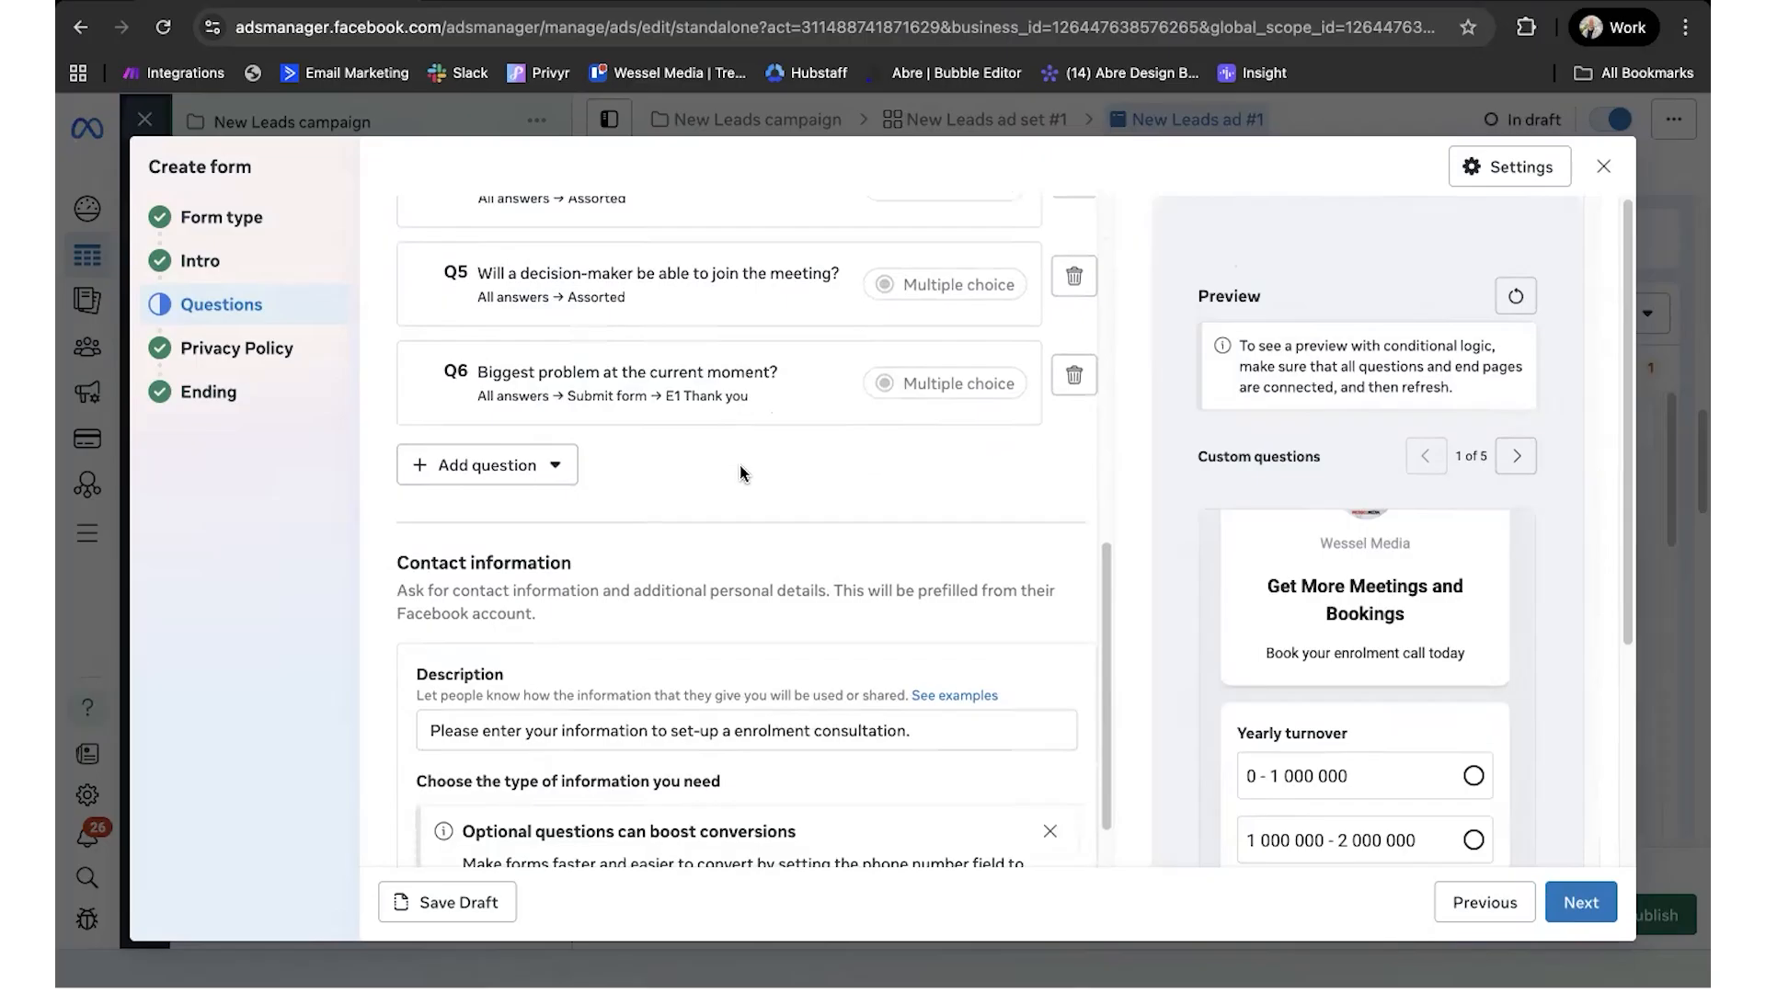
{"action": "scroll", "coordinate": [713, 460], "scroll_direction": "down", "scroll_amount": 3}
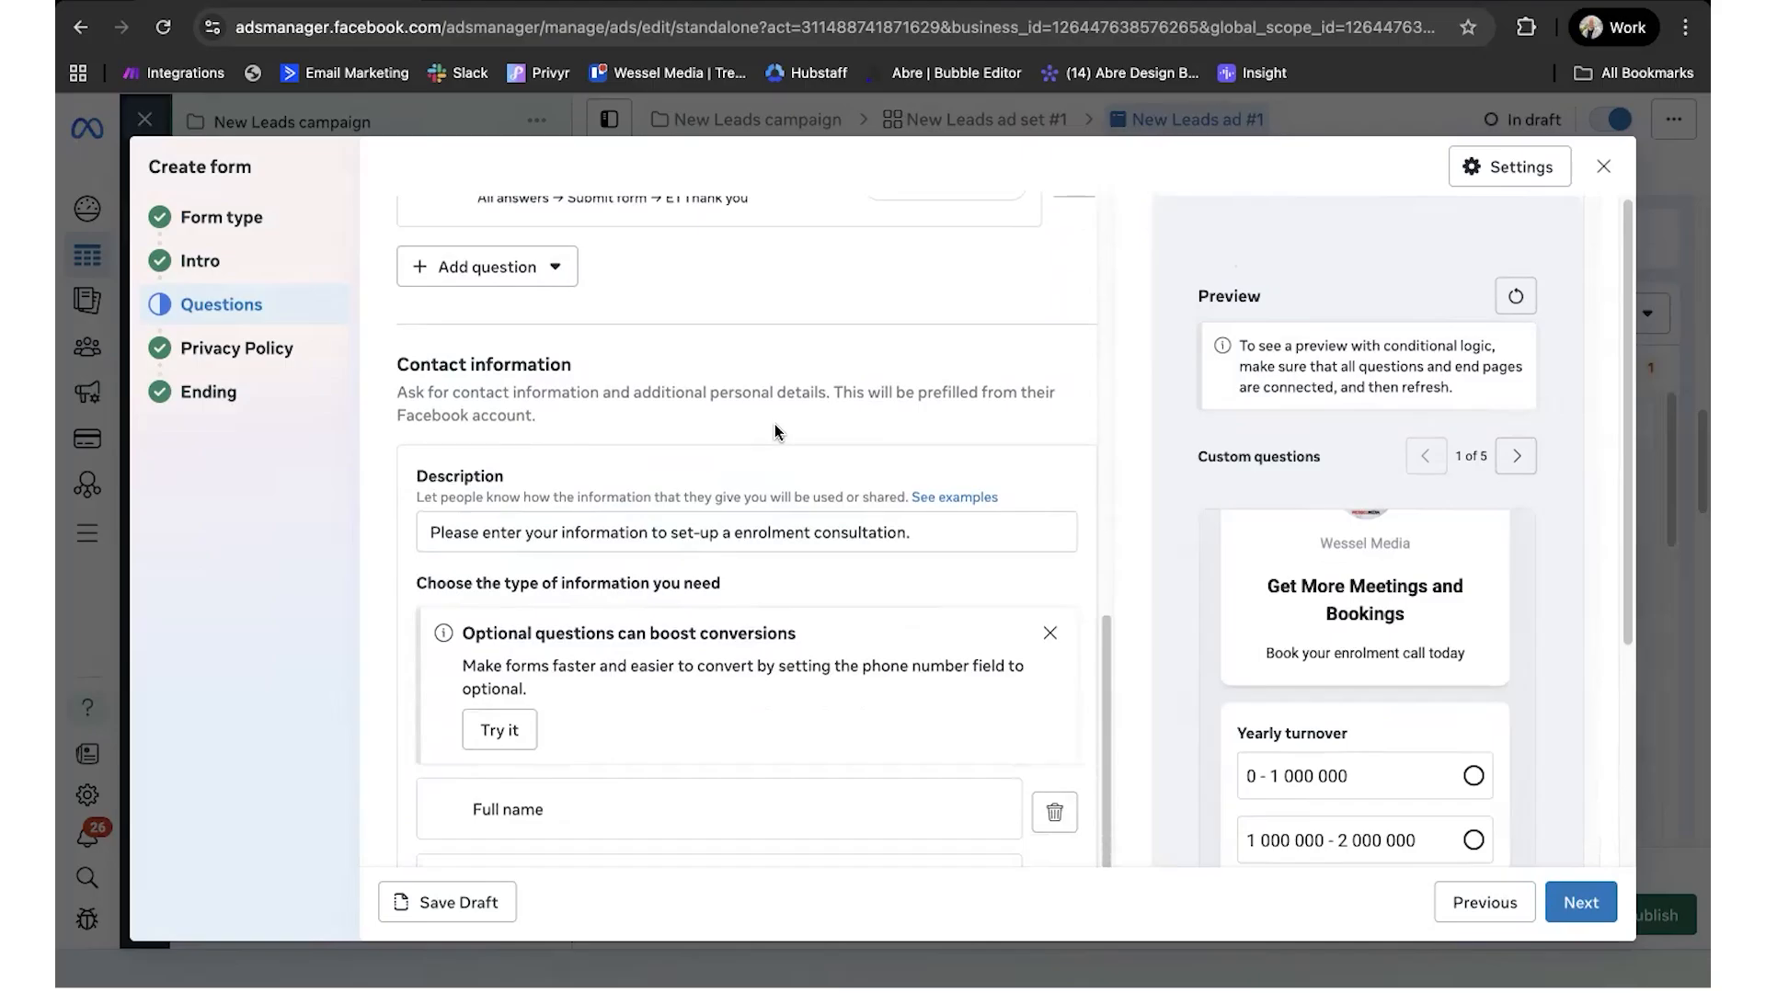
{"action": "scroll", "coordinate": [787, 405], "scroll_direction": "down", "scroll_amount": 6}
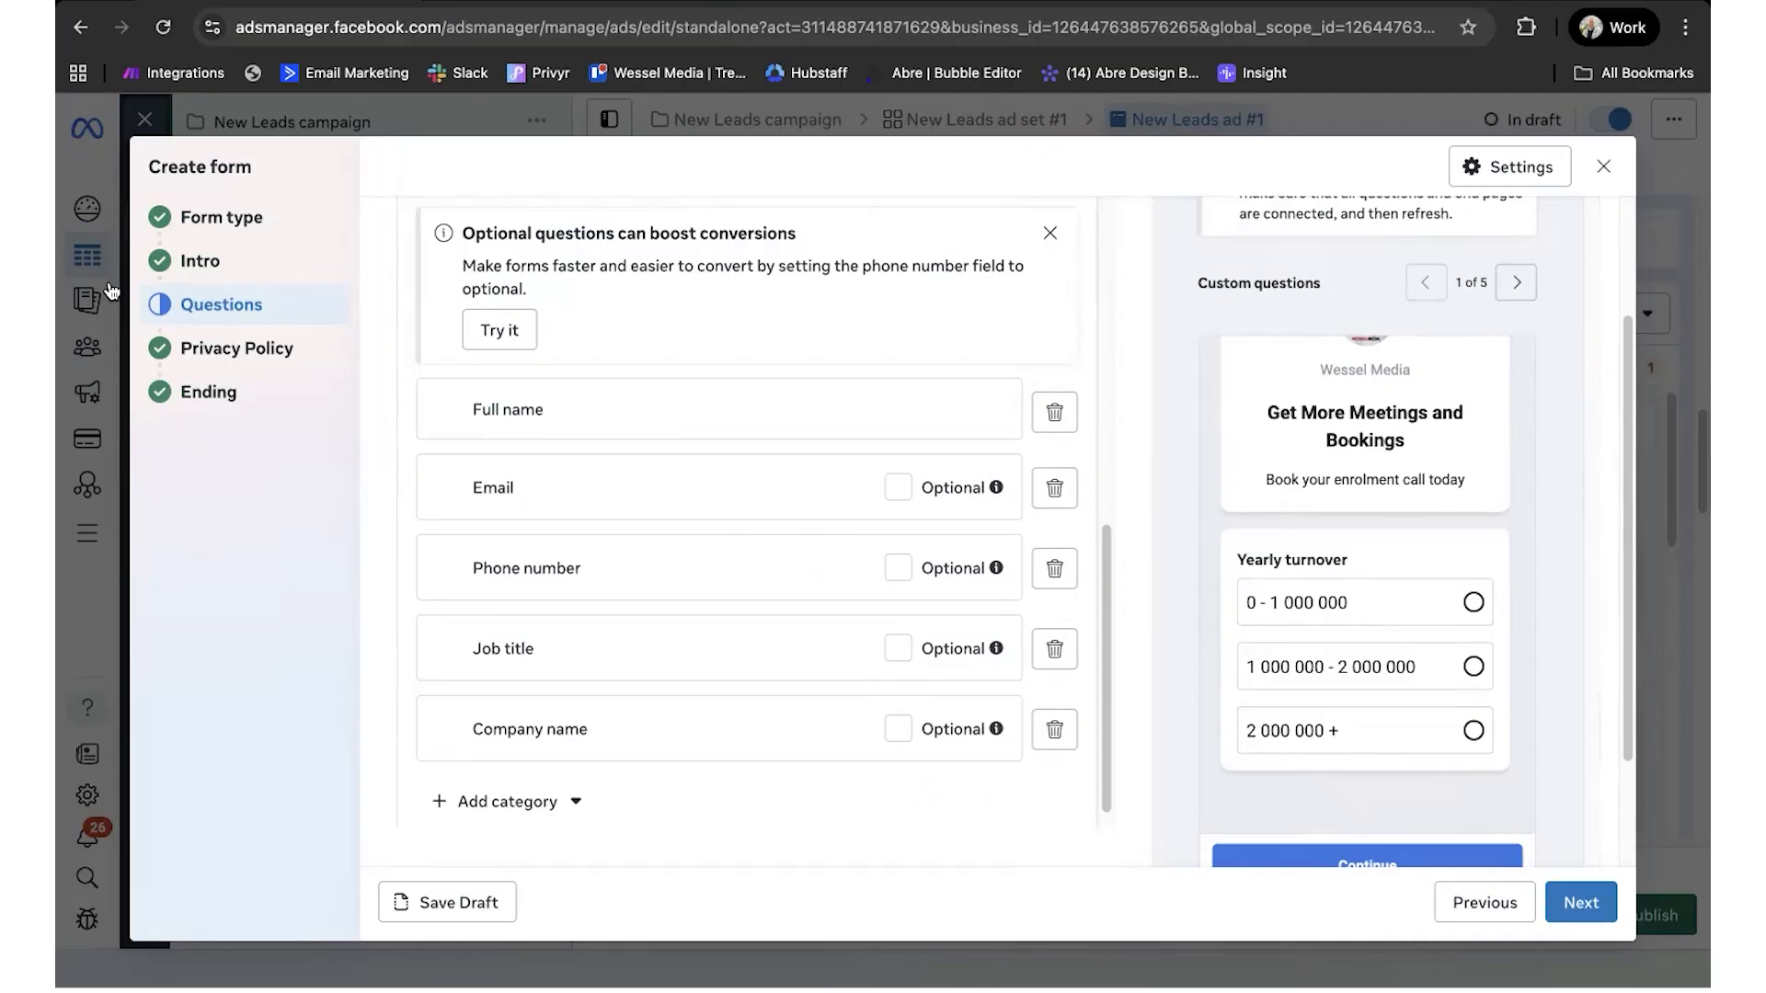
Step: Check the form's privacy policy section and its ending pages
{"action": "left_click", "coordinate": [231, 366]}
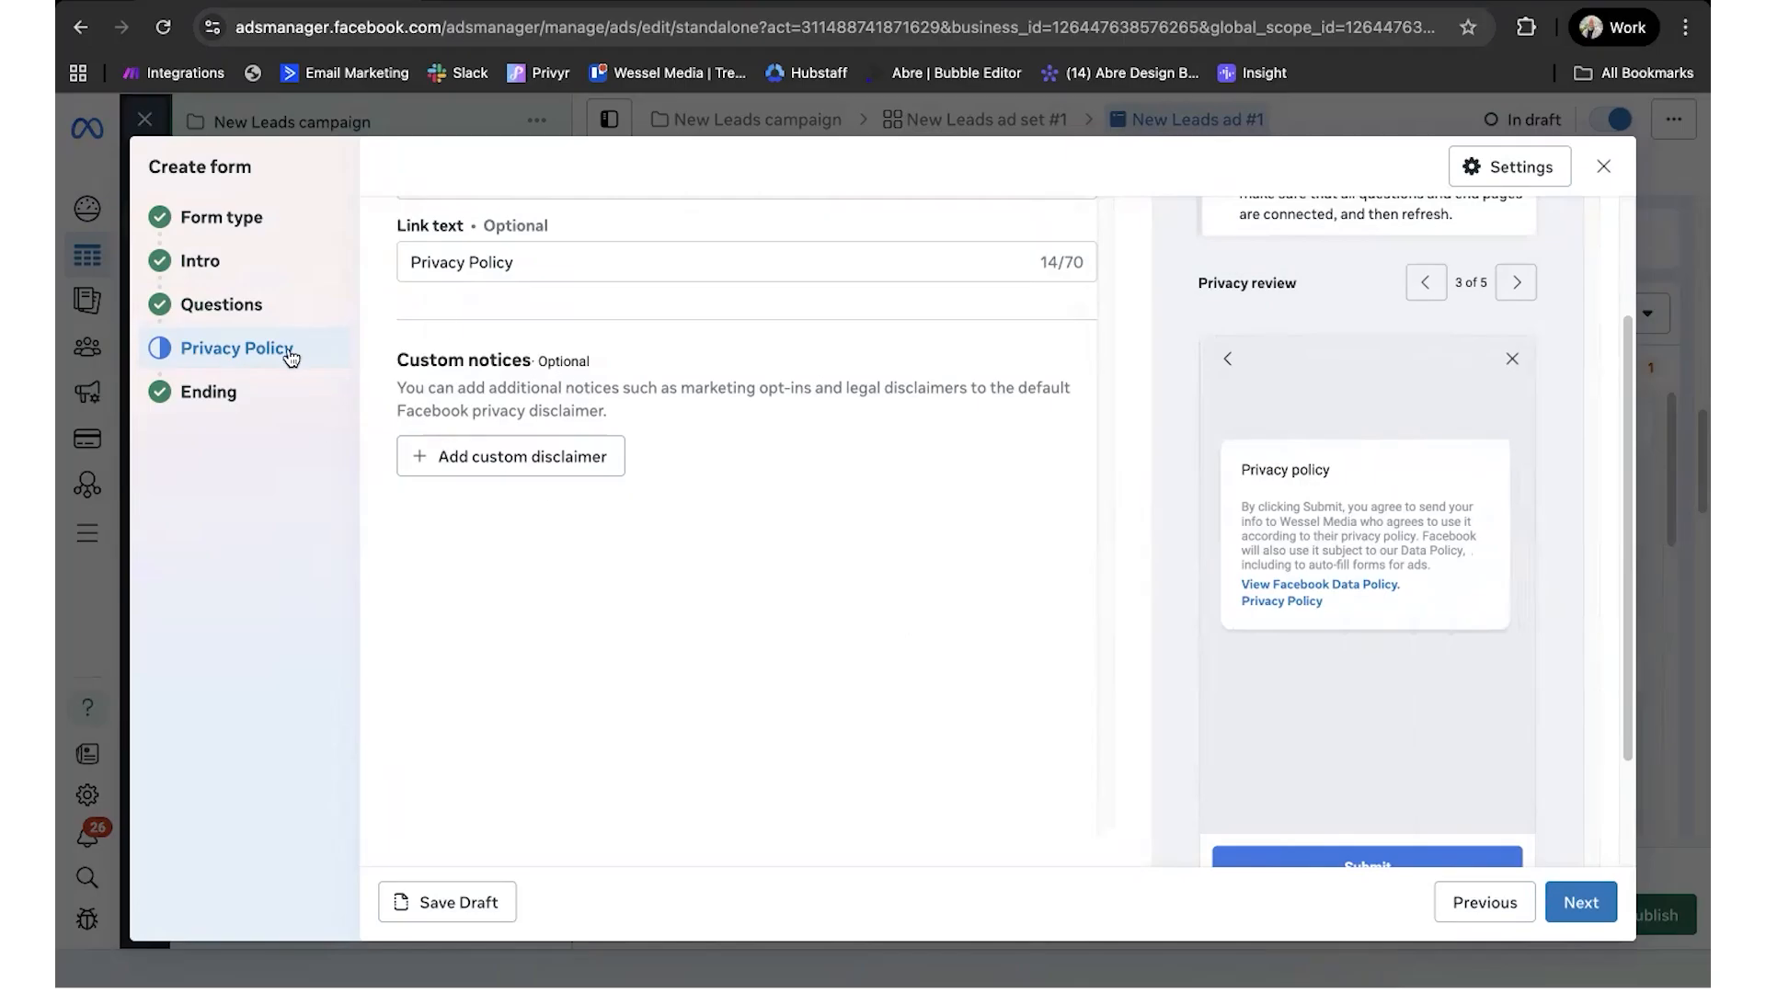
{"action": "left_click", "coordinate": [195, 397]}
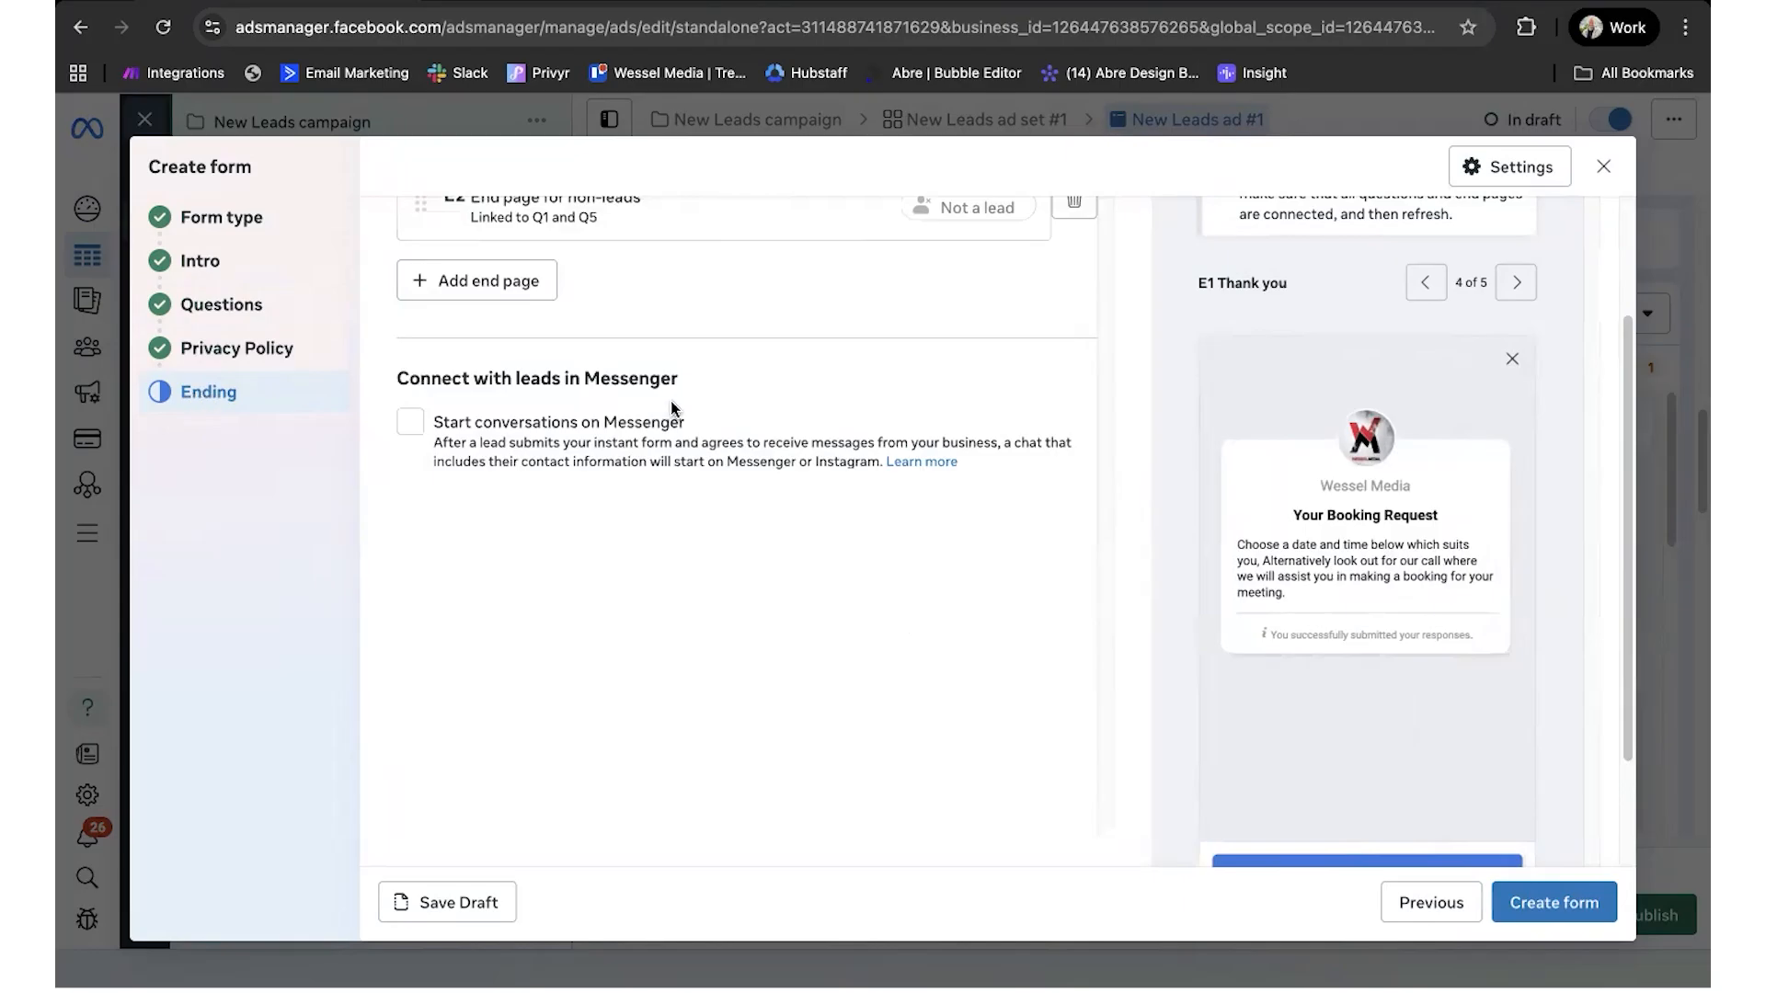
Step: Open the form's "Thank you" end page and review its headline, description and additional action
{"action": "scroll", "coordinate": [672, 409], "scroll_direction": "up", "scroll_amount": 2}
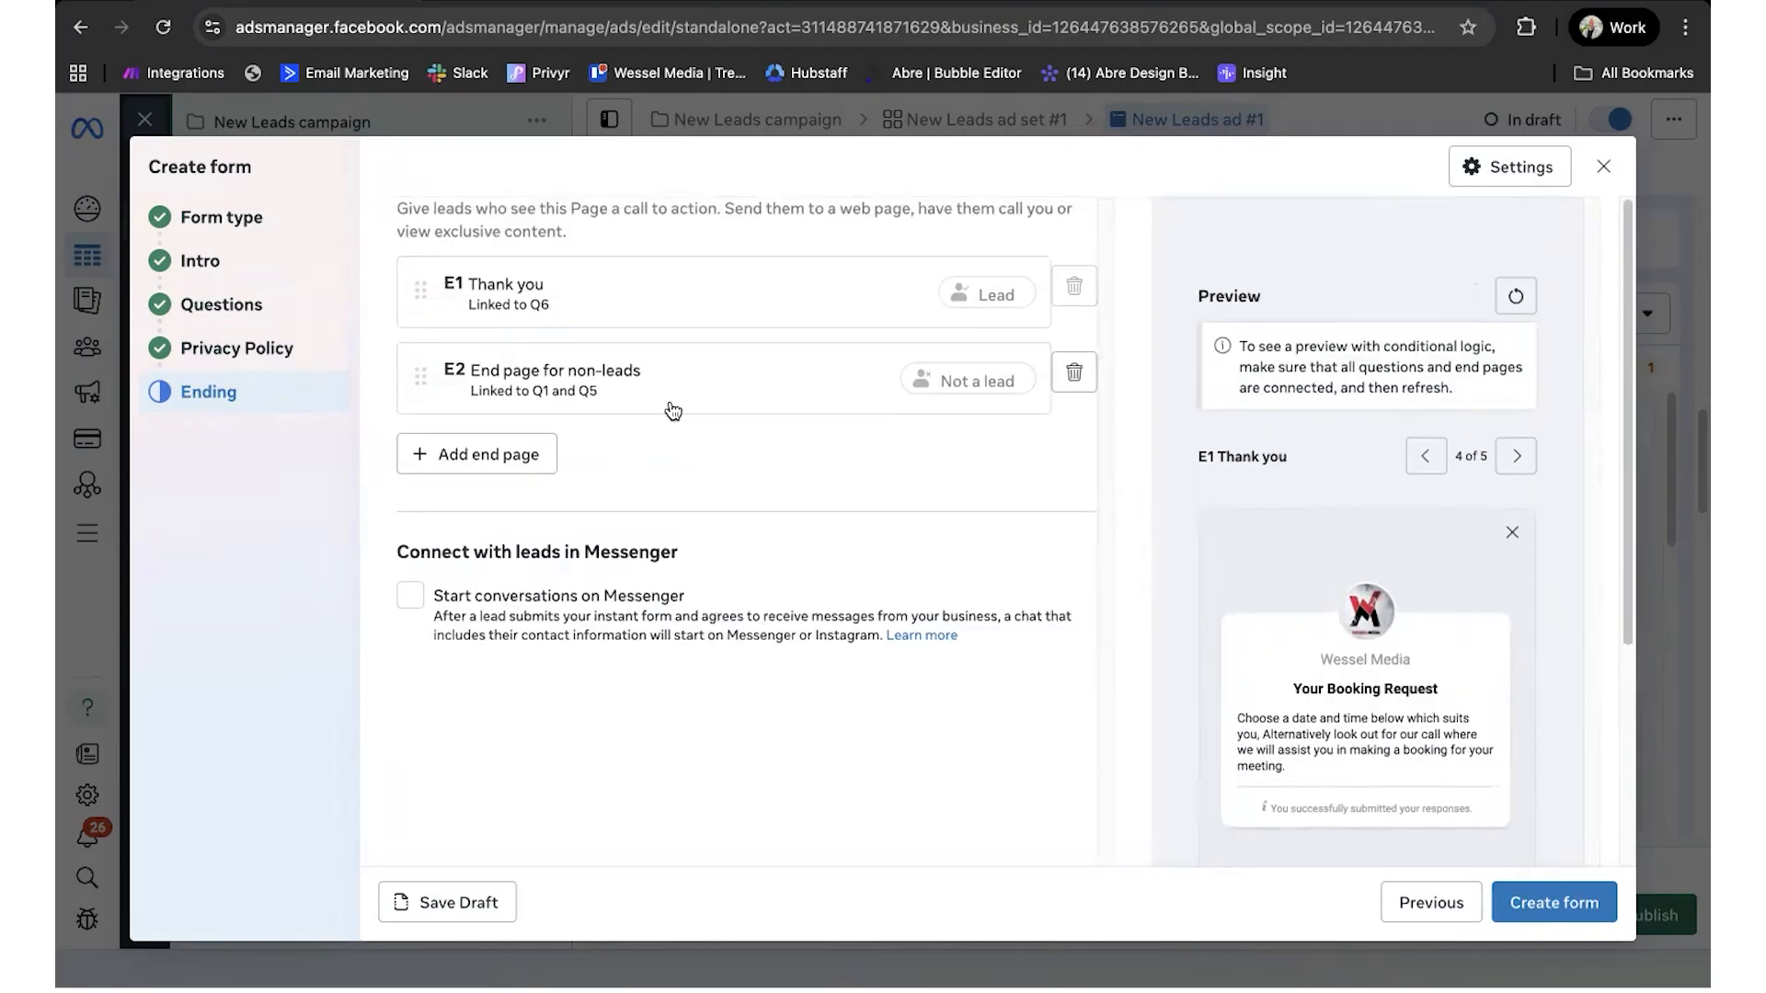
{"action": "left_click", "coordinate": [620, 287]}
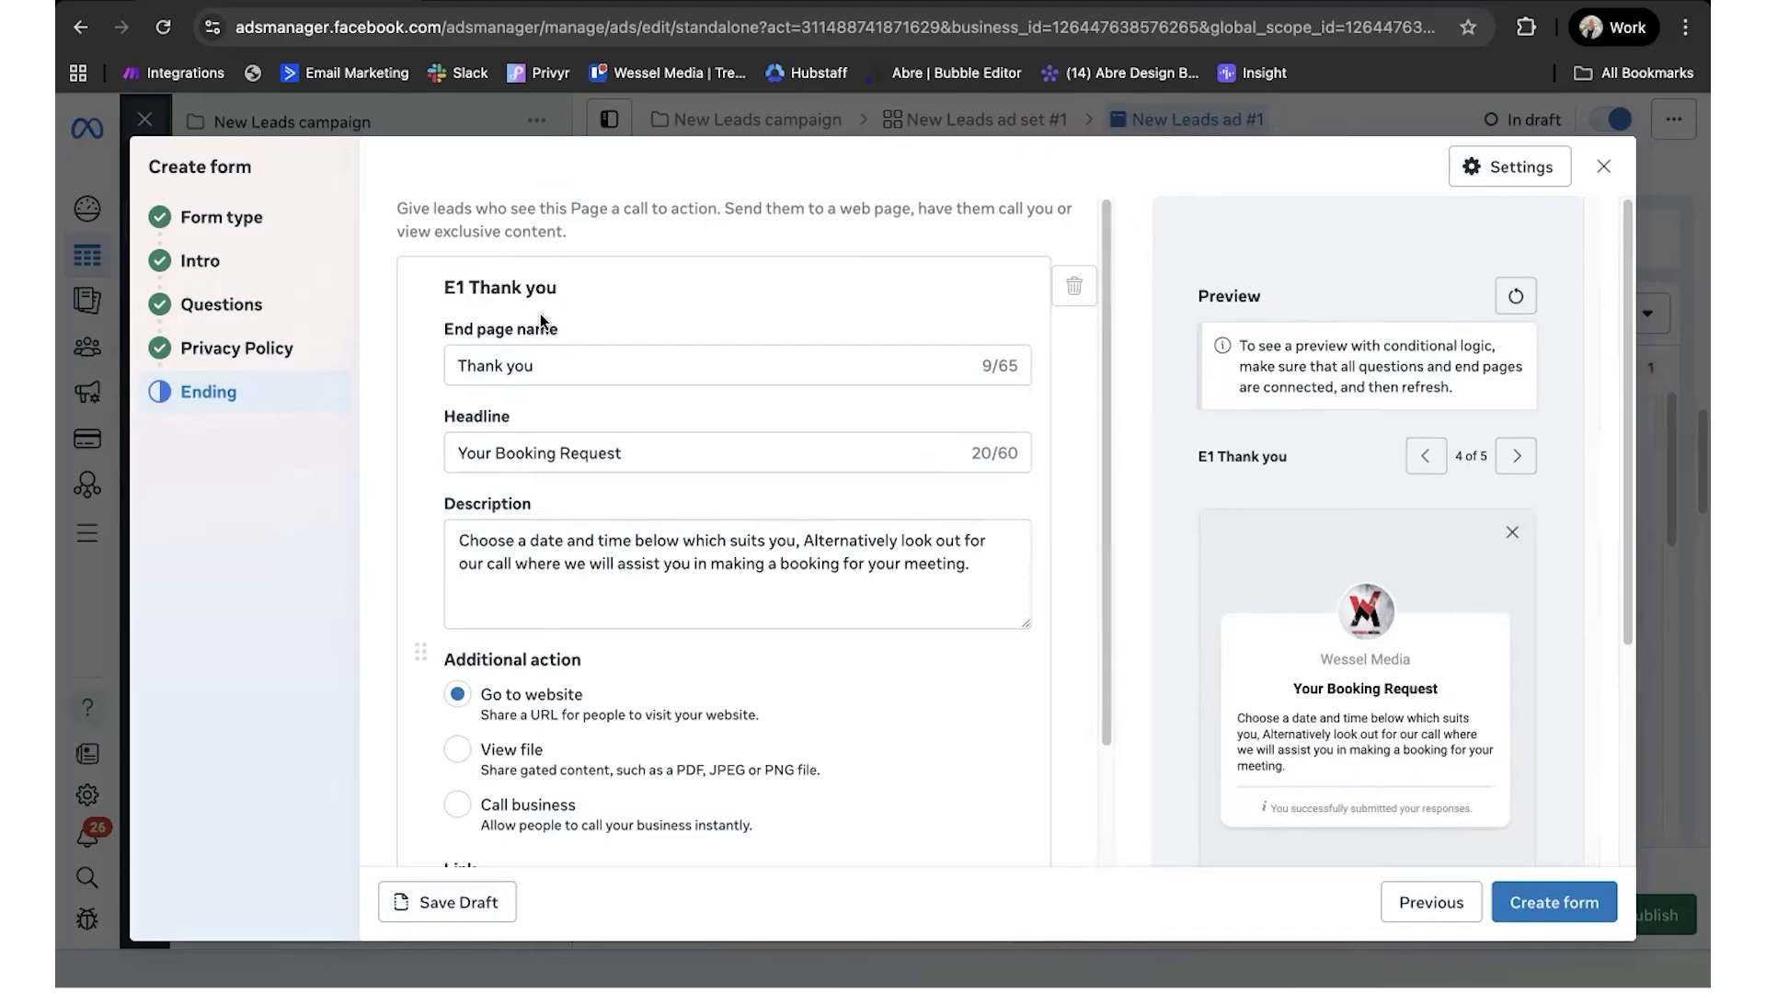
{"action": "scroll", "coordinate": [543, 331], "scroll_direction": "down", "scroll_amount": 5}
Step: Review the "End page for non-leads" text, call to action and link, and close the form without creating it
{"action": "left_click", "coordinate": [564, 680]}
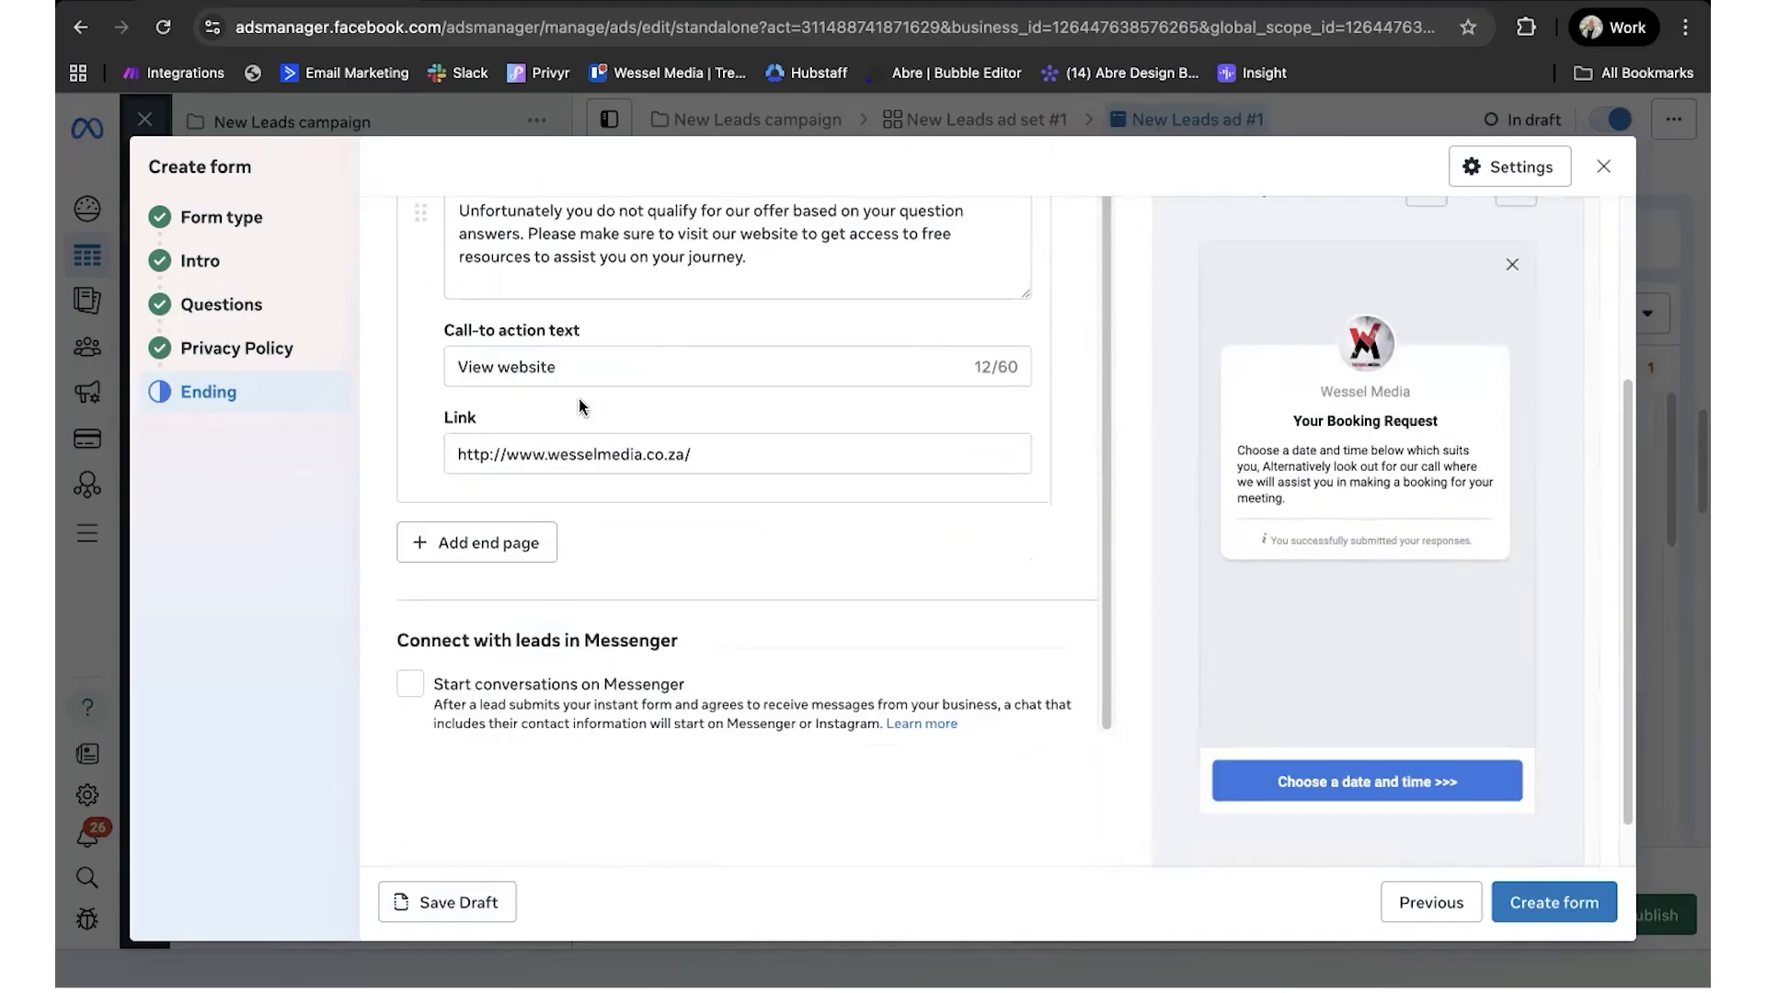
{"action": "scroll", "coordinate": [687, 529], "scroll_direction": "up", "scroll_amount": 2}
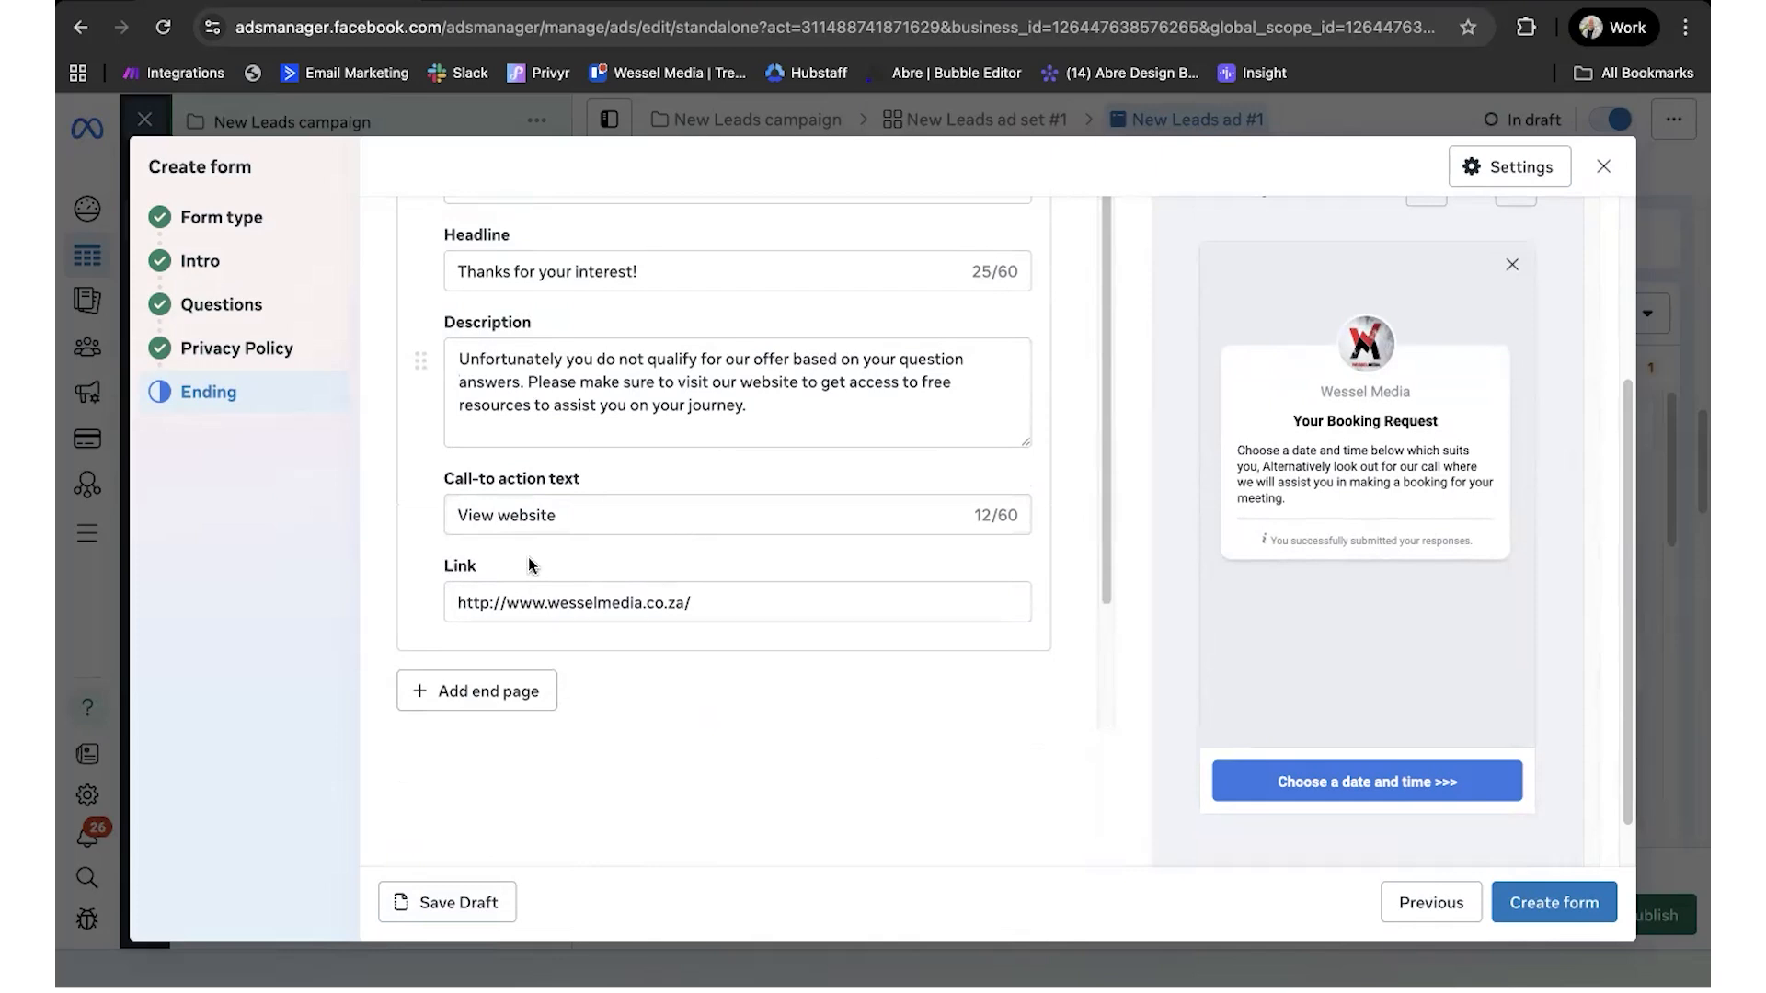
{"action": "scroll", "coordinate": [531, 571], "scroll_direction": "up", "scroll_amount": 3}
{"action": "scroll", "coordinate": [572, 485], "scroll_direction": "down", "scroll_amount": 2}
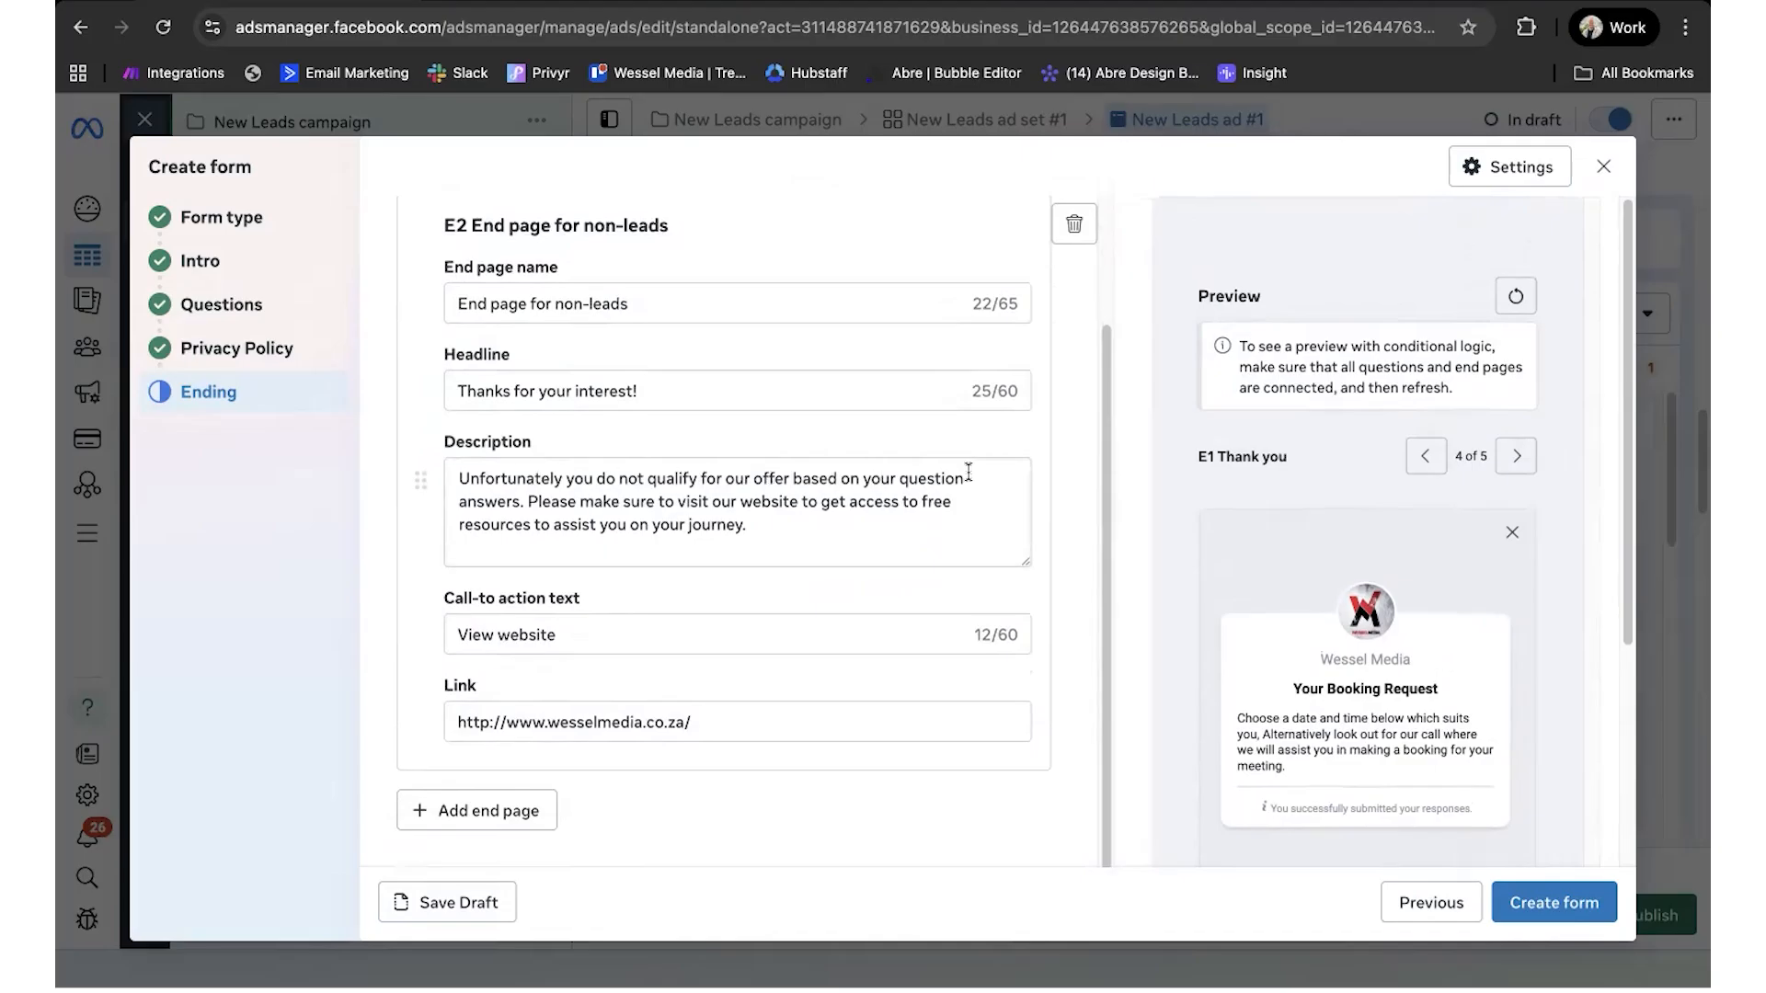
{"action": "scroll", "coordinate": [754, 466], "scroll_direction": "down", "scroll_amount": 2}
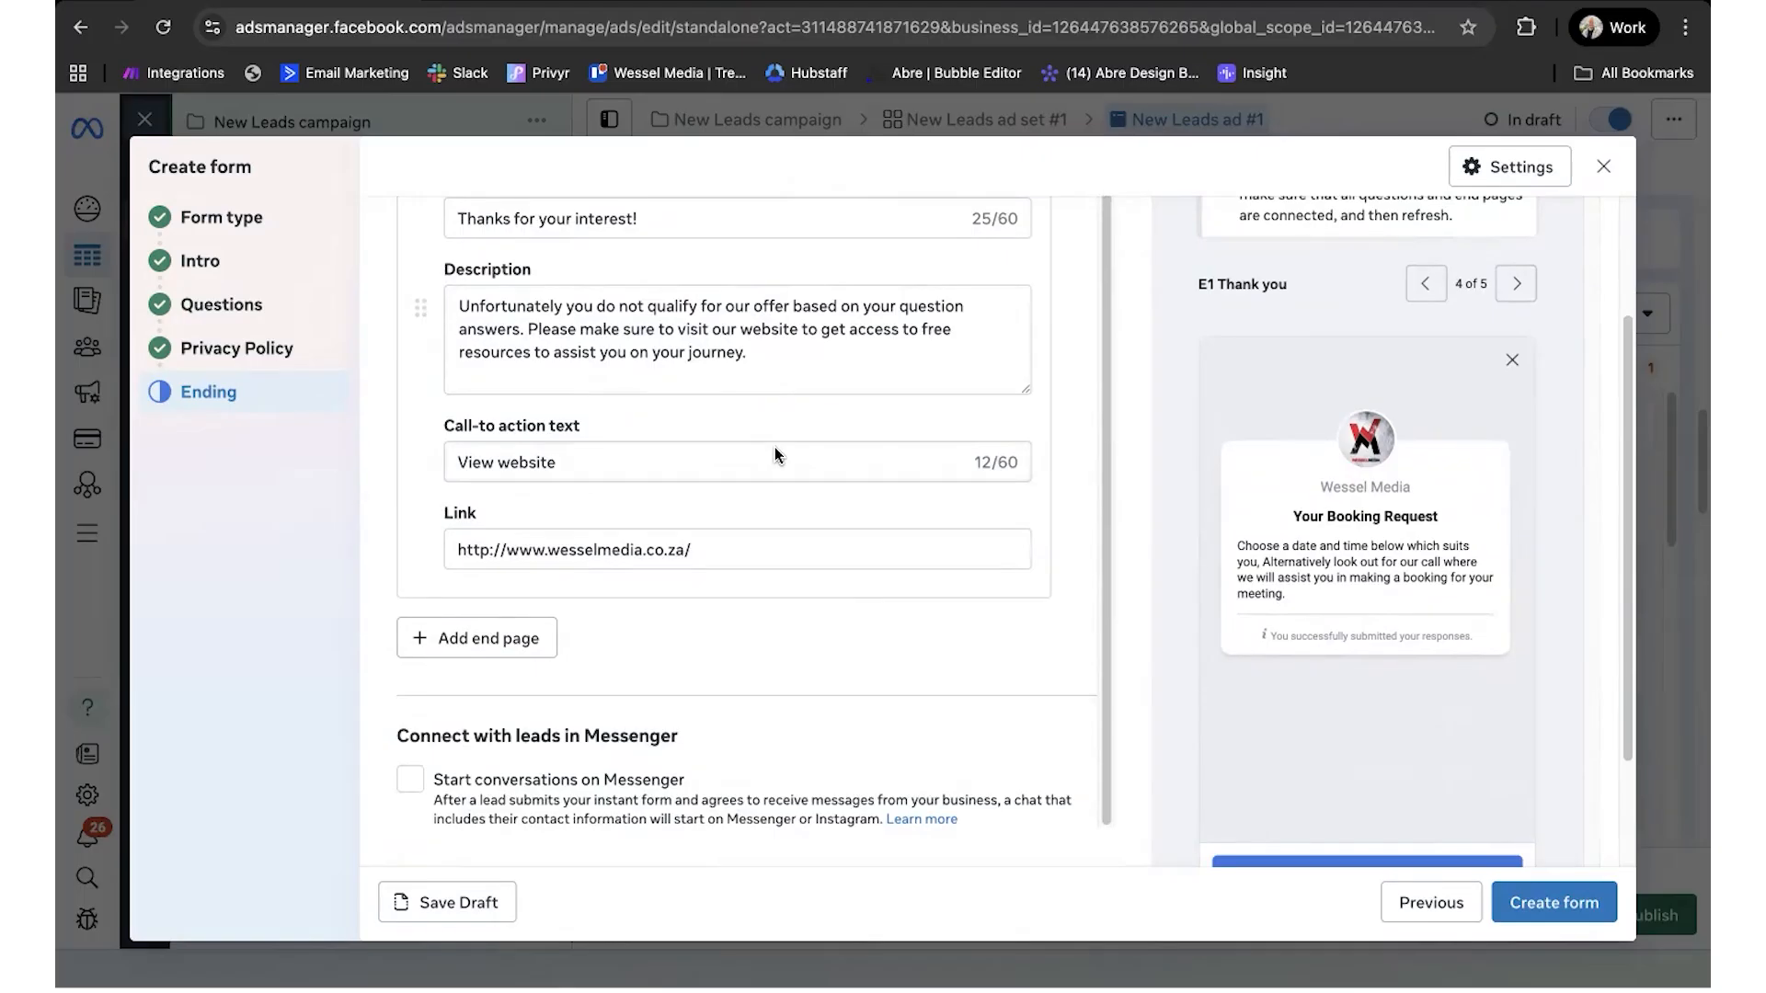
{"action": "scroll", "coordinate": [1046, 411], "scroll_direction": "up", "scroll_amount": 3}
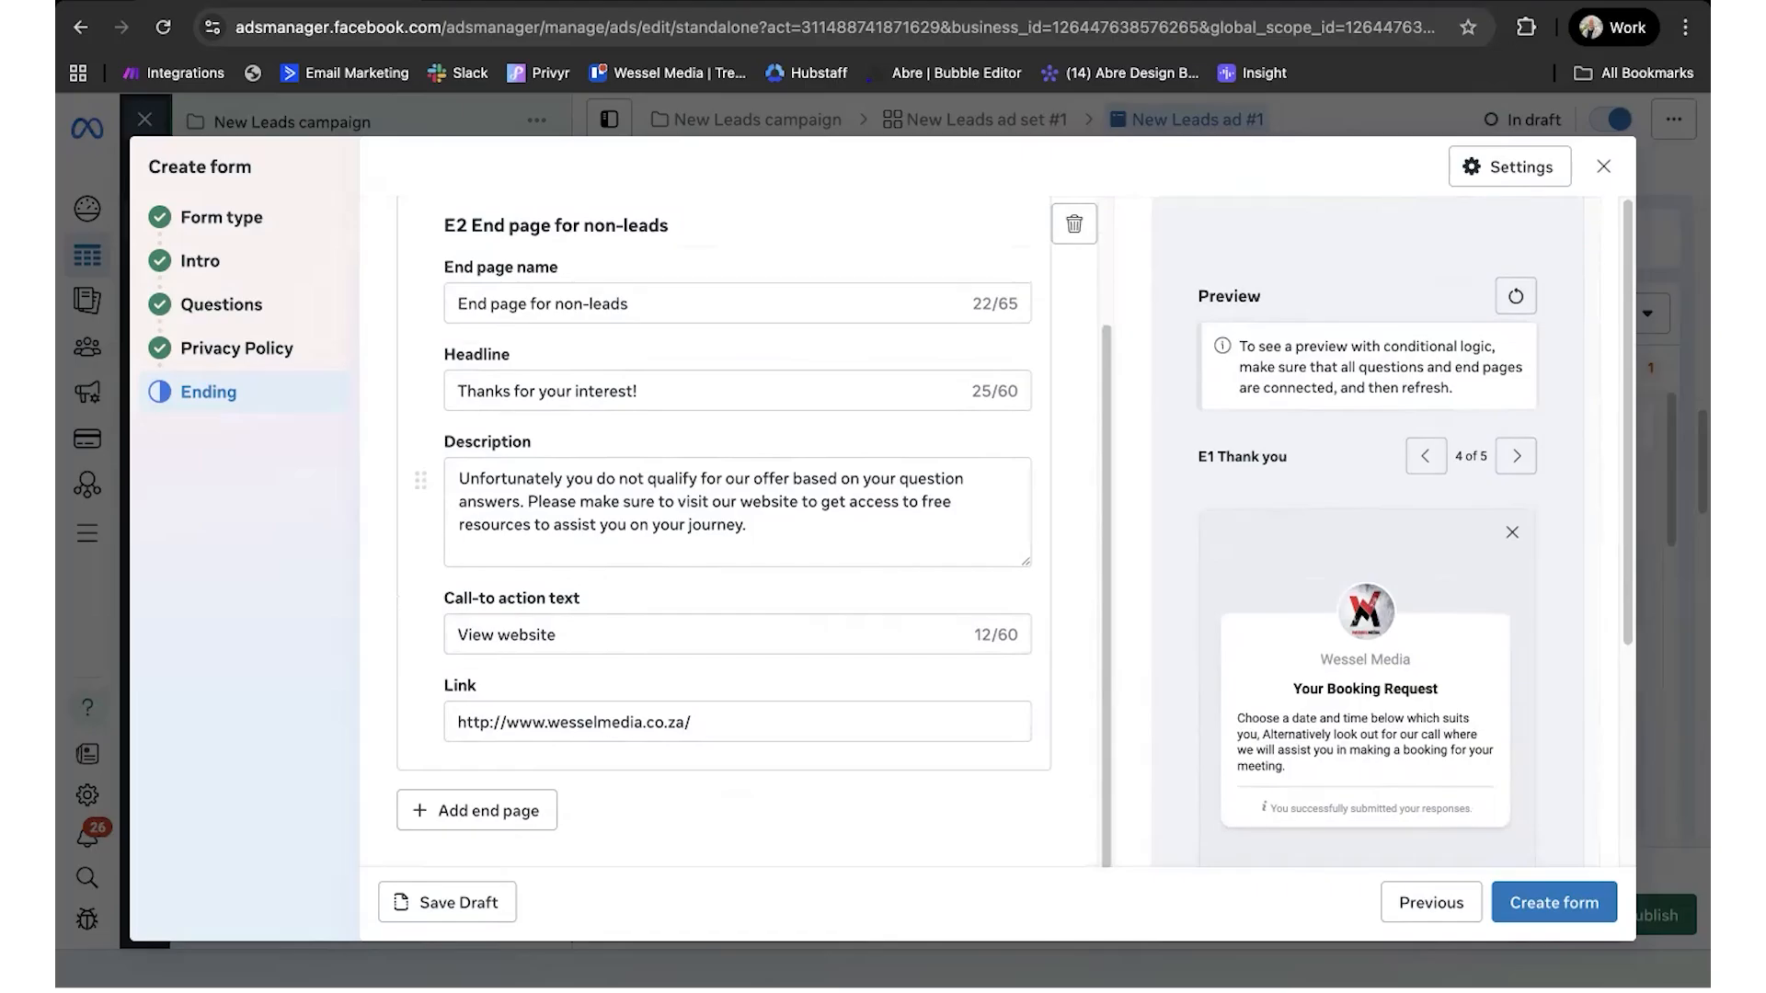
{"action": "left_click", "coordinate": [1603, 166]}
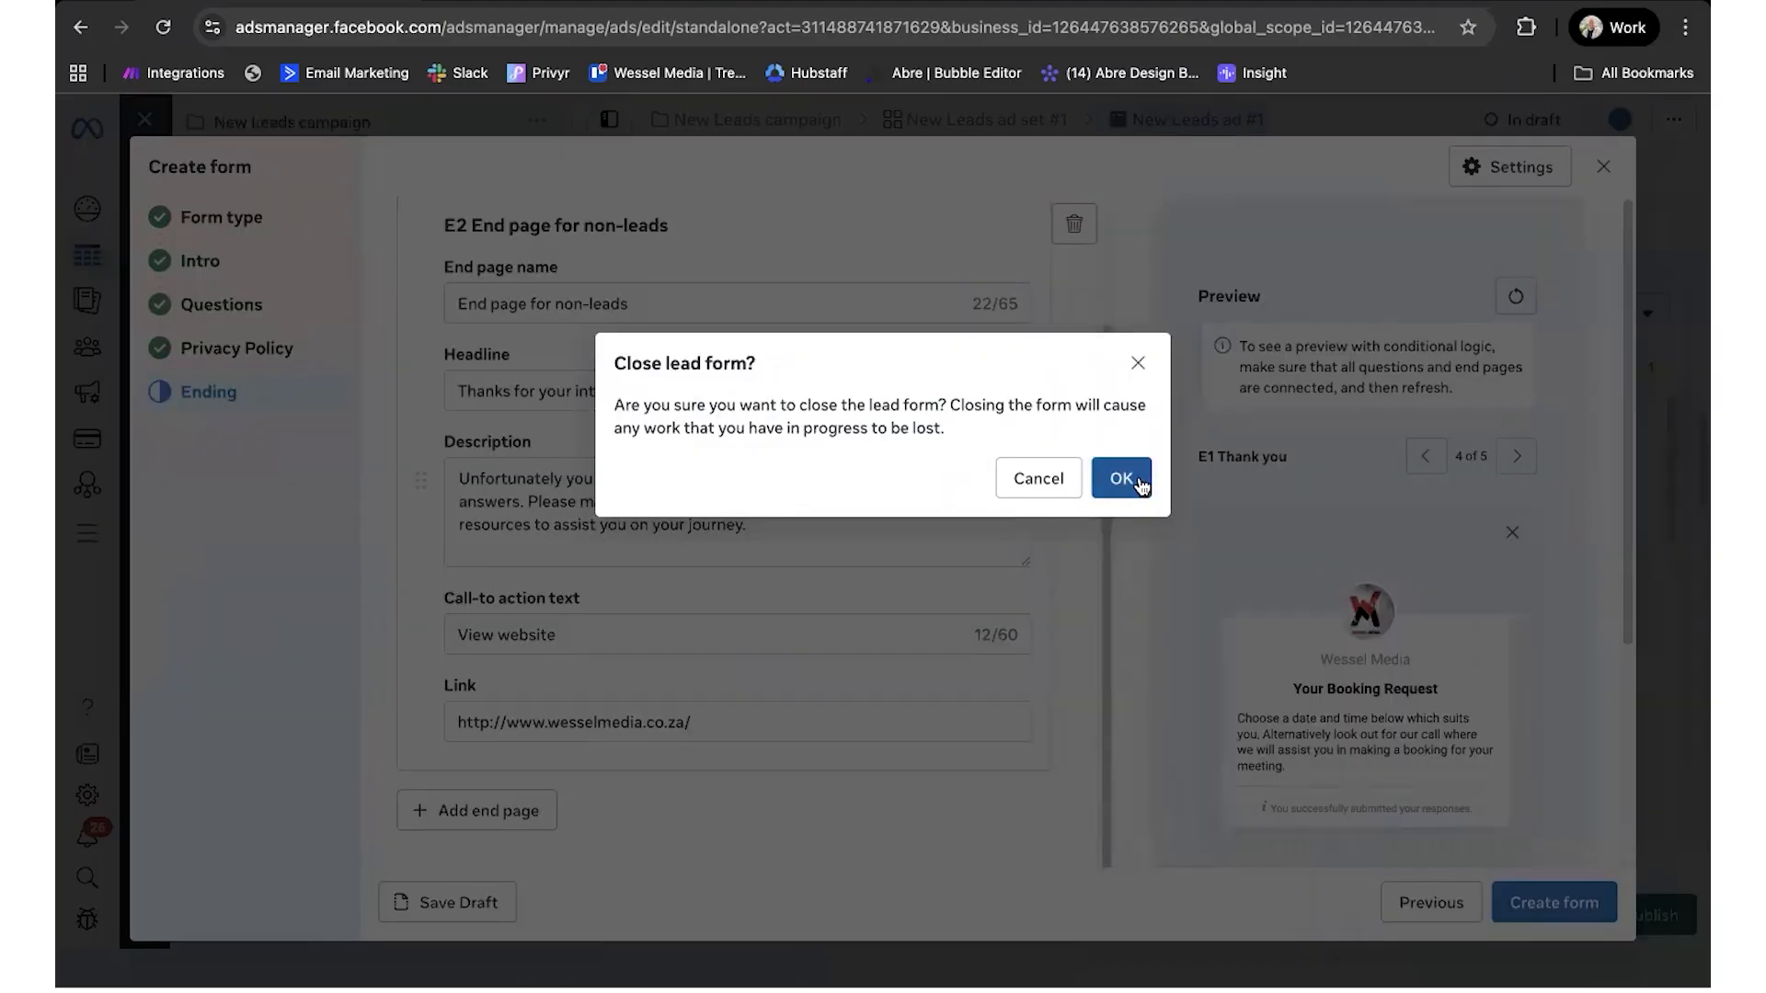
{"action": "left_click", "coordinate": [1118, 478]}
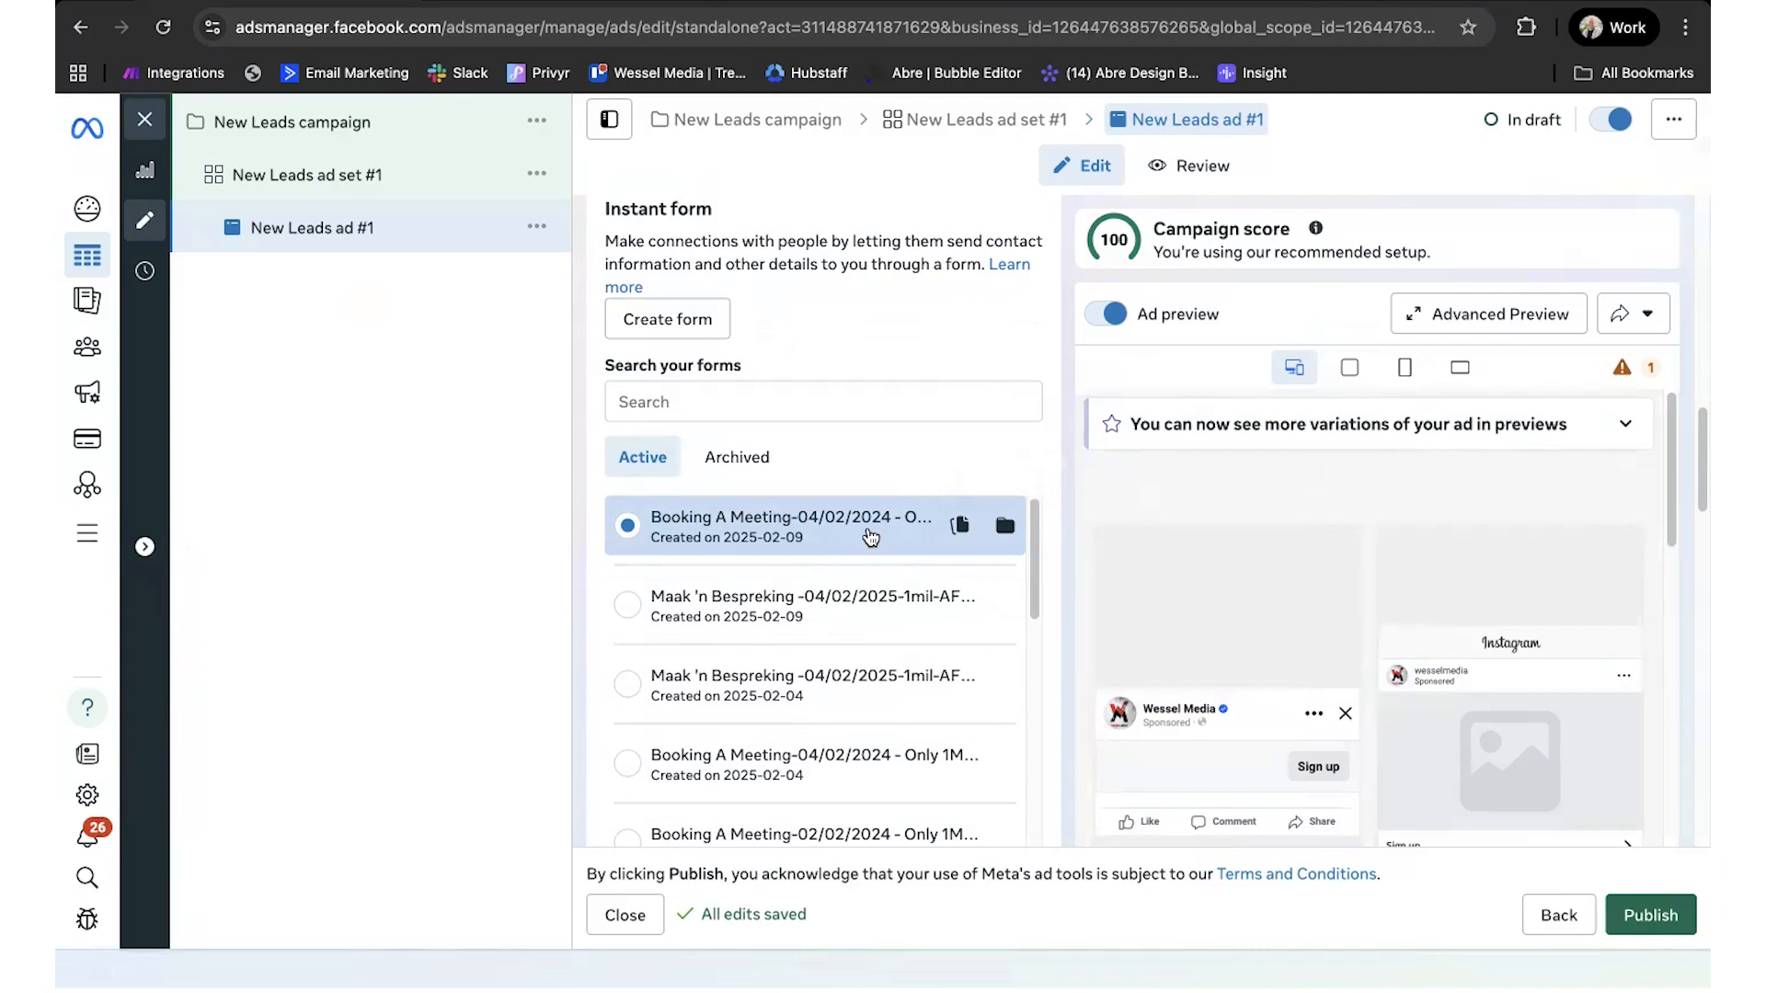
Step: Set up the ad creative as an image ad and browse the account, Instagram and page images available
{"action": "scroll", "coordinate": [872, 510], "scroll_direction": "up", "scroll_amount": 3}
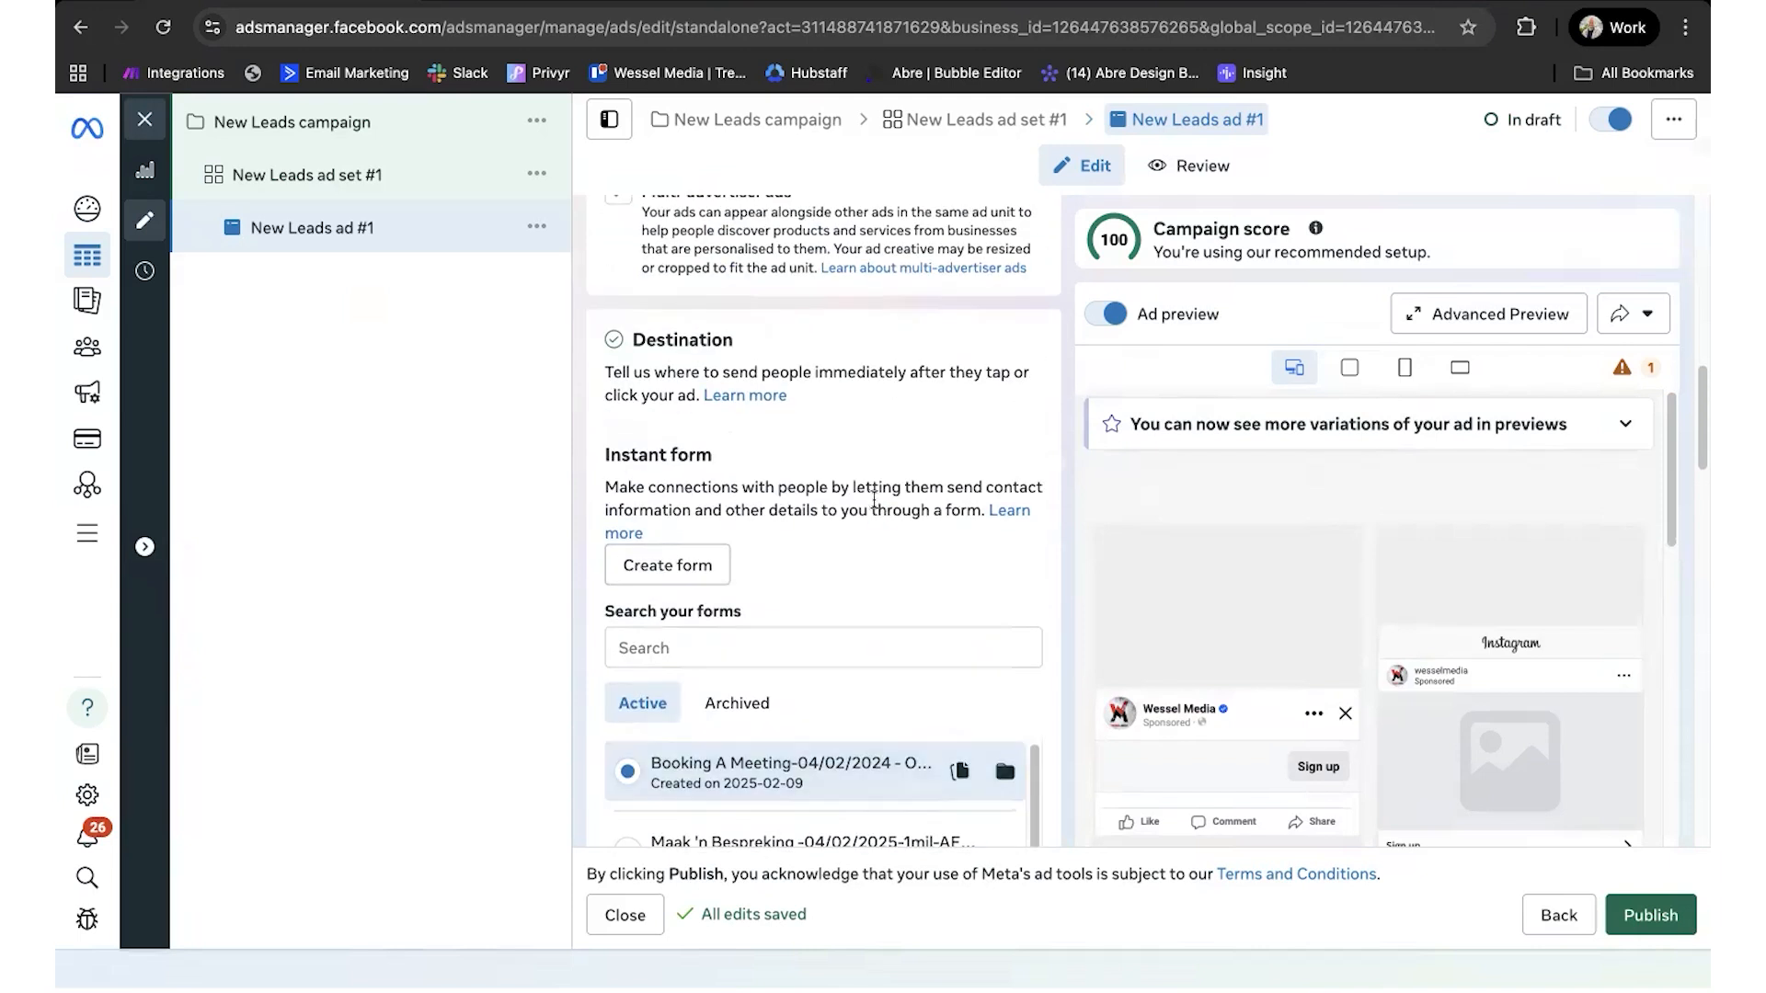
{"action": "scroll", "coordinate": [874, 499], "scroll_direction": "down", "scroll_amount": 10}
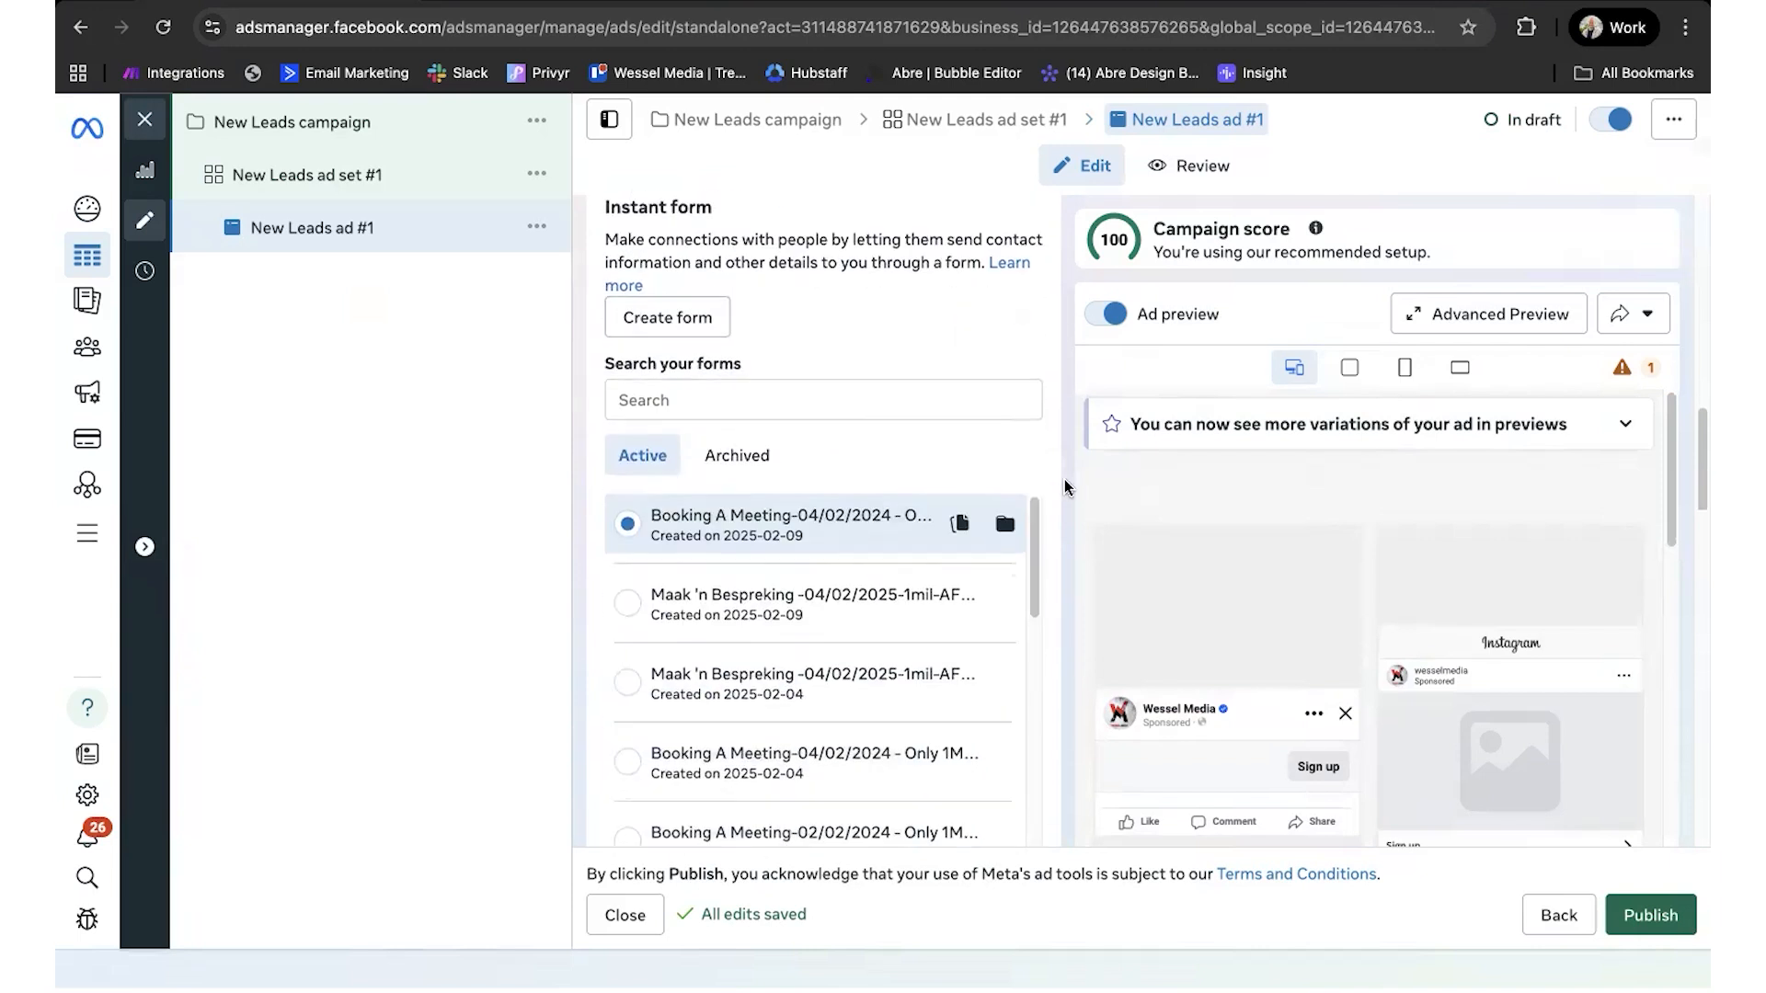
{"action": "scroll", "coordinate": [1064, 486], "scroll_direction": "down", "scroll_amount": 8}
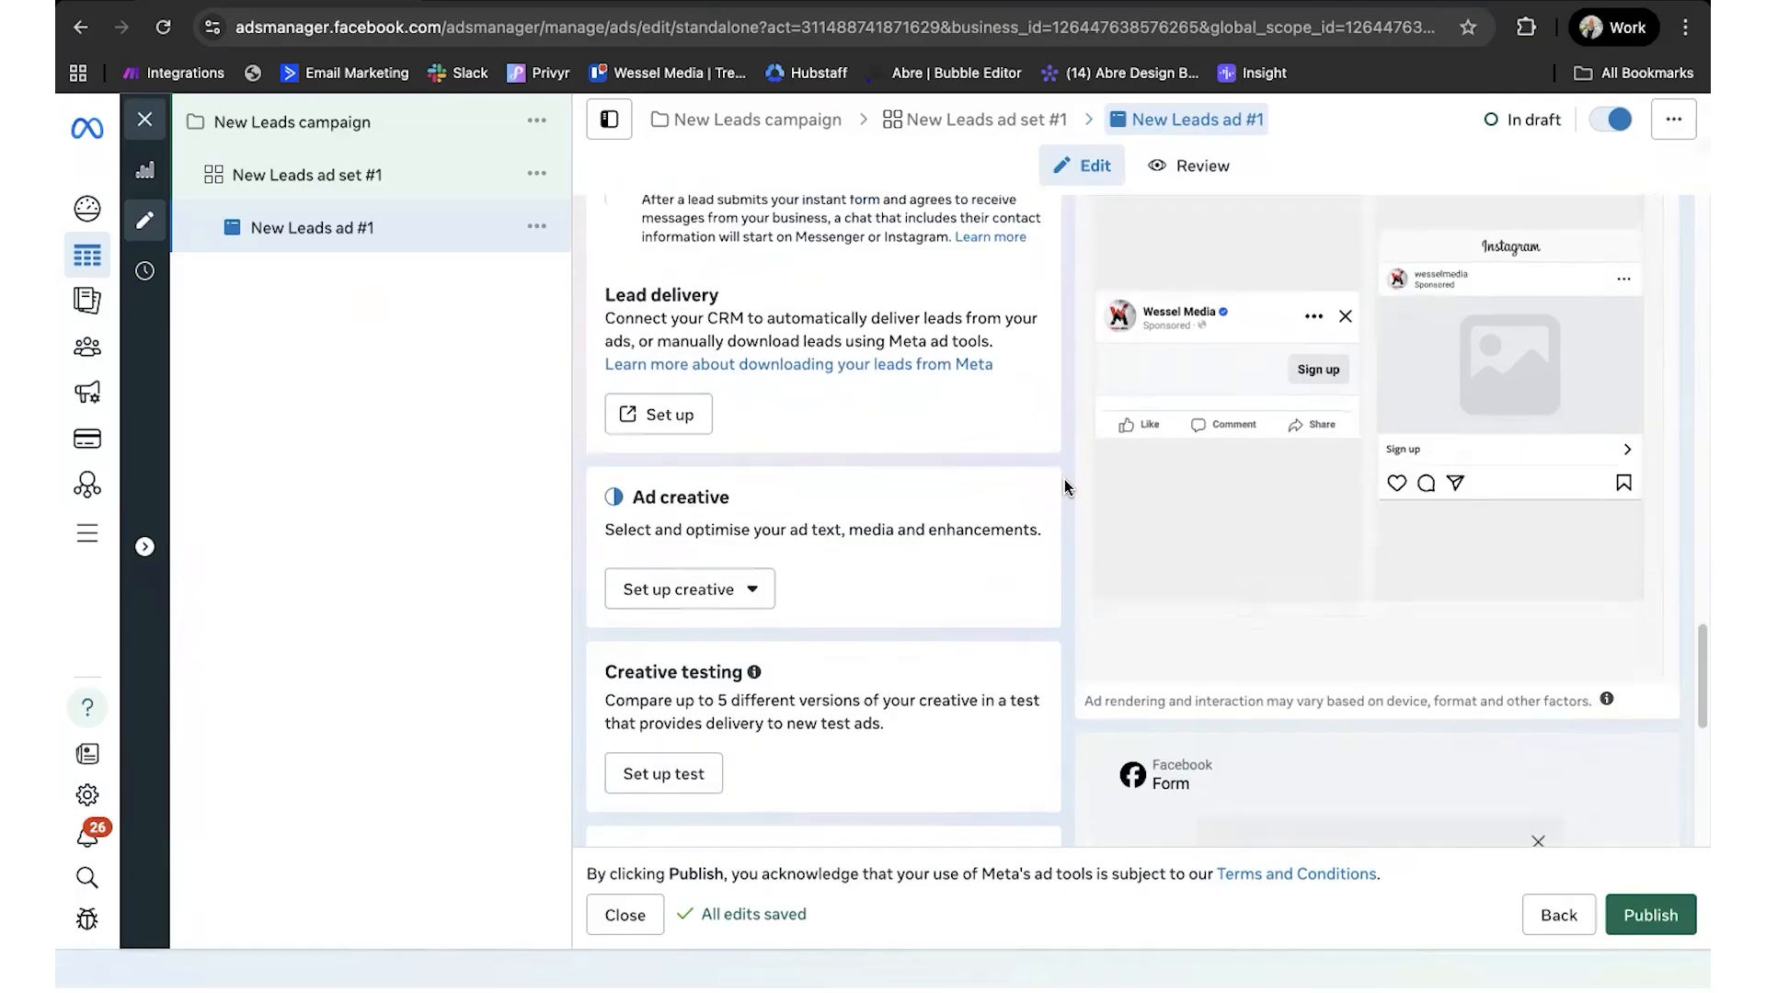
{"action": "scroll", "coordinate": [1064, 486], "scroll_direction": "down", "scroll_amount": 3}
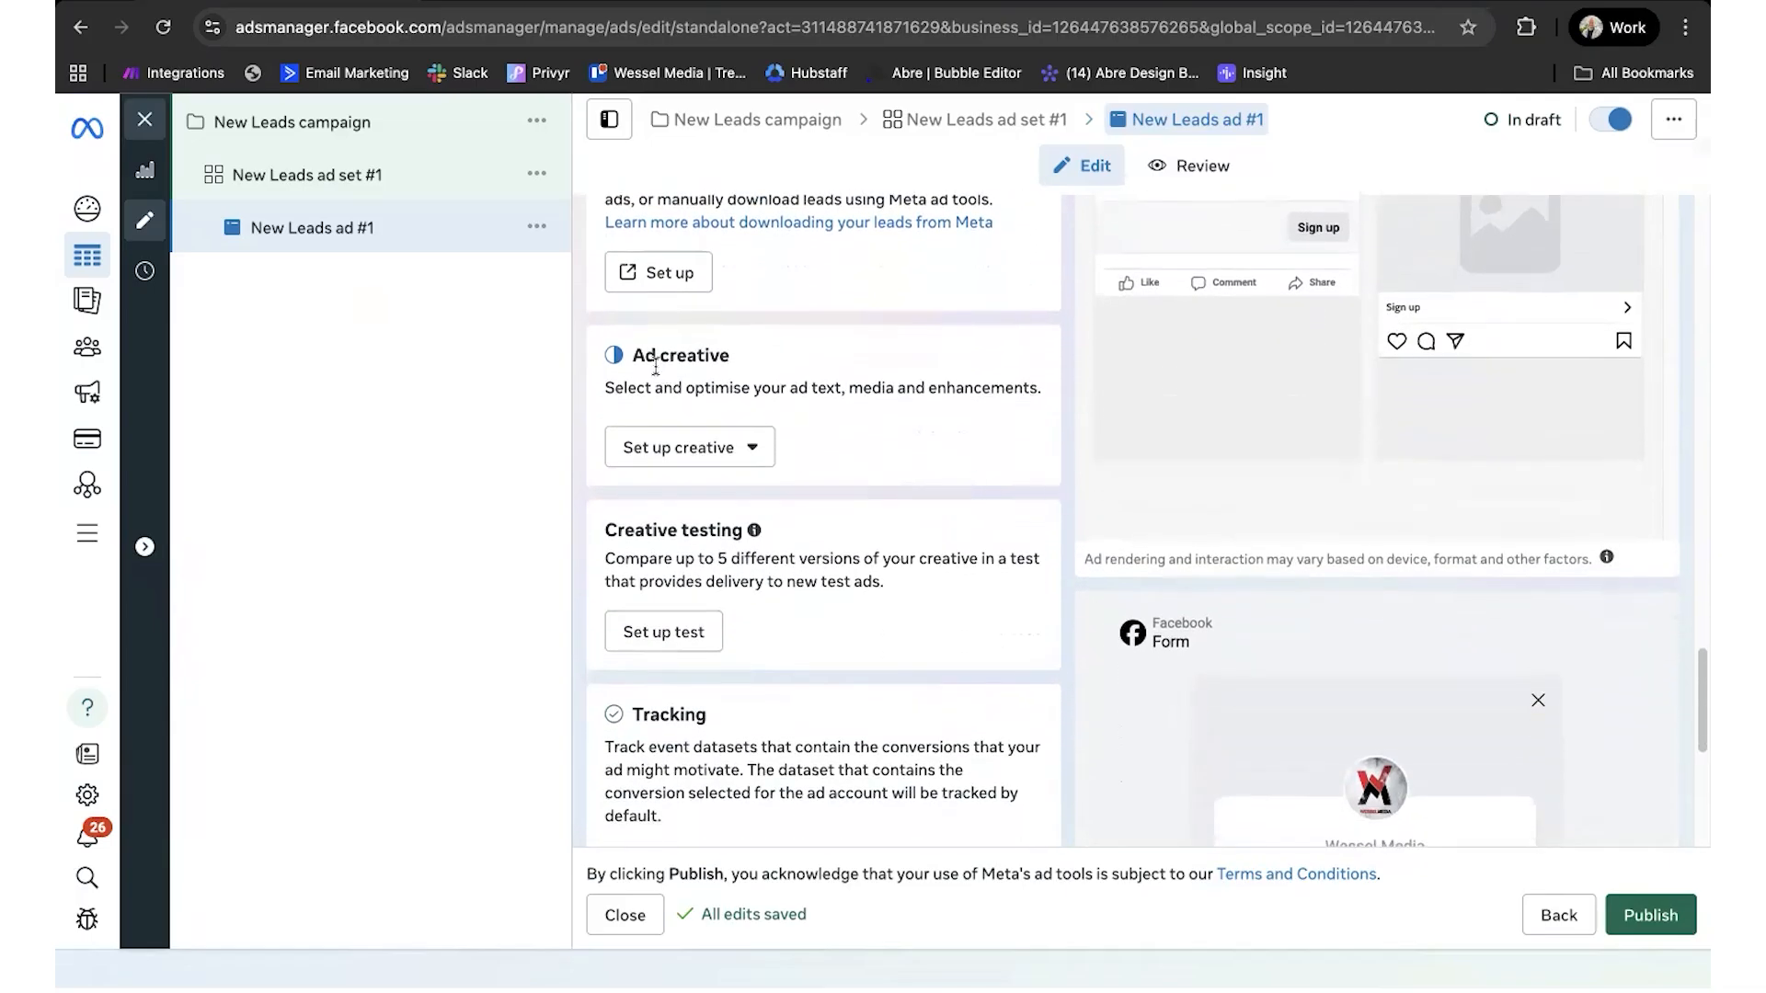
{"action": "scroll", "coordinate": [743, 367], "scroll_direction": "up", "scroll_amount": 2}
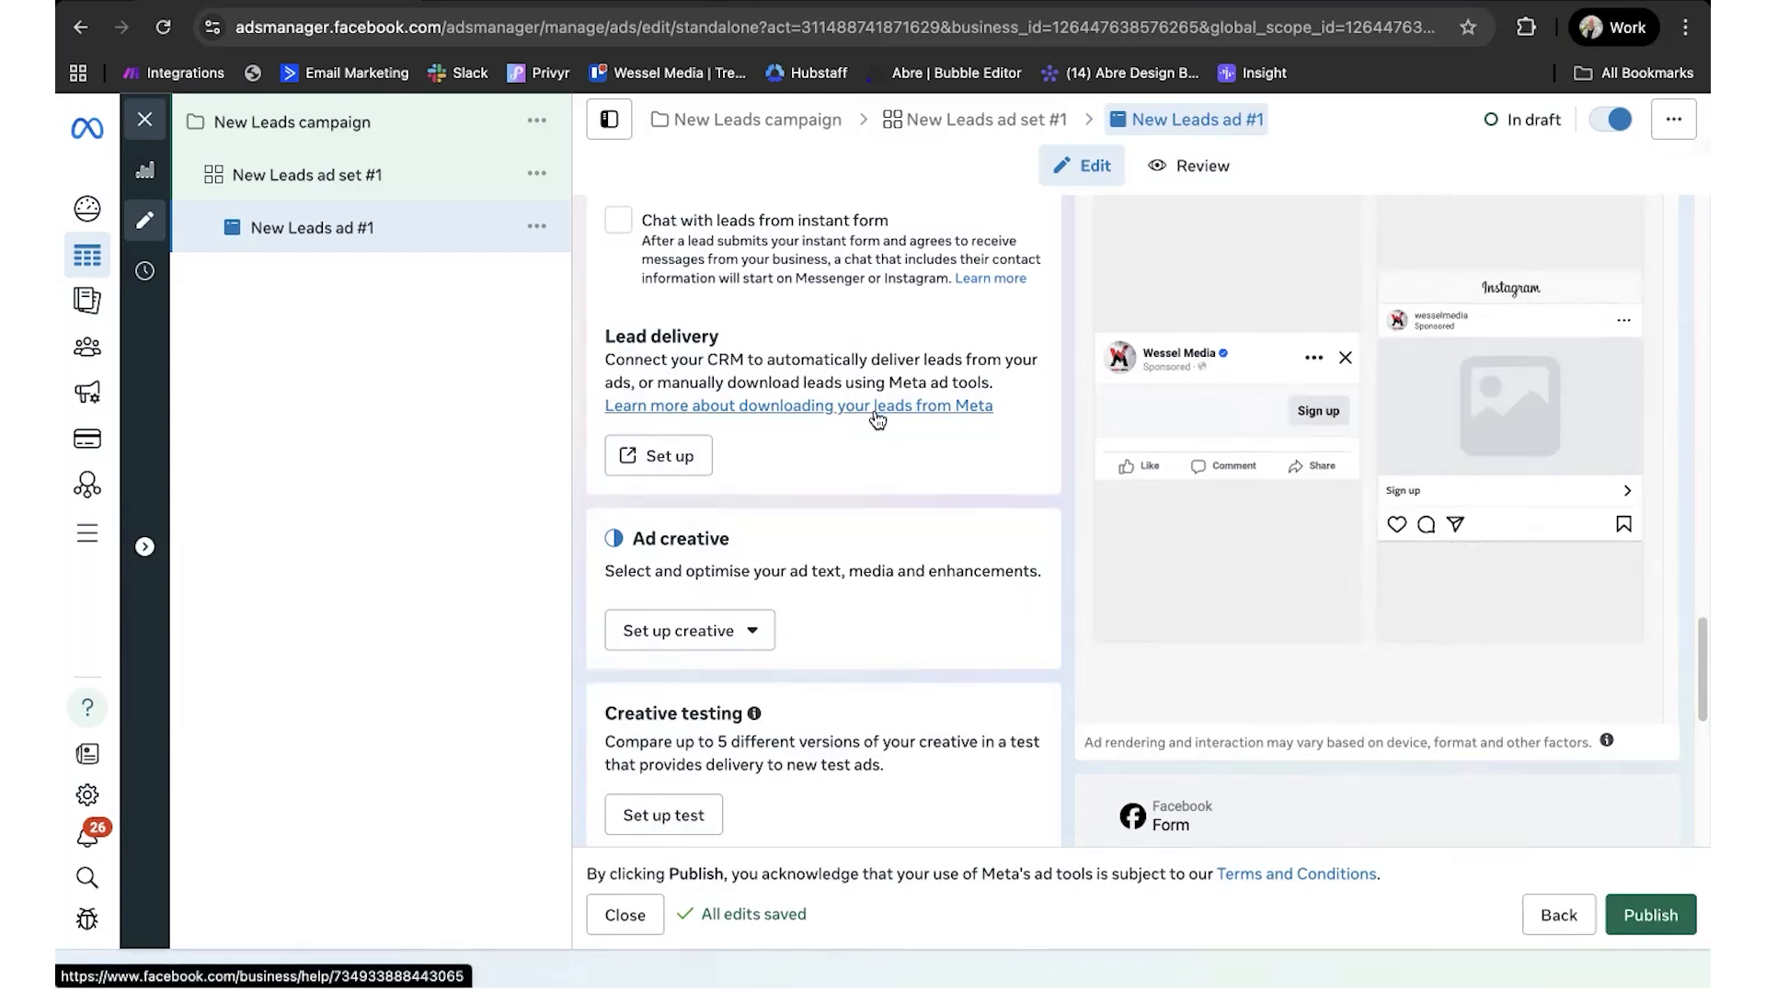
{"action": "scroll", "coordinate": [940, 430], "scroll_direction": "down", "scroll_amount": 3}
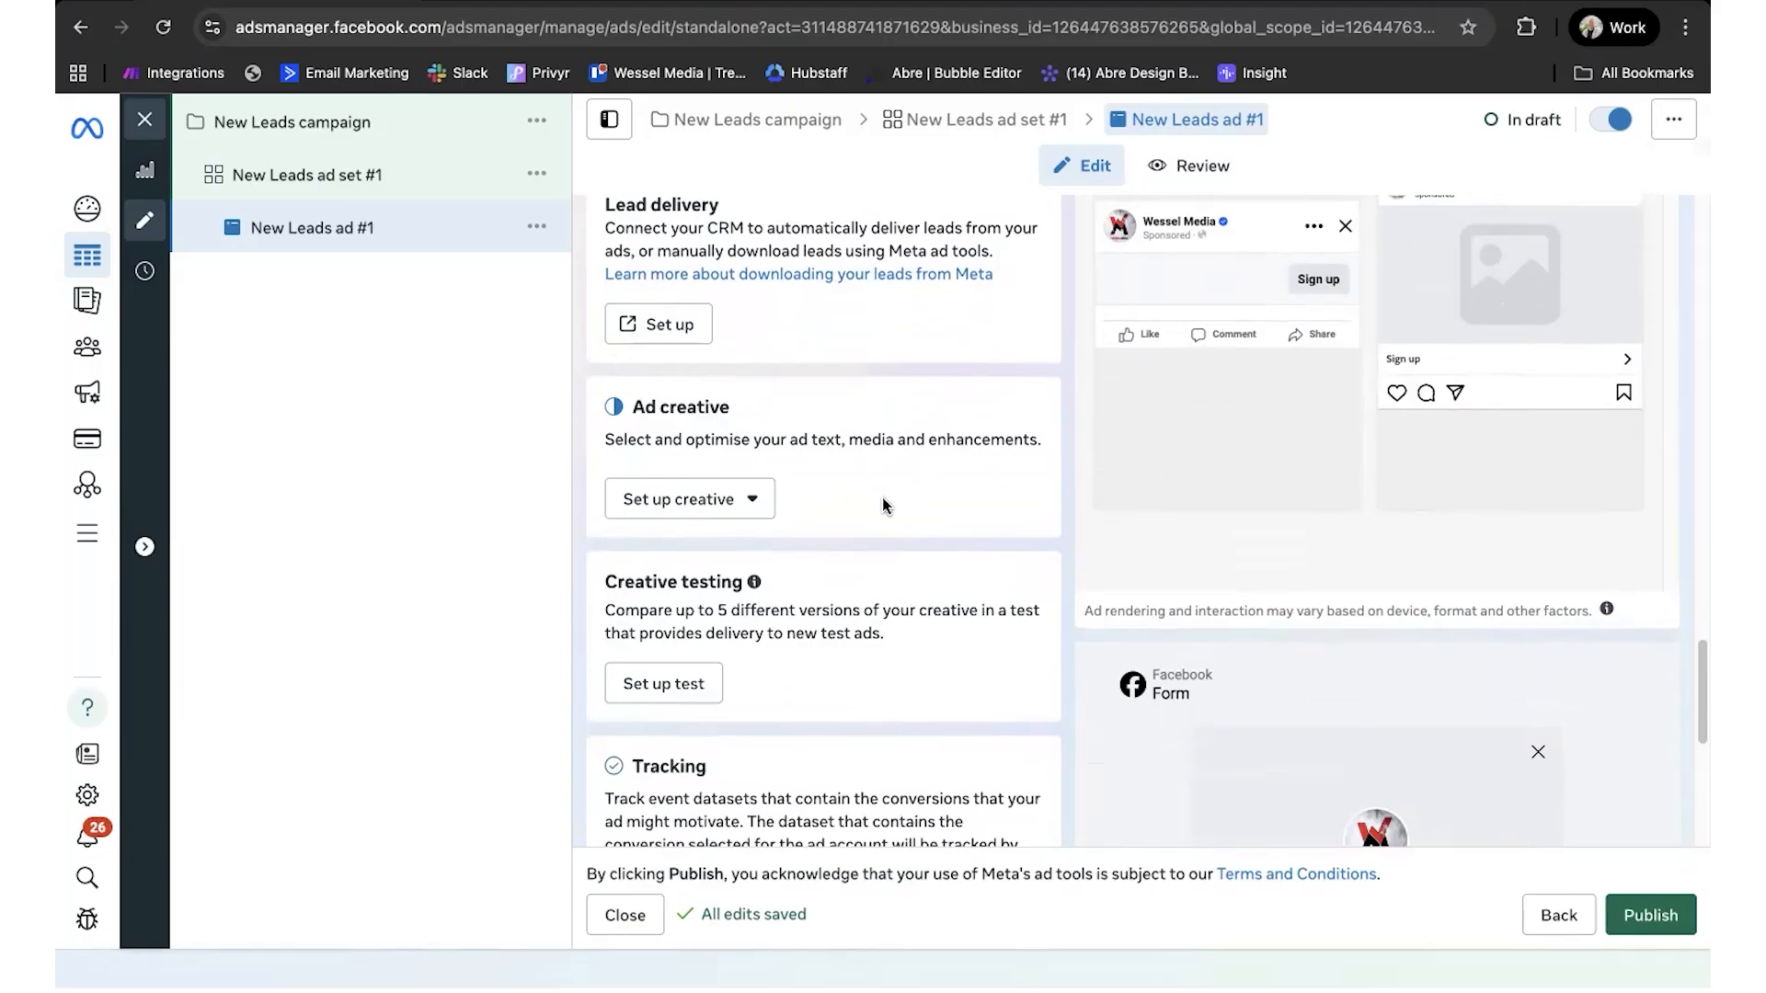
{"action": "left_click", "coordinate": [690, 507]}
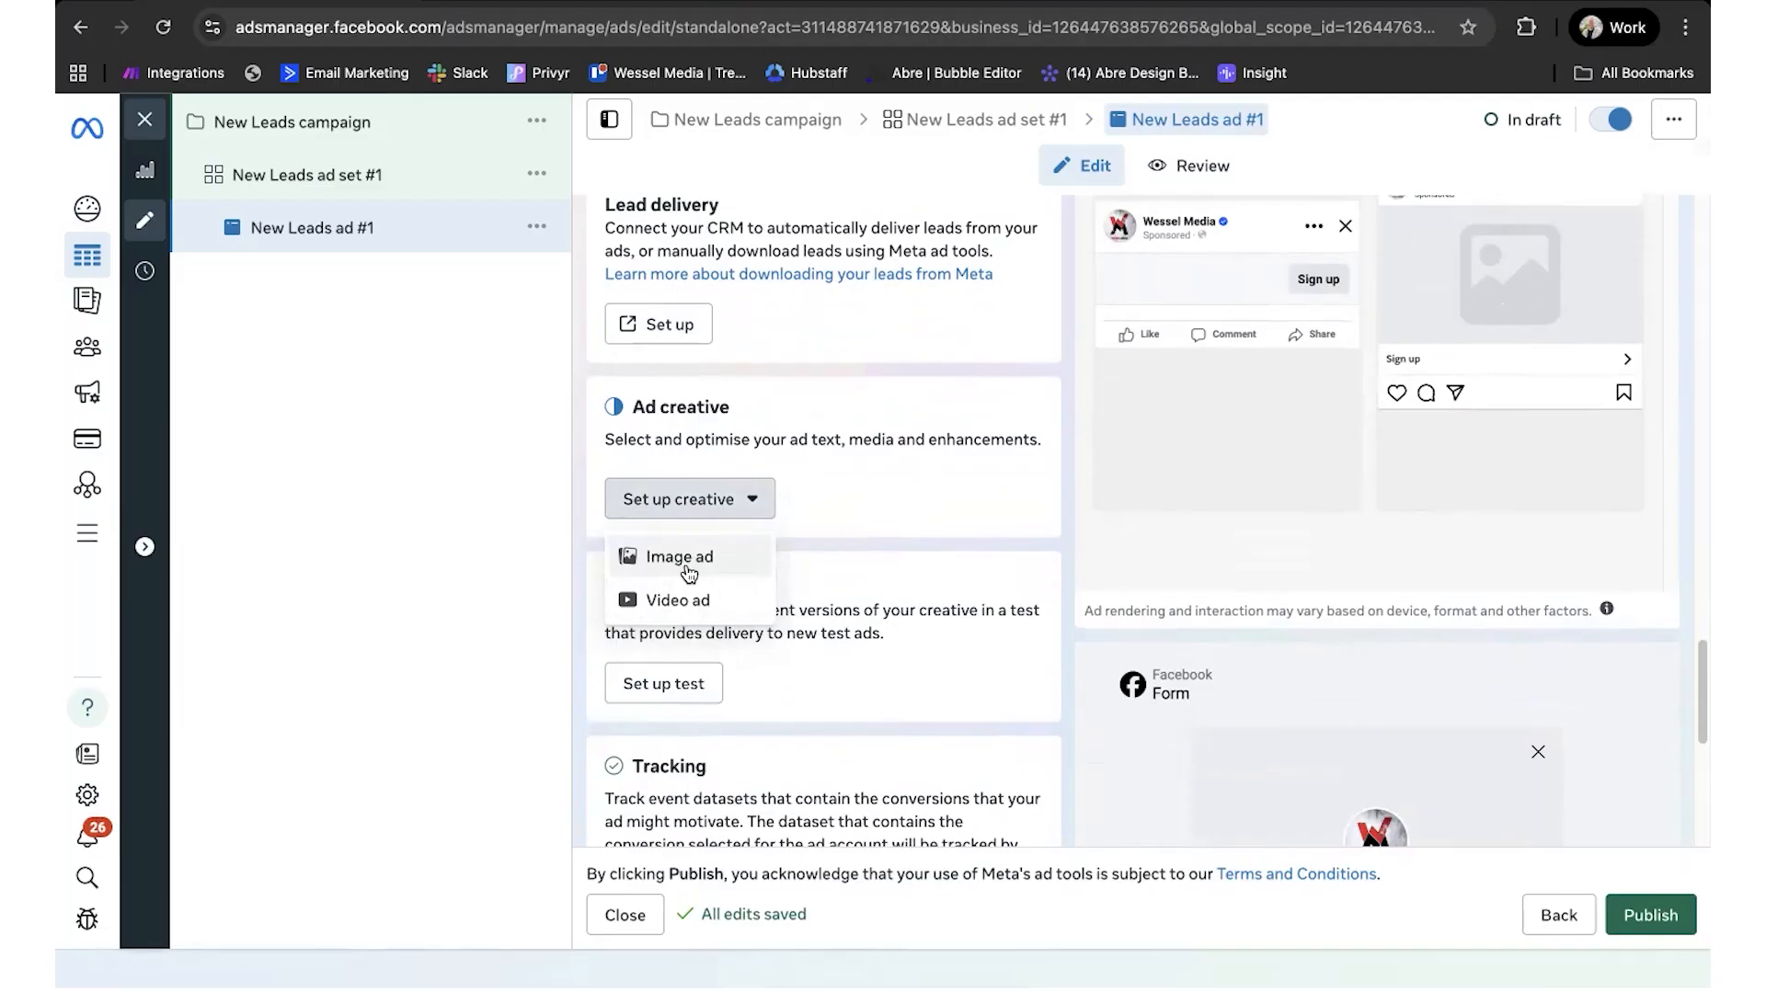
{"action": "left_click", "coordinate": [687, 561]}
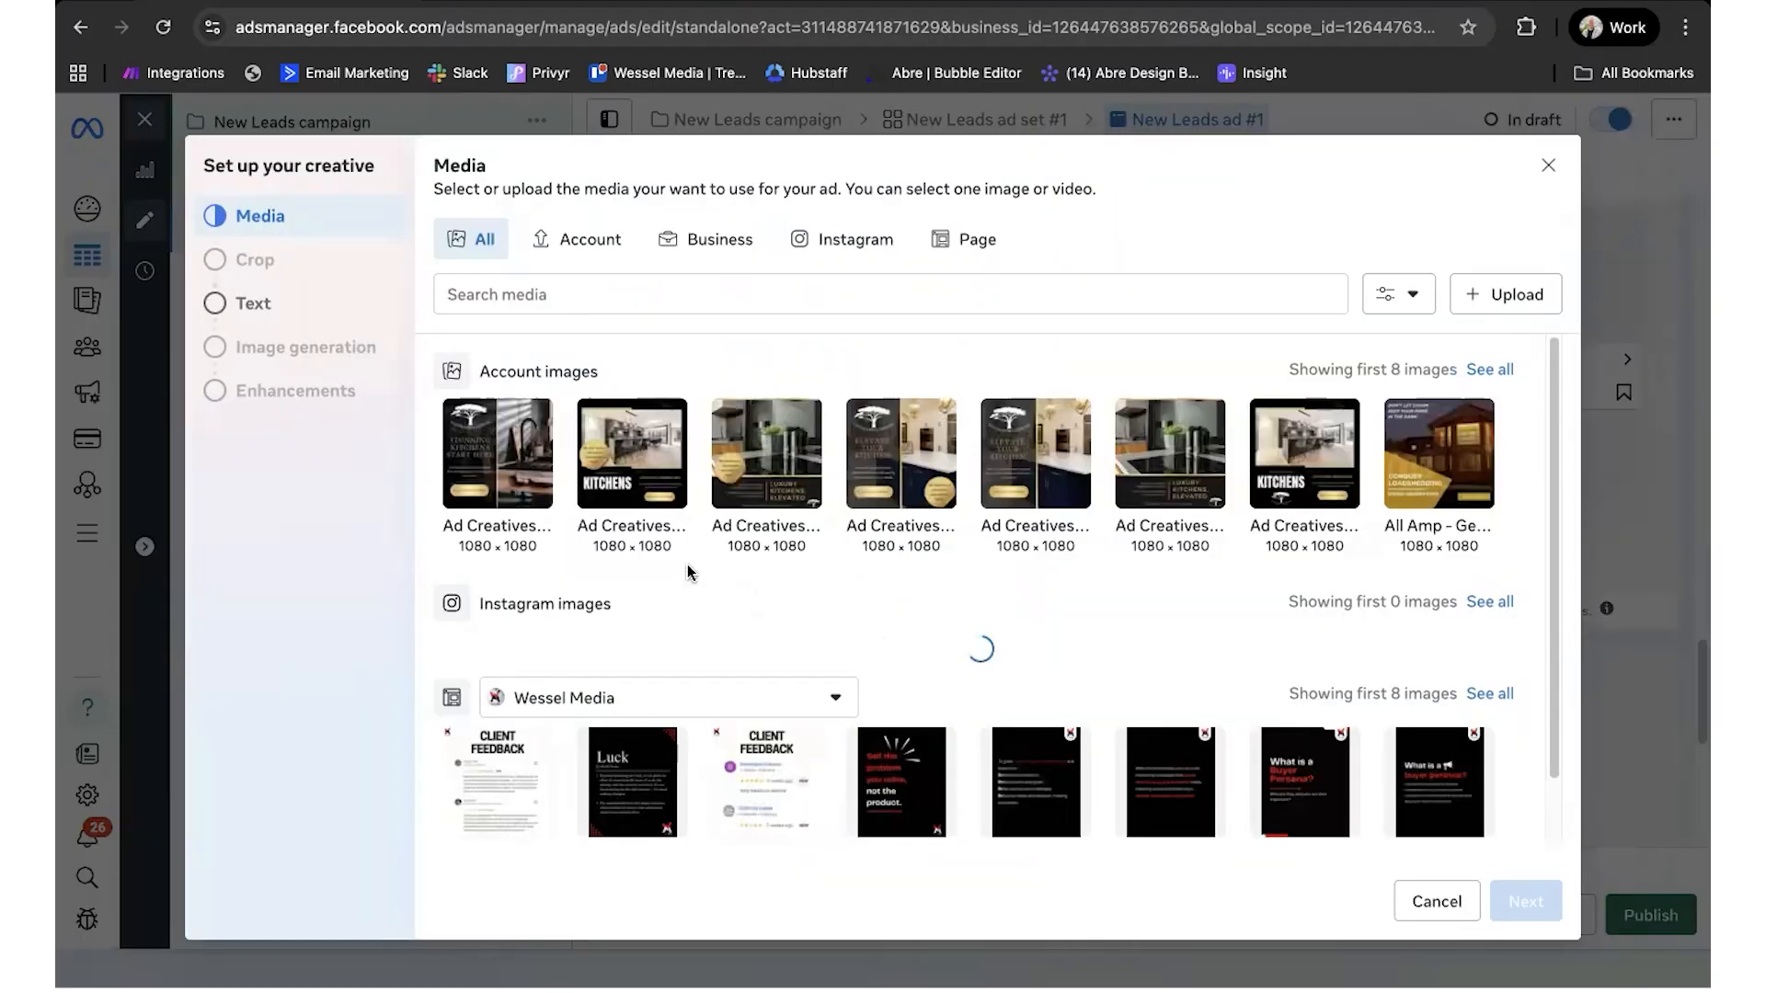
{"action": "scroll", "coordinate": [740, 562], "scroll_direction": "down", "scroll_amount": 2}
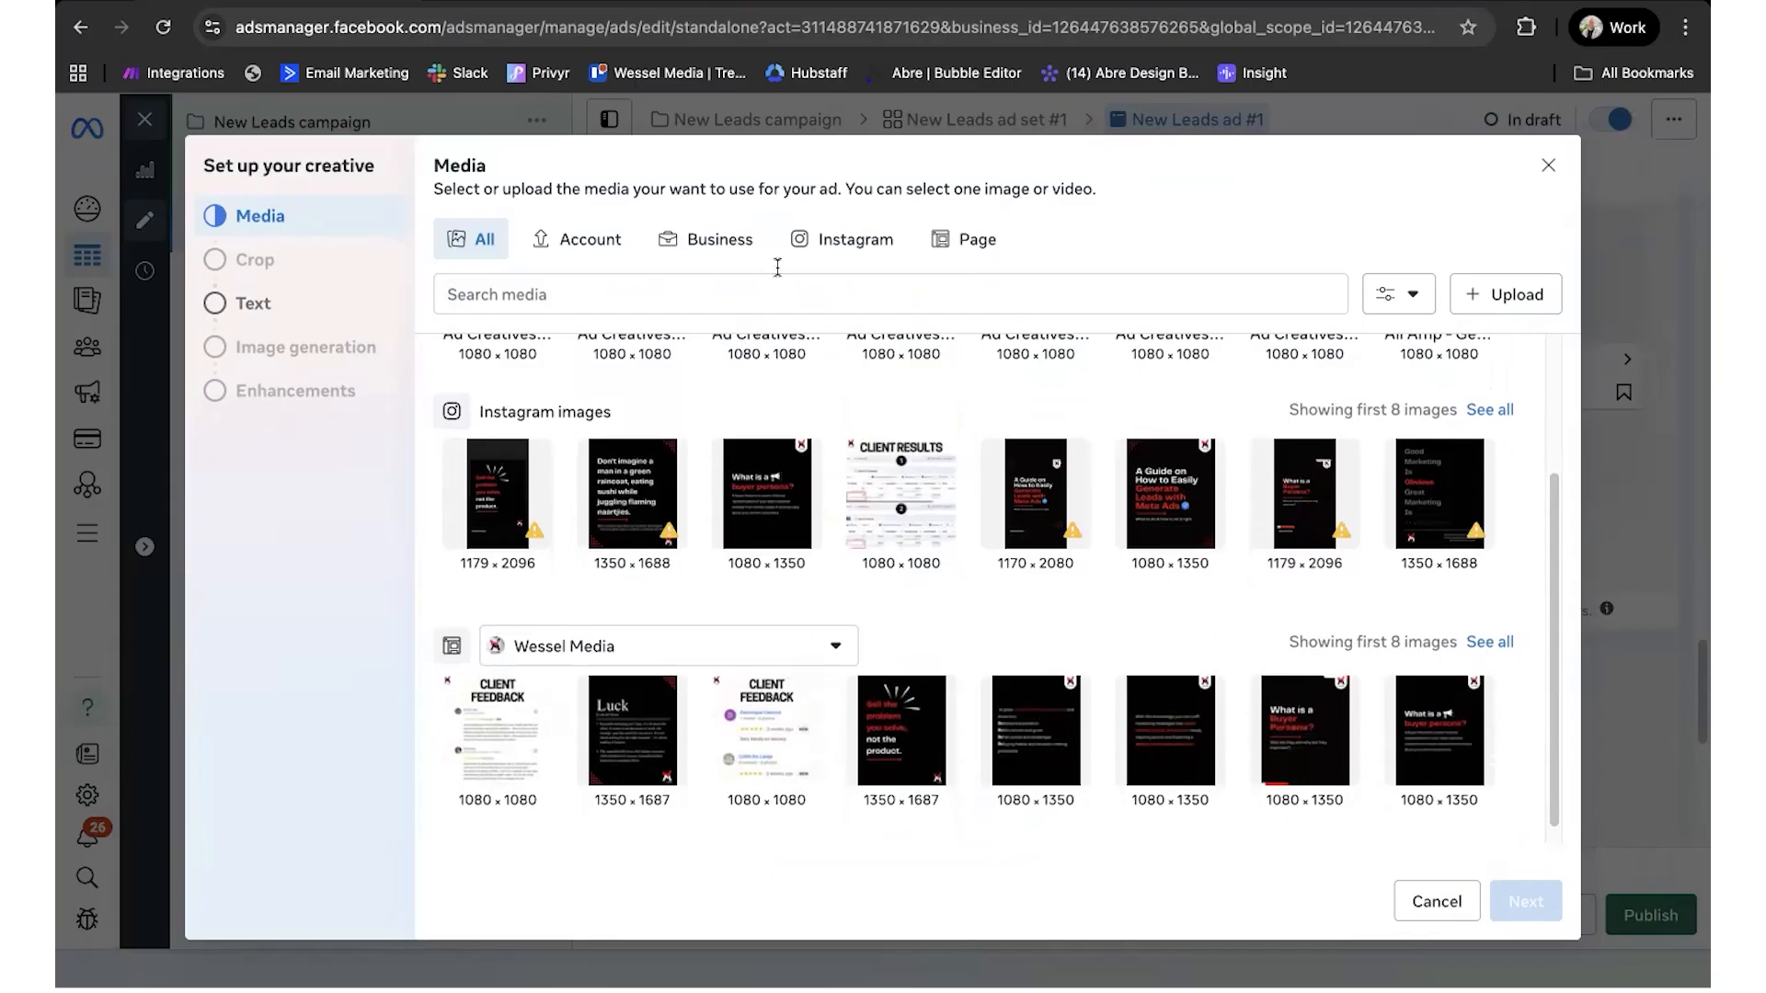
Step: Look at the ad design in Canva, switch to the "Test Captions" Google Doc and copy its entire caption text
{"action": "left_click", "coordinate": [594, 2]}
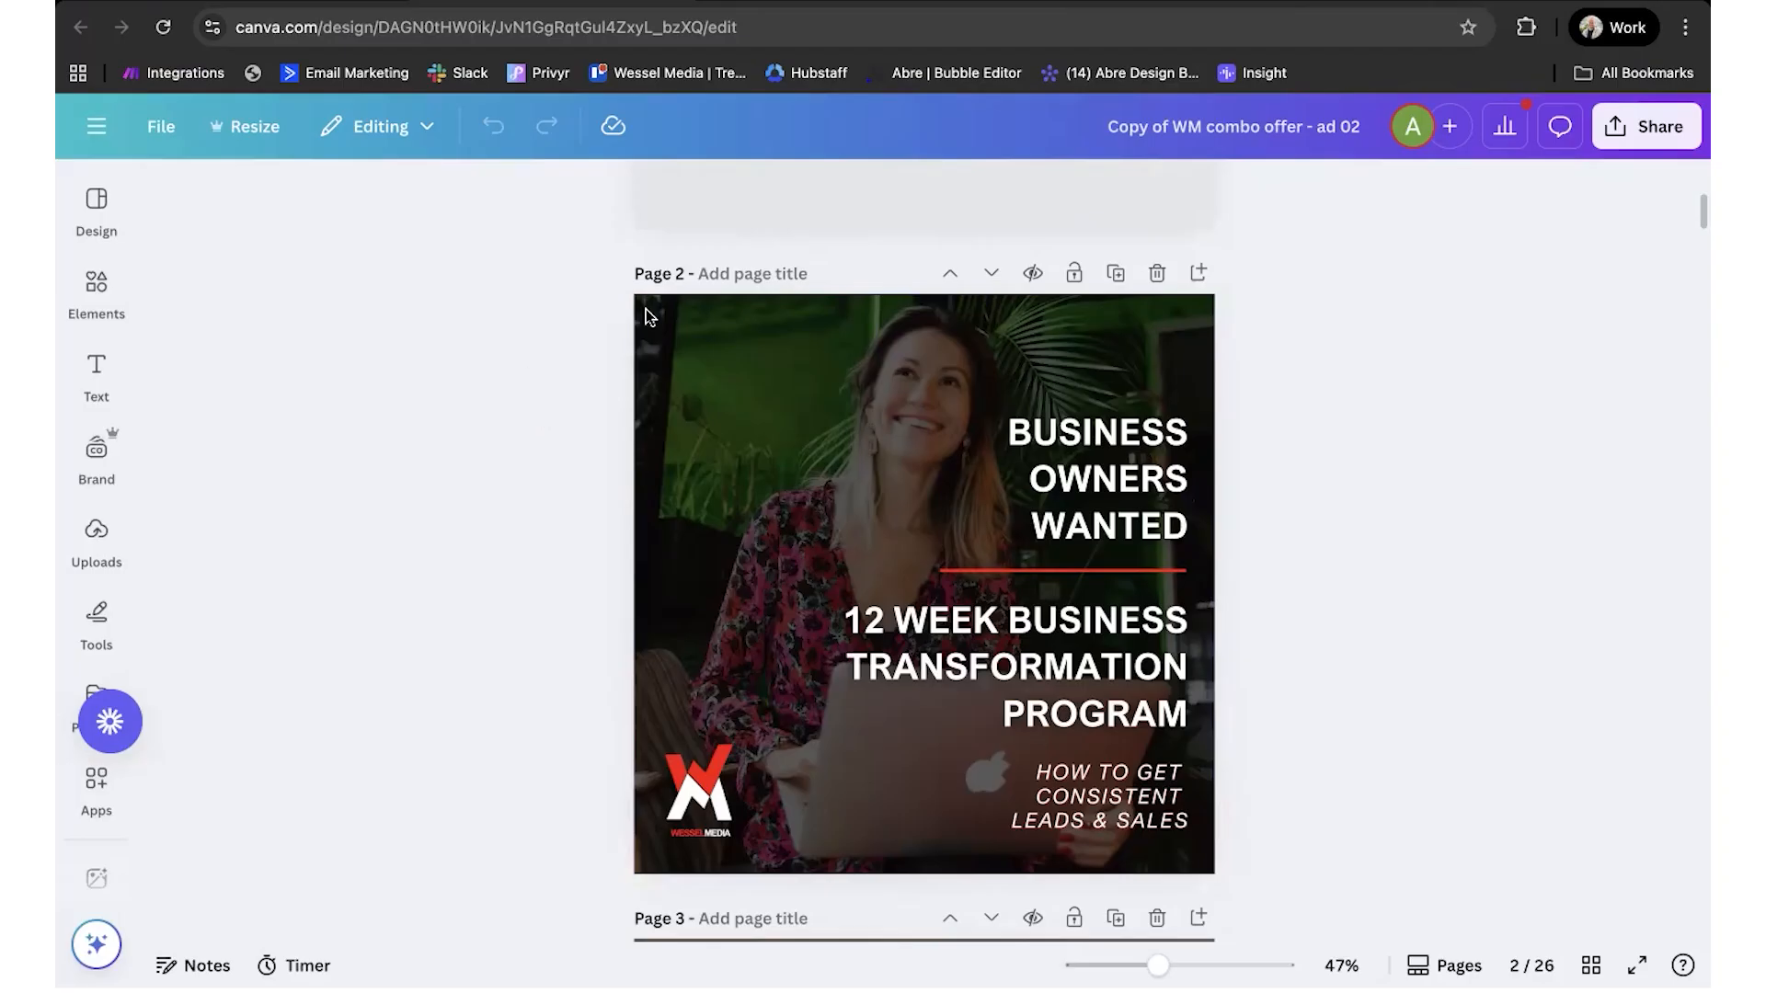
{"action": "left_click", "coordinate": [894, 2]}
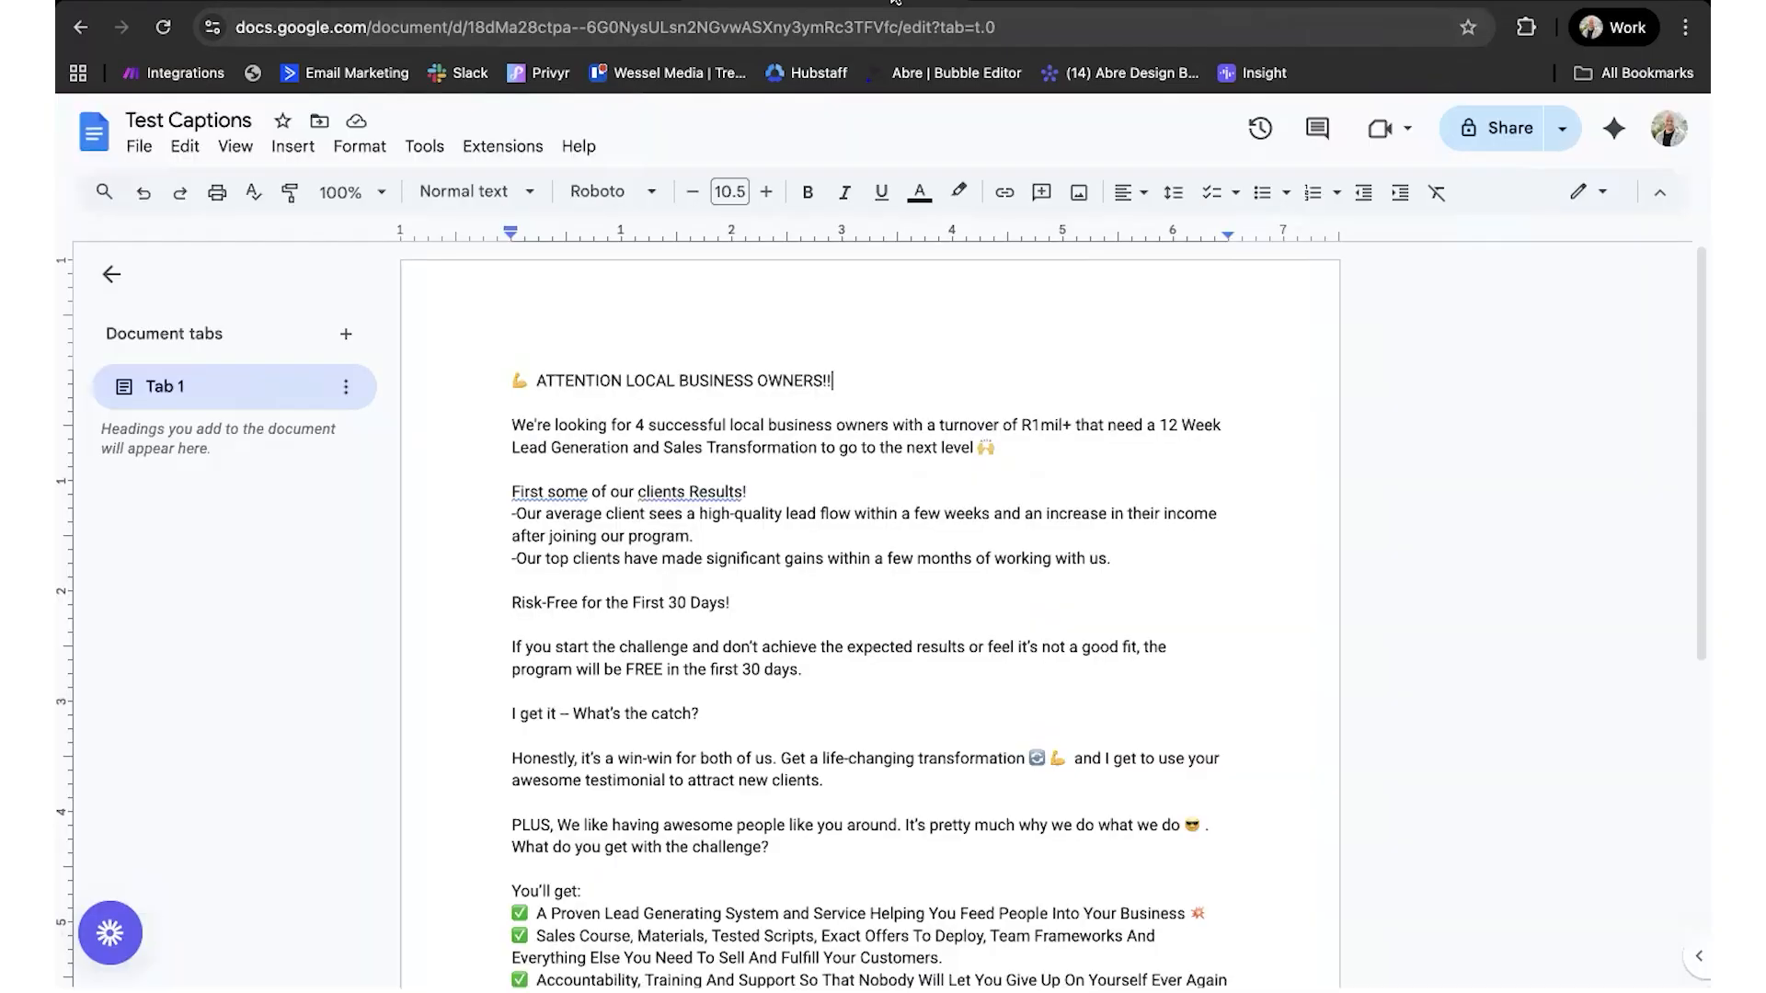
{"action": "scroll", "coordinate": [756, 392], "scroll_direction": "down", "scroll_amount": 6}
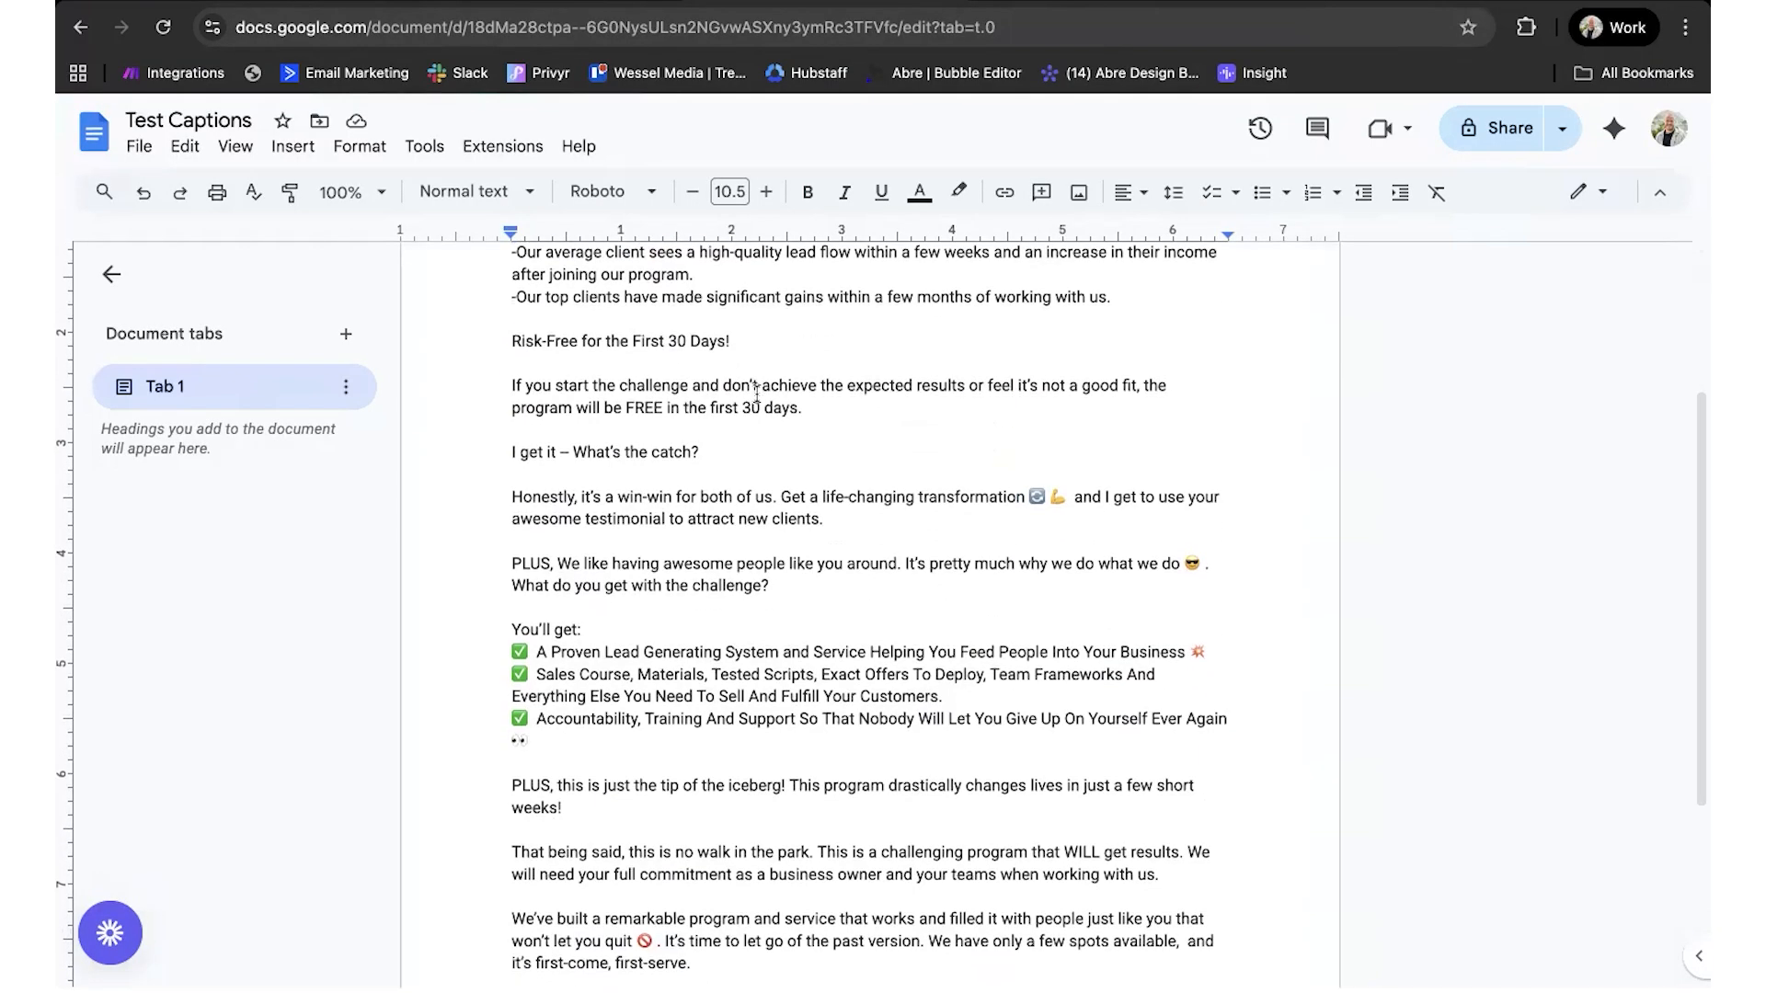
{"action": "scroll", "coordinate": [791, 387], "scroll_direction": "up", "scroll_amount": 6}
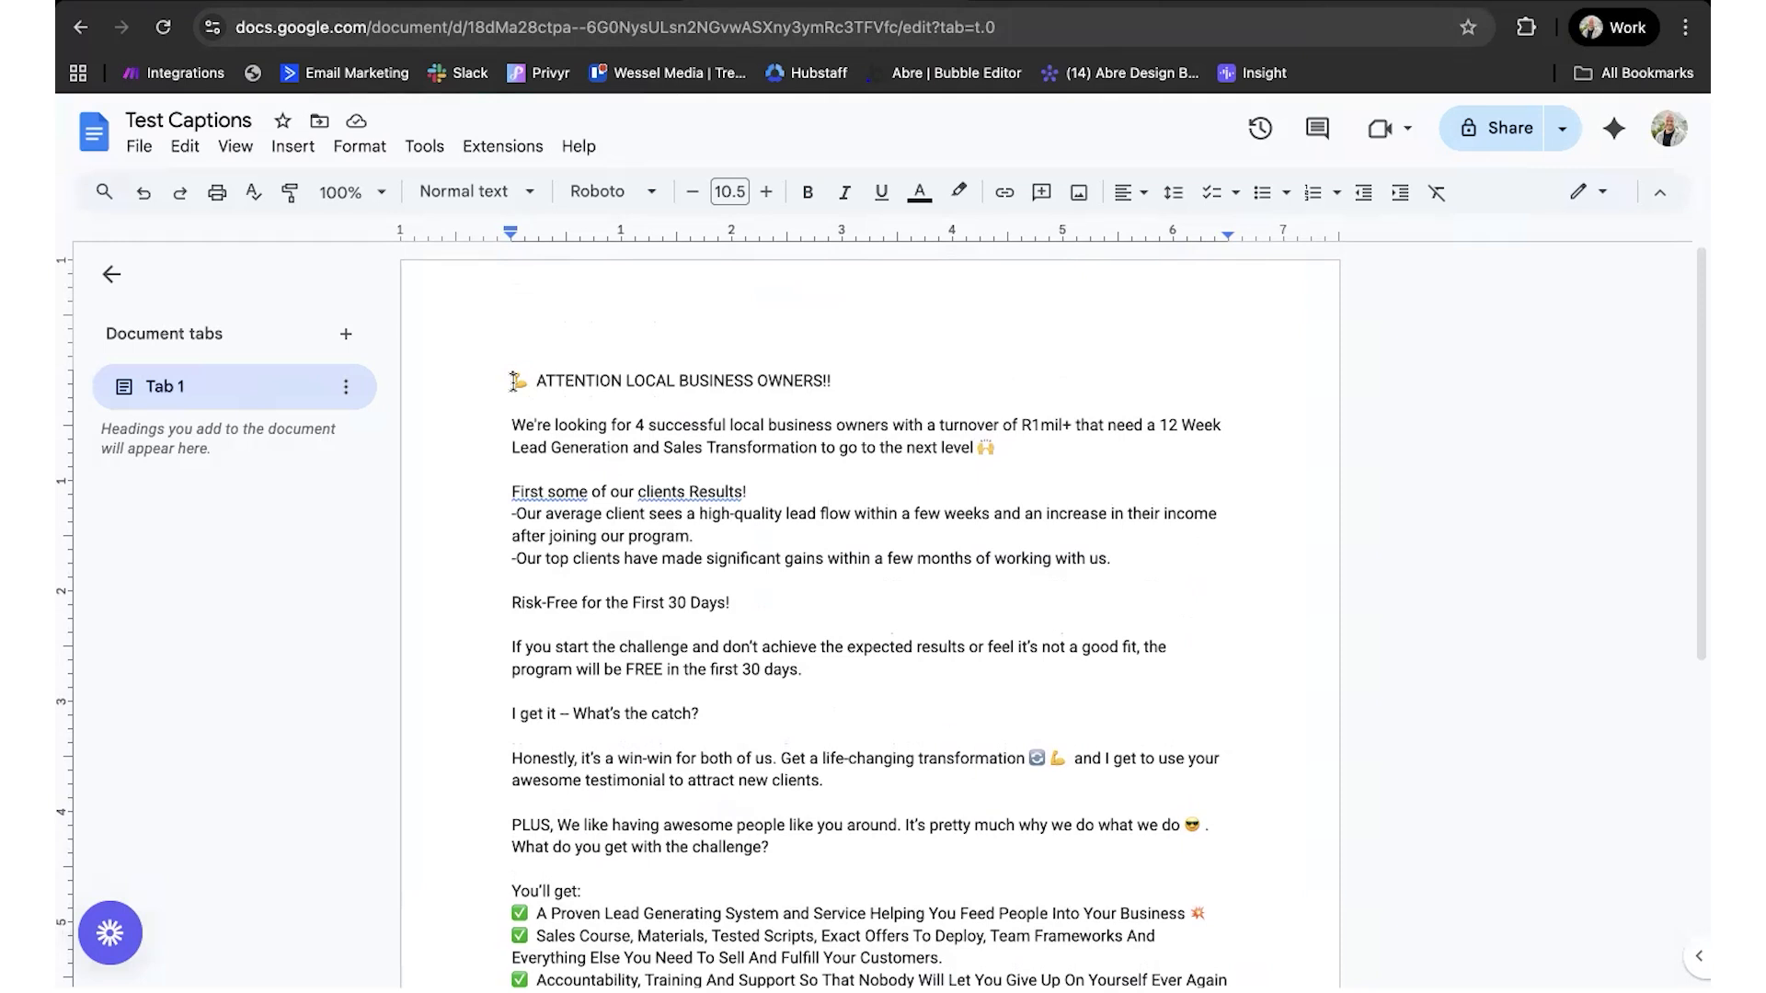
{"action": "key", "text": "ctrl+a"}
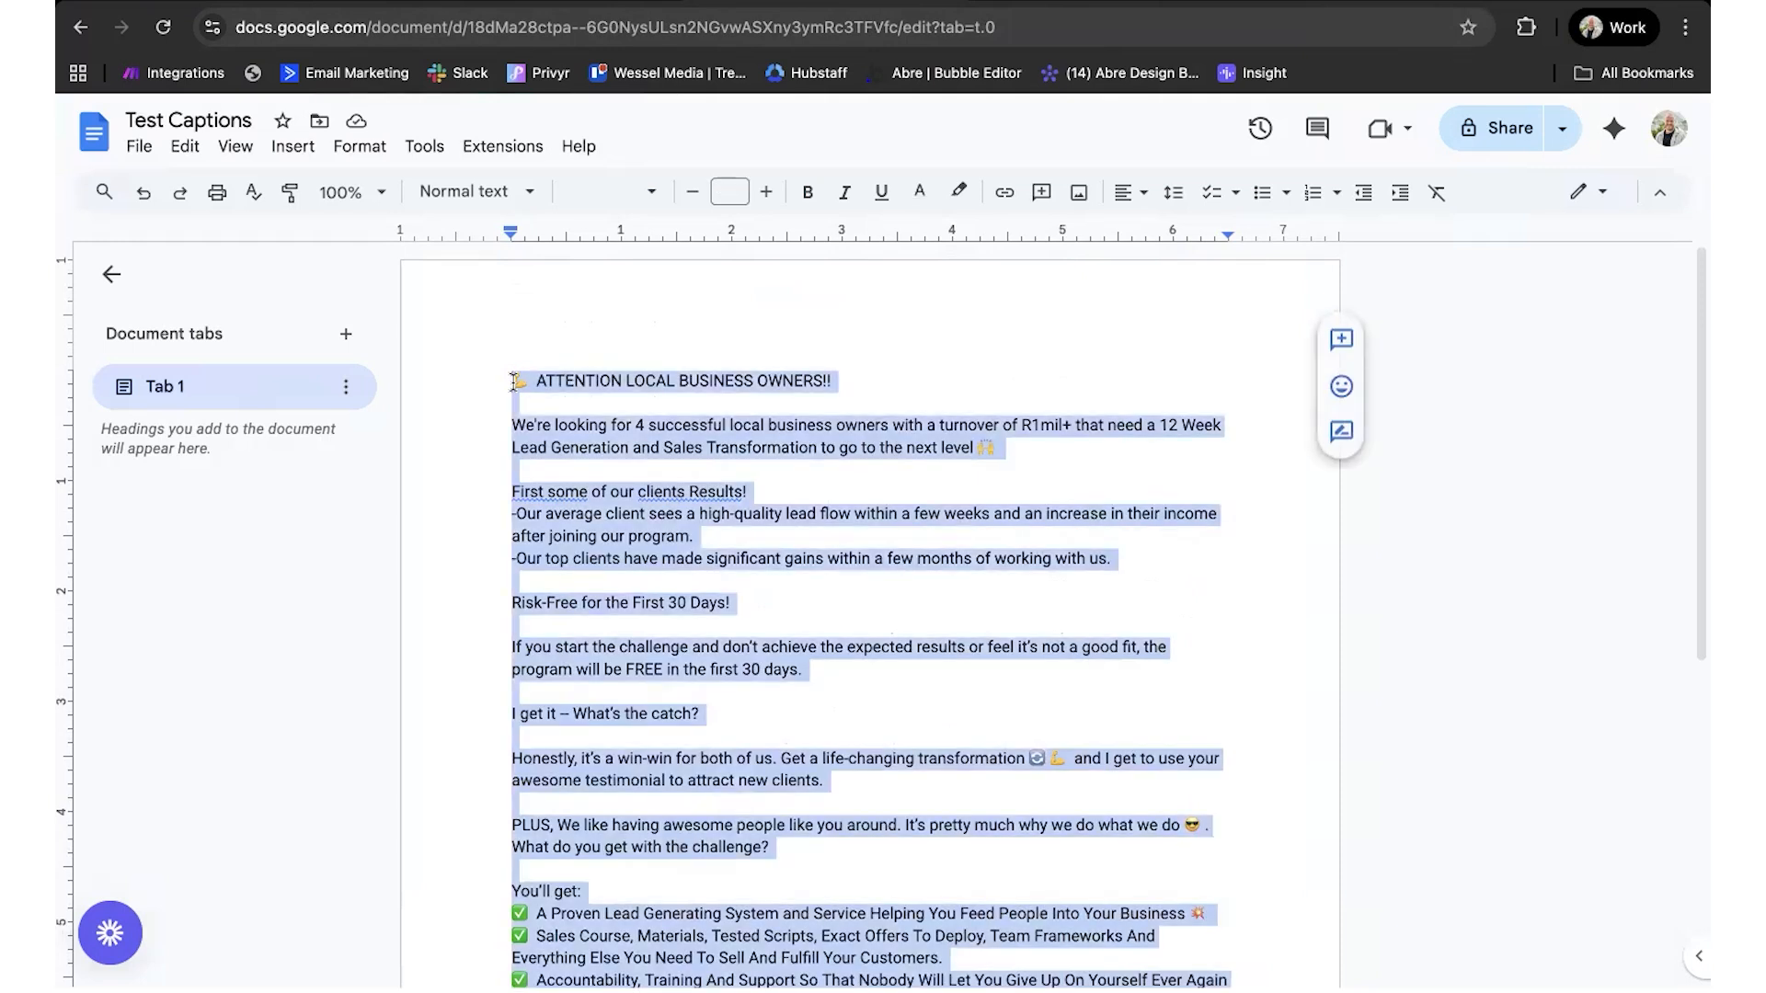
Step: In ChatGPT, submit the prompt "please rewrite this into a facebook ad for our local company here is the draft to rewrite" followed by the copied caption
{"action": "left_click", "coordinate": [1016, 4]}
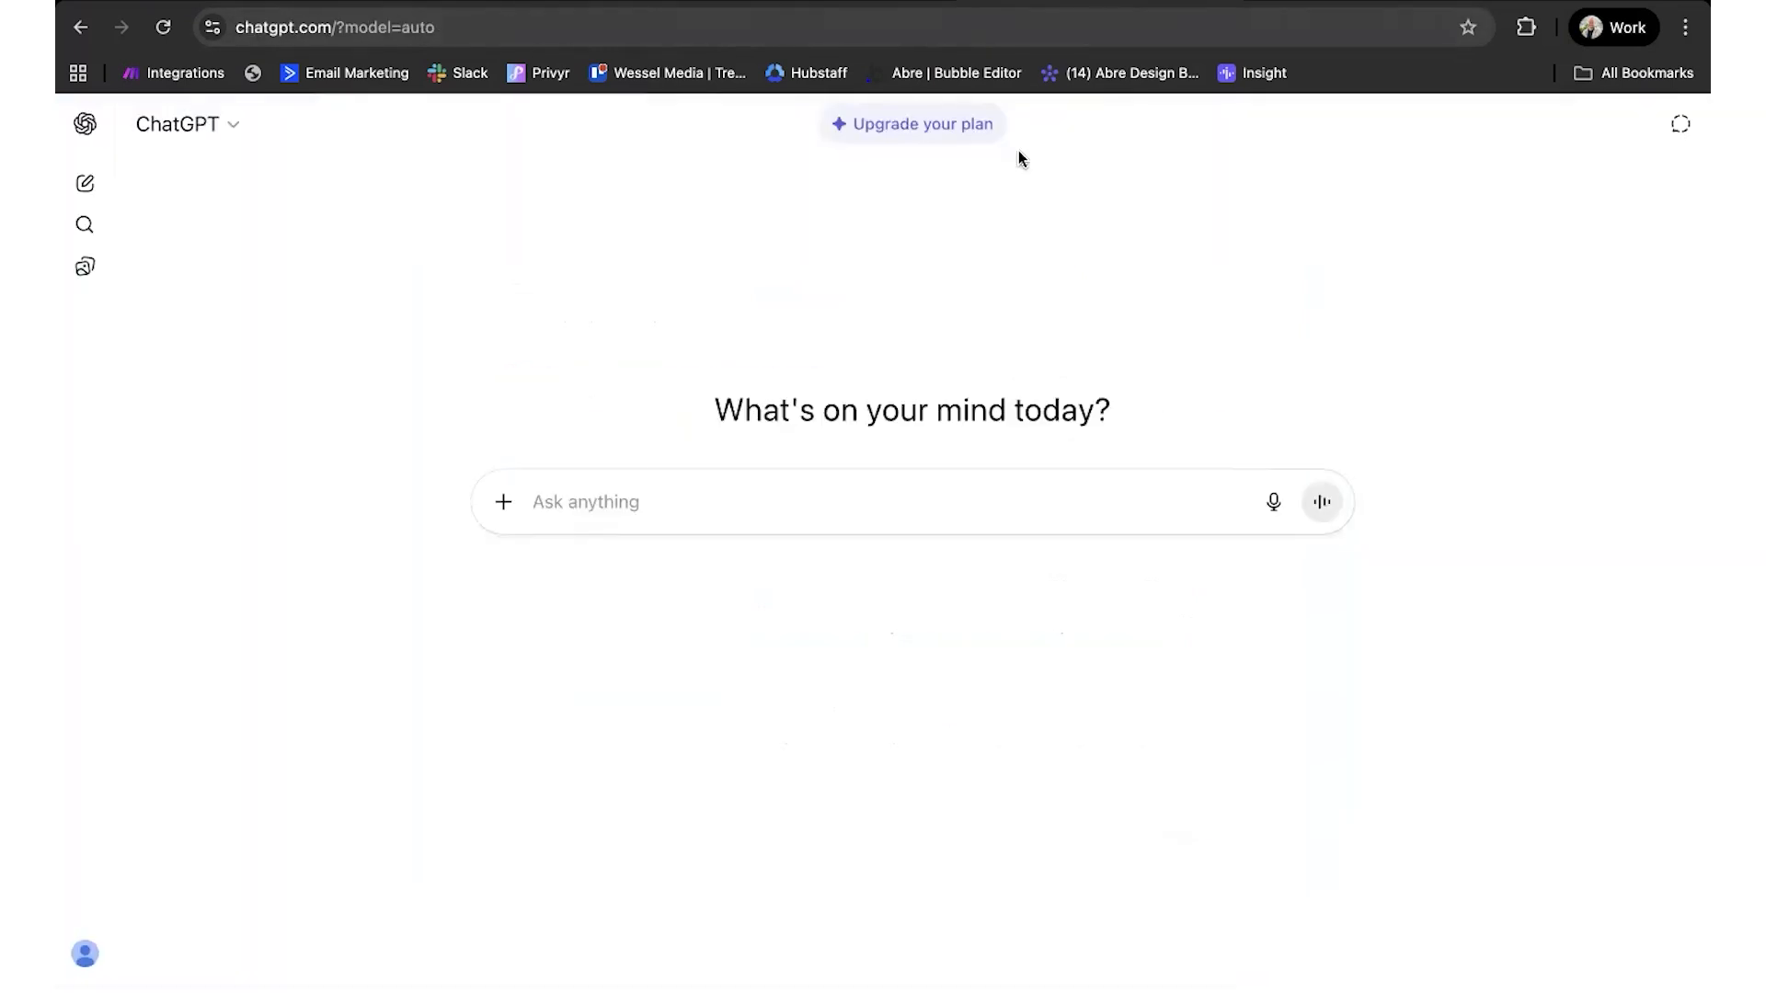
{"action": "left_click", "coordinate": [780, 502]}
{"action": "type", "text": "please r"}
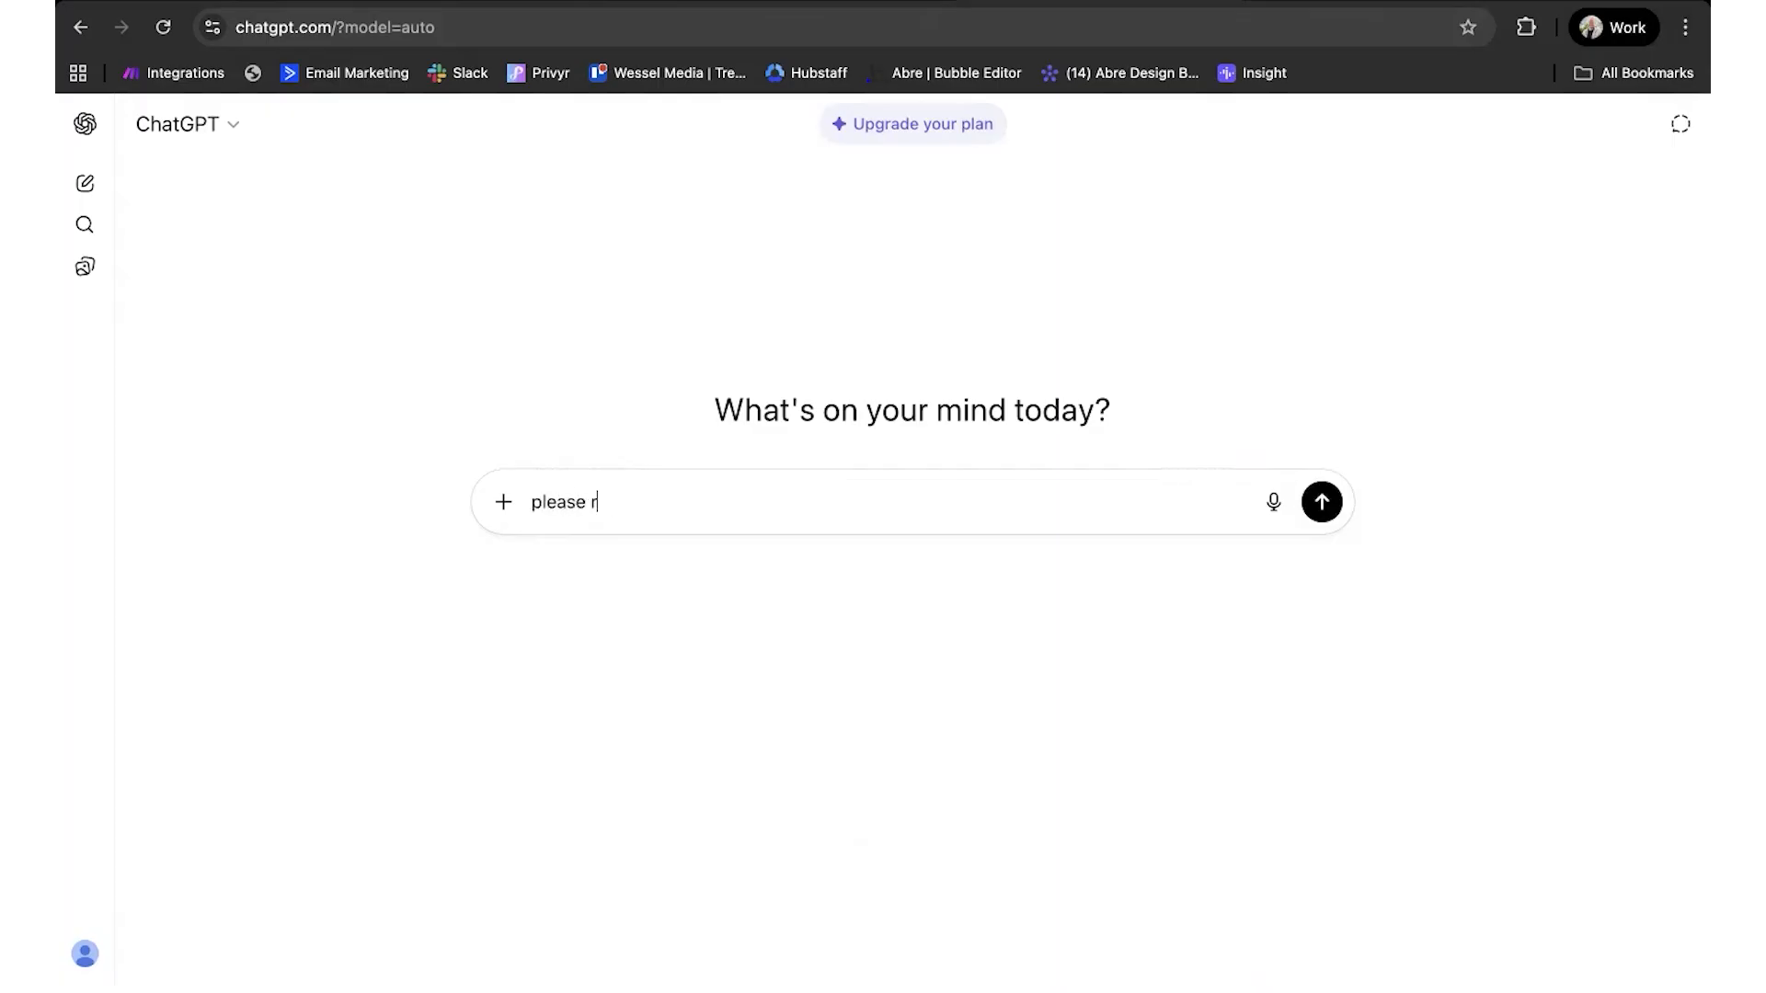
{"action": "type", "text": "ewrite this i"}
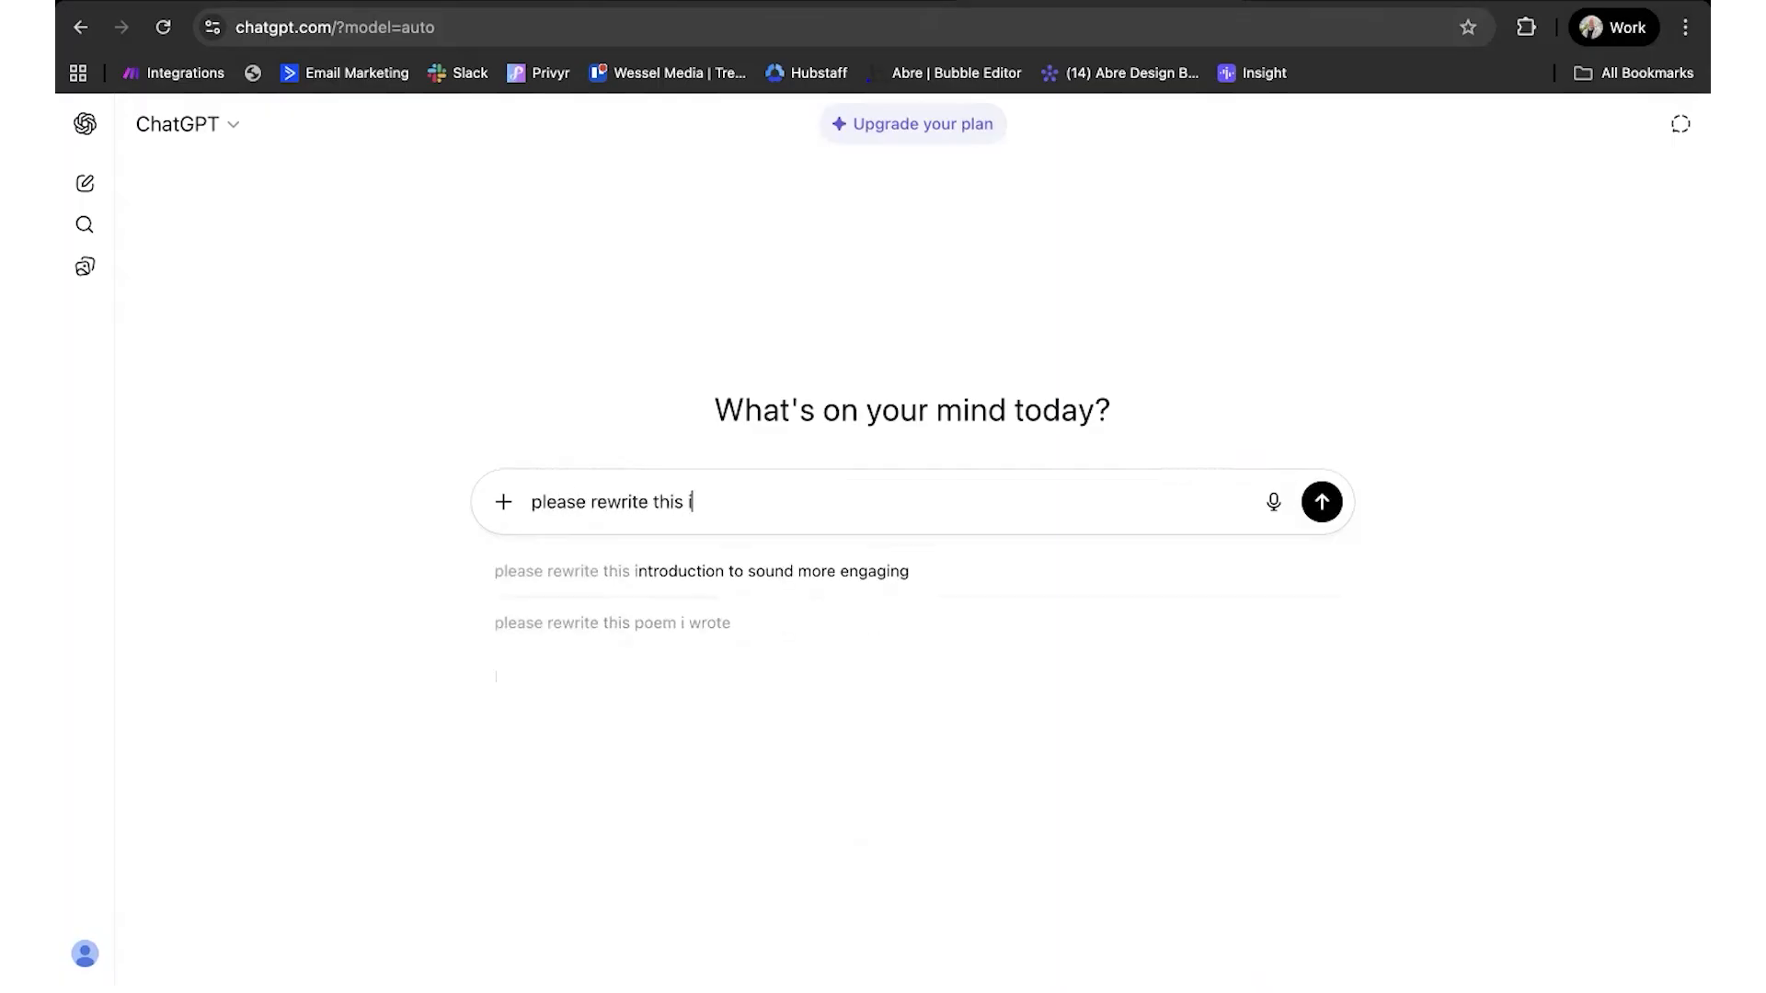
{"action": "type", "text": "nto a"}
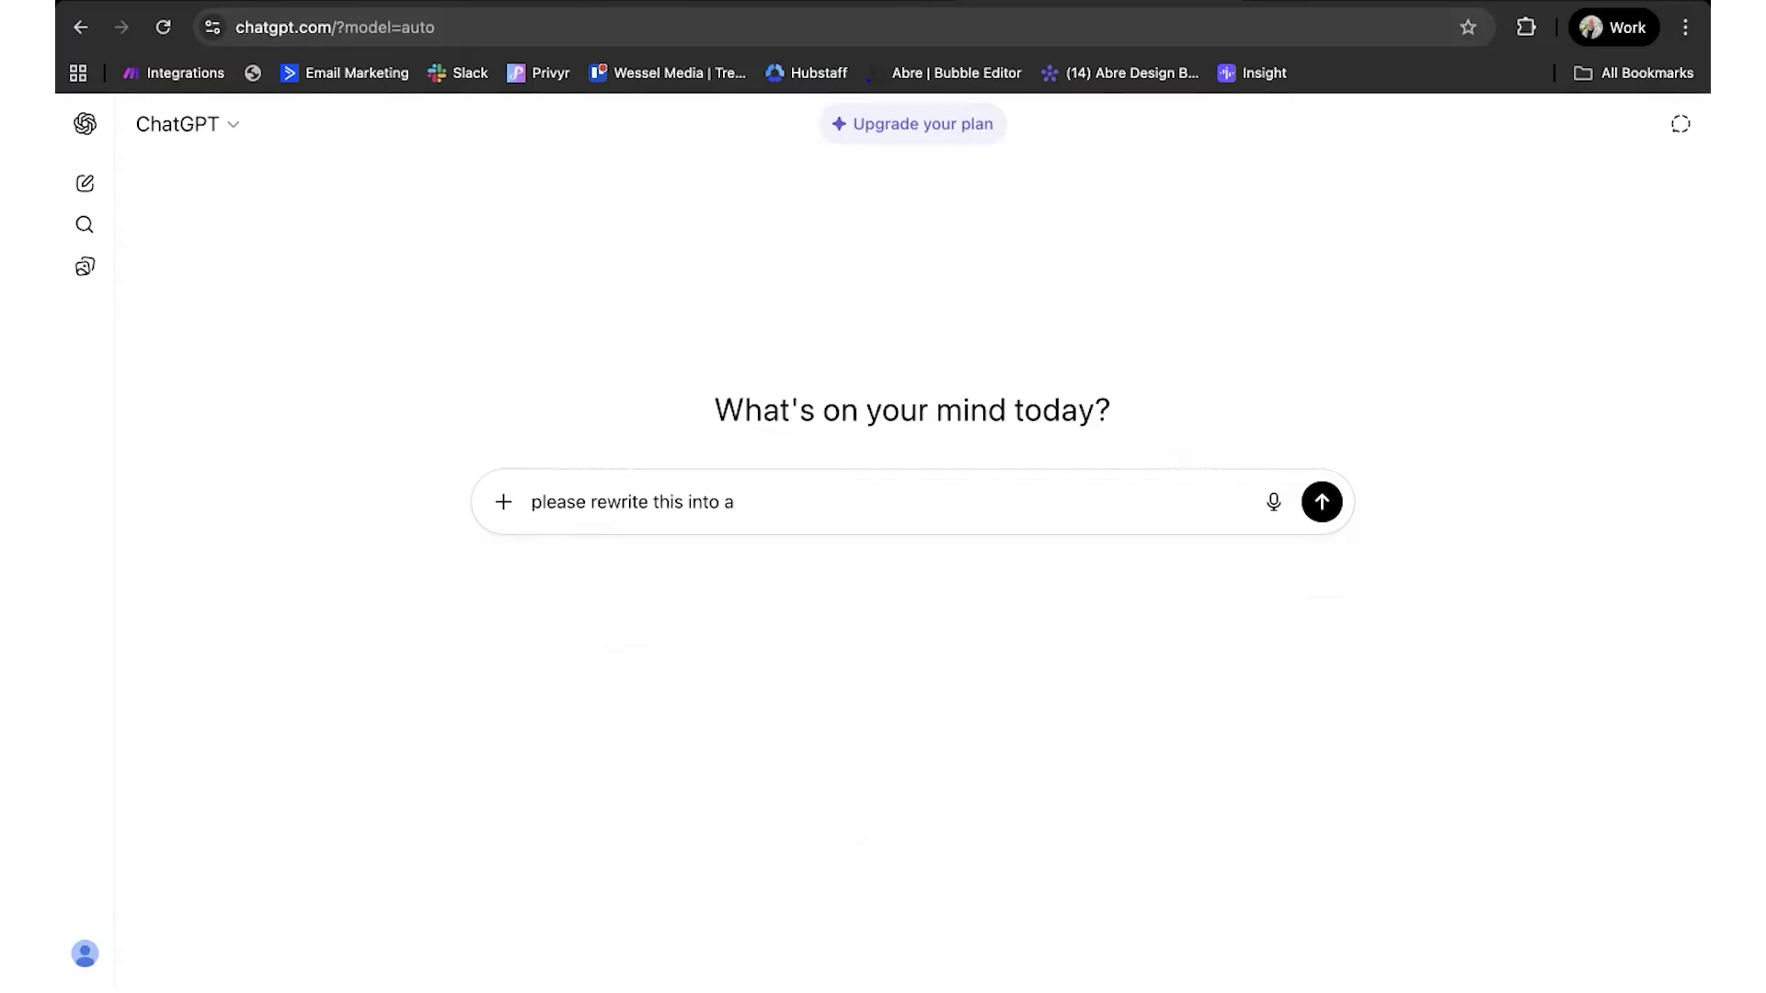
{"action": "type", "text": " facebook ad for our local"}
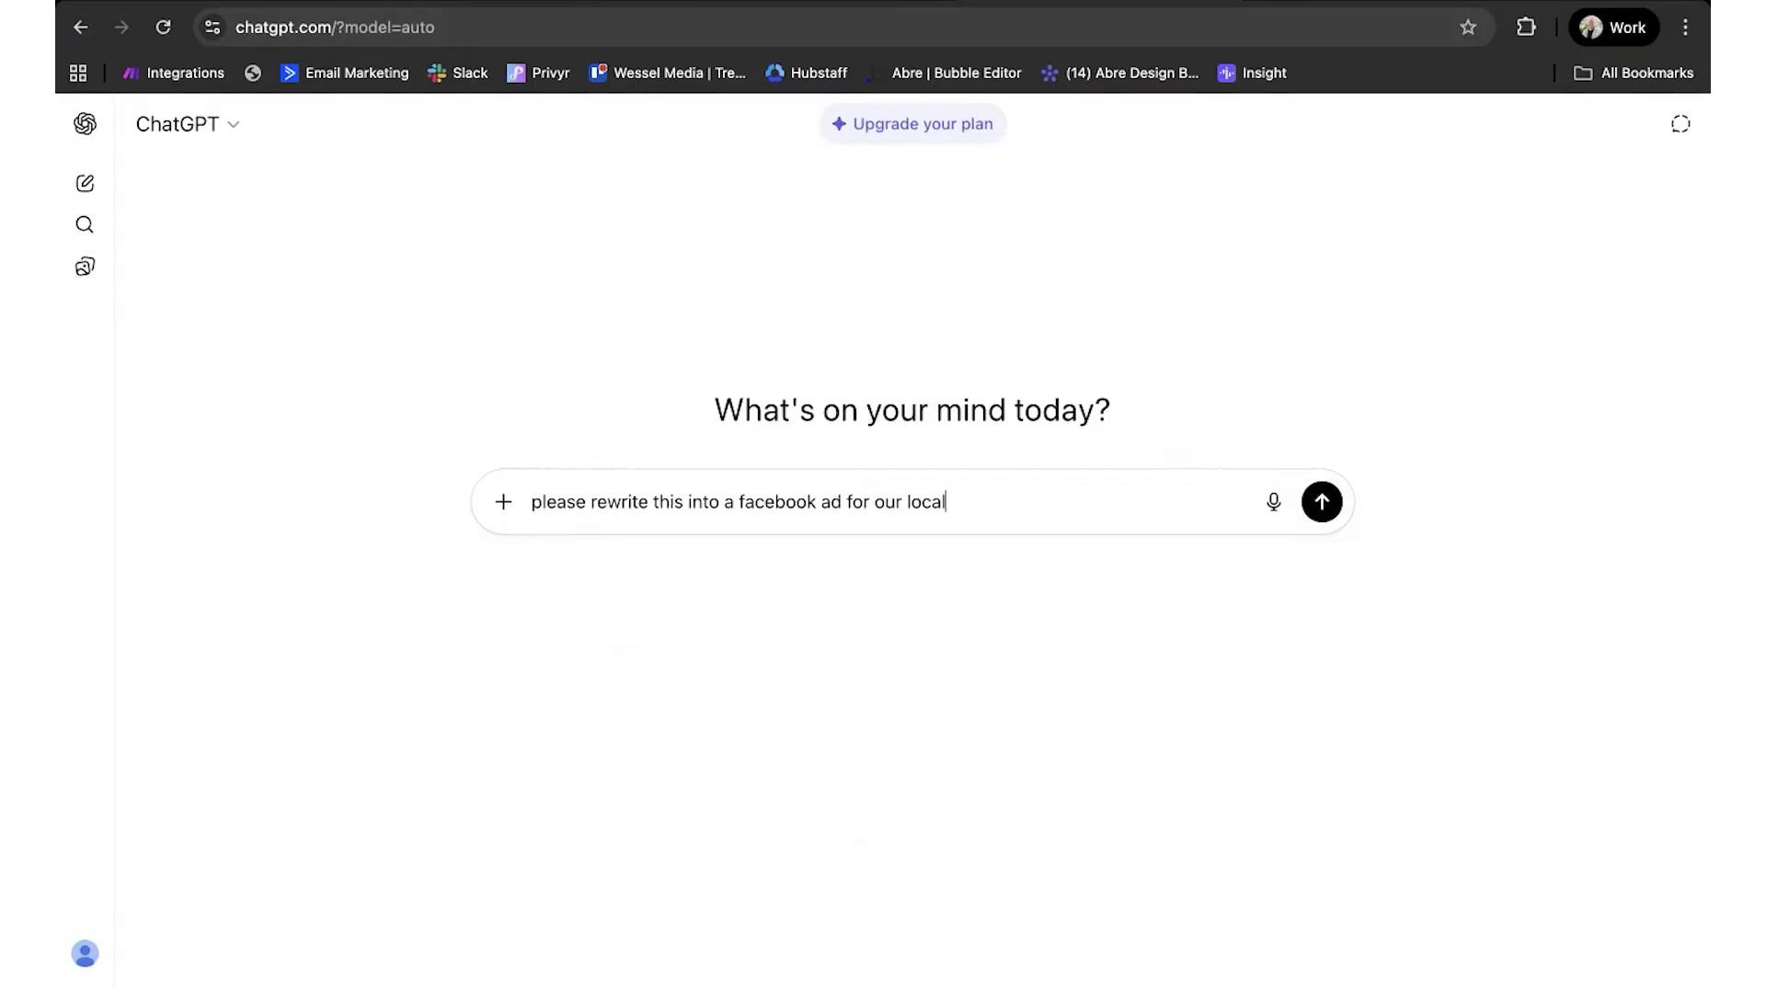
{"action": "type", "text": " company here is the draf"}
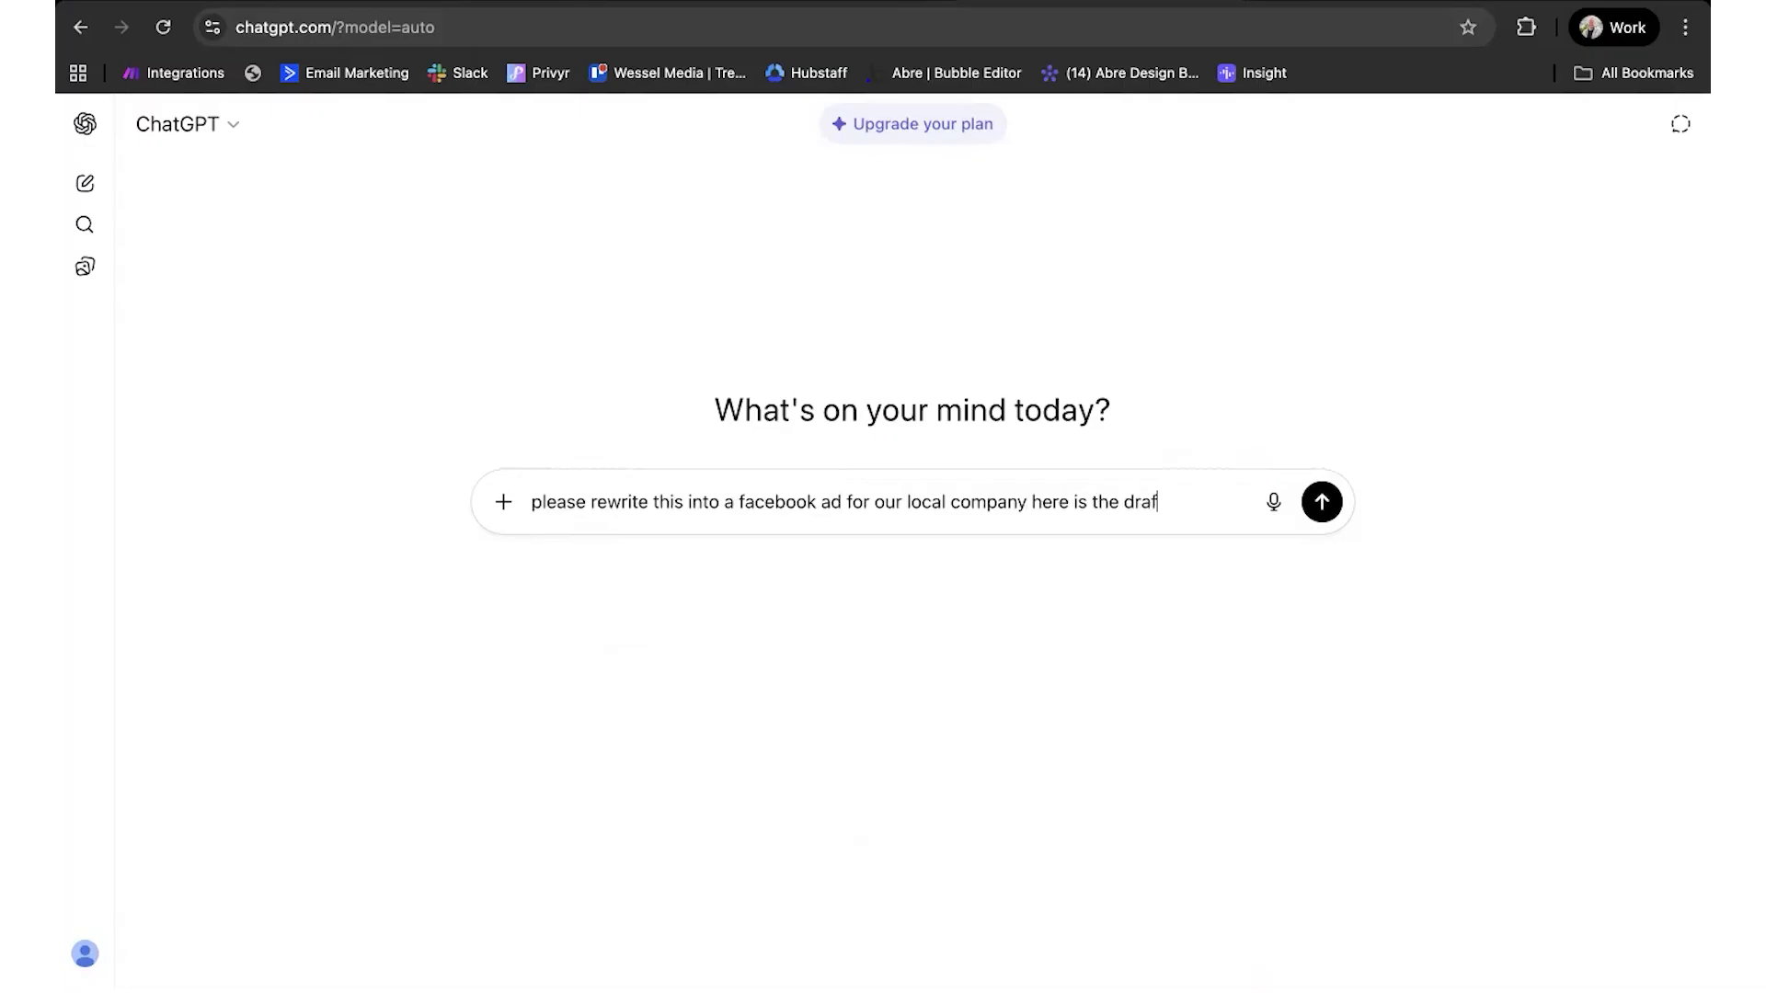
{"action": "type", "text": "t to rewrite:"}
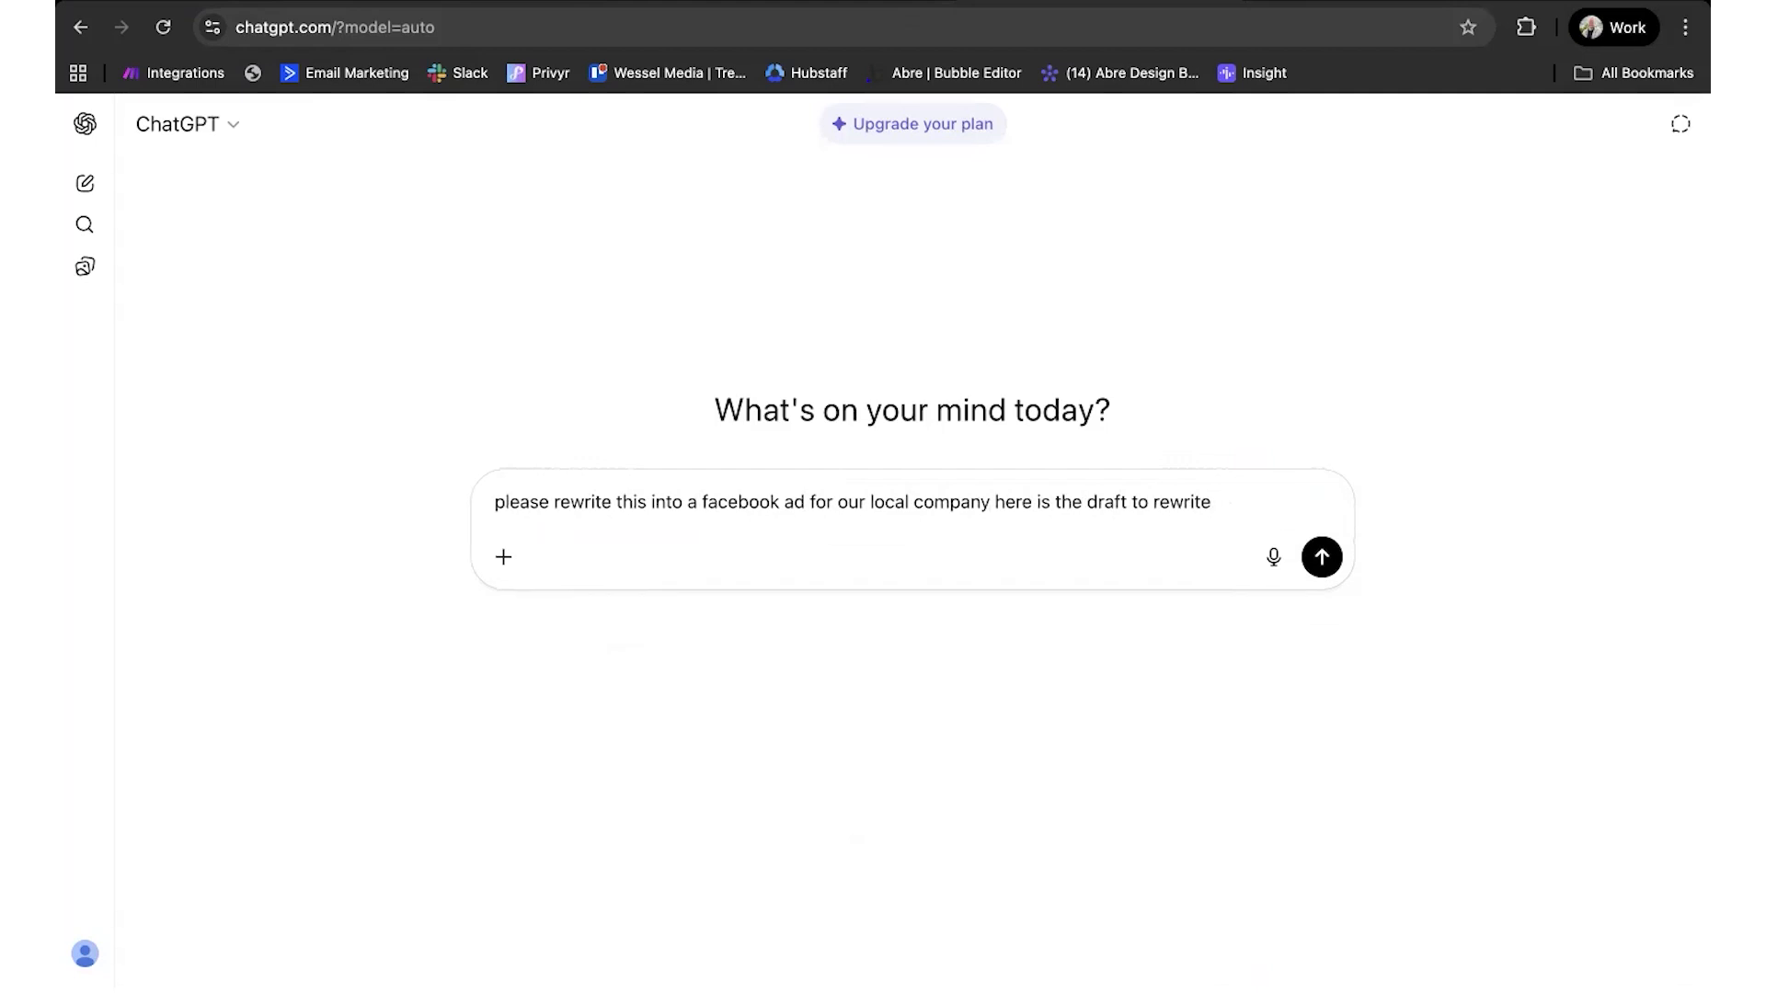
{"action": "key", "text": "super+v"}
{"action": "key", "text": "Return"}
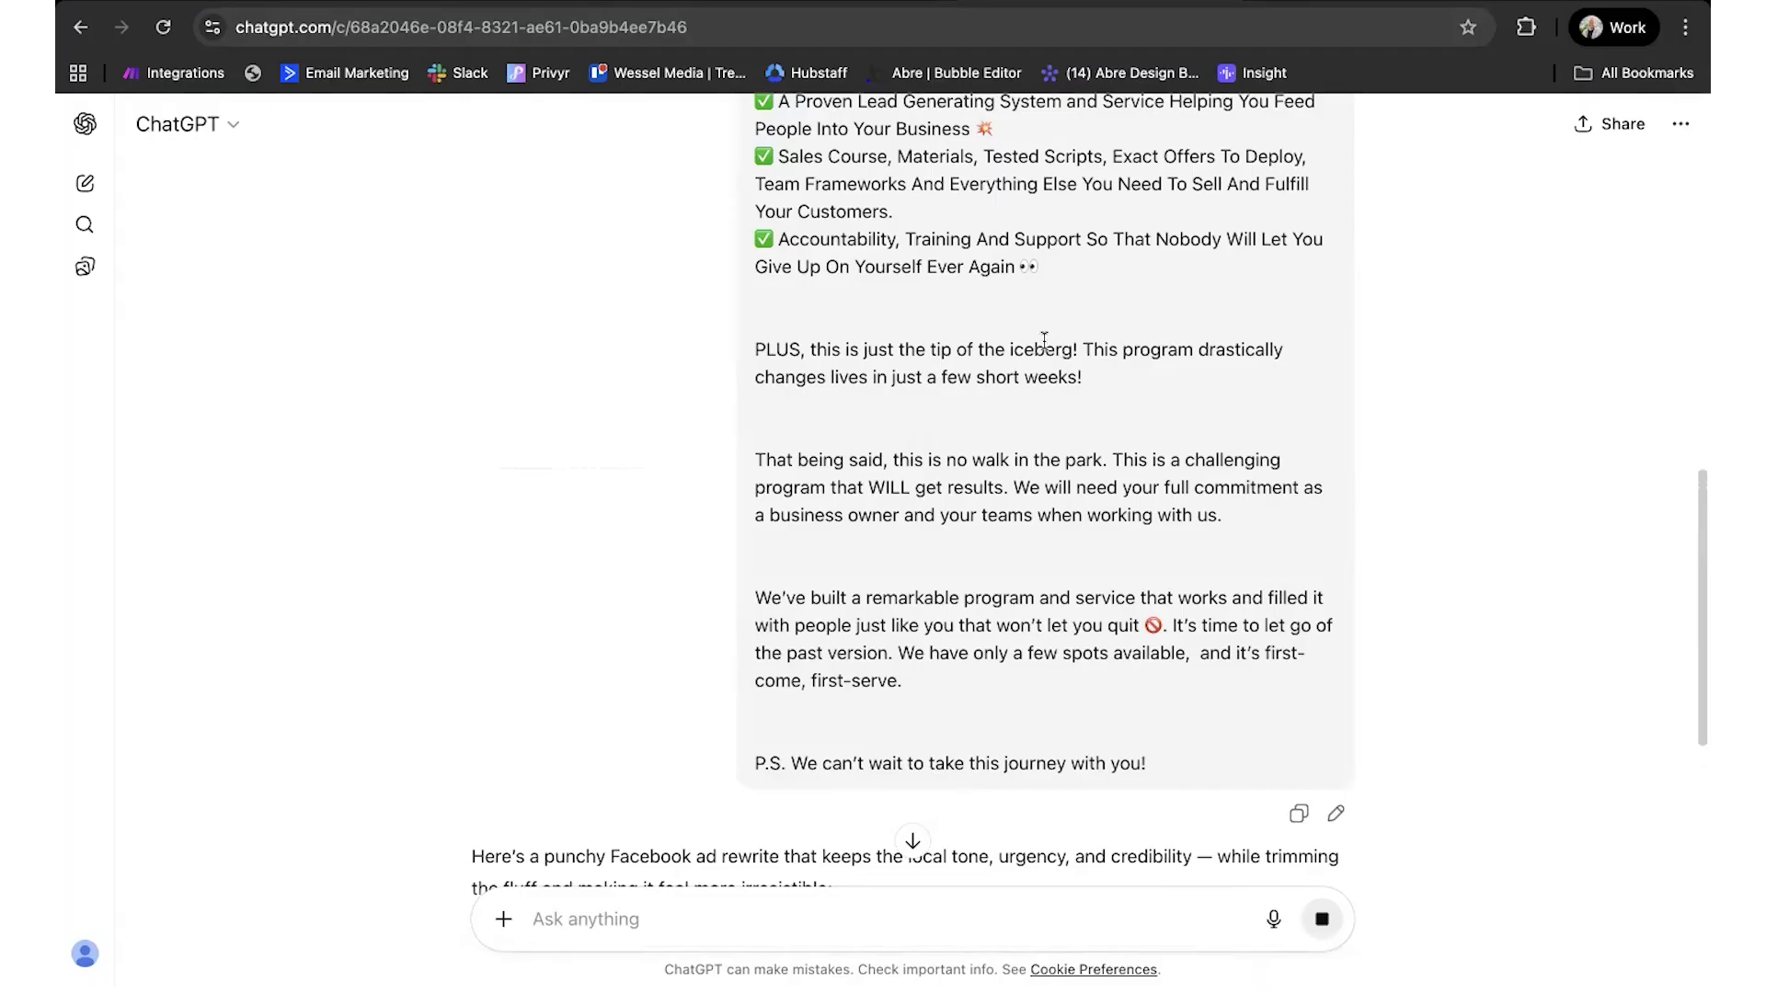
Step: Copy the rewritten ad from "ATTENTION LOCAL BUSINESS OWNERS" through its "Apply now" line and return to the creative setup in Meta Ads Manager
{"action": "scroll", "coordinate": [887, 483], "scroll_direction": "down", "scroll_amount": 5}
{"action": "scroll", "coordinate": [887, 483], "scroll_direction": "down", "scroll_amount": 4}
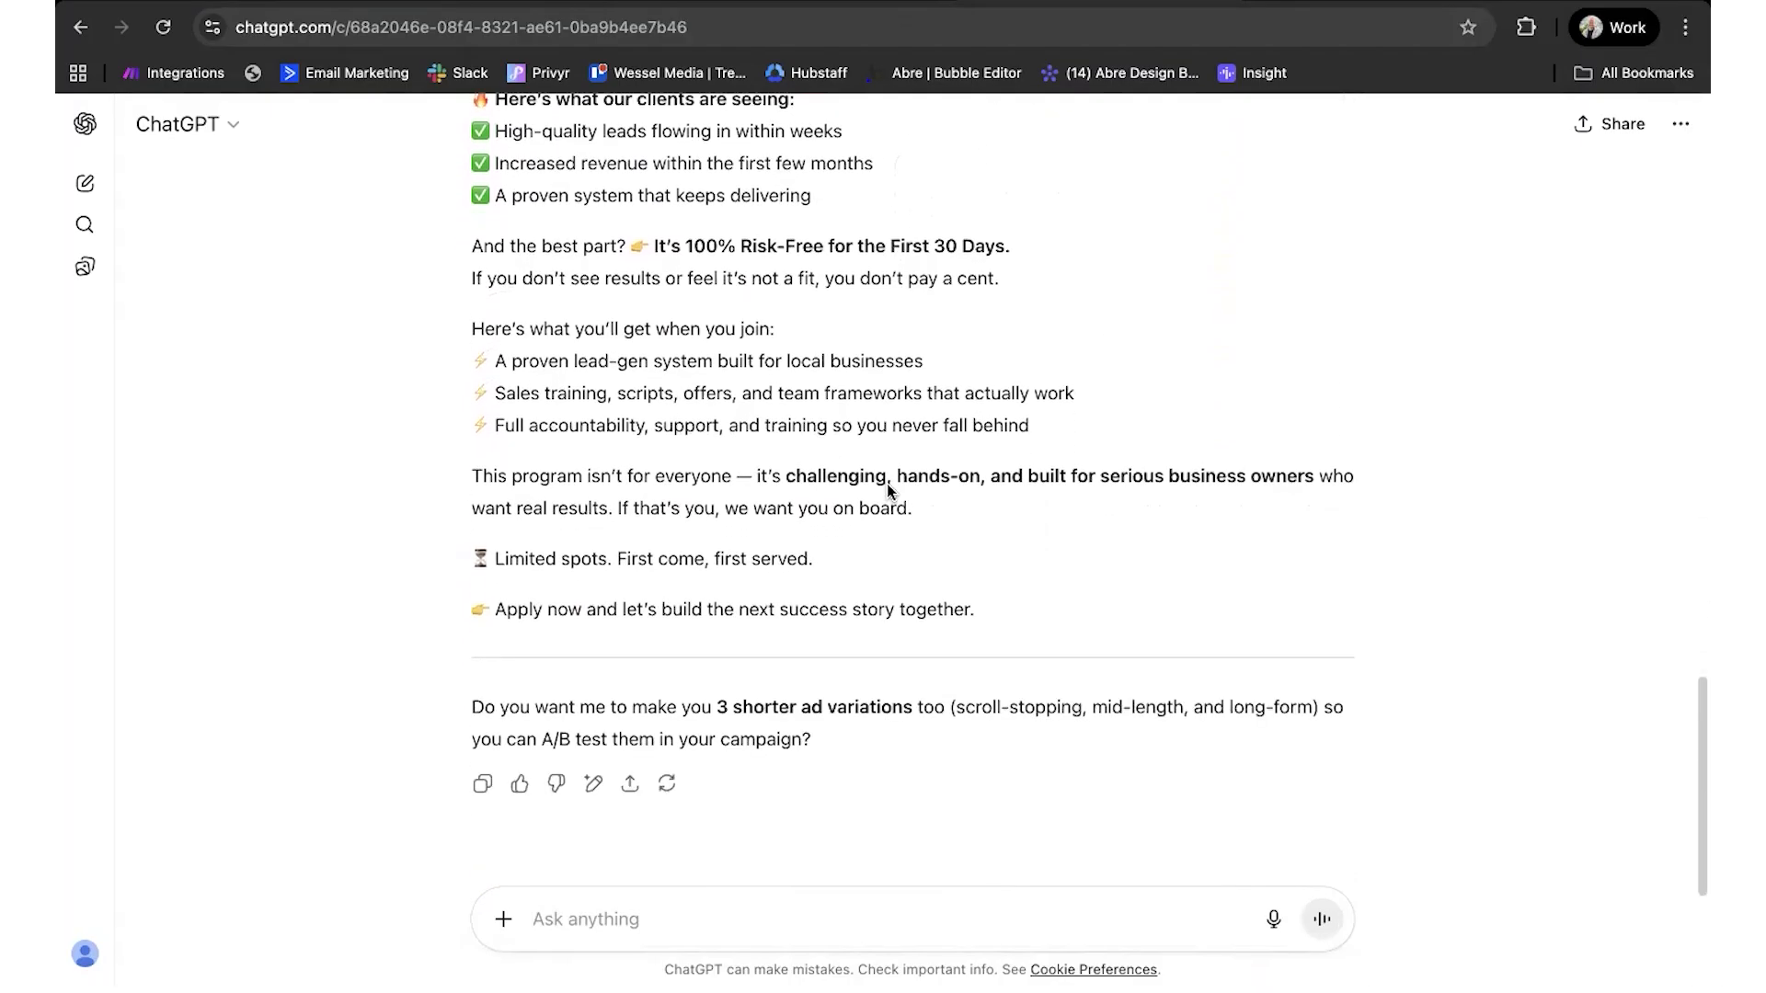
{"action": "scroll", "coordinate": [888, 485], "scroll_direction": "up", "scroll_amount": 2}
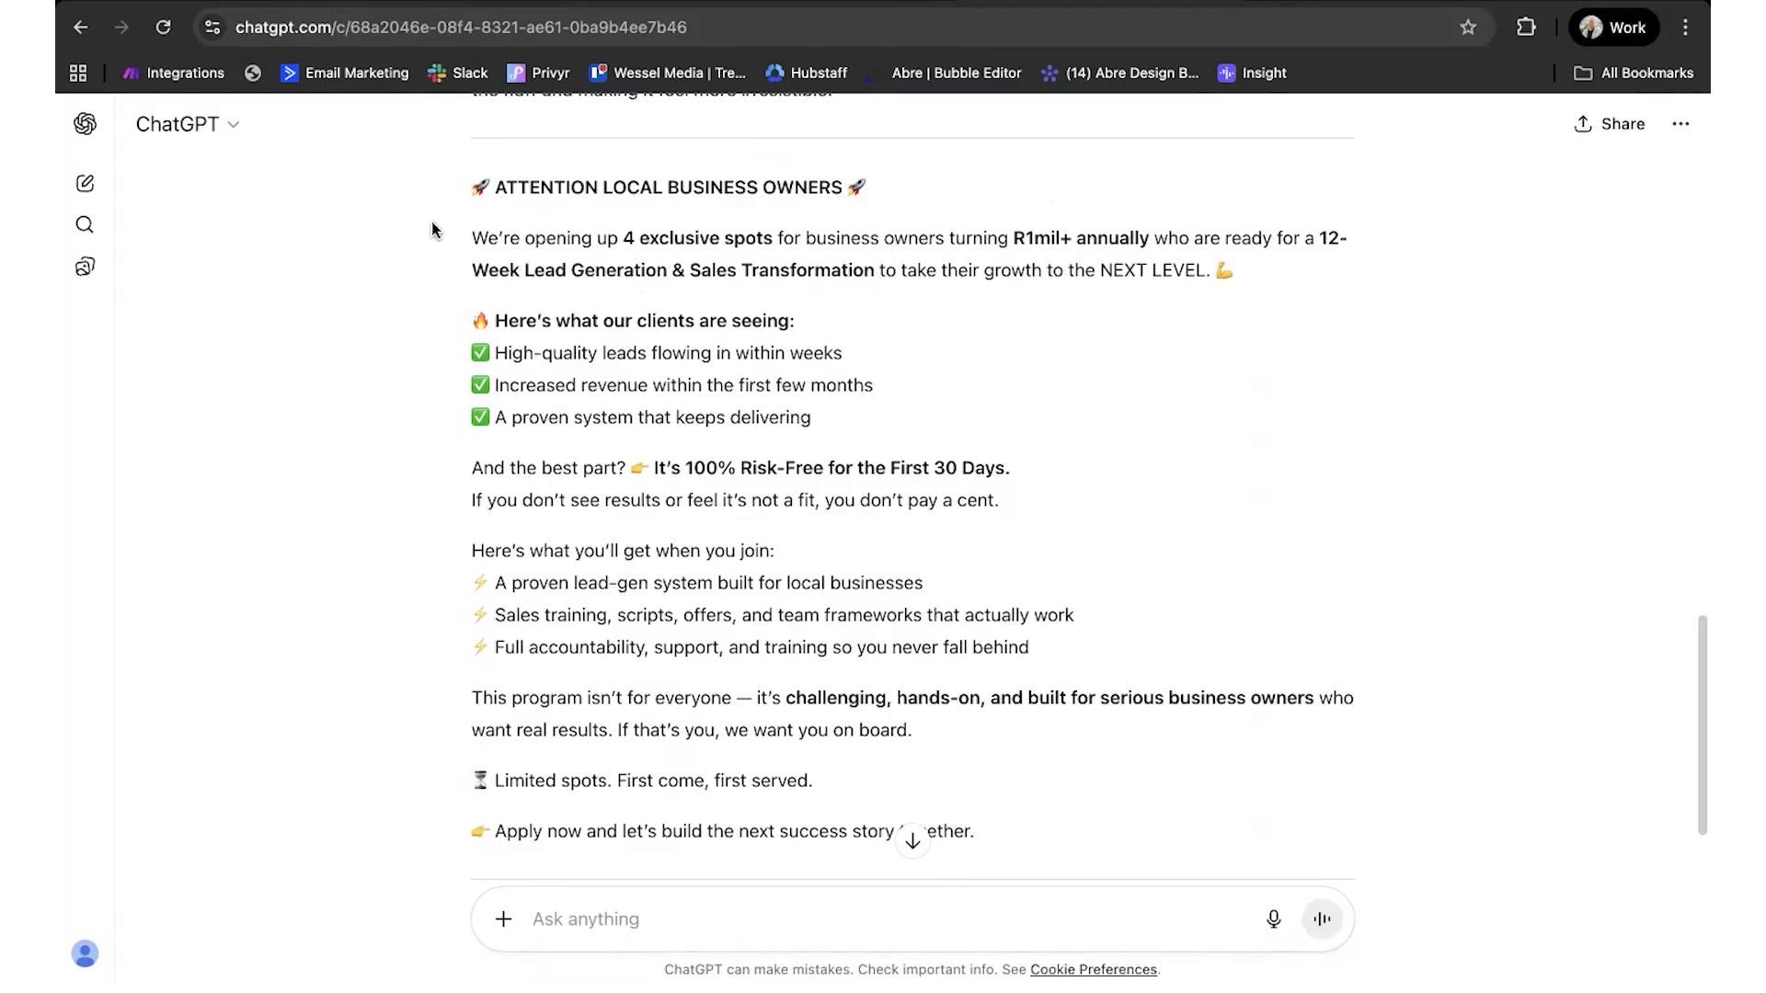
{"action": "left_click_drag", "start_coordinate": [473, 178], "coordinate": [973, 661]}
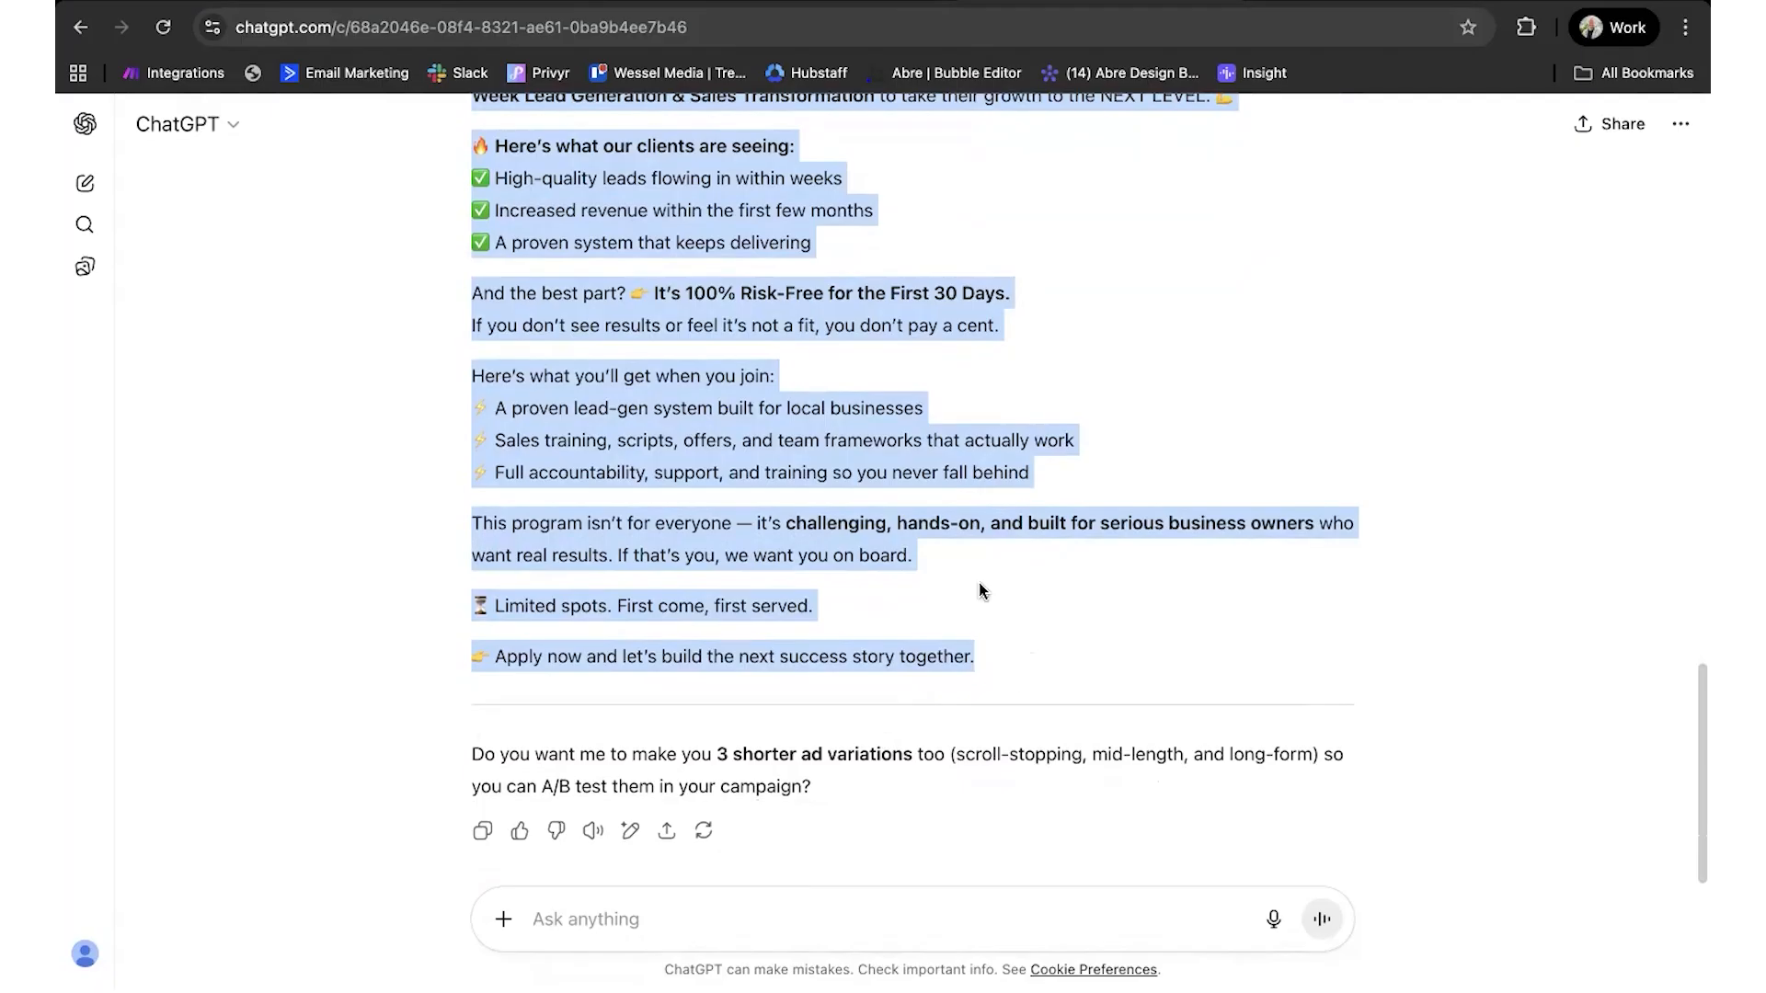
{"action": "left_click", "coordinate": [338, 1]}
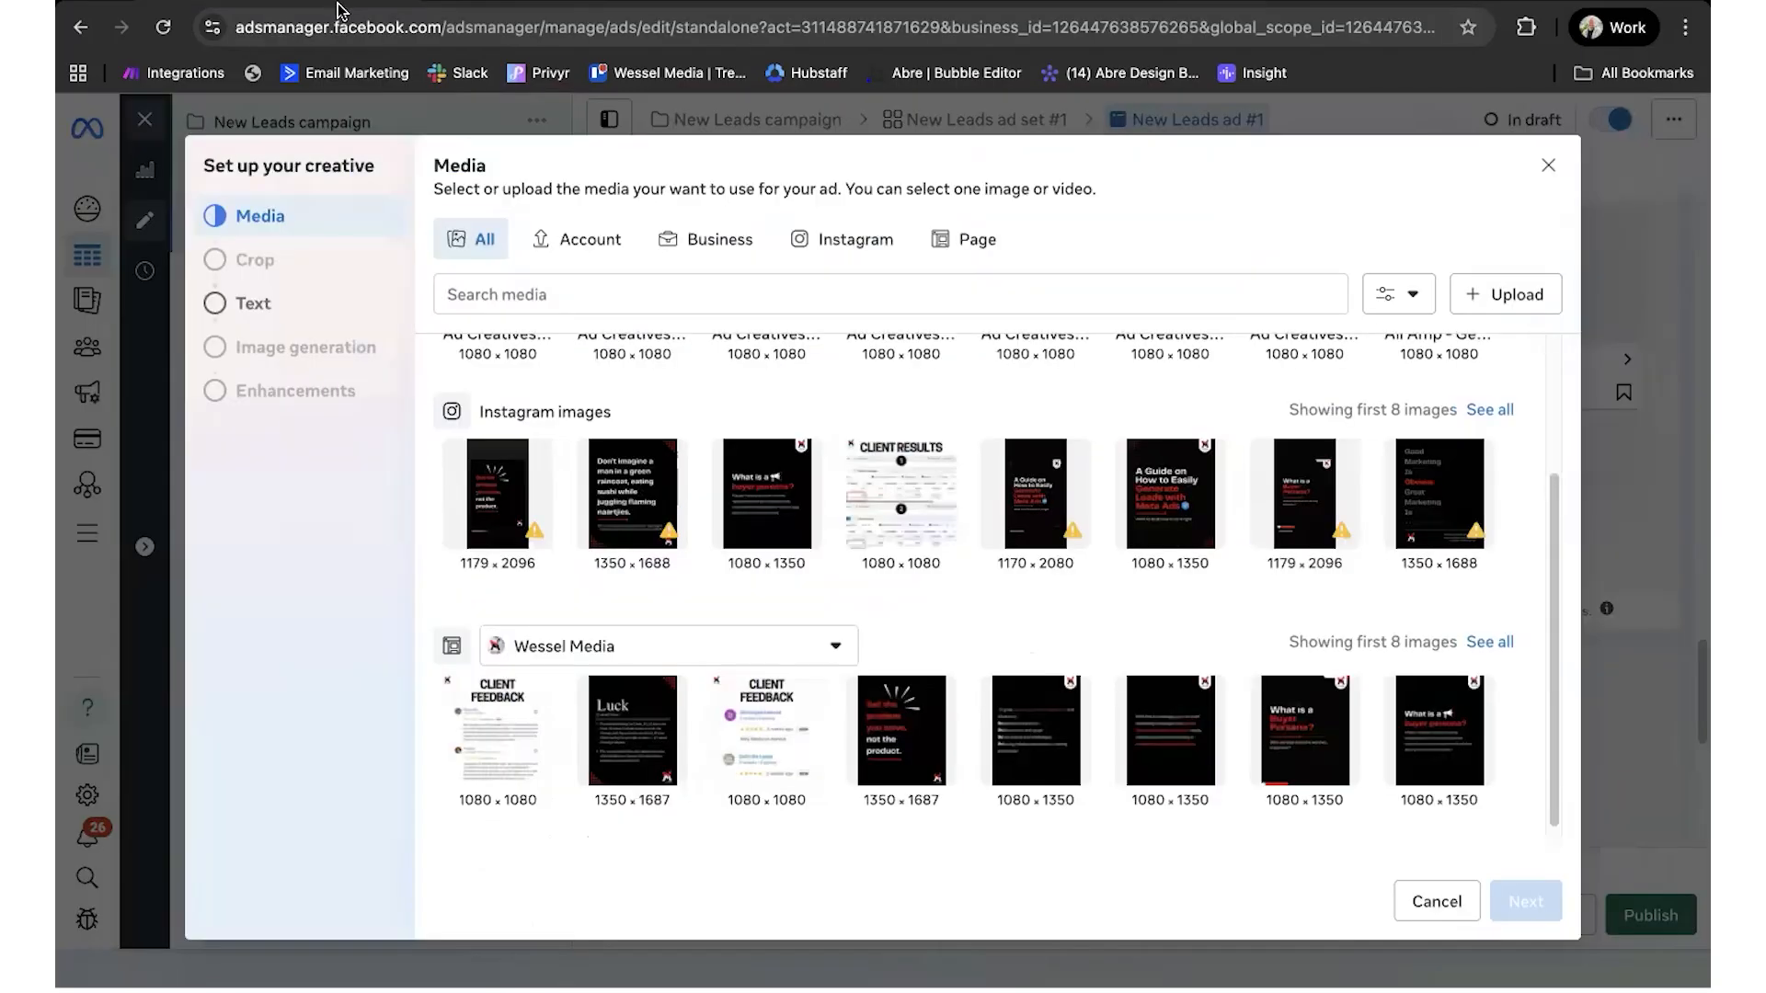
Step: Choose the "Client Results" image from the Instagram images, check the Canva design for comparison, and accept the original crops for all placements
{"action": "left_click", "coordinate": [886, 499]}
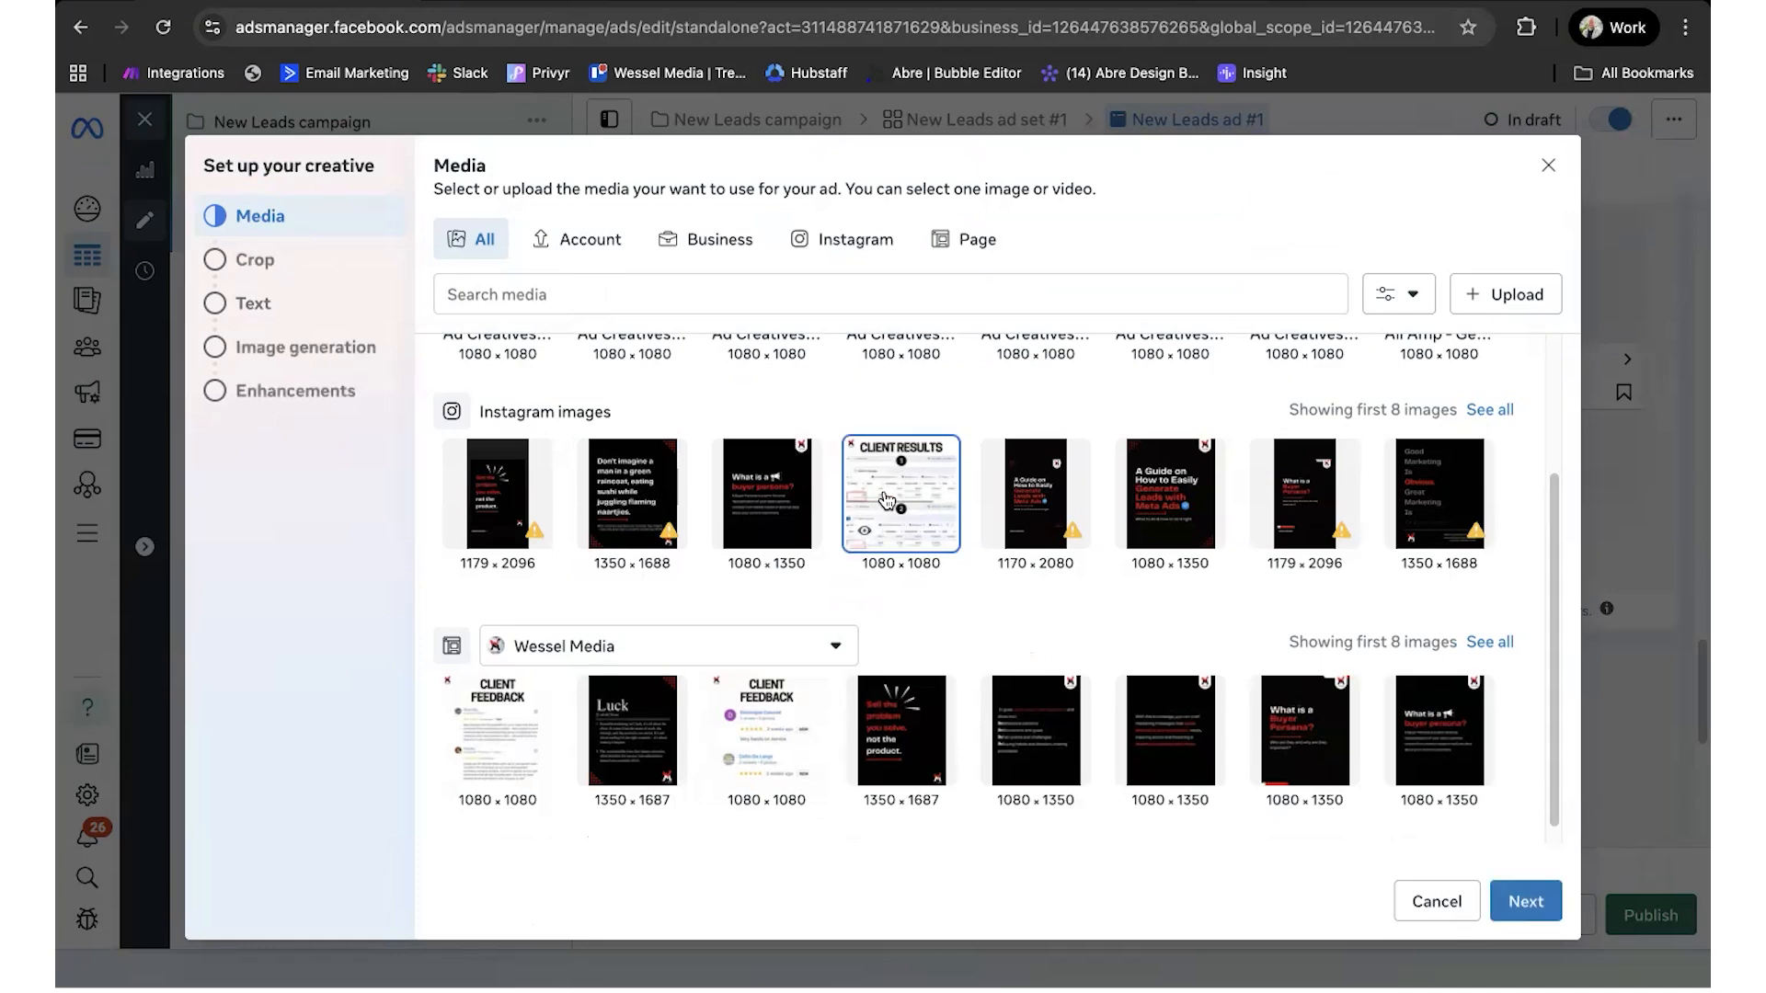
{"action": "left_click", "coordinate": [1526, 903]}
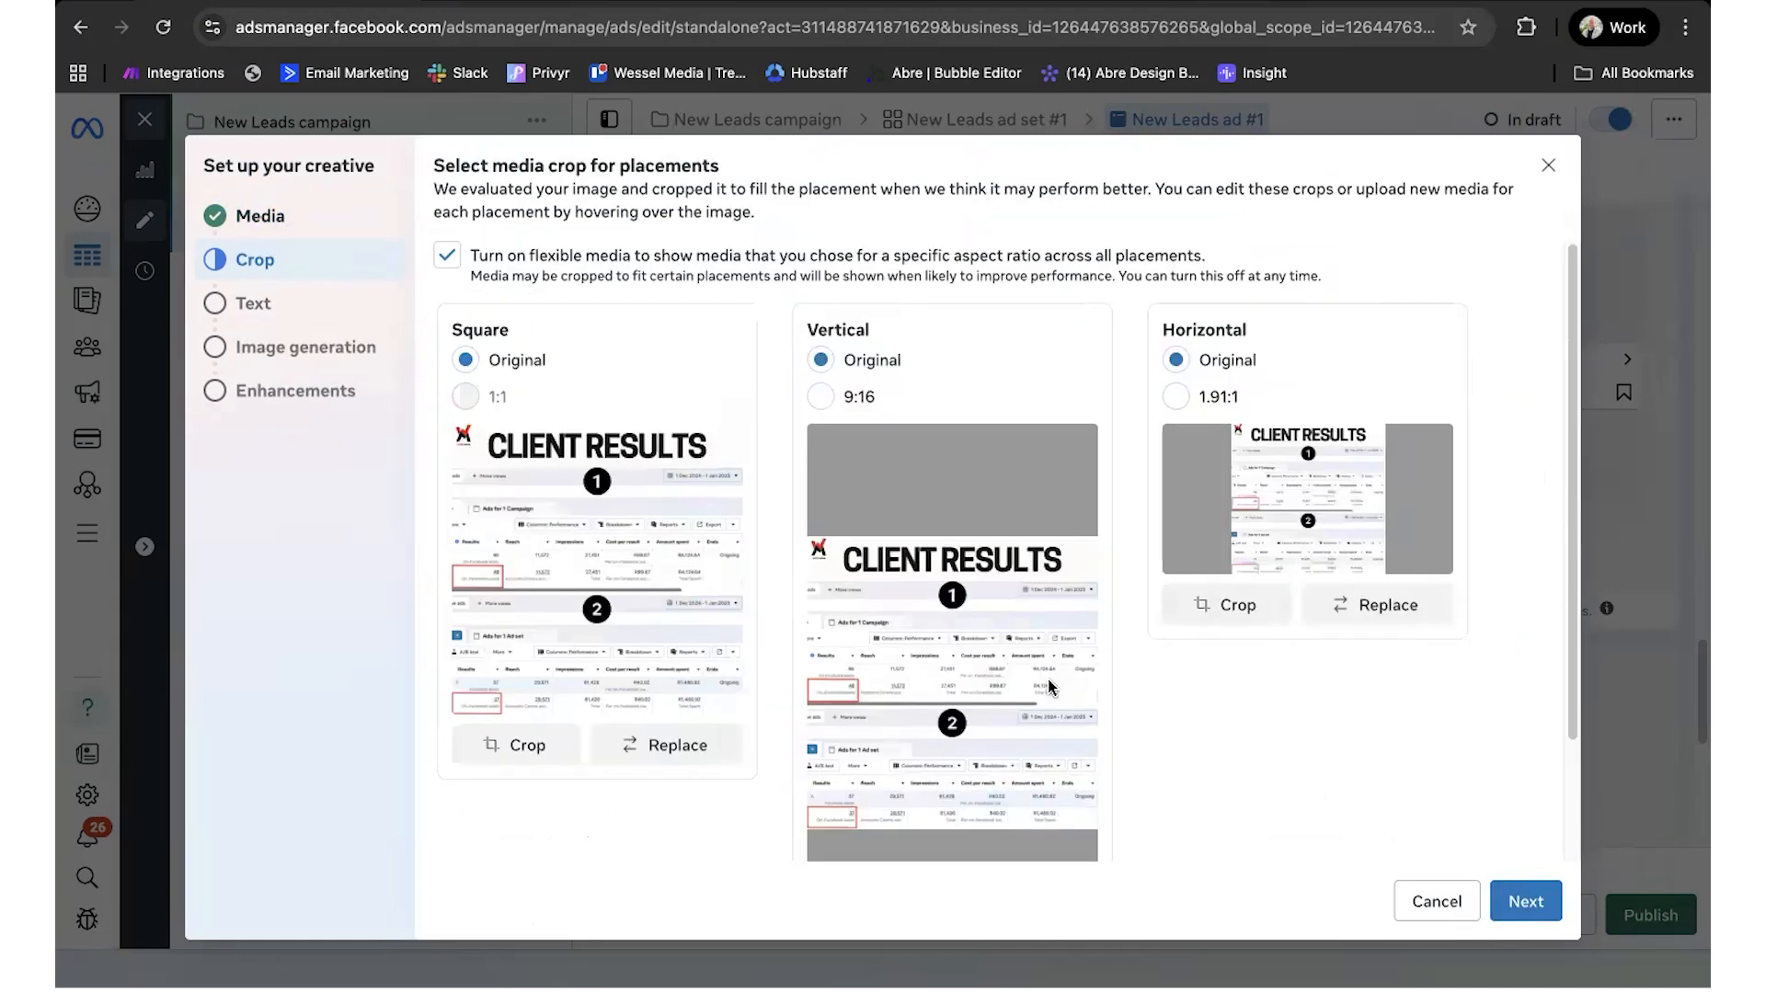
{"action": "scroll", "coordinate": [806, 520], "scroll_direction": "down", "scroll_amount": 1}
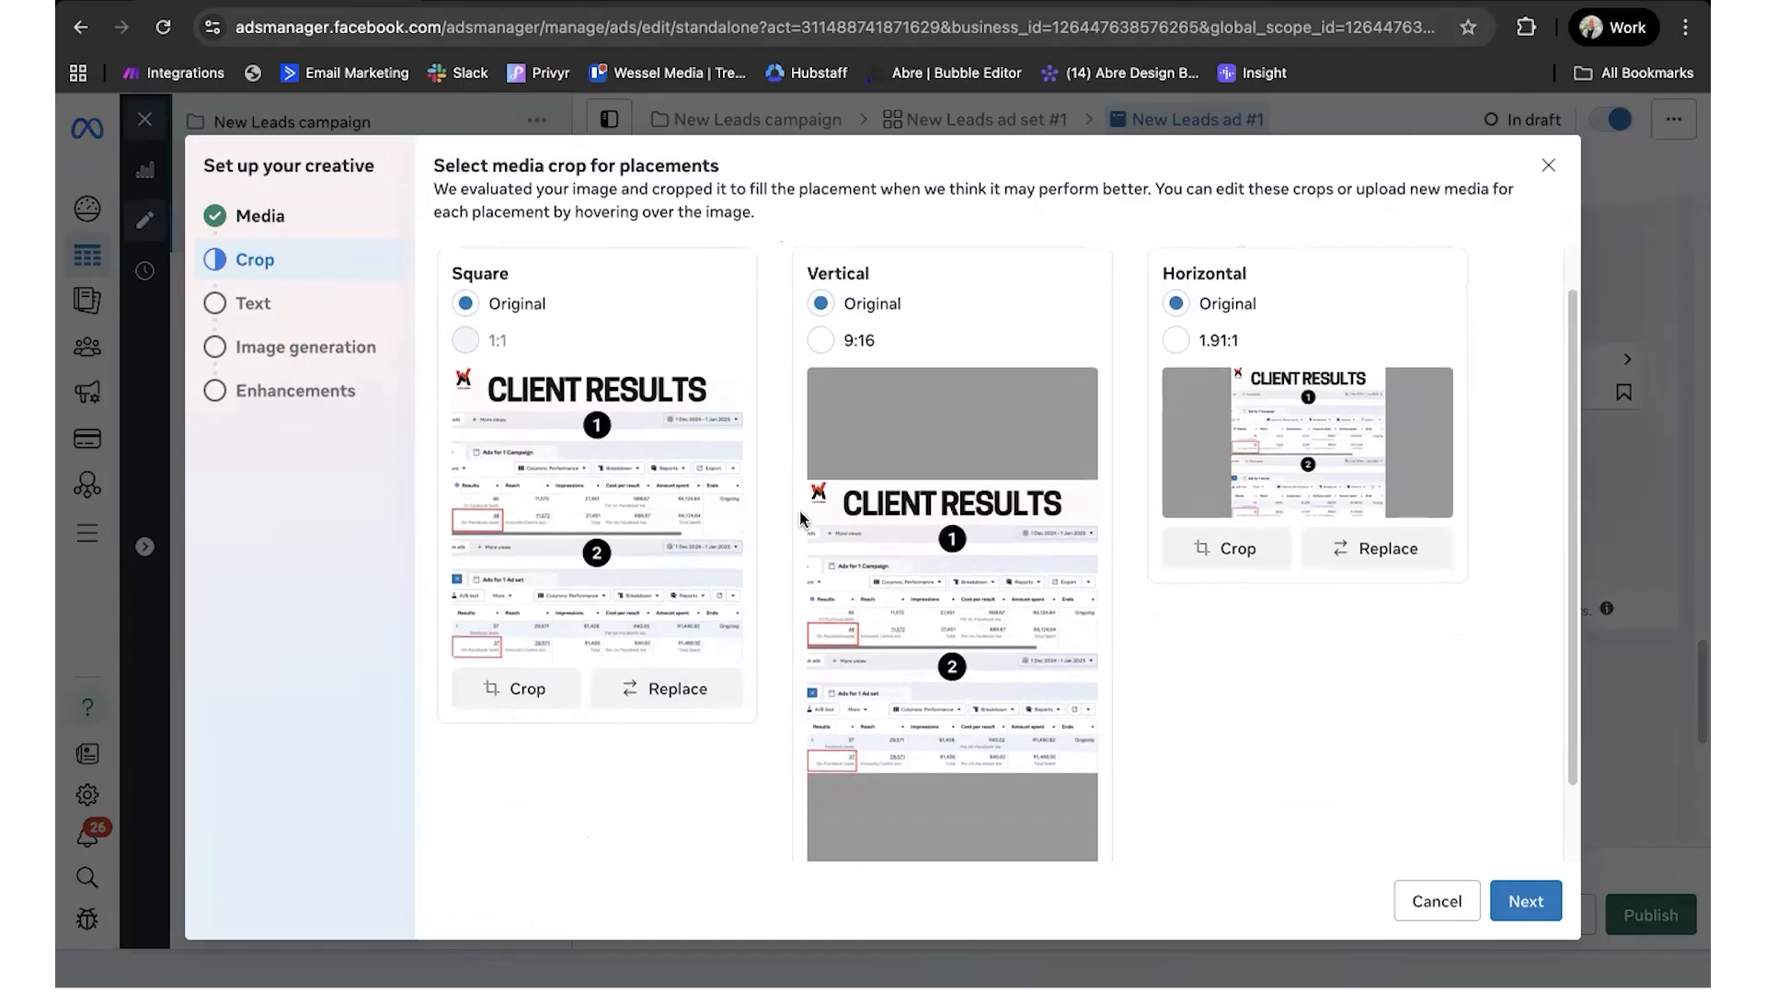
{"action": "left_click", "coordinate": [572, 2]}
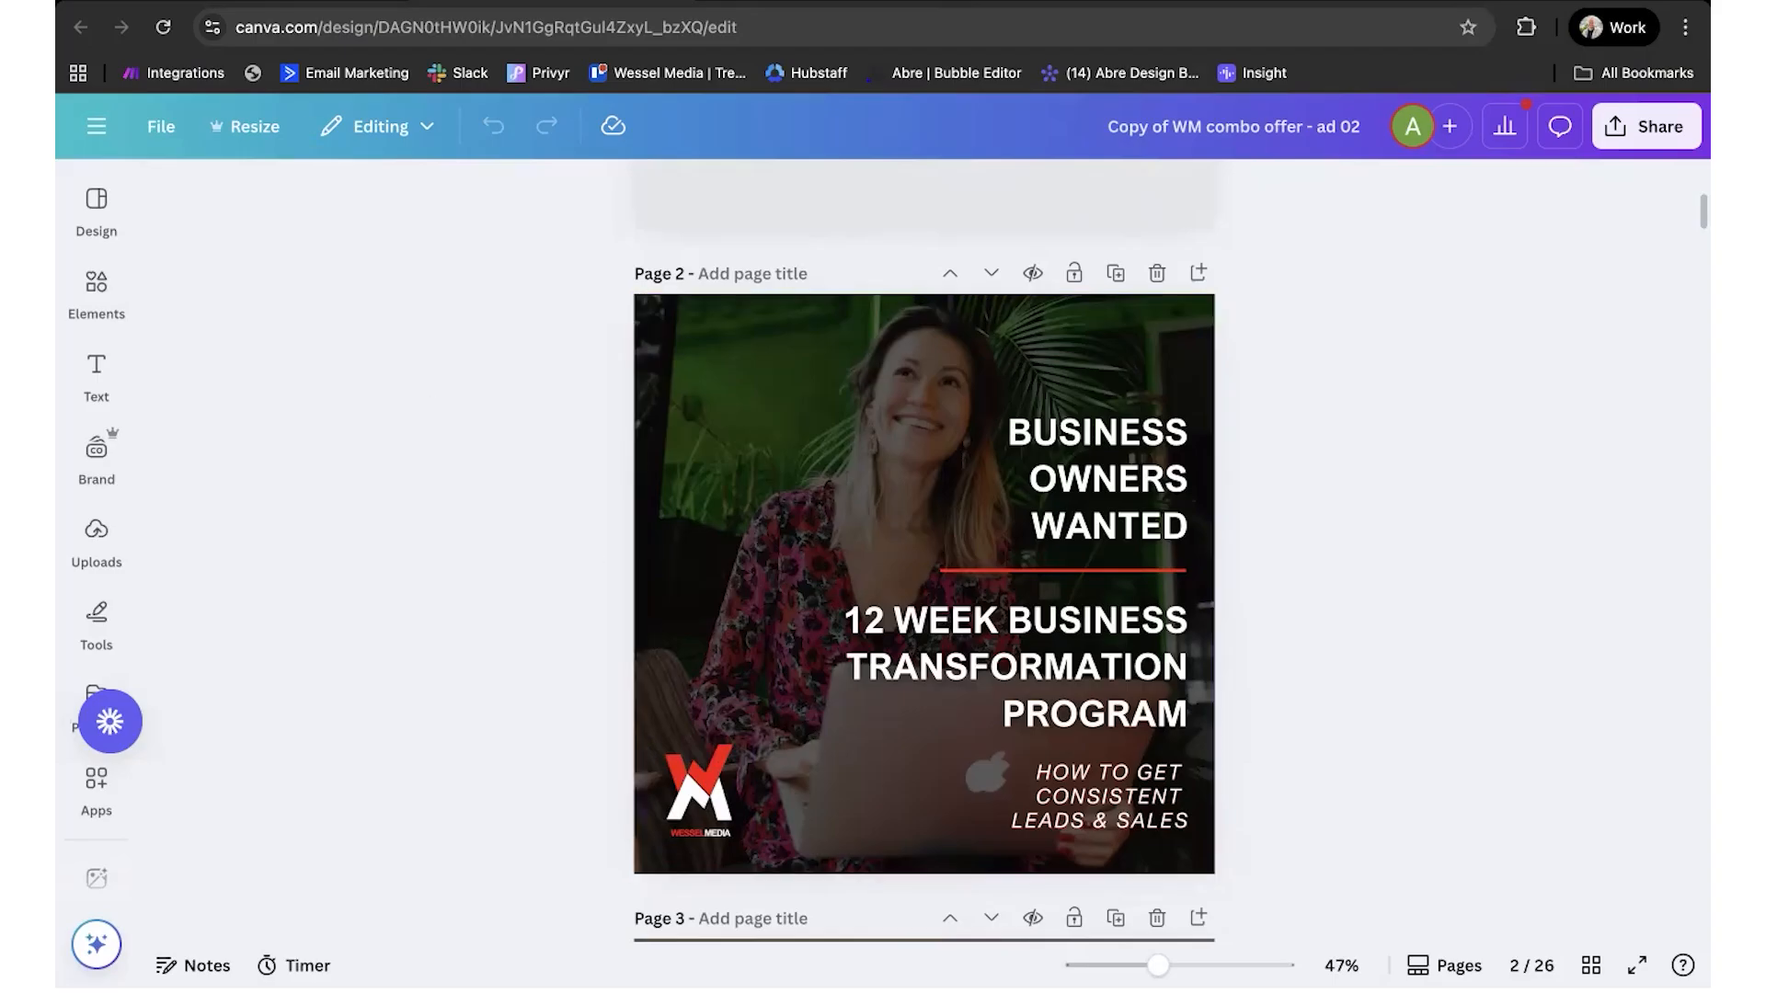
{"action": "left_click", "coordinate": [350, 2]}
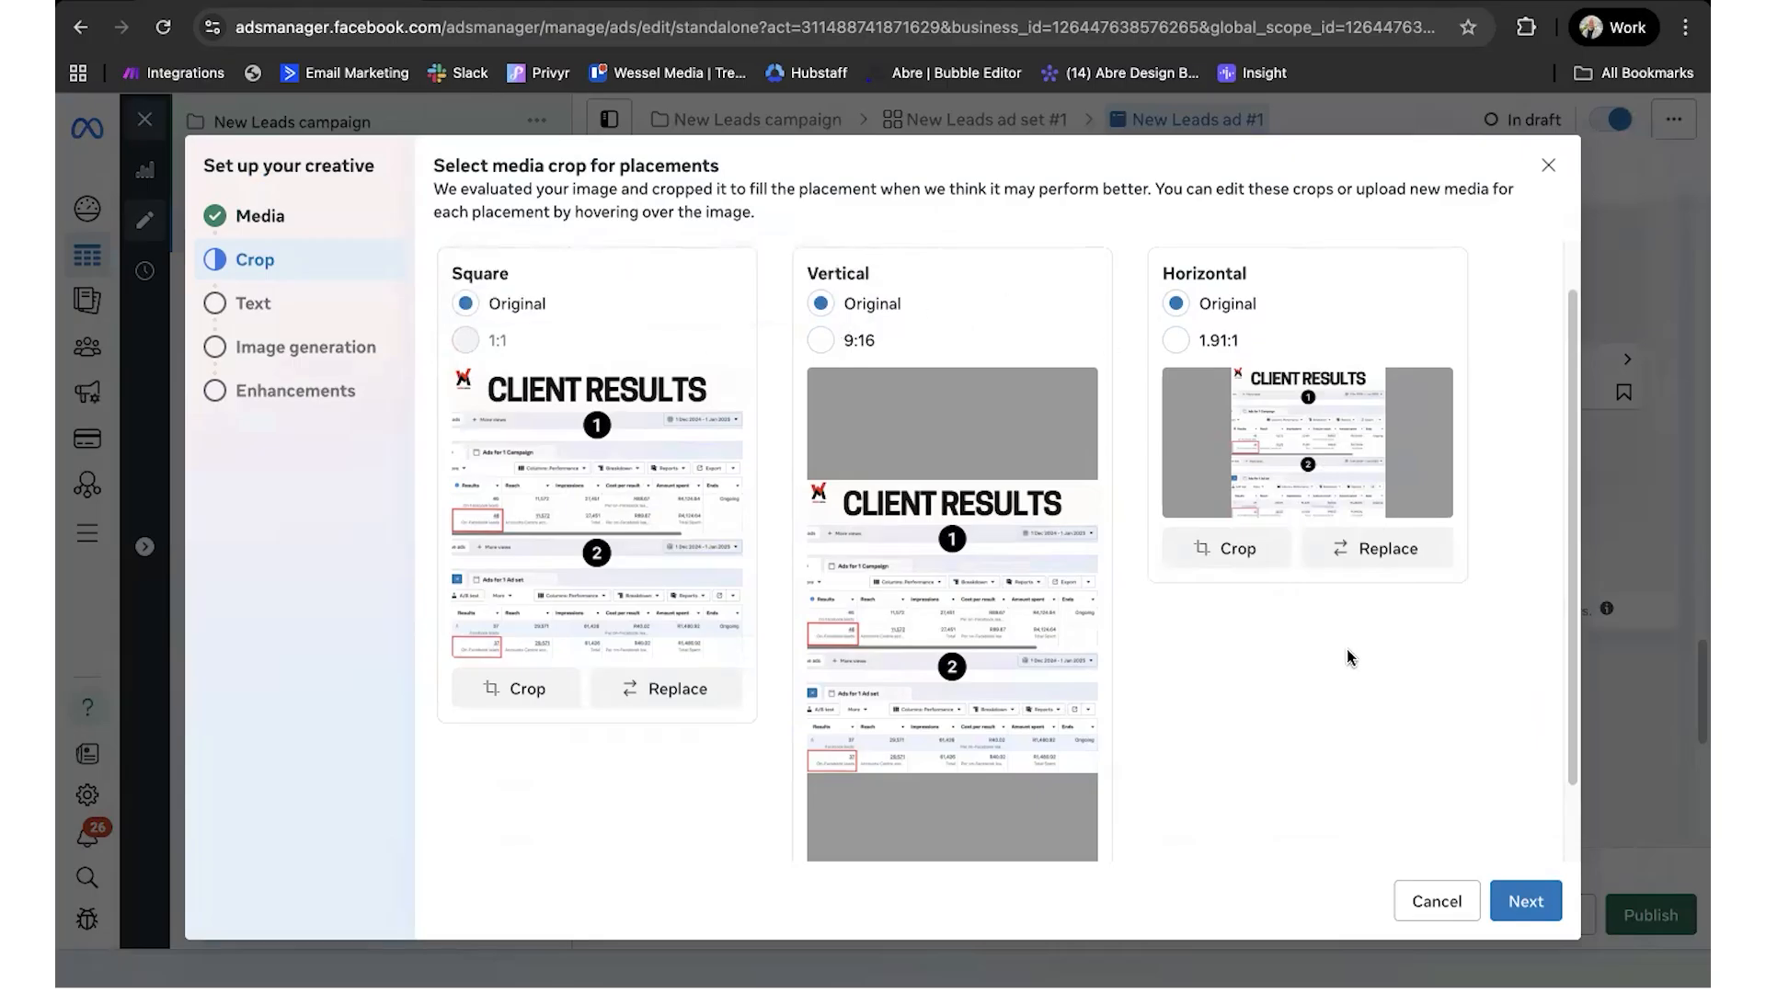
{"action": "left_click", "coordinate": [1525, 903]}
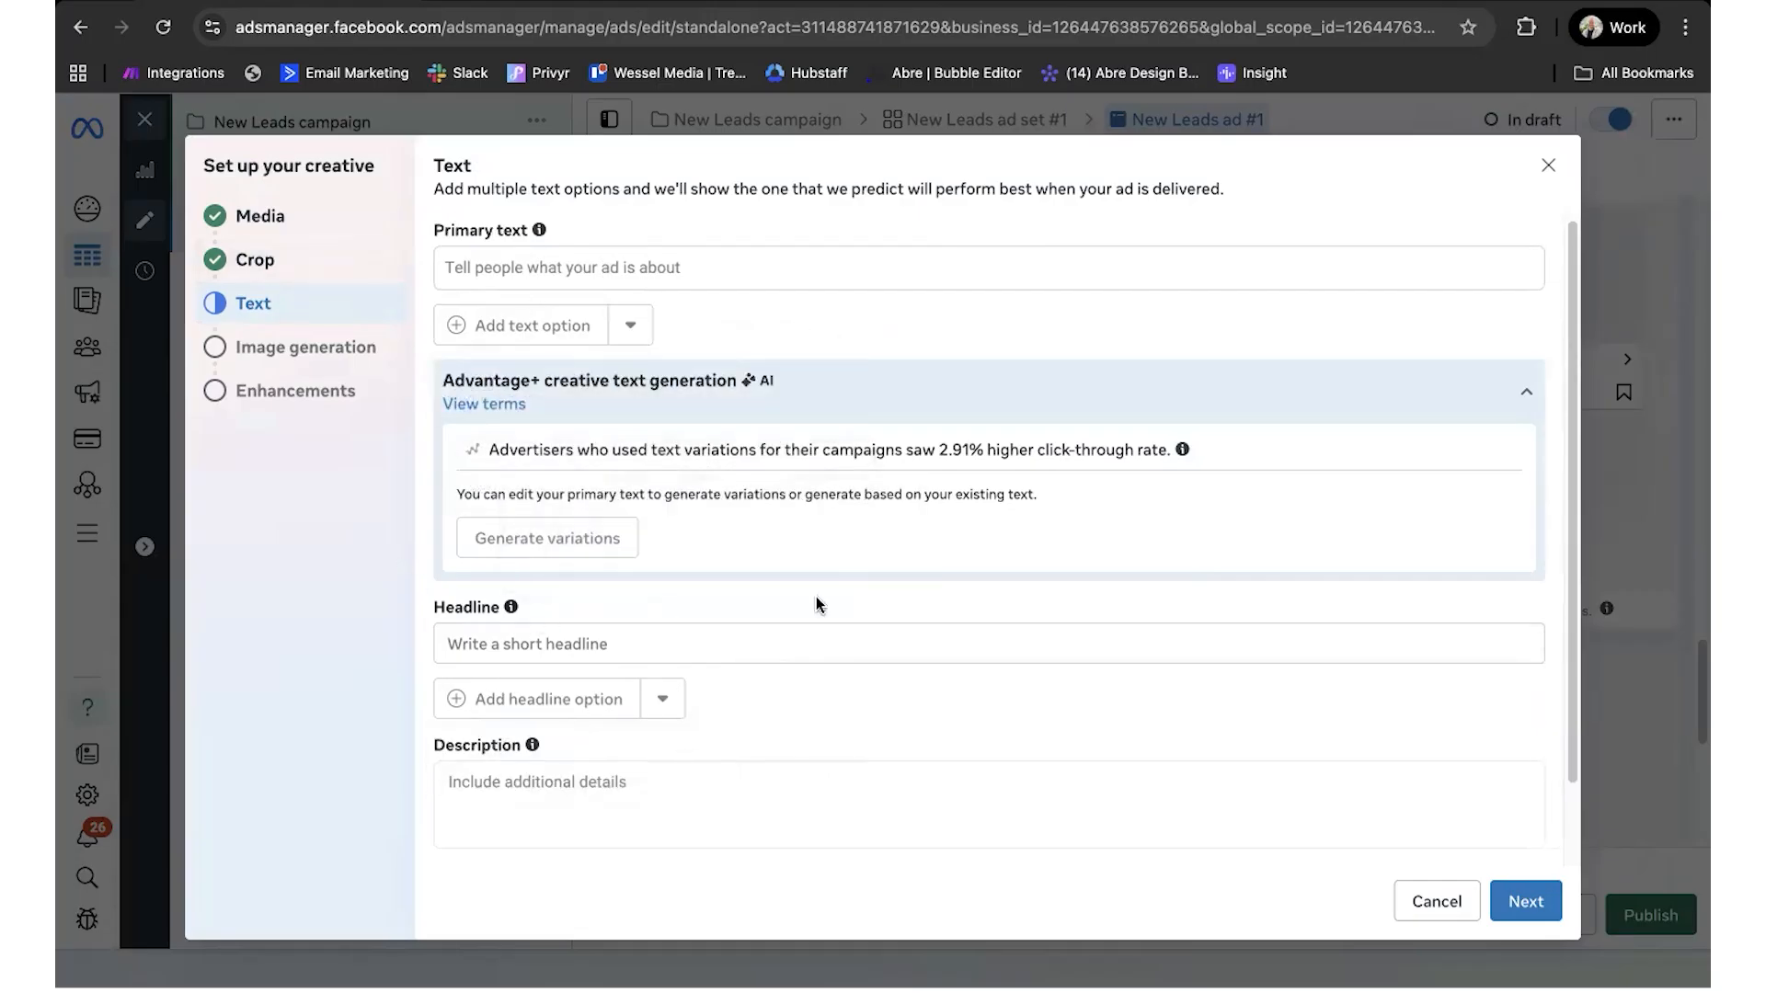
Step: Paste the rewritten ad as the primary text and delete the stray colon and blank line above "ATTENTION LOCAL BUSINESS OWNERS"
{"action": "left_click", "coordinate": [649, 273]}
{"action": "key", "text": "super+v"}
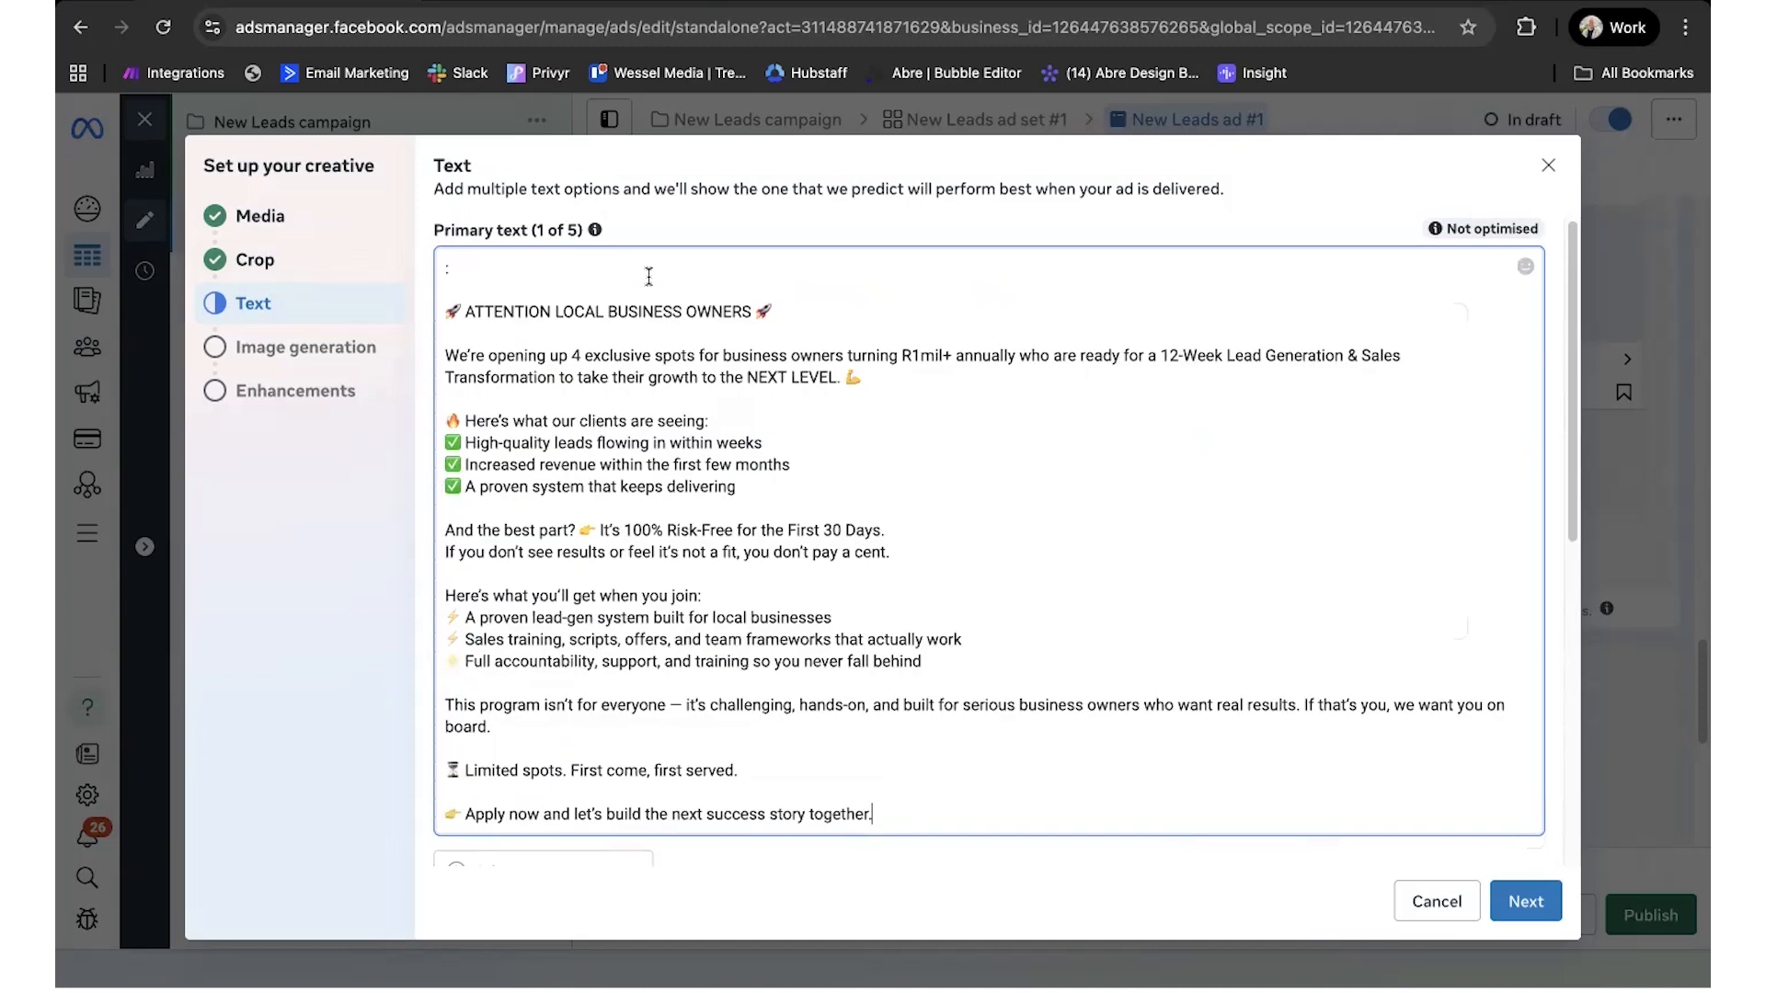
{"action": "scroll", "coordinate": [591, 383], "scroll_direction": "down", "scroll_amount": 5}
{"action": "scroll", "coordinate": [591, 386], "scroll_direction": "up", "scroll_amount": 3}
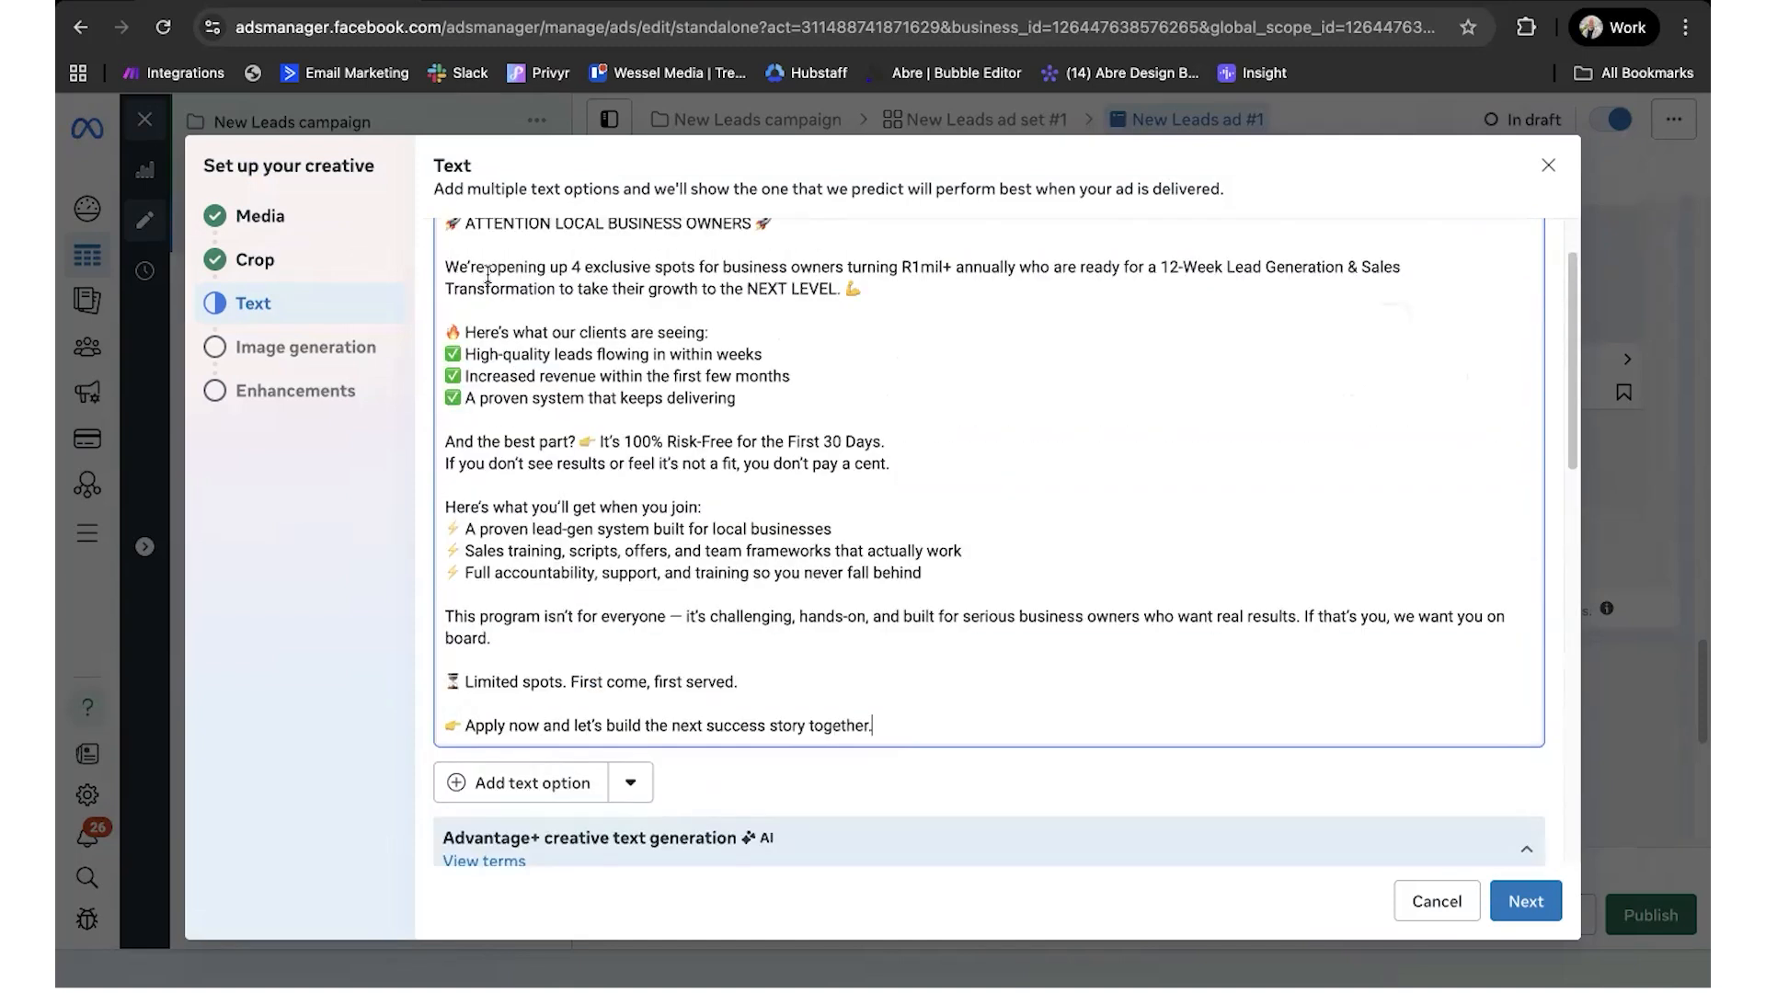
{"action": "key", "text": "Up"}
{"action": "key", "text": "Up"}
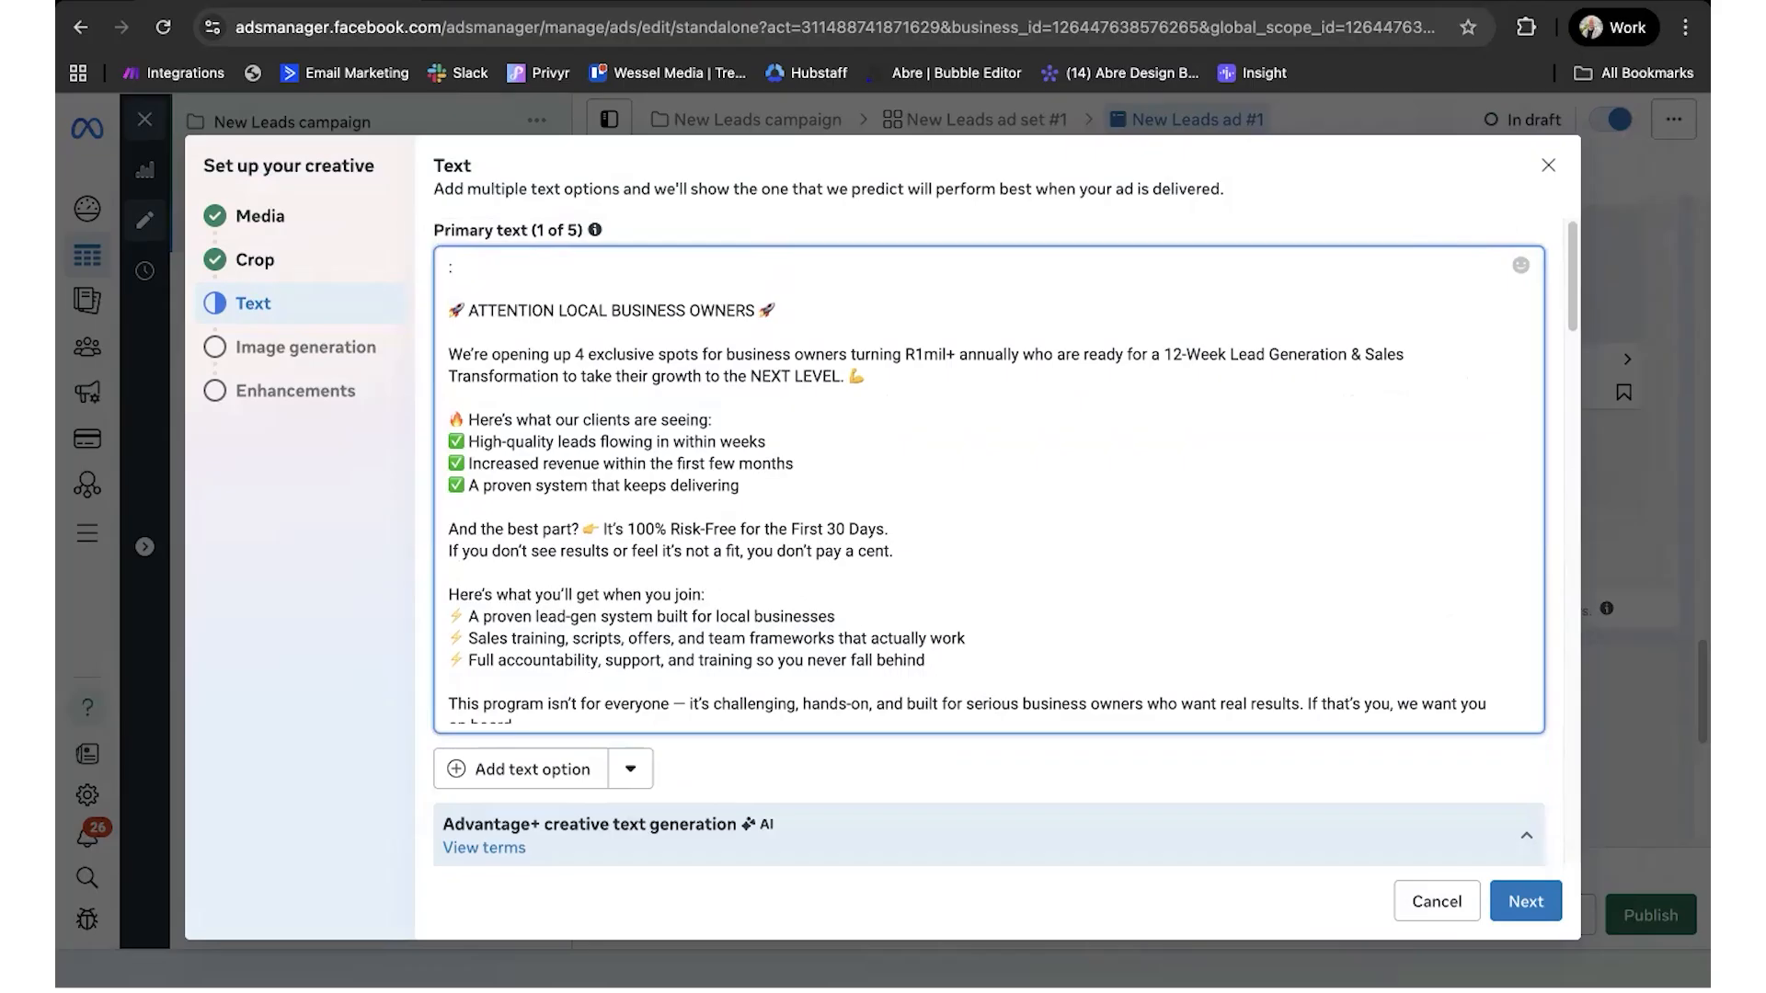
{"action": "key", "text": "Down"}
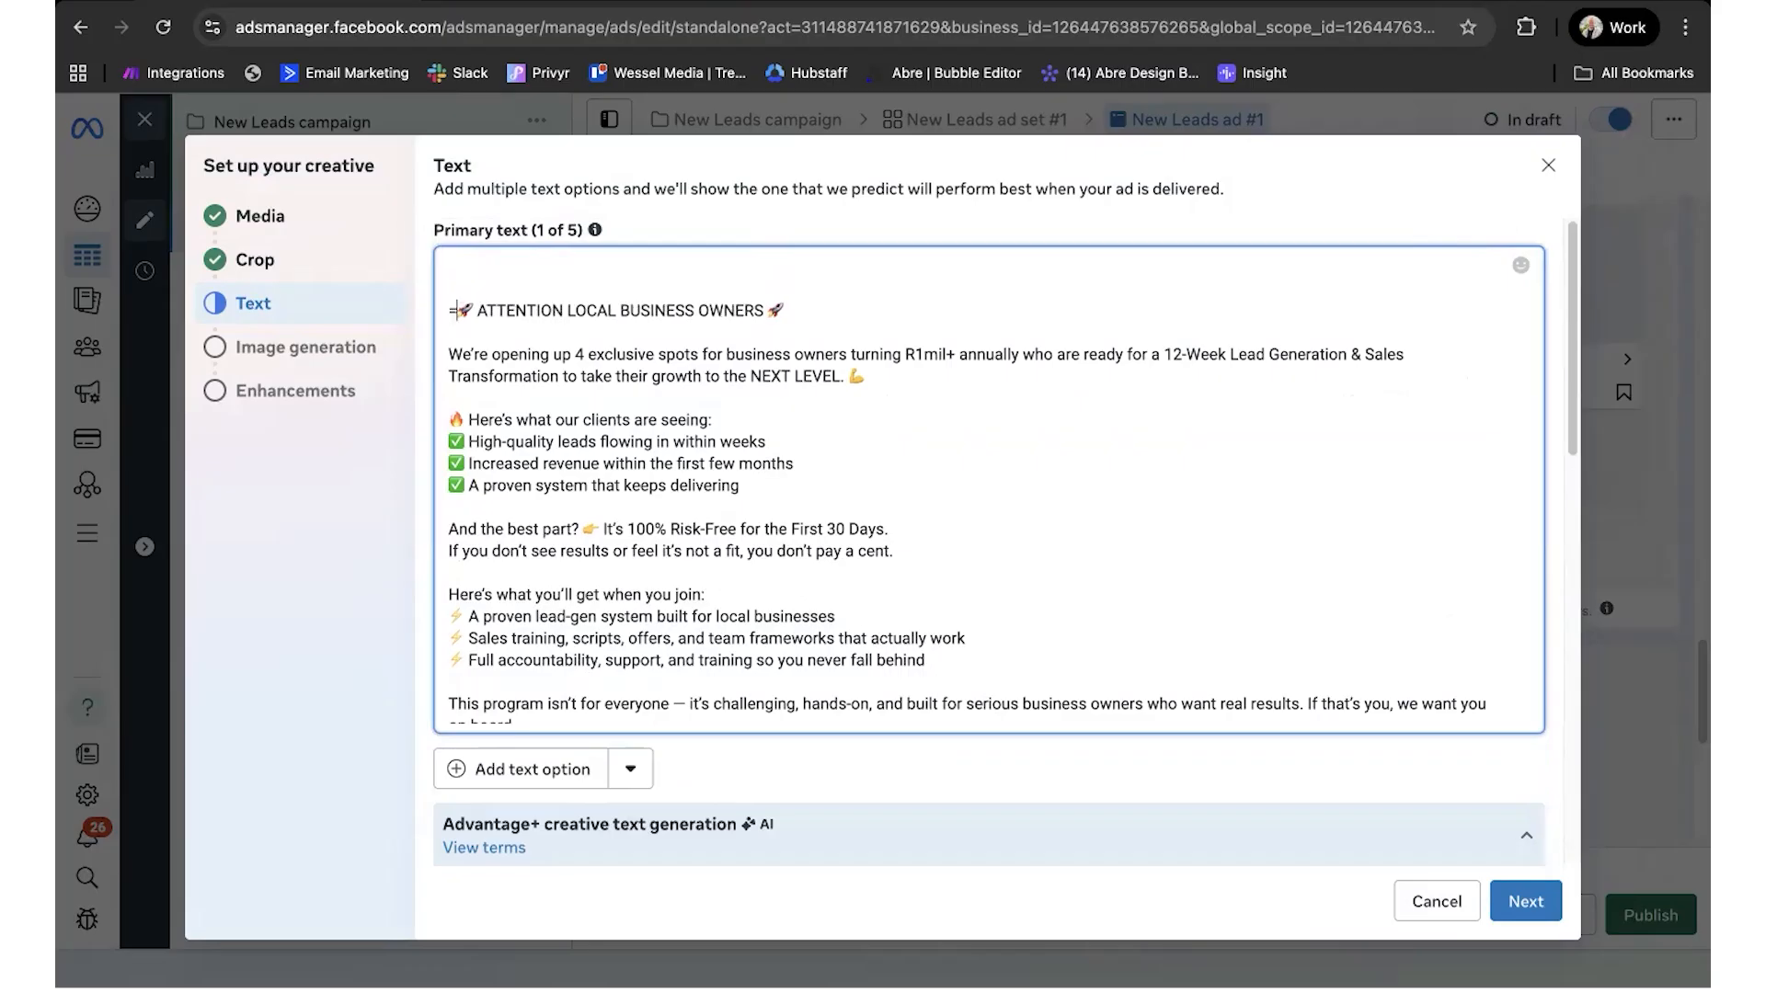
{"action": "key", "text": "BackSpace"}
{"action": "key", "text": "BackSpace"}
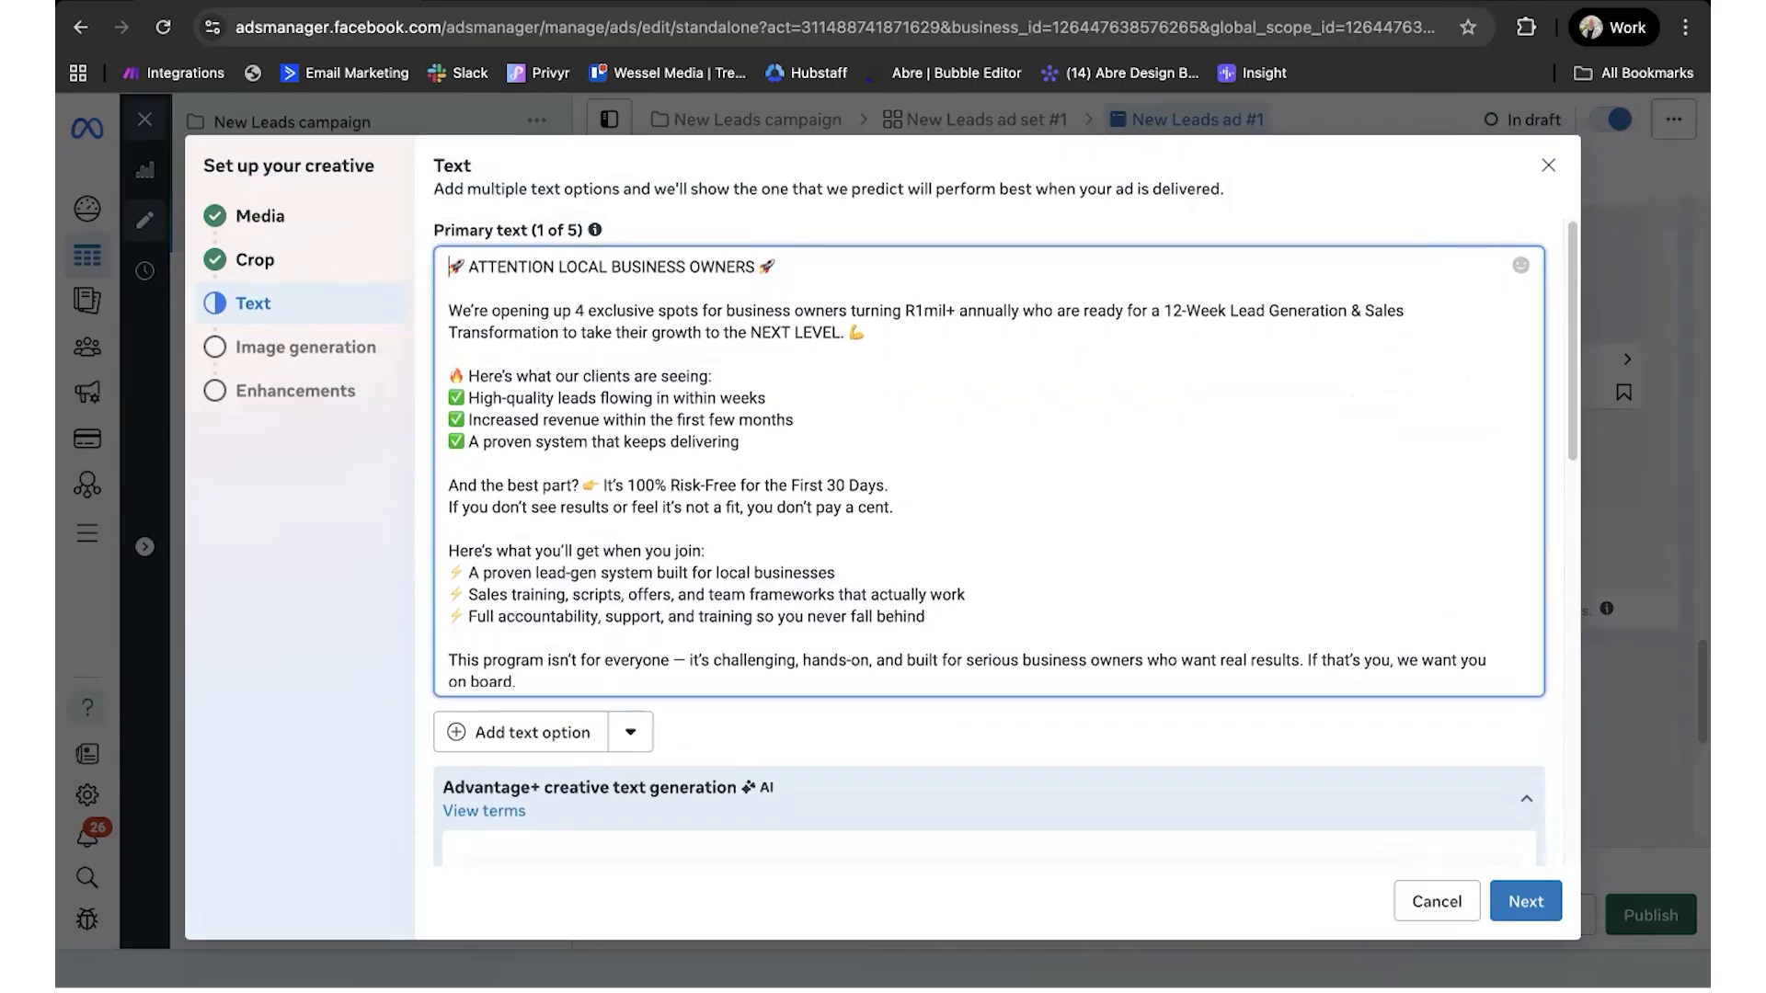
Step: Collapse the Advantage+ creative text generation suggestions under the primary text
{"action": "scroll", "coordinate": [735, 552], "scroll_direction": "down", "scroll_amount": 3}
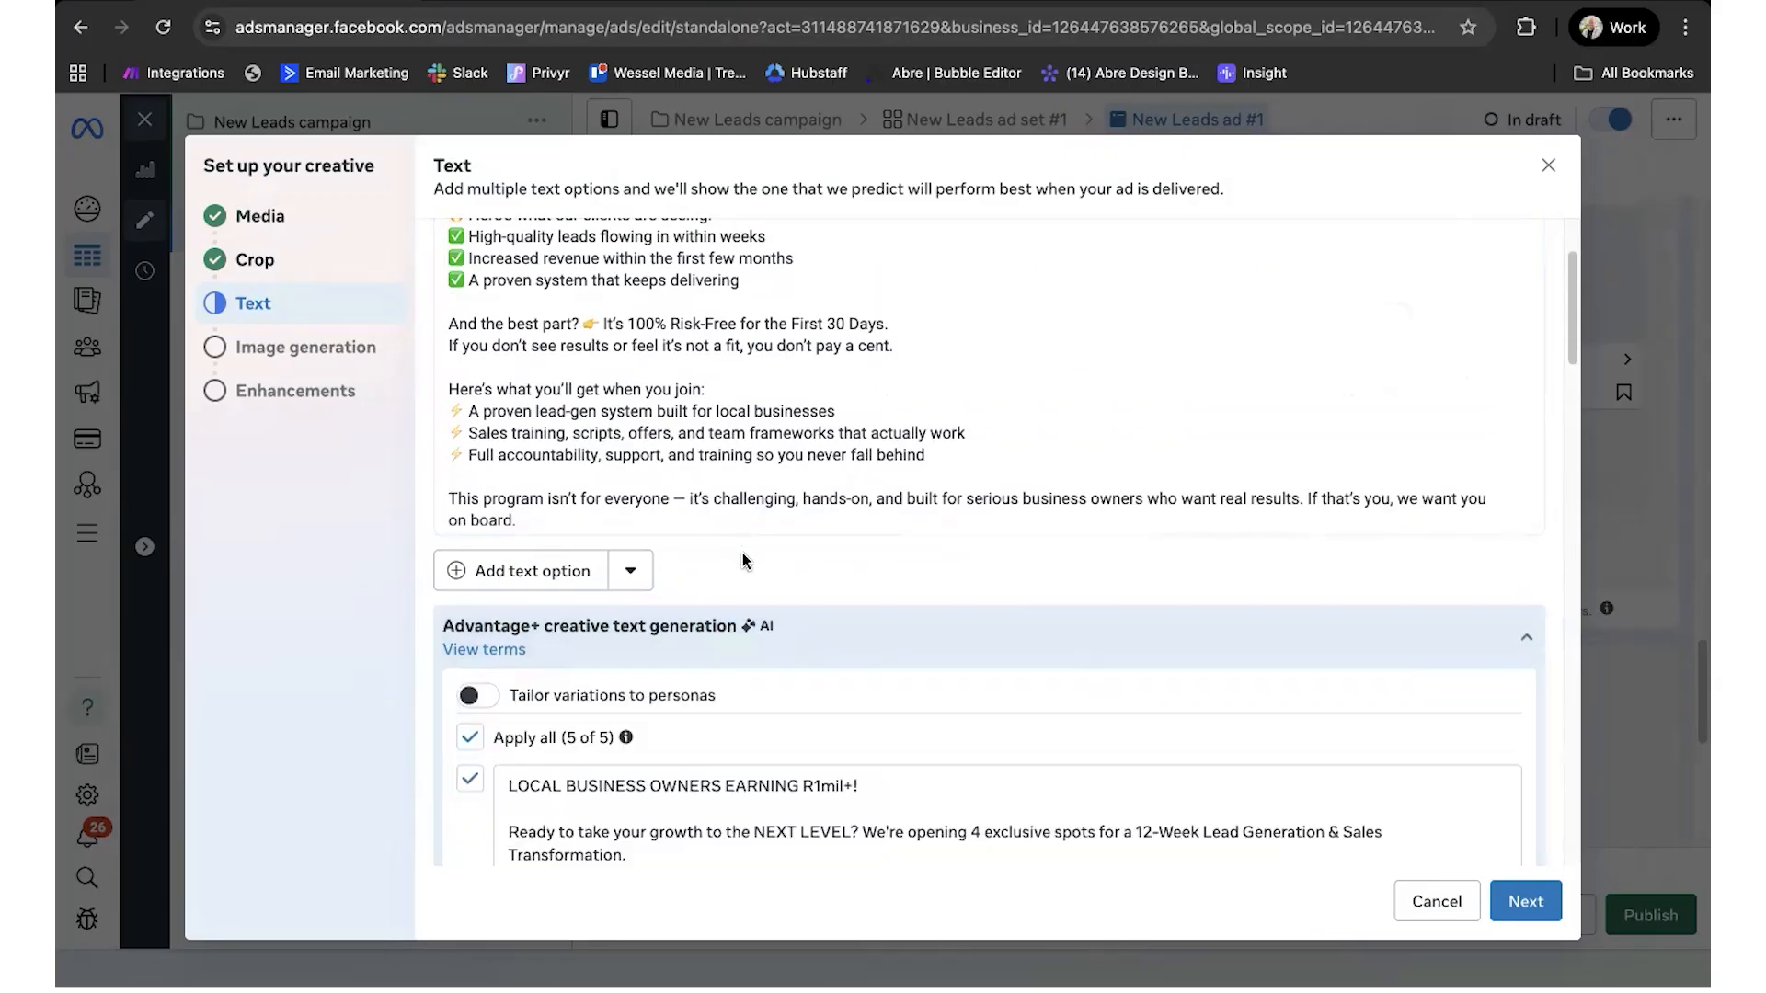
{"action": "left_click", "coordinate": [1524, 638]}
{"action": "scroll", "coordinate": [919, 588], "scroll_direction": "down", "scroll_amount": 2}
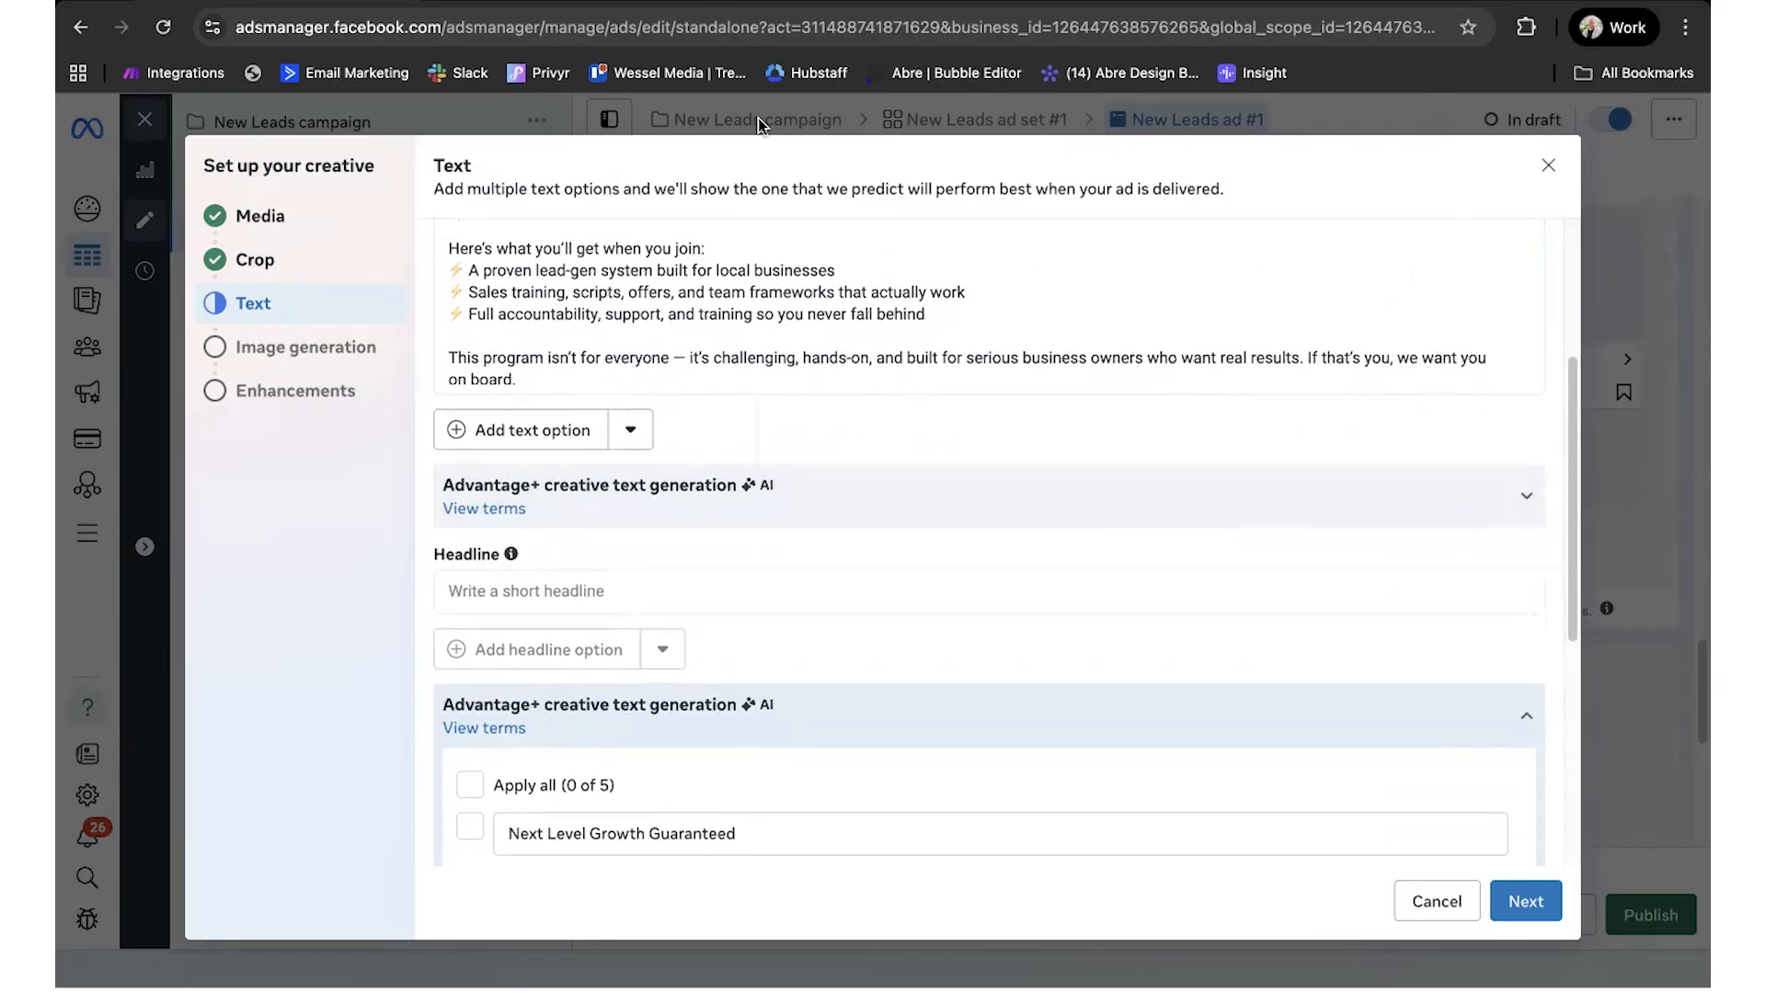
Step: Switch to ChatGPT and submit the prompt "Also write a headline"
{"action": "left_click", "coordinate": [1037, 2]}
{"action": "left_click", "coordinate": [896, 900]}
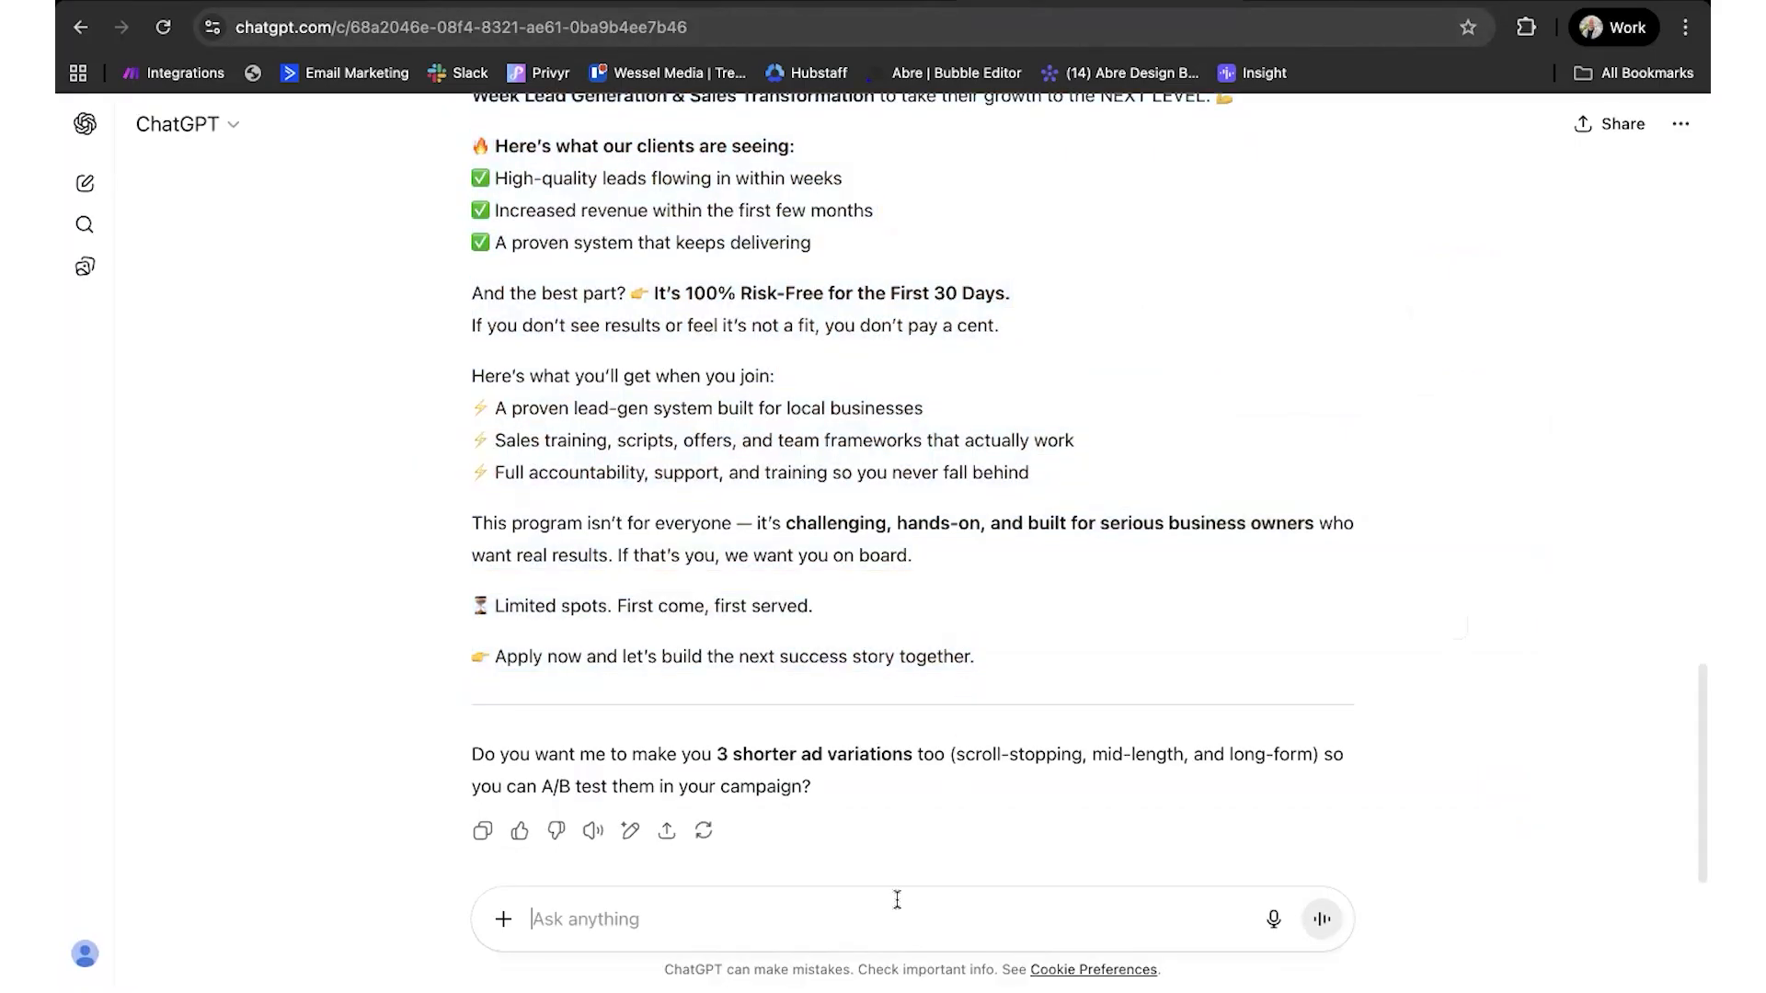
{"action": "type", "text": "Also write a headline"}
{"action": "key", "text": "Return"}
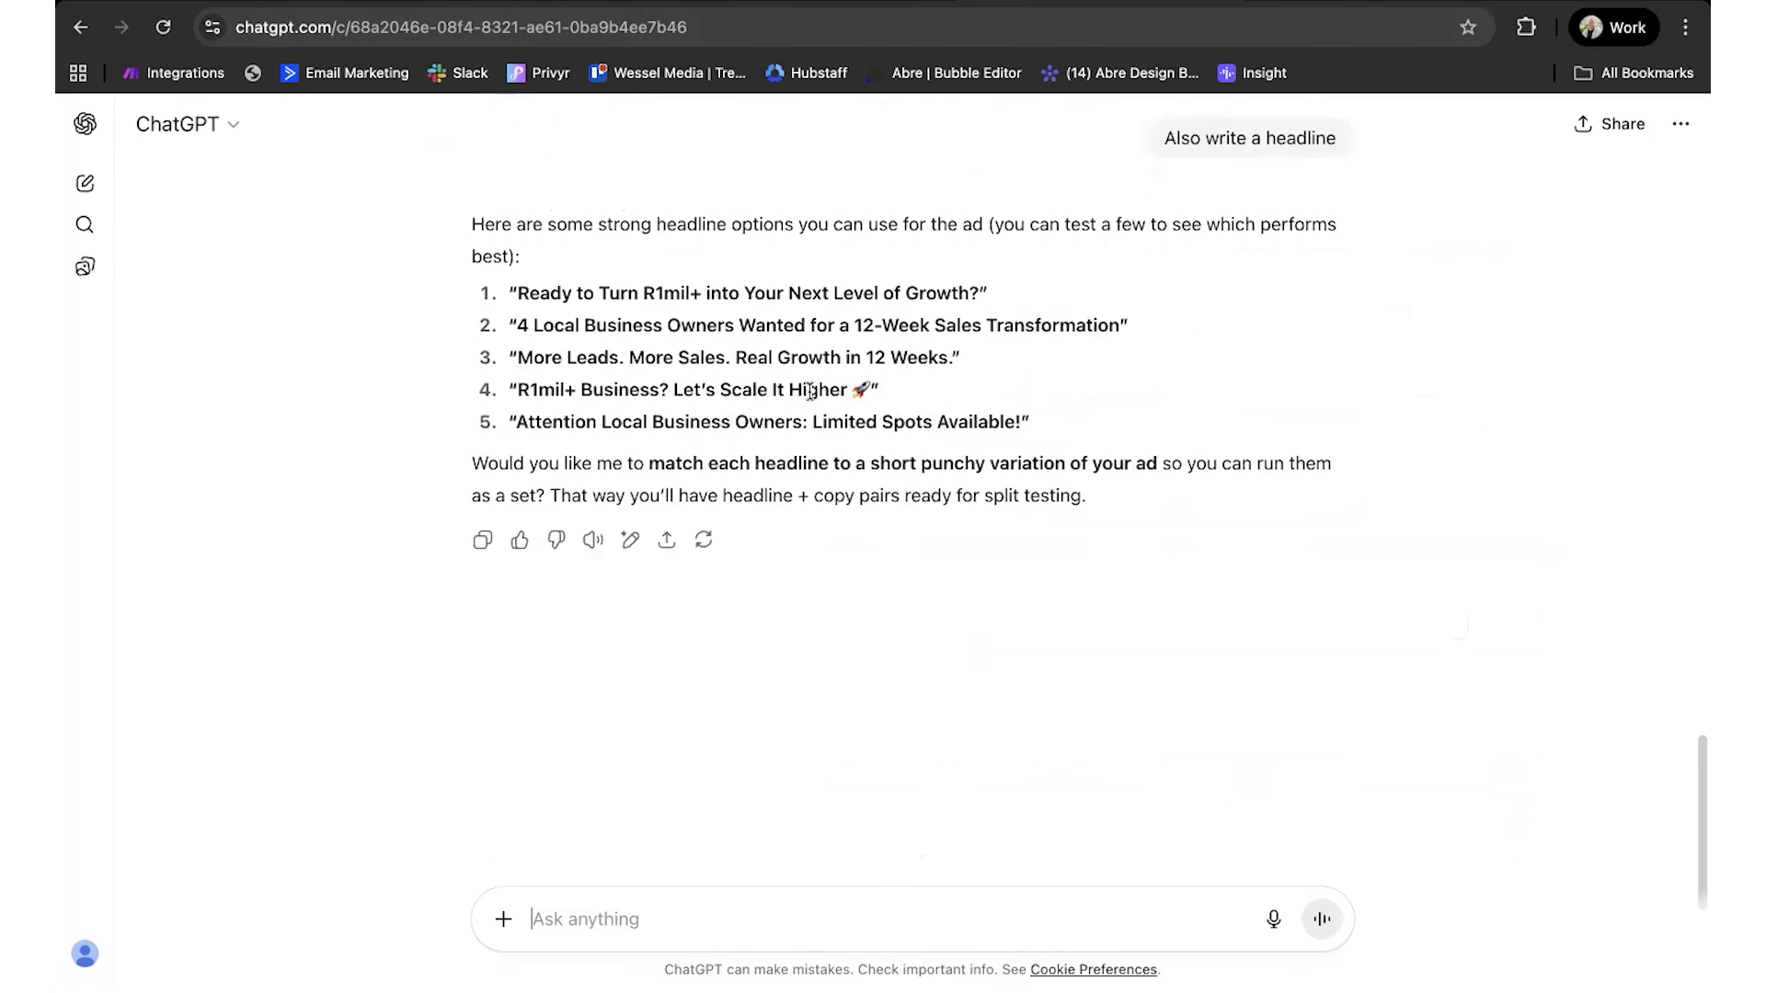
Step: Copy the fourth headline option, "R1mil+ Business? Let's Scale It Higher" with its rocket emoji, without the quotation marks
{"action": "left_click_drag", "start_coordinate": [882, 389], "coordinate": [513, 383]}
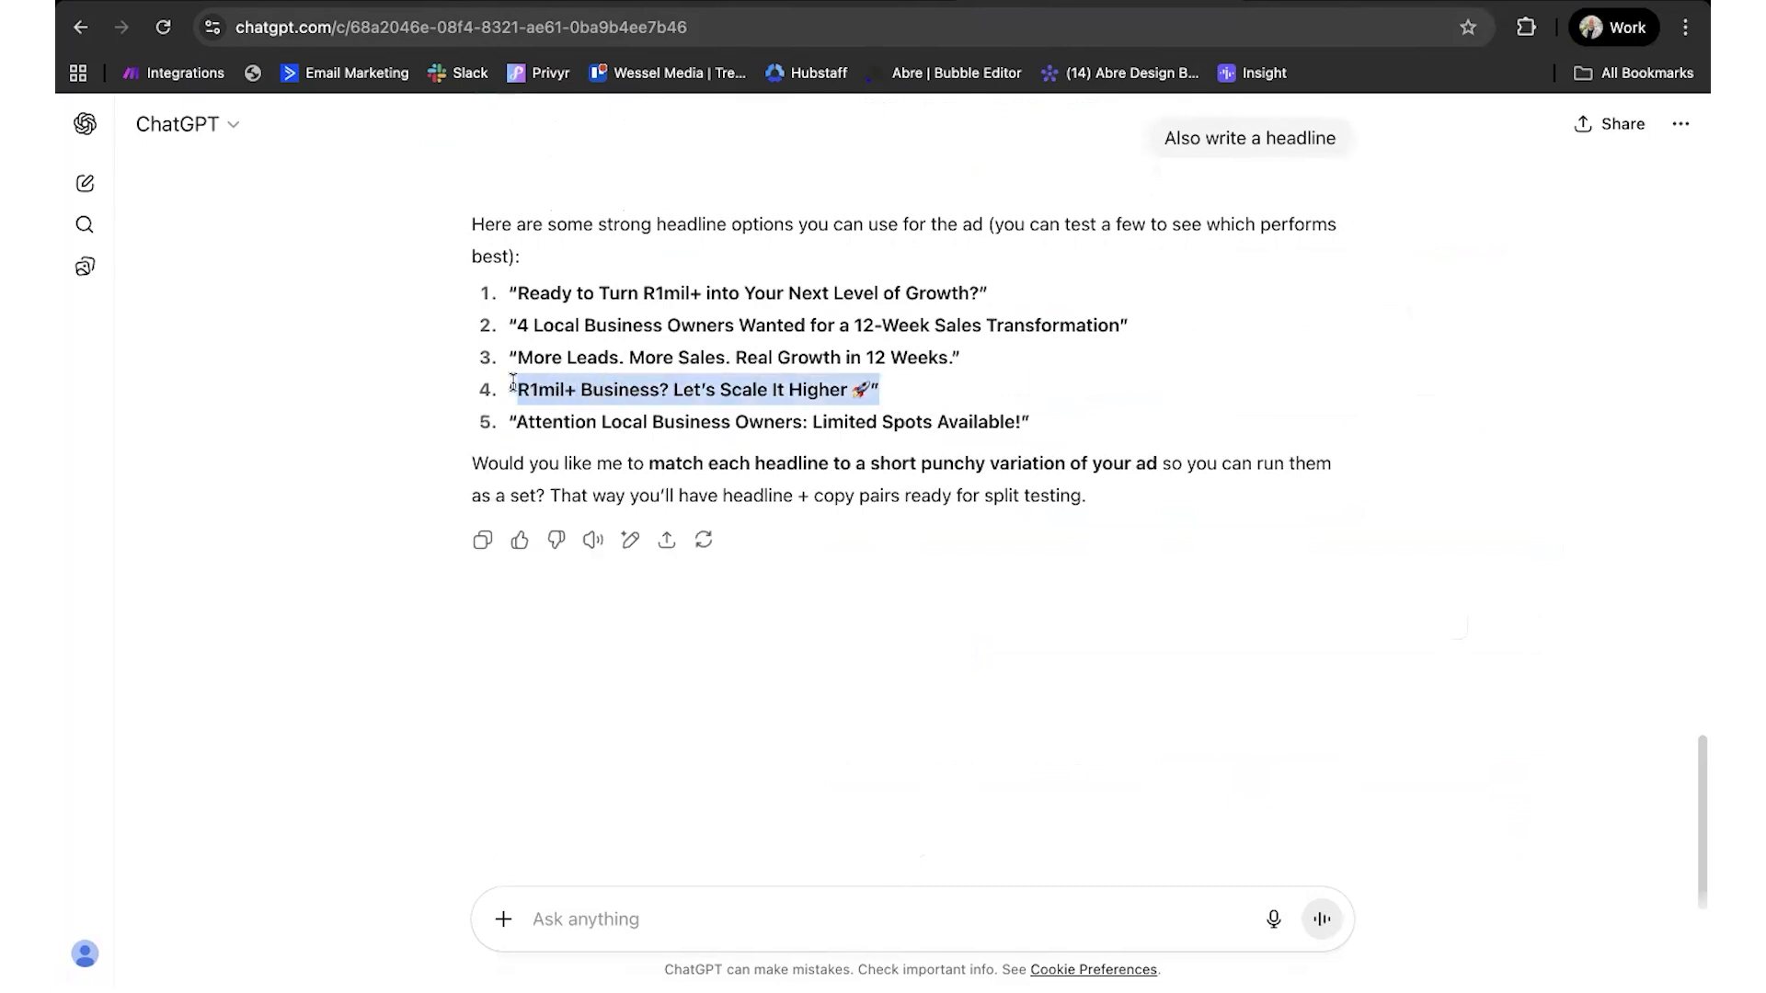
{"action": "left_click", "coordinate": [858, 383]}
{"action": "left_click_drag", "start_coordinate": [866, 387], "coordinate": [513, 386]}
{"action": "key", "text": "super+c"}
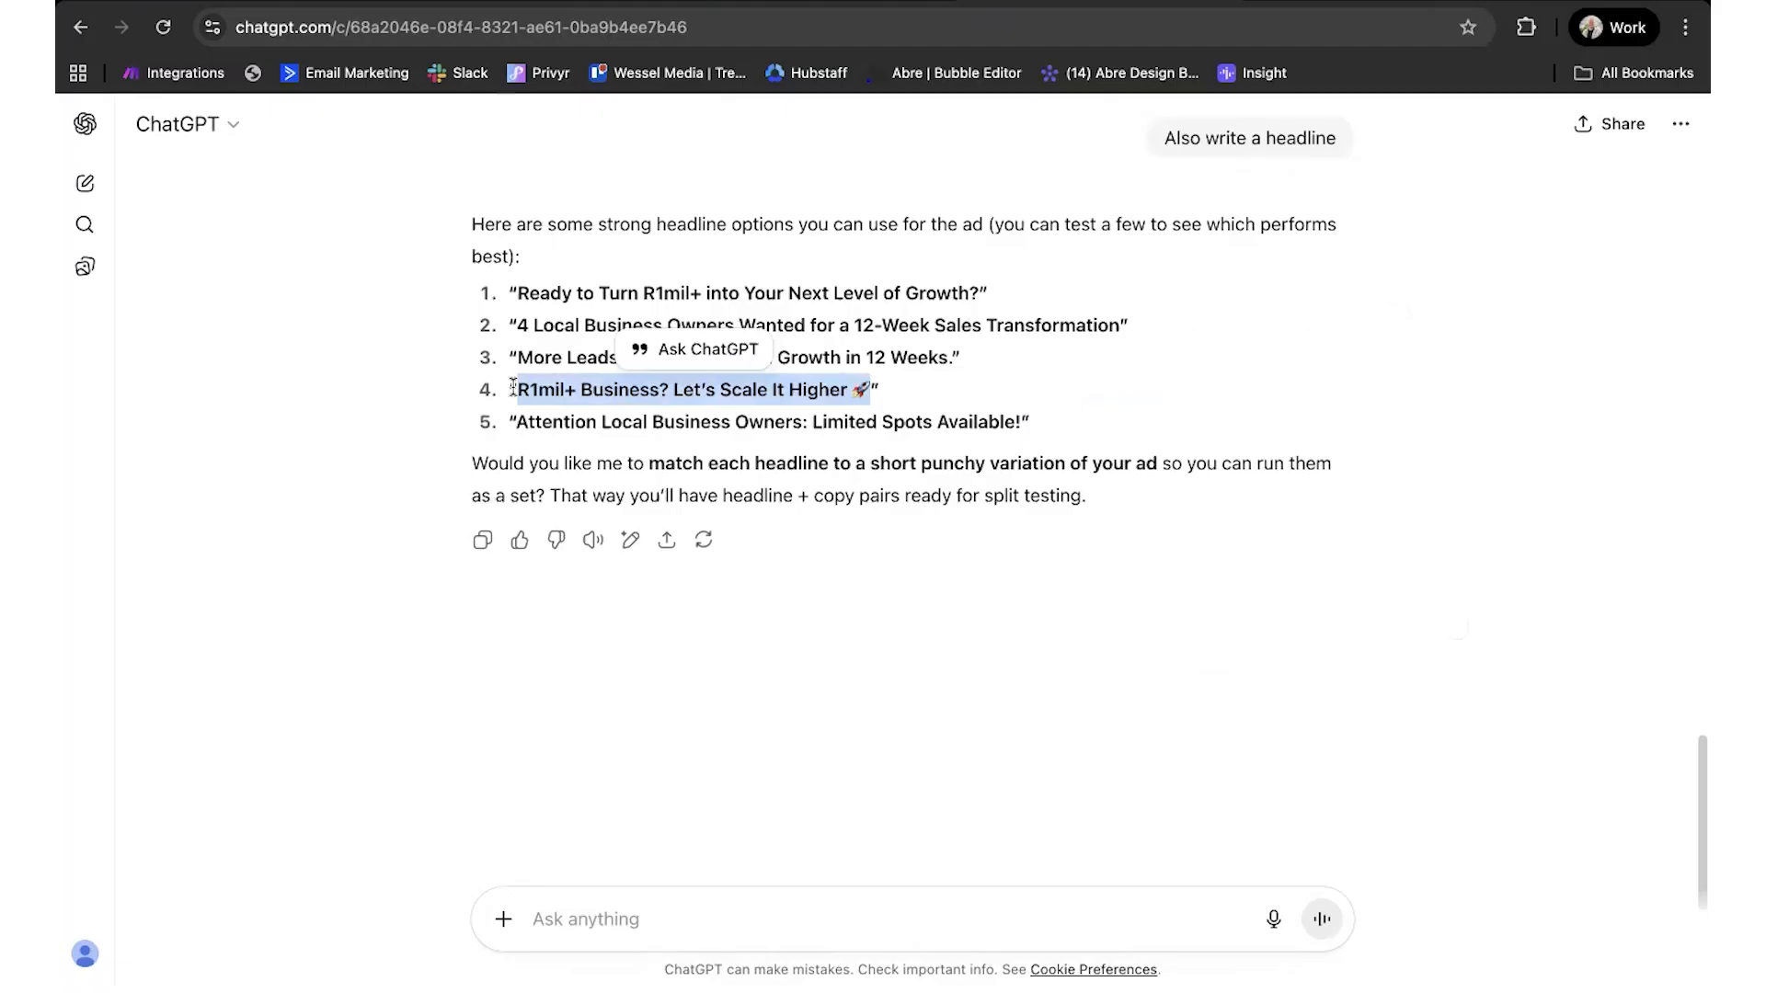
Step: In Meta Ads Manager, set the headline to "R1mil+ Business? Let's Scale It Higher" without the emoji and collapse the AI headline suggestions
{"action": "left_click", "coordinate": [579, 1]}
{"action": "left_click", "coordinate": [578, 585]}
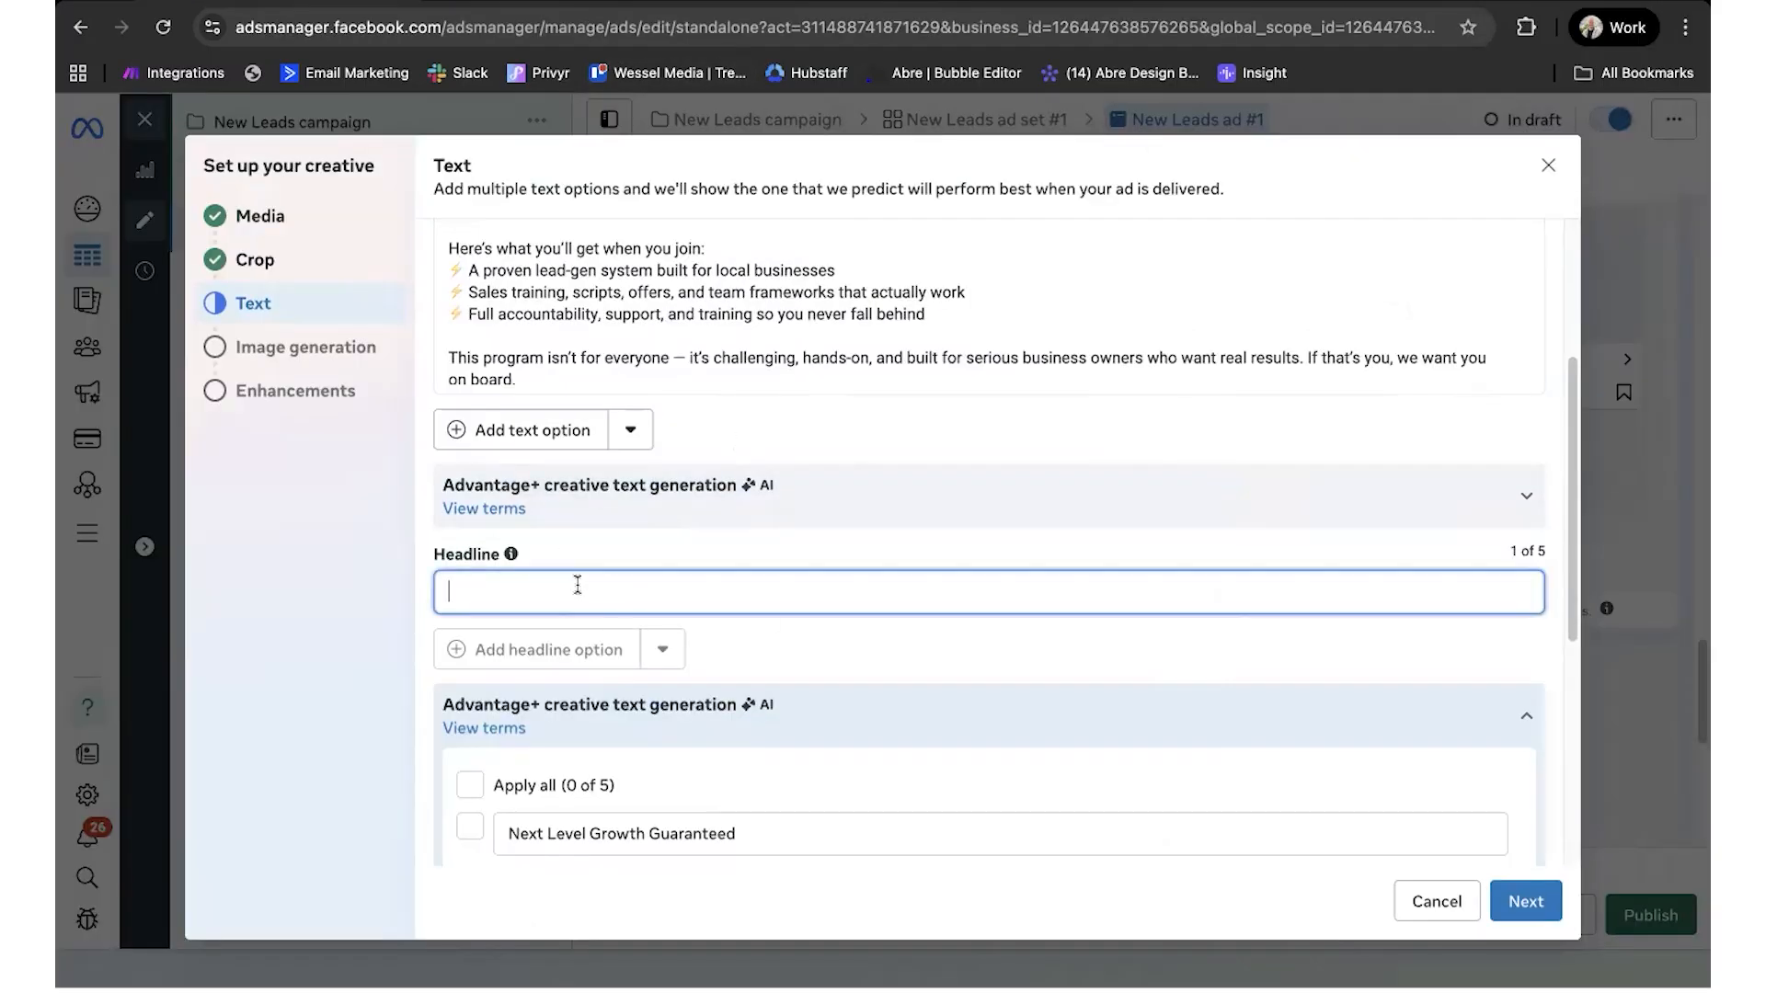
{"action": "key", "text": "super+v"}
{"action": "key", "text": "BackSpace"}
{"action": "left_click", "coordinate": [763, 545]}
{"action": "scroll", "coordinate": [767, 572], "scroll_direction": "down", "scroll_amount": 2}
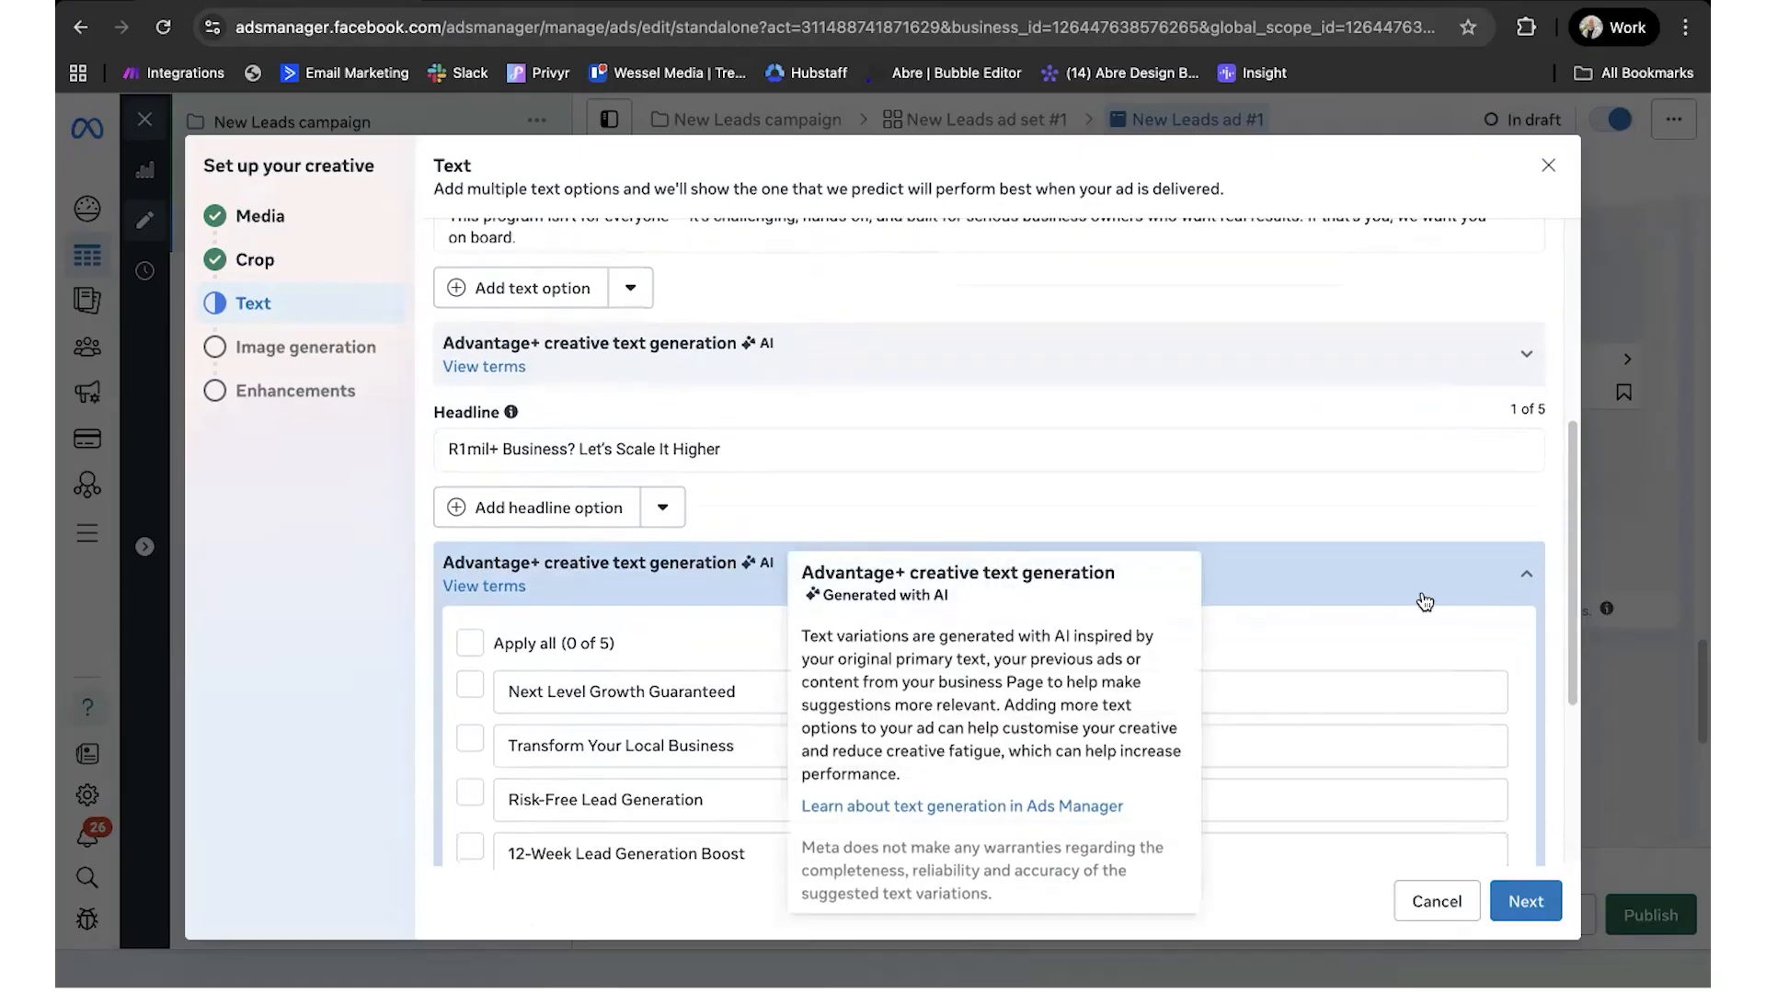
{"action": "left_click", "coordinate": [1522, 582]}
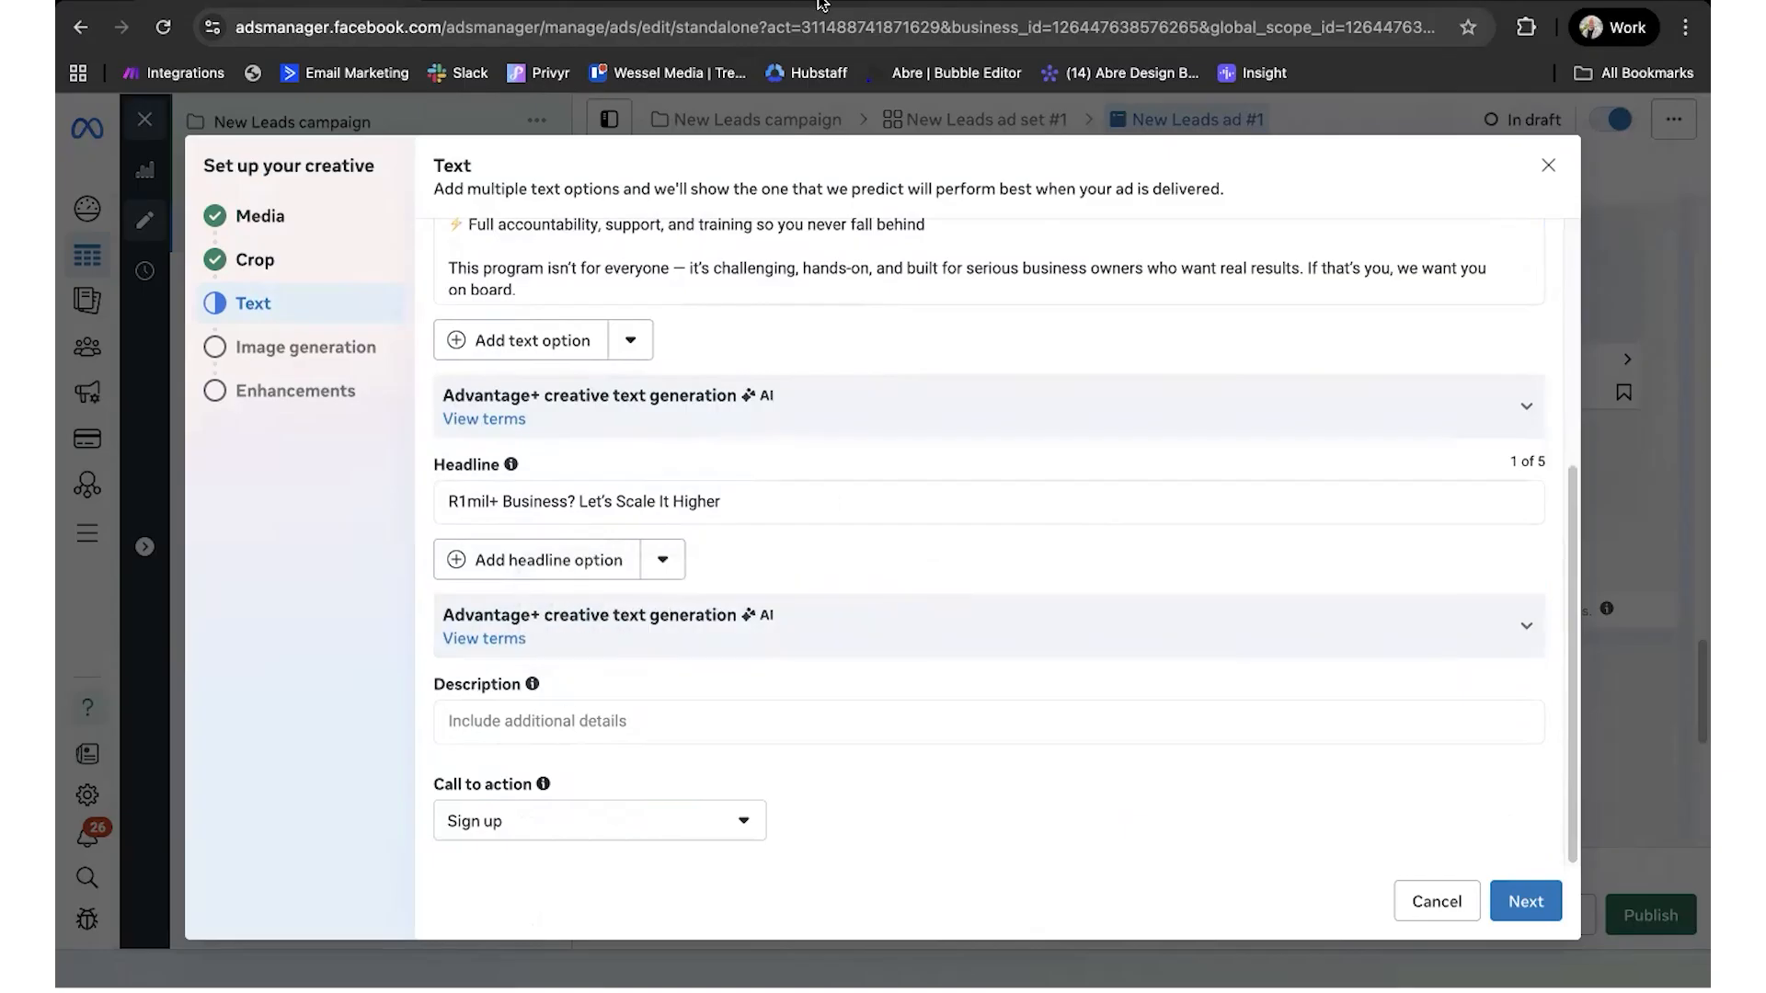
Step: Return to ChatGPT and submit the prompt "Also write the description for the facebook ad"
{"action": "left_click", "coordinate": [1040, 2]}
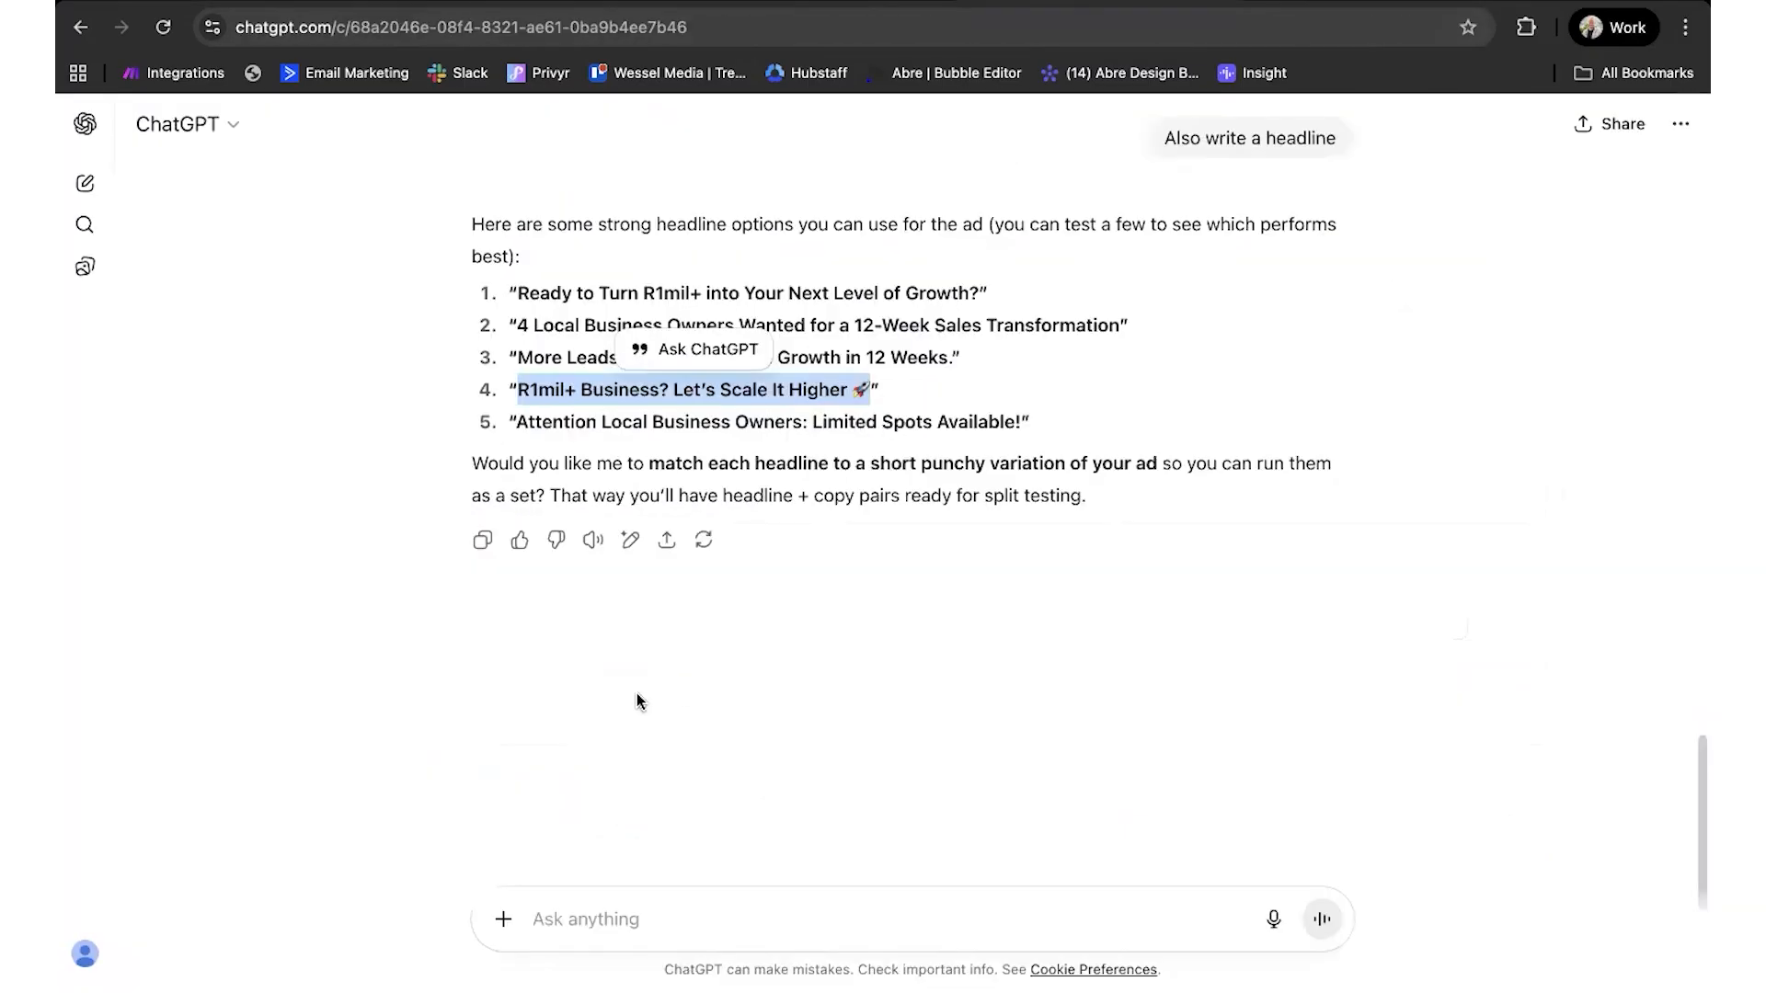
{"action": "left_click", "coordinate": [708, 913]}
{"action": "type", "text": "Also"}
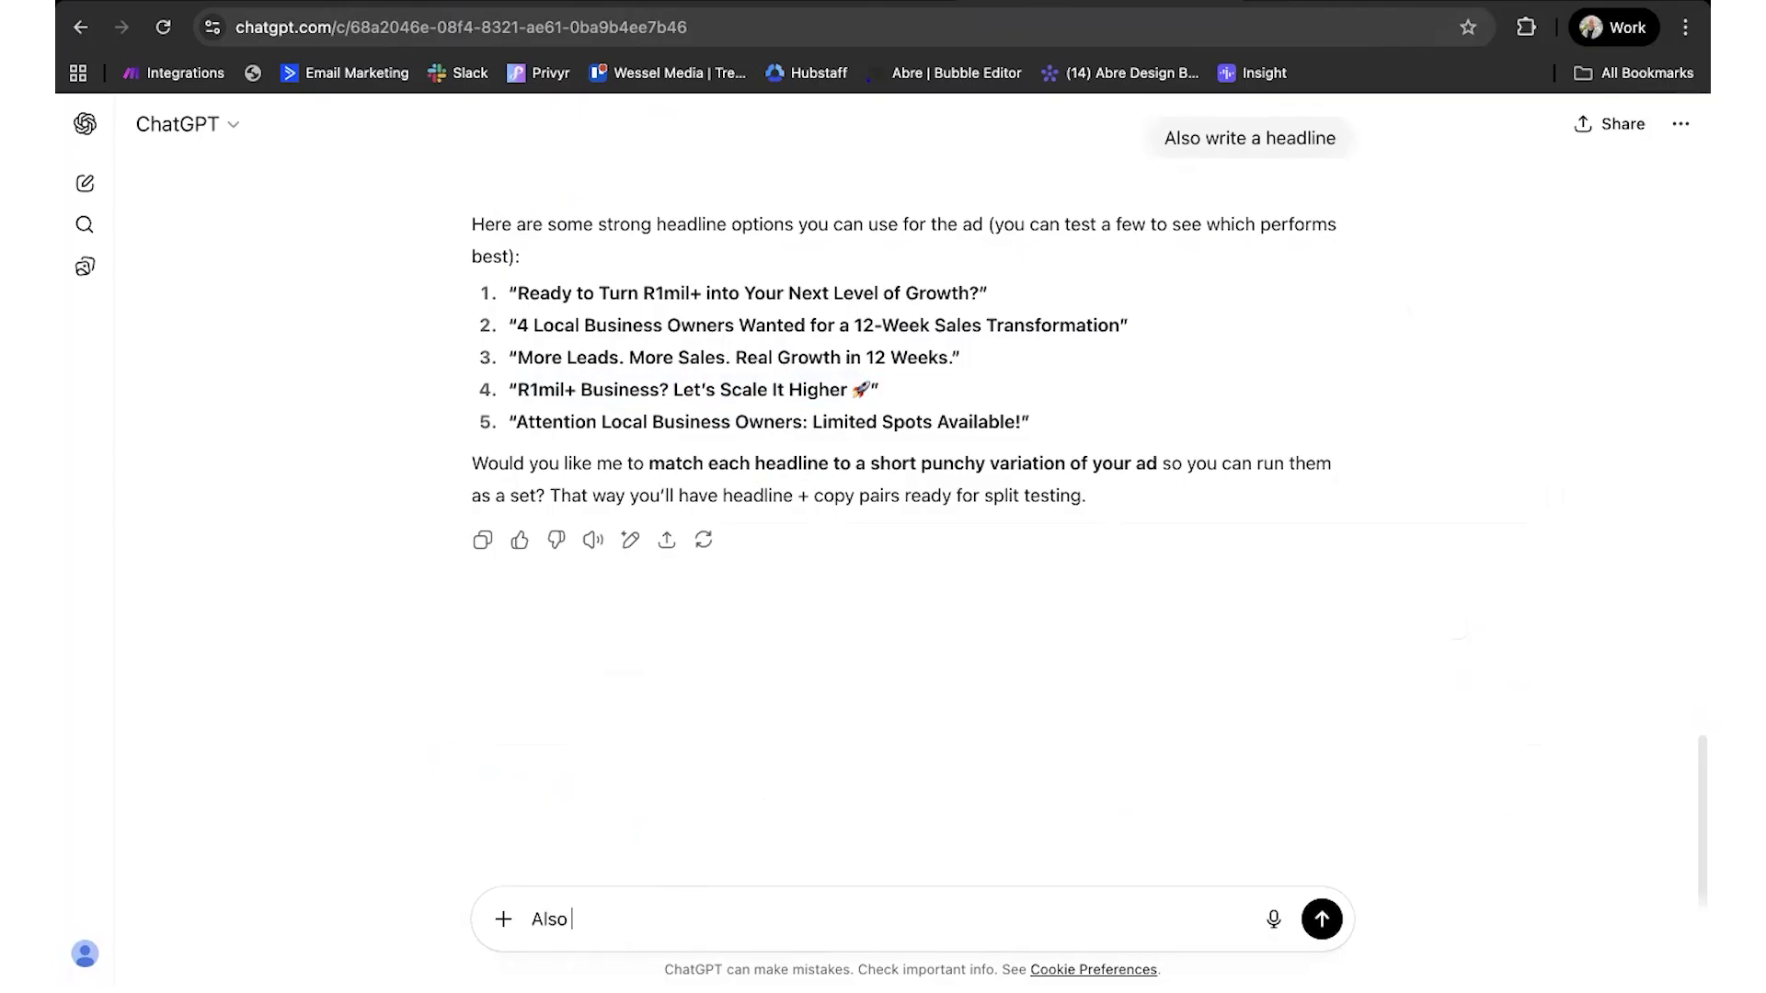
{"action": "type", "text": " write the description for "}
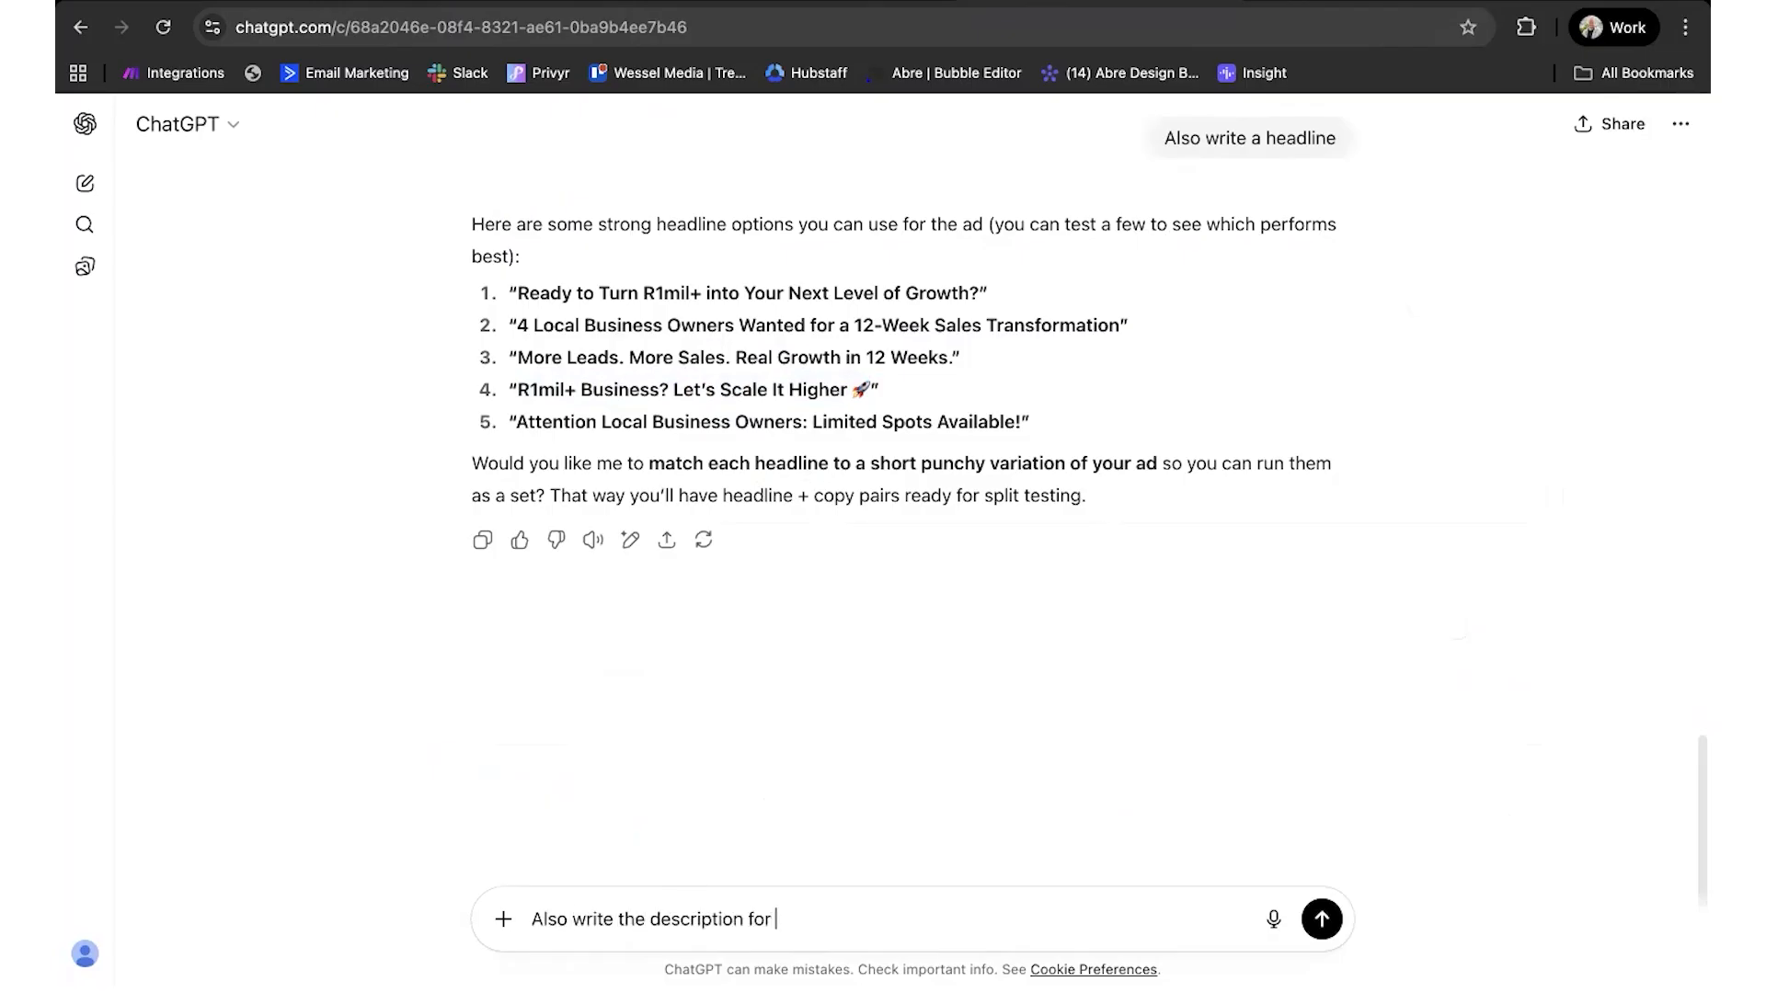
{"action": "type", "text": "the facebook ad"}
{"action": "key", "text": "Return"}
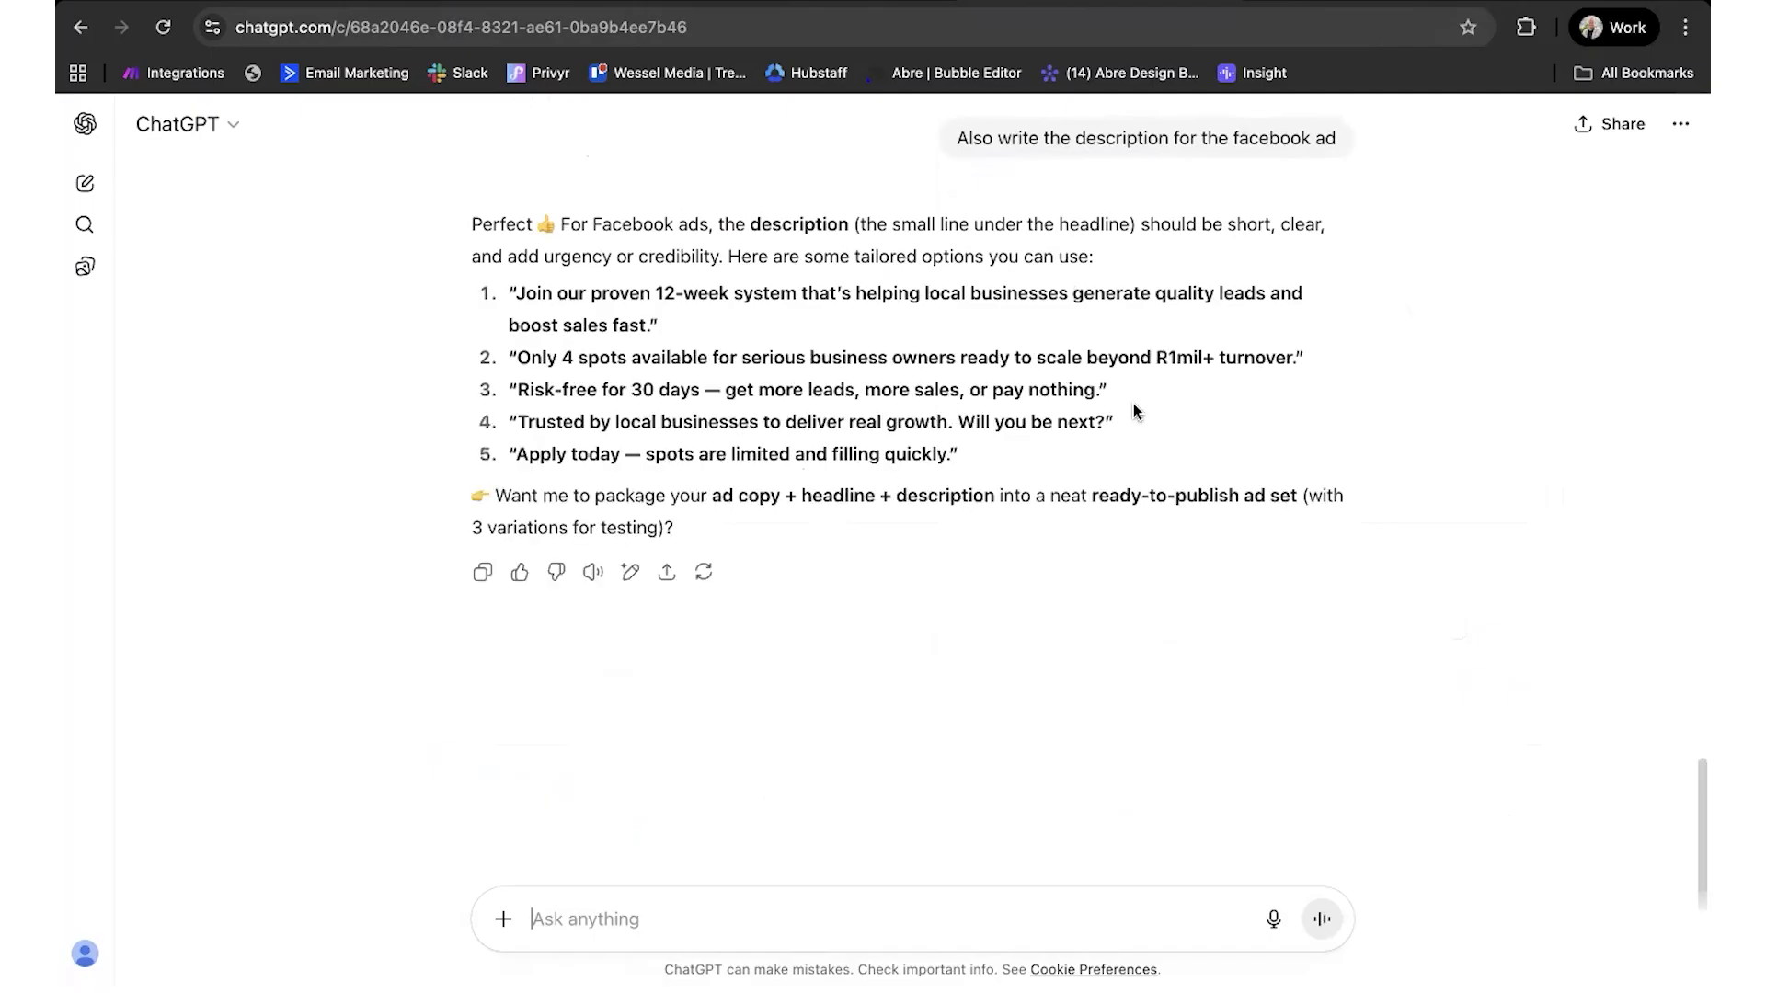
Step: Copy the fifth description option, "Apply today — spots are limited and filling quickly.", without the quotation marks
{"action": "left_click_drag", "start_coordinate": [1115, 391], "coordinate": [607, 363]}
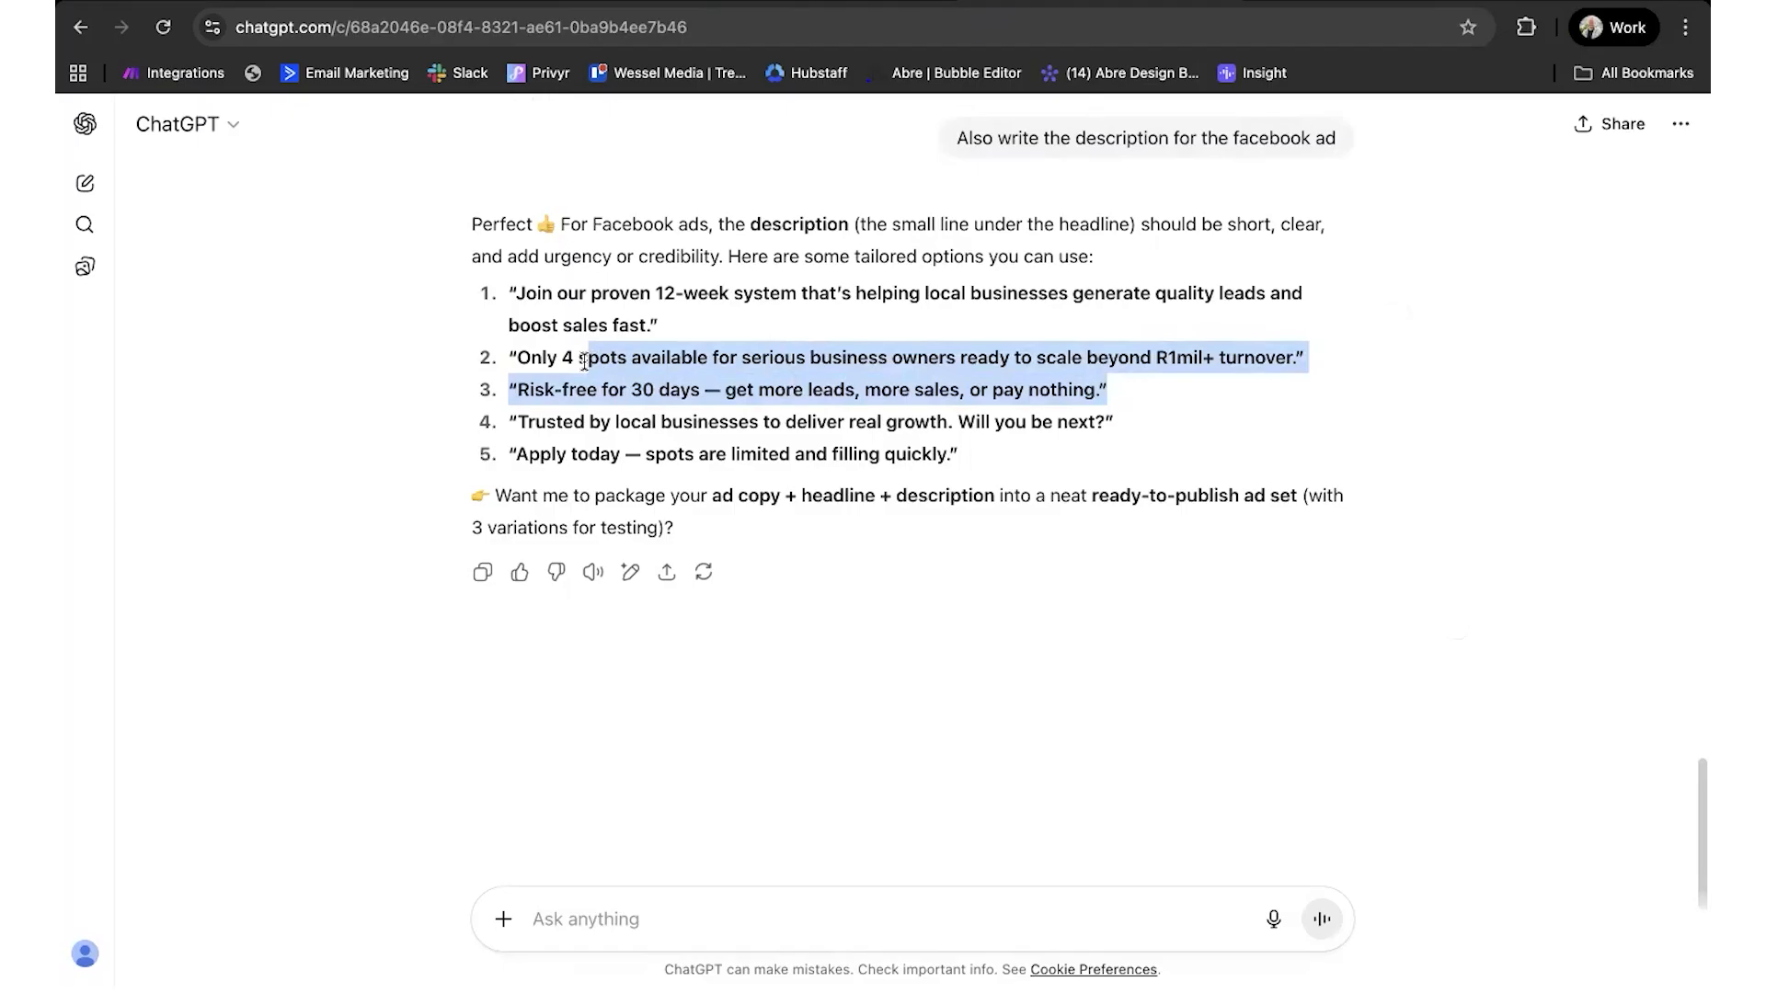
{"action": "left_click", "coordinate": [964, 460]}
{"action": "left_click_drag", "start_coordinate": [965, 460], "coordinate": [517, 462]}
{"action": "left_click", "coordinate": [934, 451]}
{"action": "left_click_drag", "start_coordinate": [948, 457], "coordinate": [533, 450]}
{"action": "key", "text": "ctrl+c"}
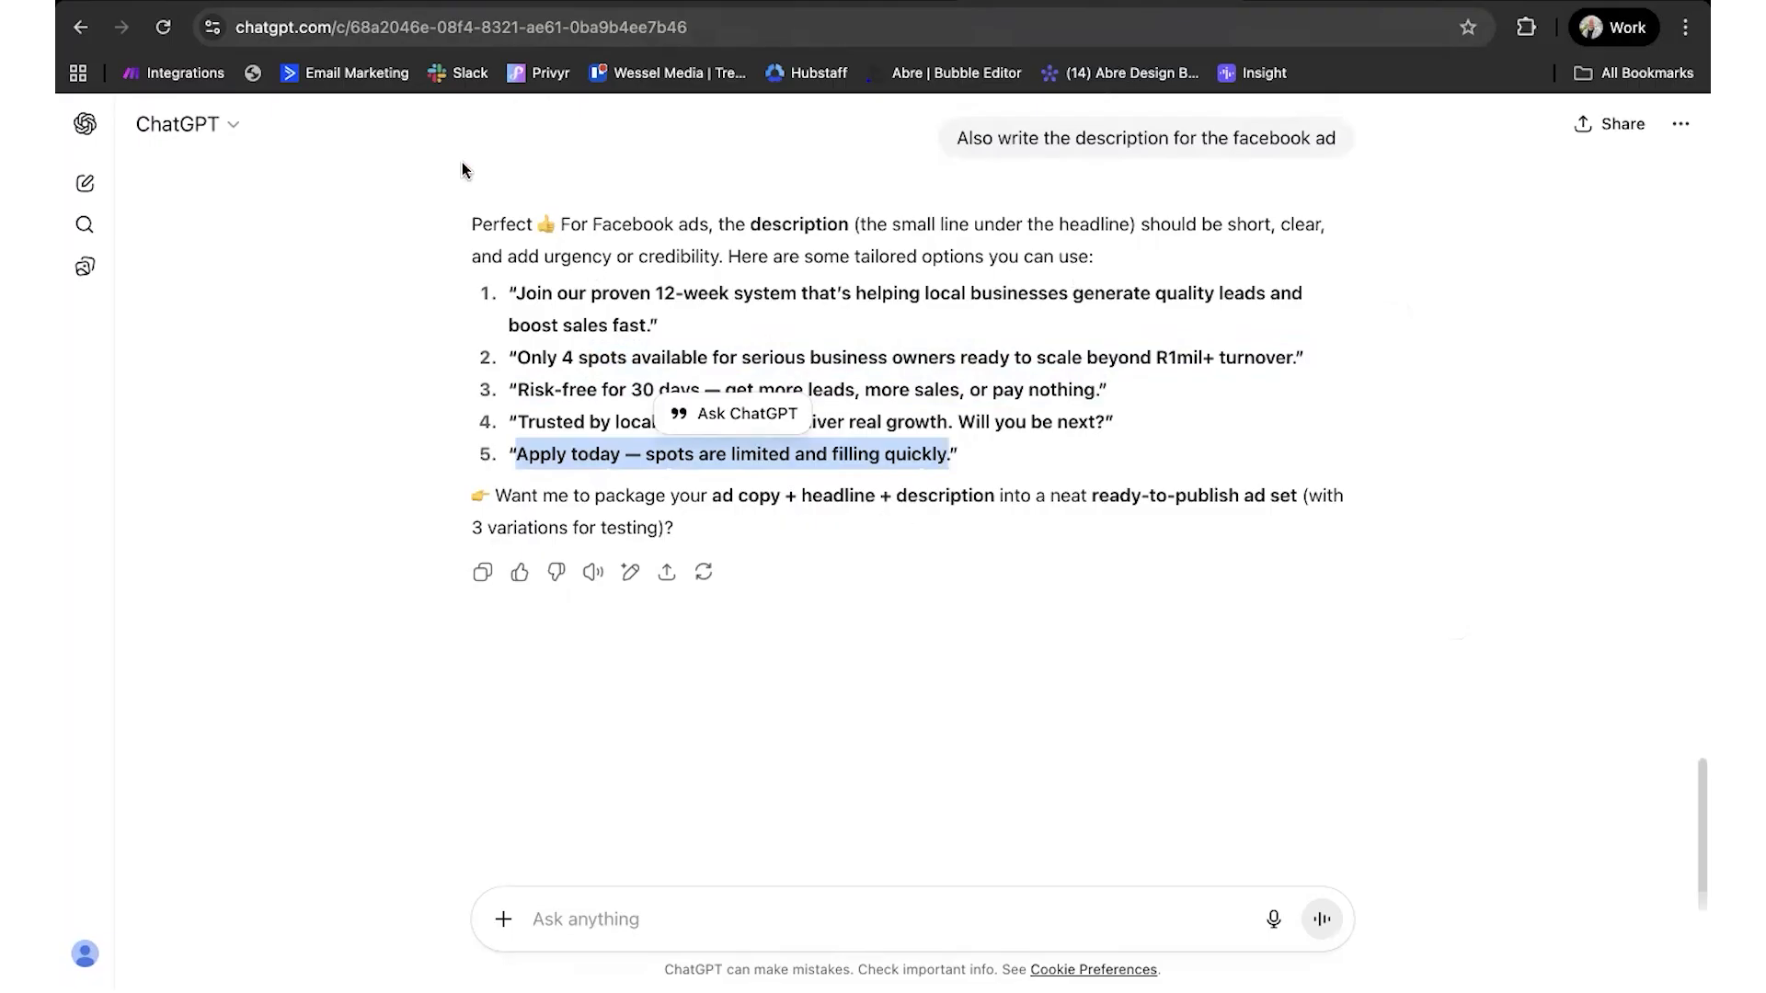
Step: In Meta Ads Manager, paste "Apply today — spots are limited and filling quickly." as the ad's description
{"action": "left_click", "coordinate": [343, 2]}
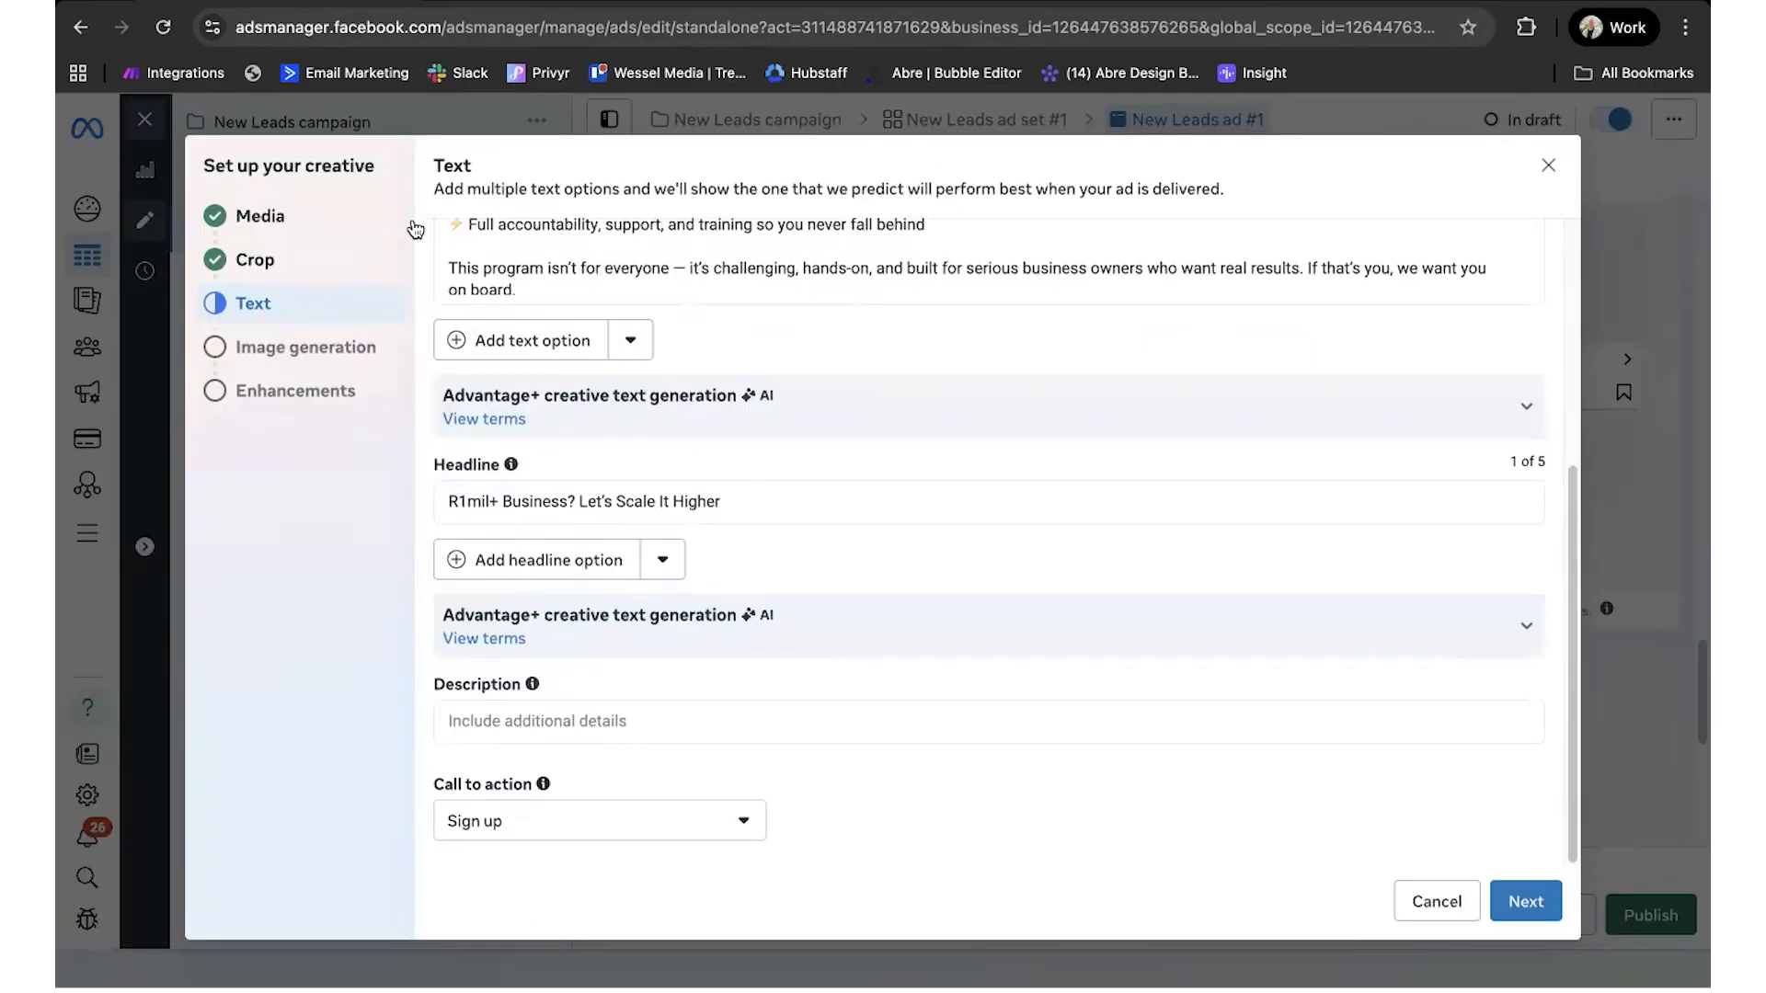
{"action": "left_click", "coordinate": [664, 707]}
{"action": "key", "text": "ctrl+v"}
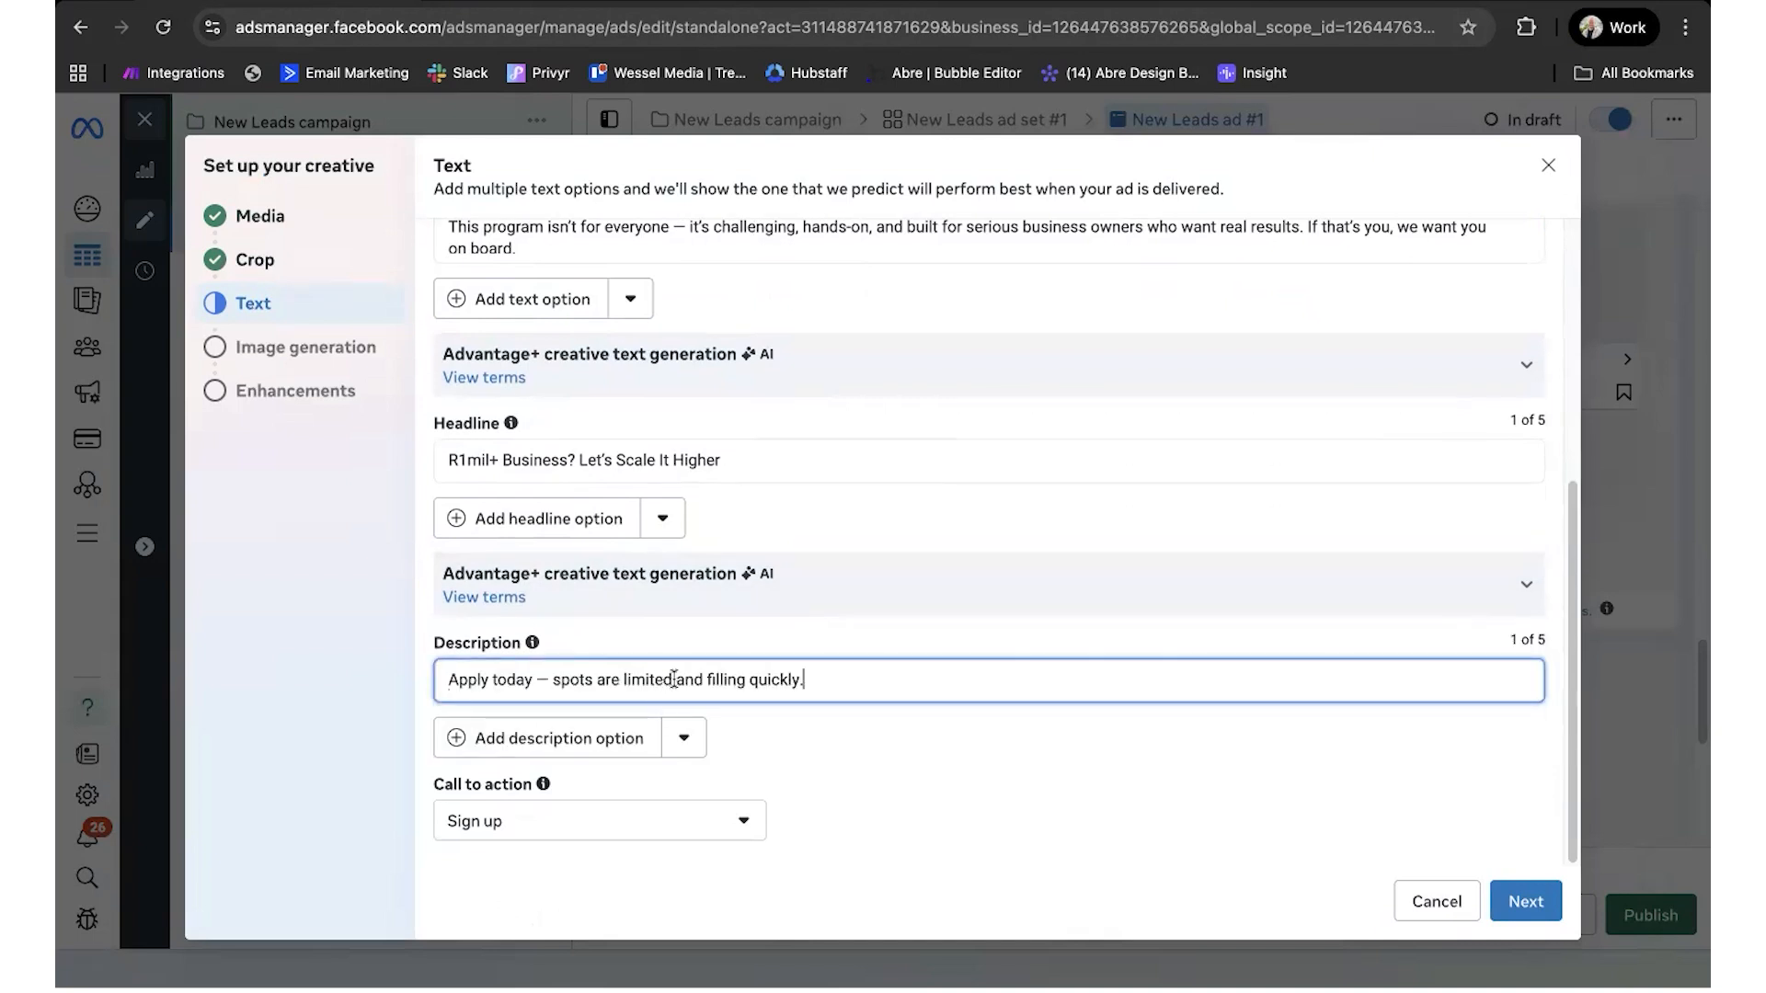
{"action": "left_click", "coordinate": [888, 738]}
Step: Set the ad's call to action to Book now
{"action": "left_click", "coordinate": [745, 831]}
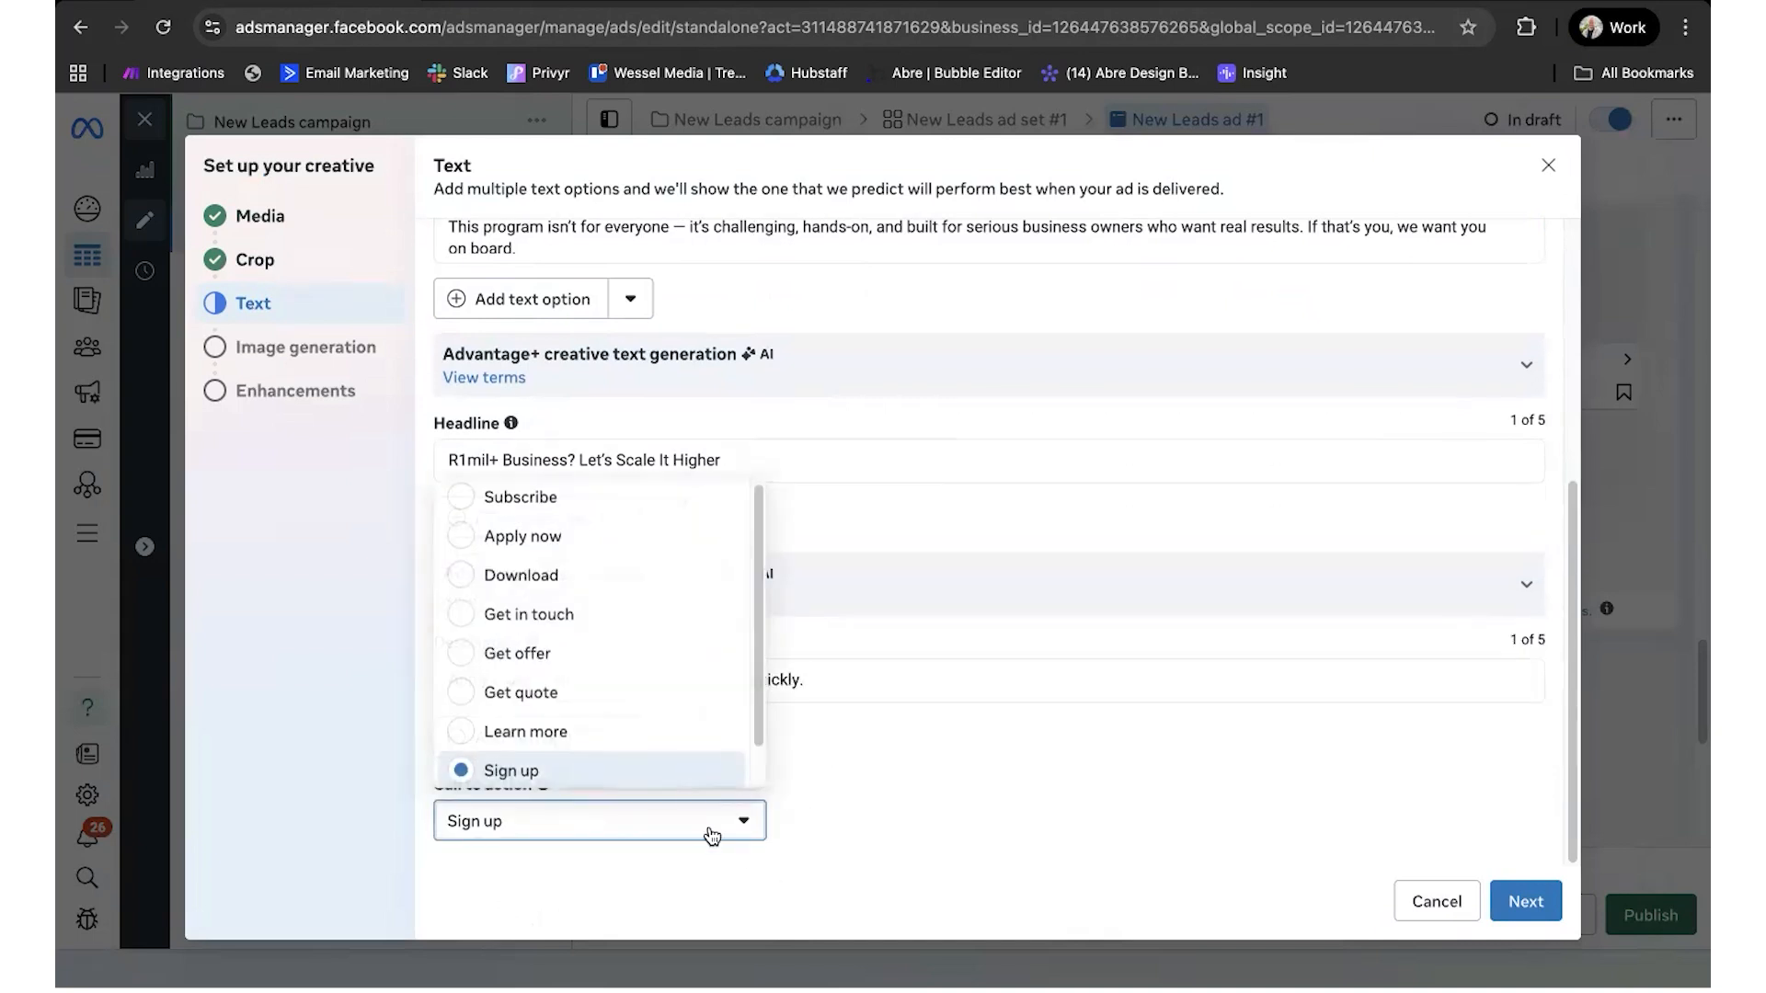
{"action": "scroll", "coordinate": [610, 681], "scroll_direction": "down", "scroll_amount": 1}
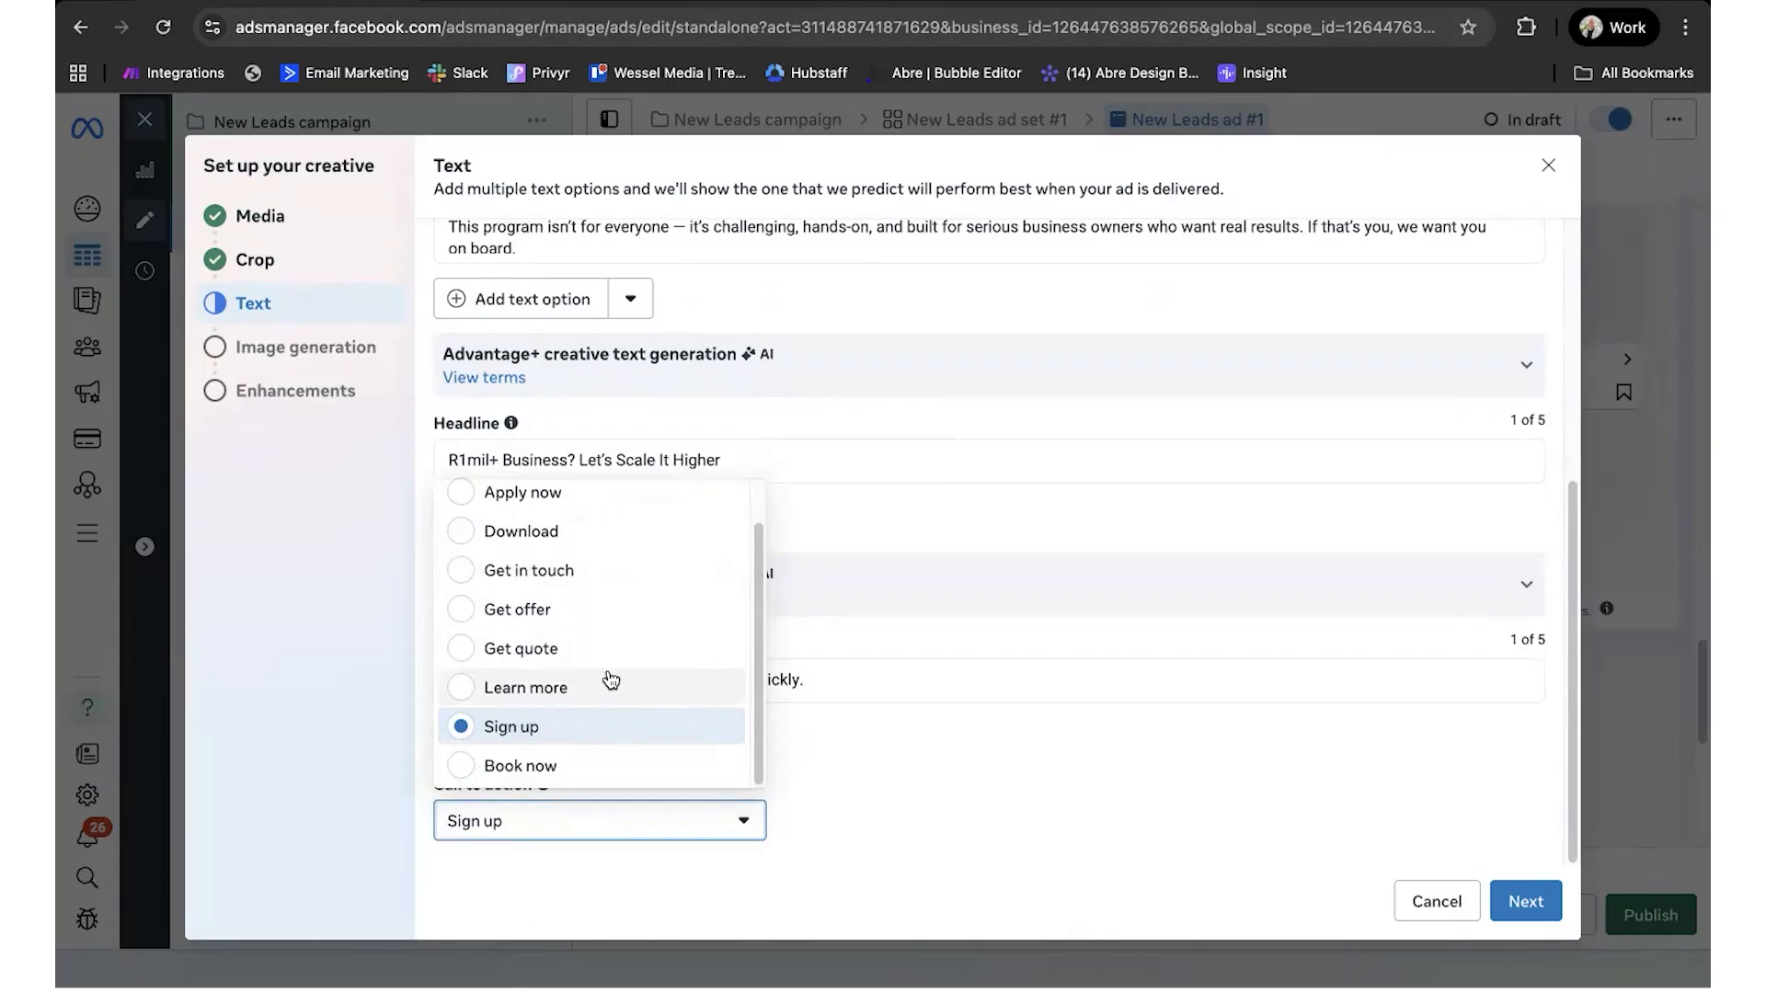
{"action": "left_click", "coordinate": [550, 767]}
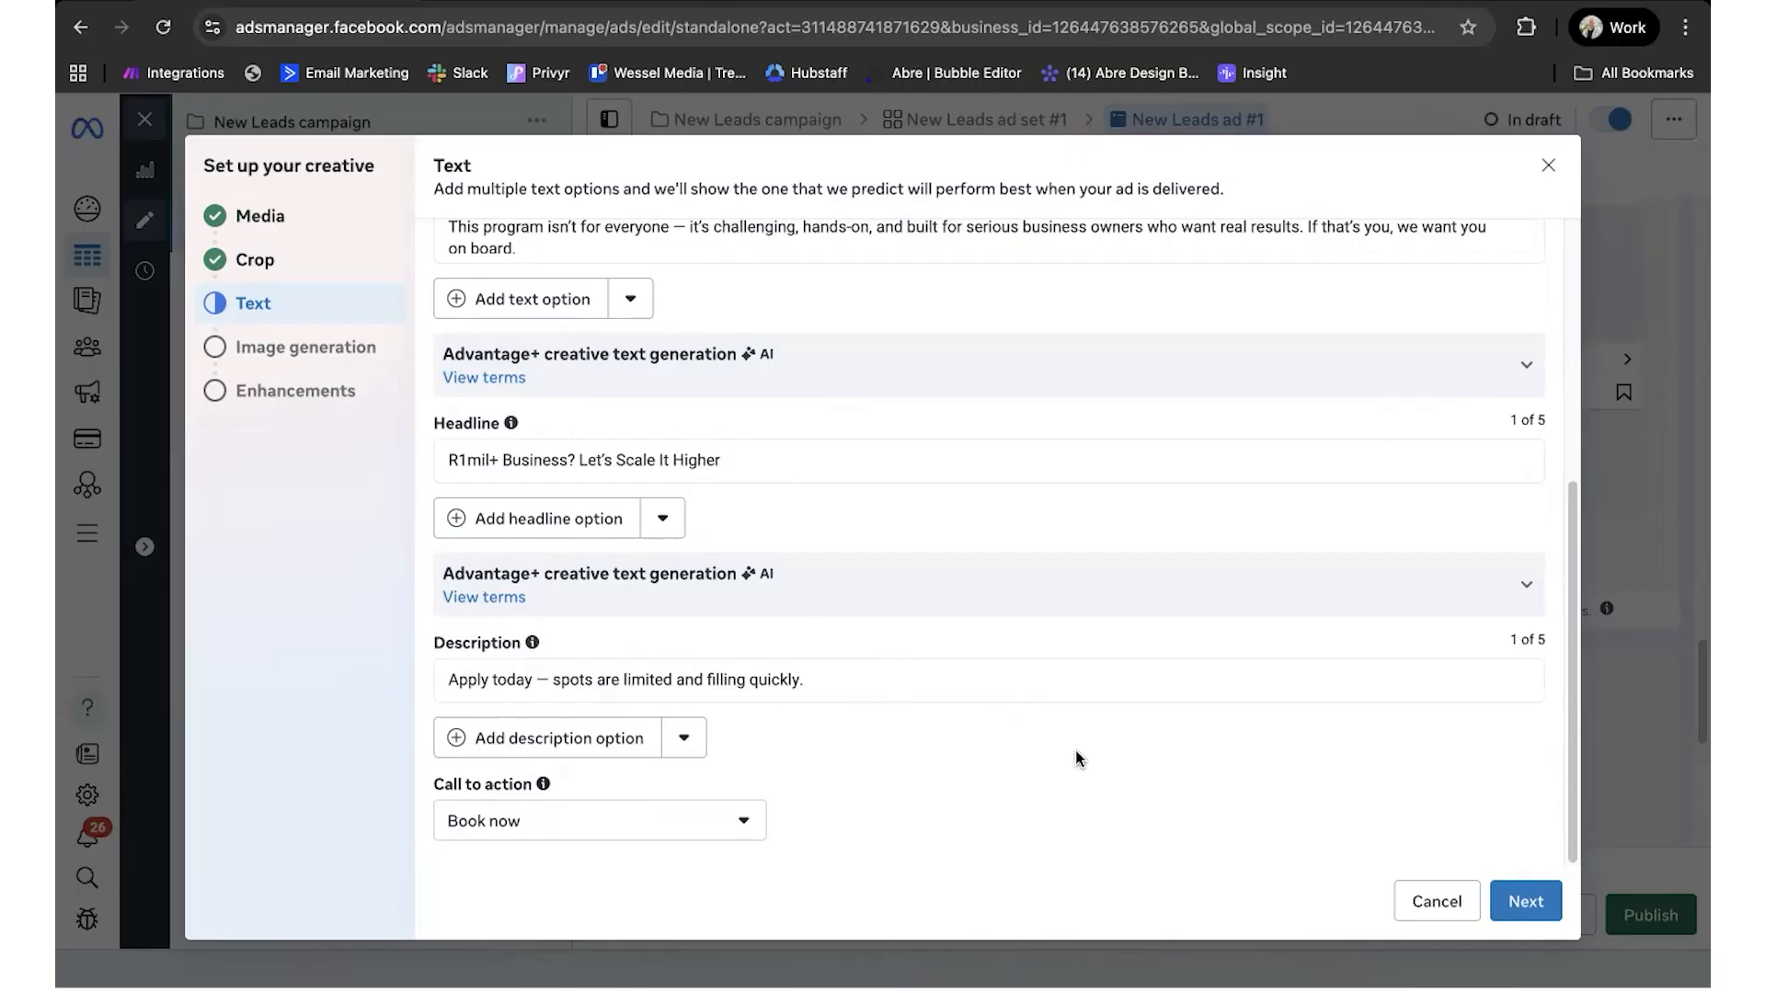
Step: Review the completed ad text, continue to image generation, and skip the AI image variations without selecting any
{"action": "scroll", "coordinate": [1046, 760], "scroll_direction": "up", "scroll_amount": 5}
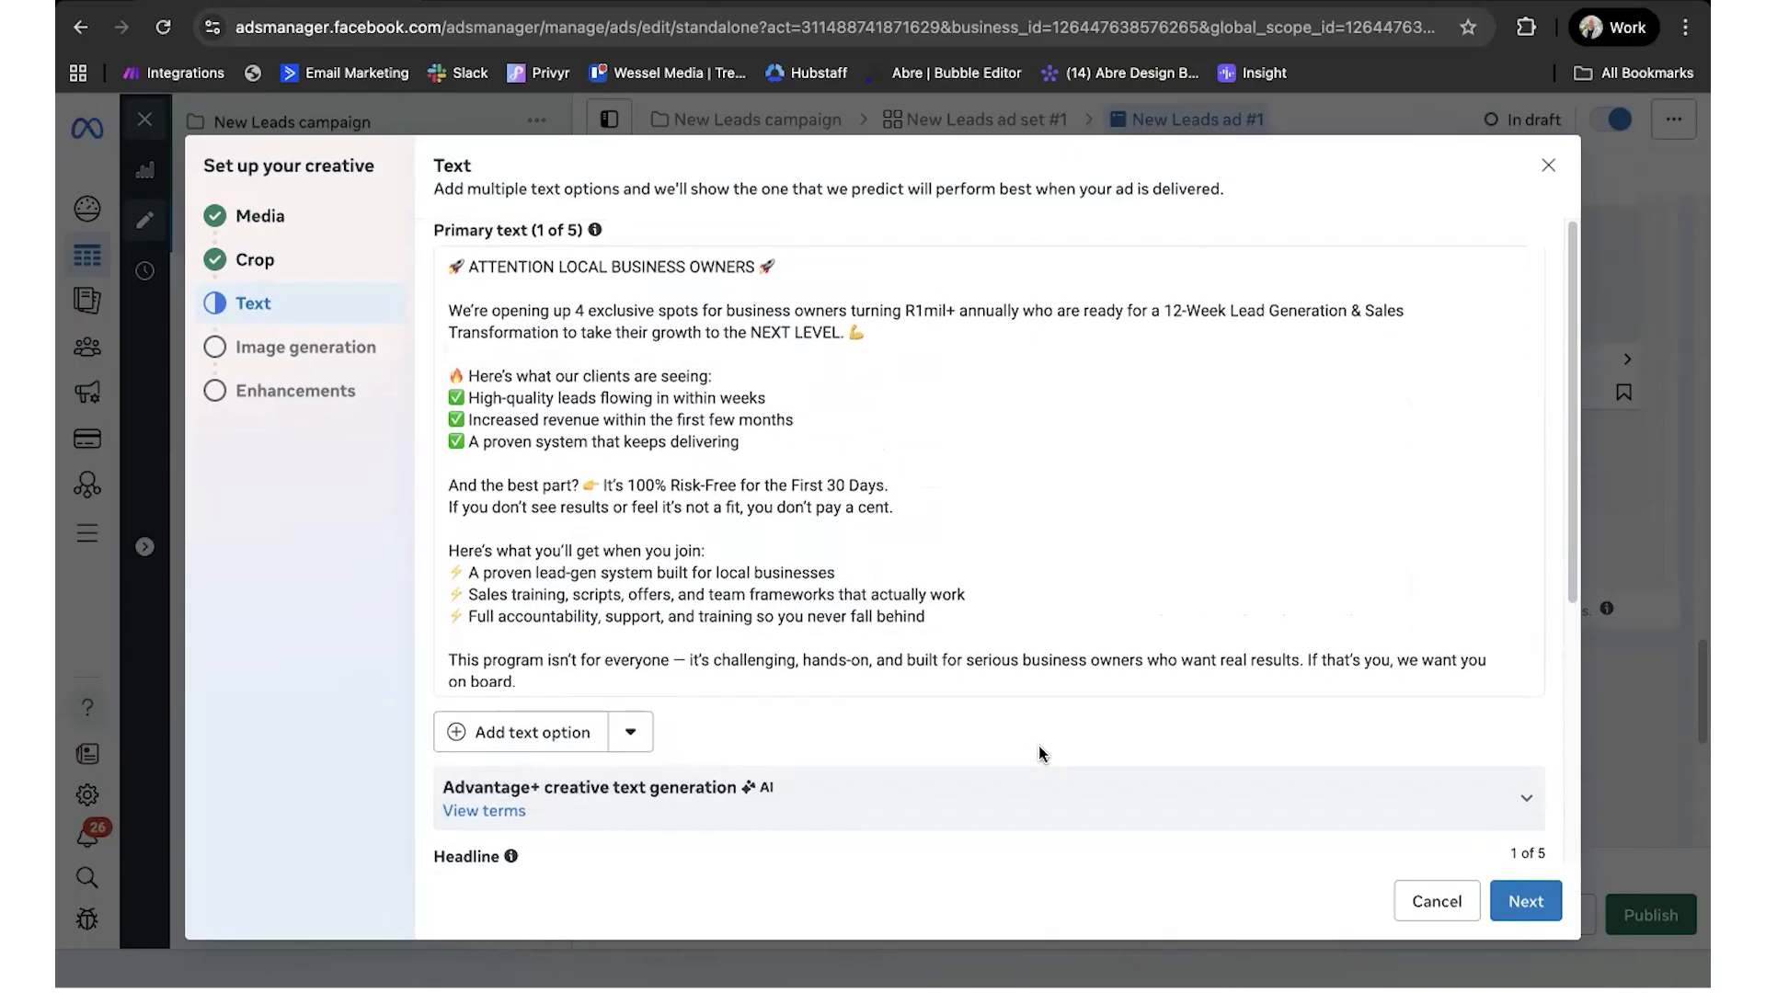
{"action": "scroll", "coordinate": [1039, 749], "scroll_direction": "down", "scroll_amount": 5}
{"action": "left_click", "coordinate": [1527, 904]}
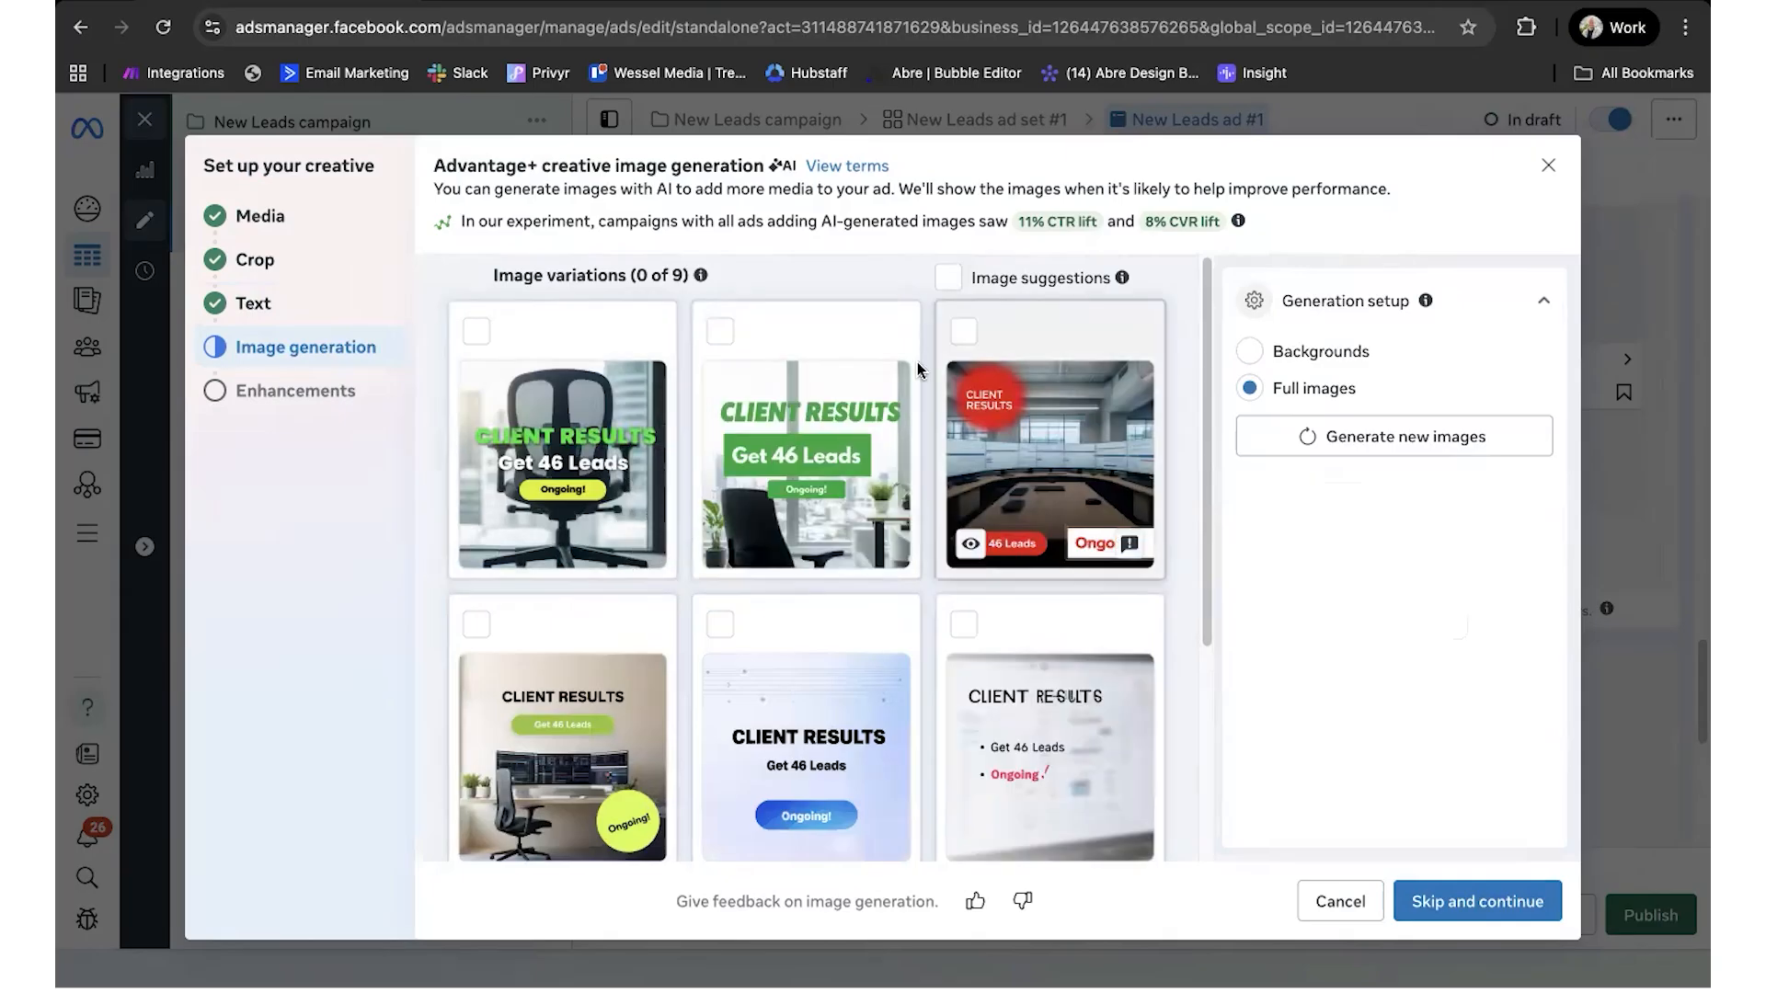
{"action": "scroll", "coordinate": [1046, 285], "scroll_direction": "down", "scroll_amount": 4}
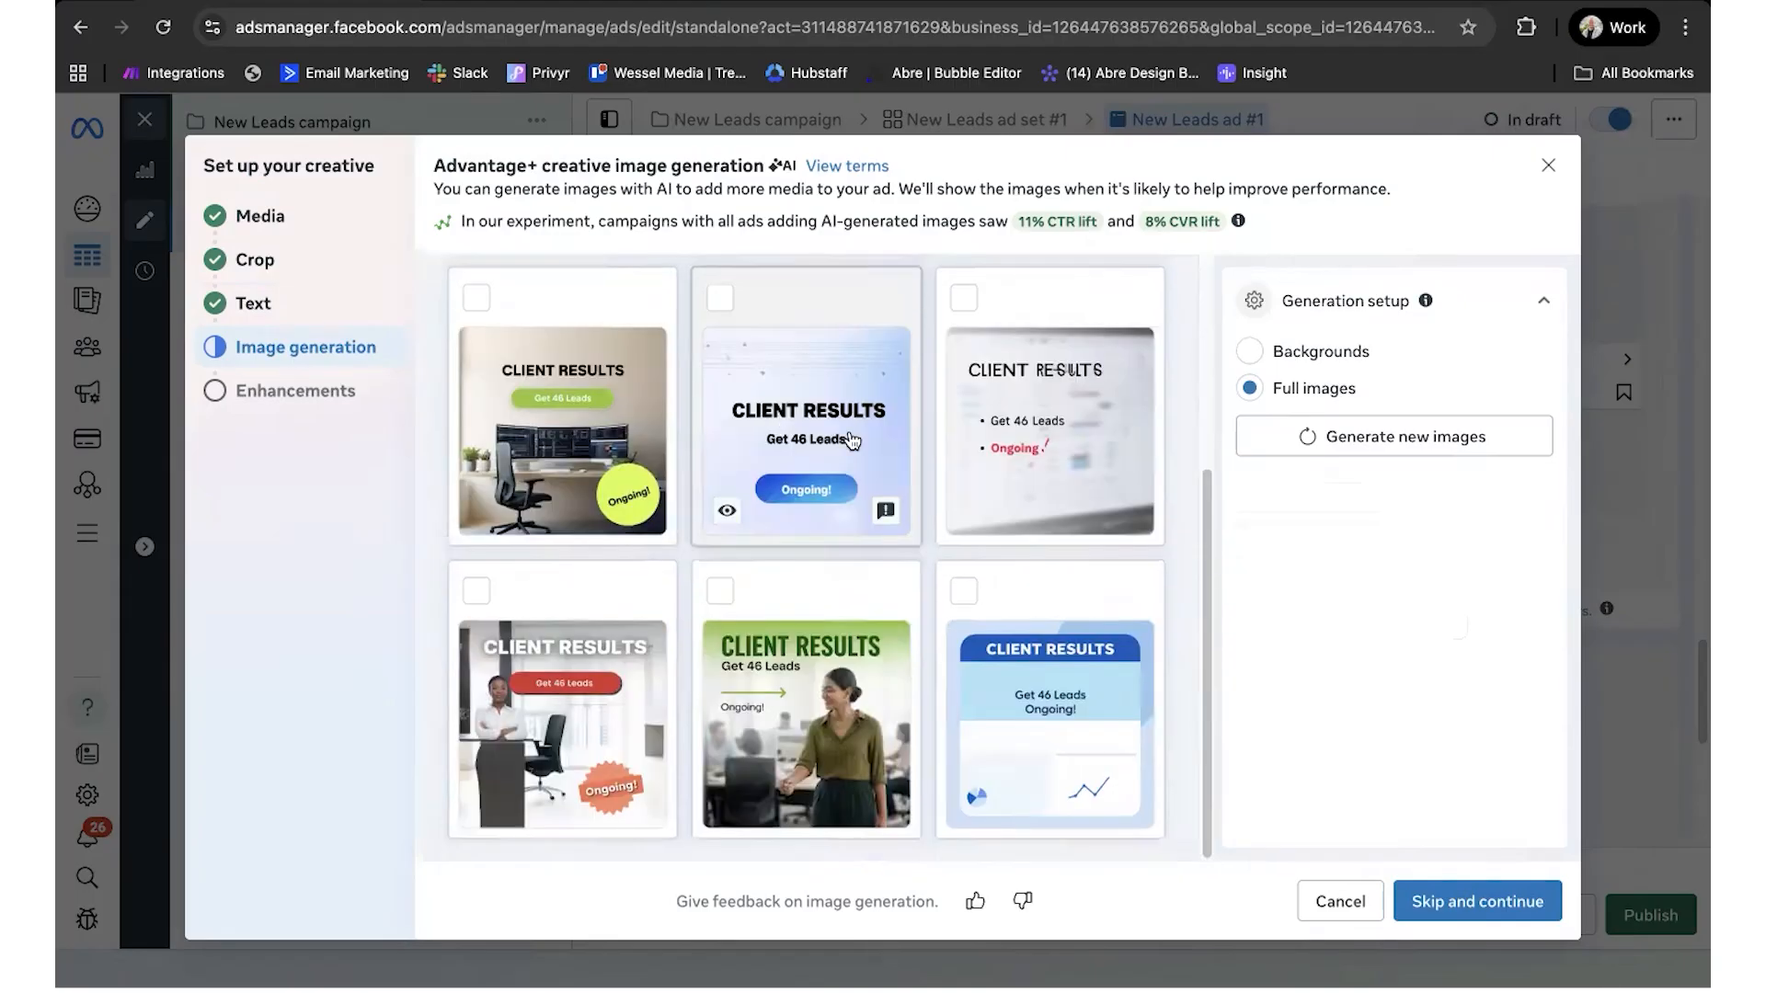
{"action": "left_click", "coordinate": [1489, 906]}
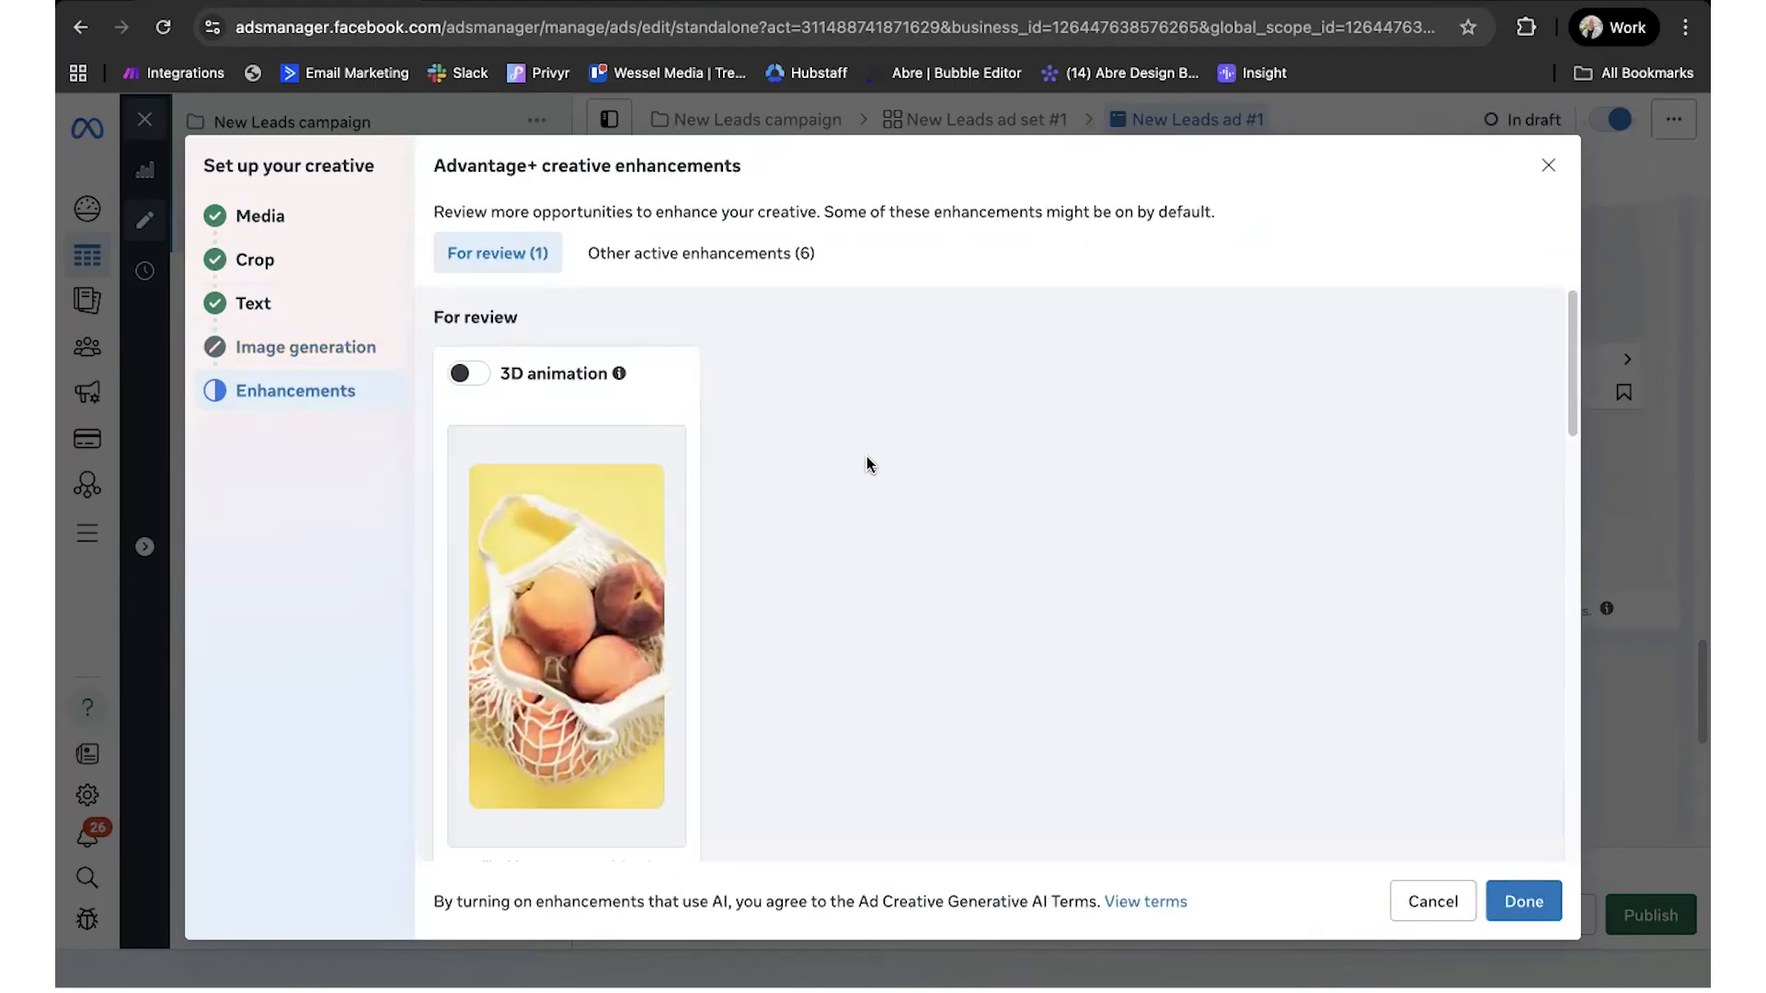
Step: Review the Advantage+ creative enhancements, leave 3D animation off, and complete the creative setup
{"action": "scroll", "coordinate": [829, 482], "scroll_direction": "down", "scroll_amount": 5}
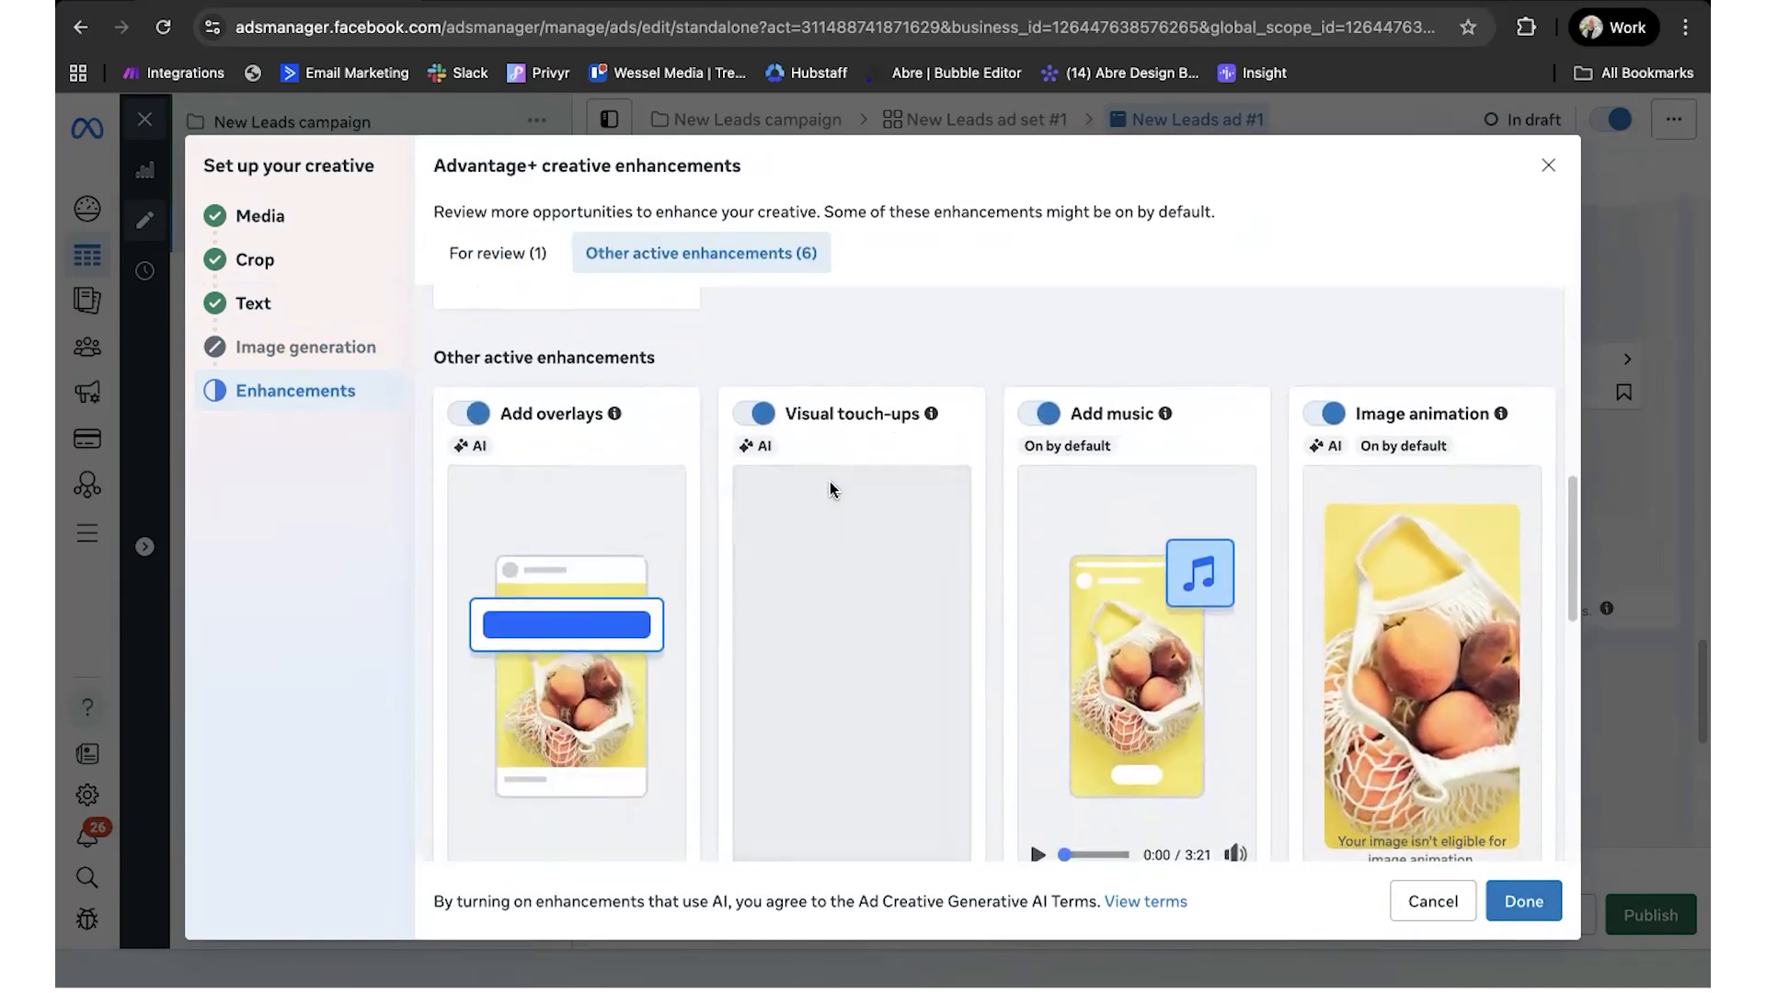
{"action": "scroll", "coordinate": [823, 480], "scroll_direction": "down", "scroll_amount": 3}
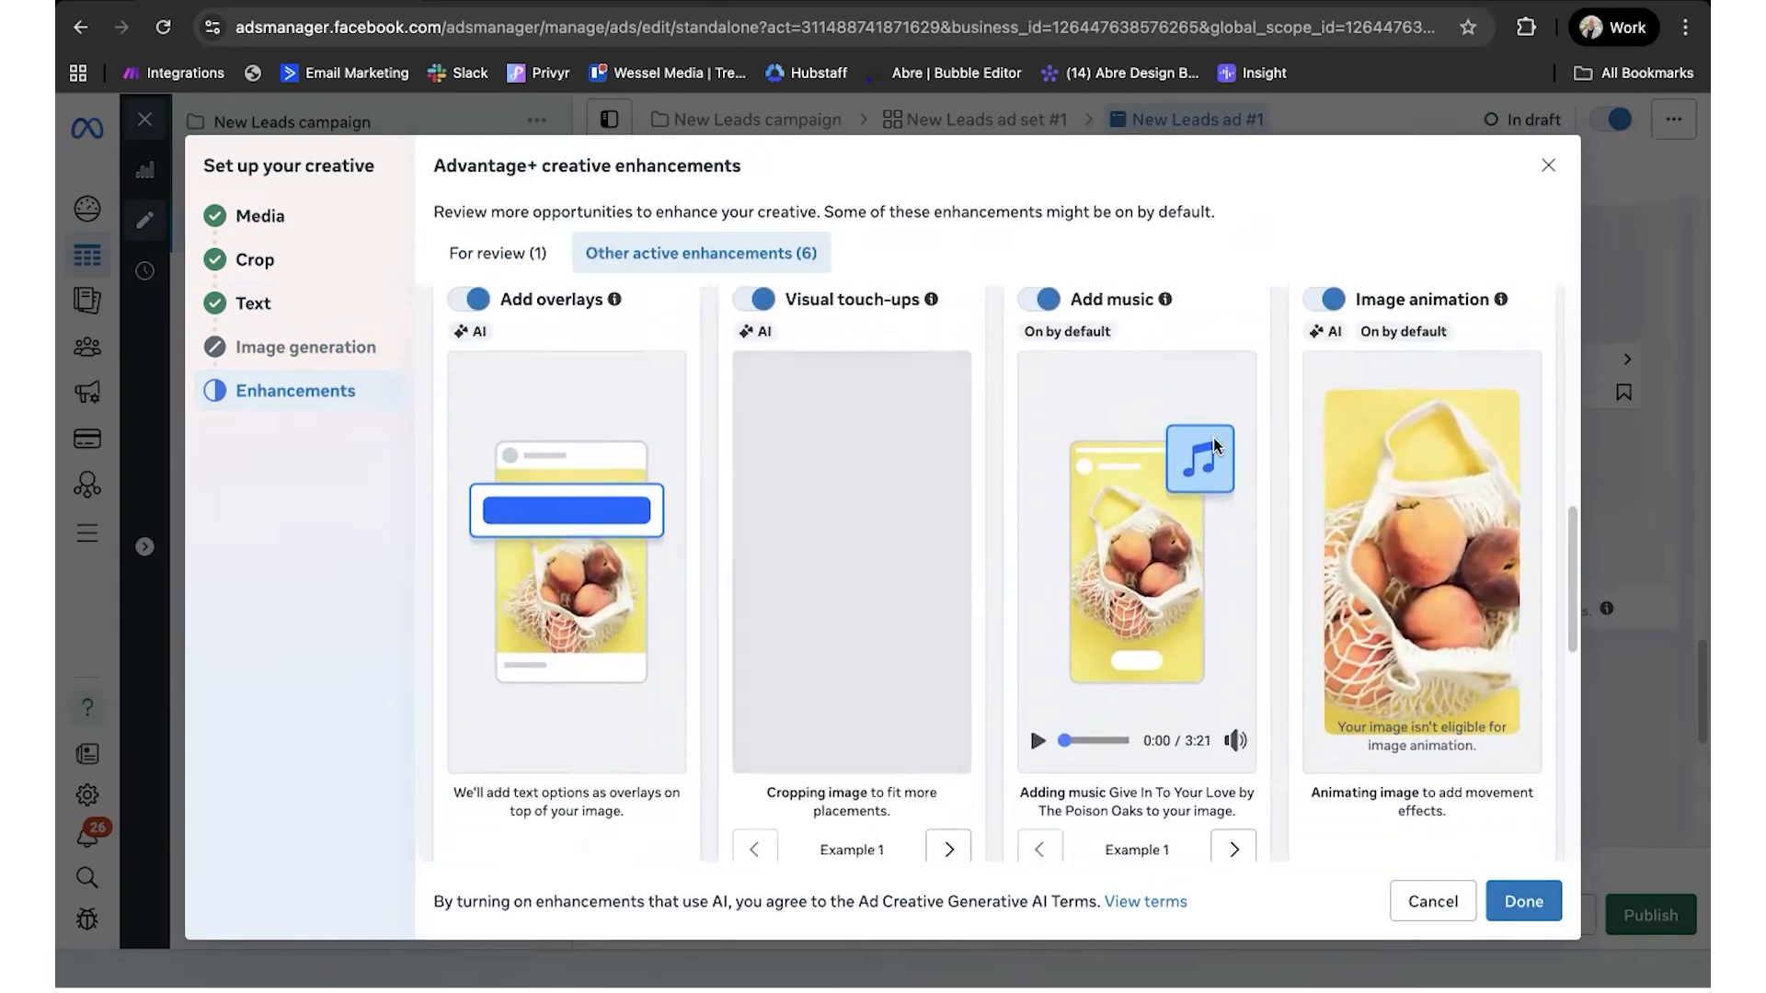
{"action": "scroll", "coordinate": [1214, 448], "scroll_direction": "down", "scroll_amount": 4}
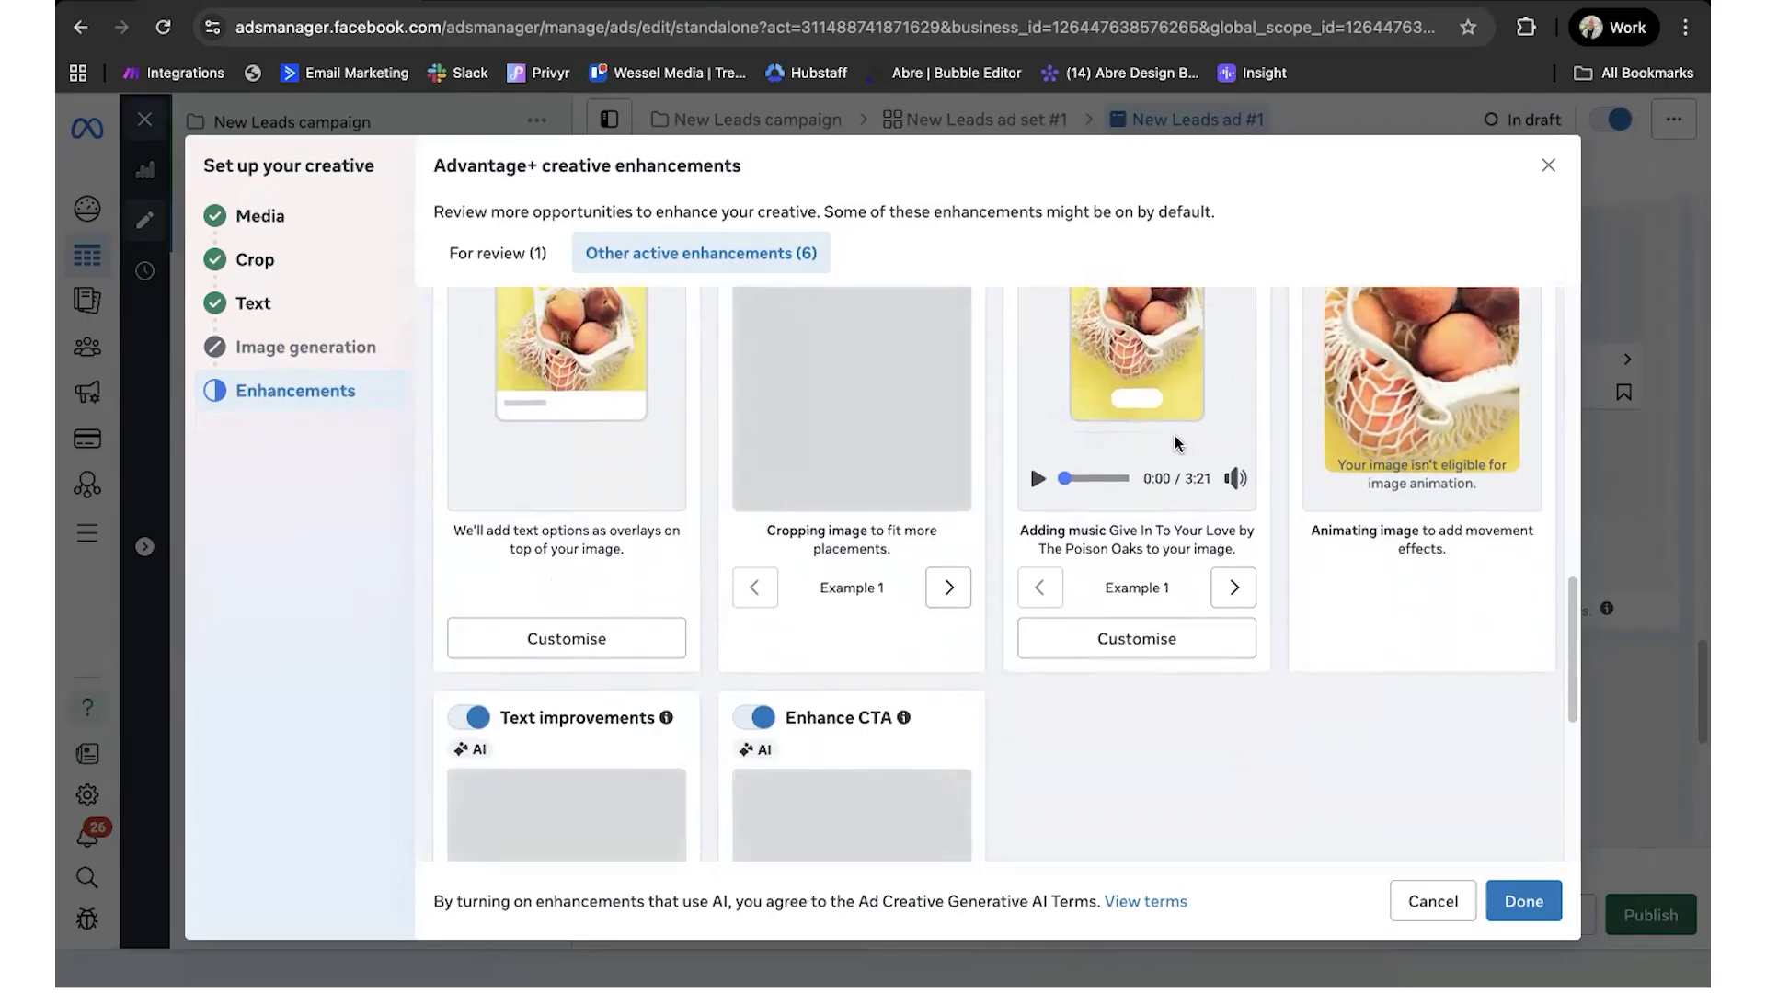
{"action": "scroll", "coordinate": [1179, 451], "scroll_direction": "up", "scroll_amount": 6}
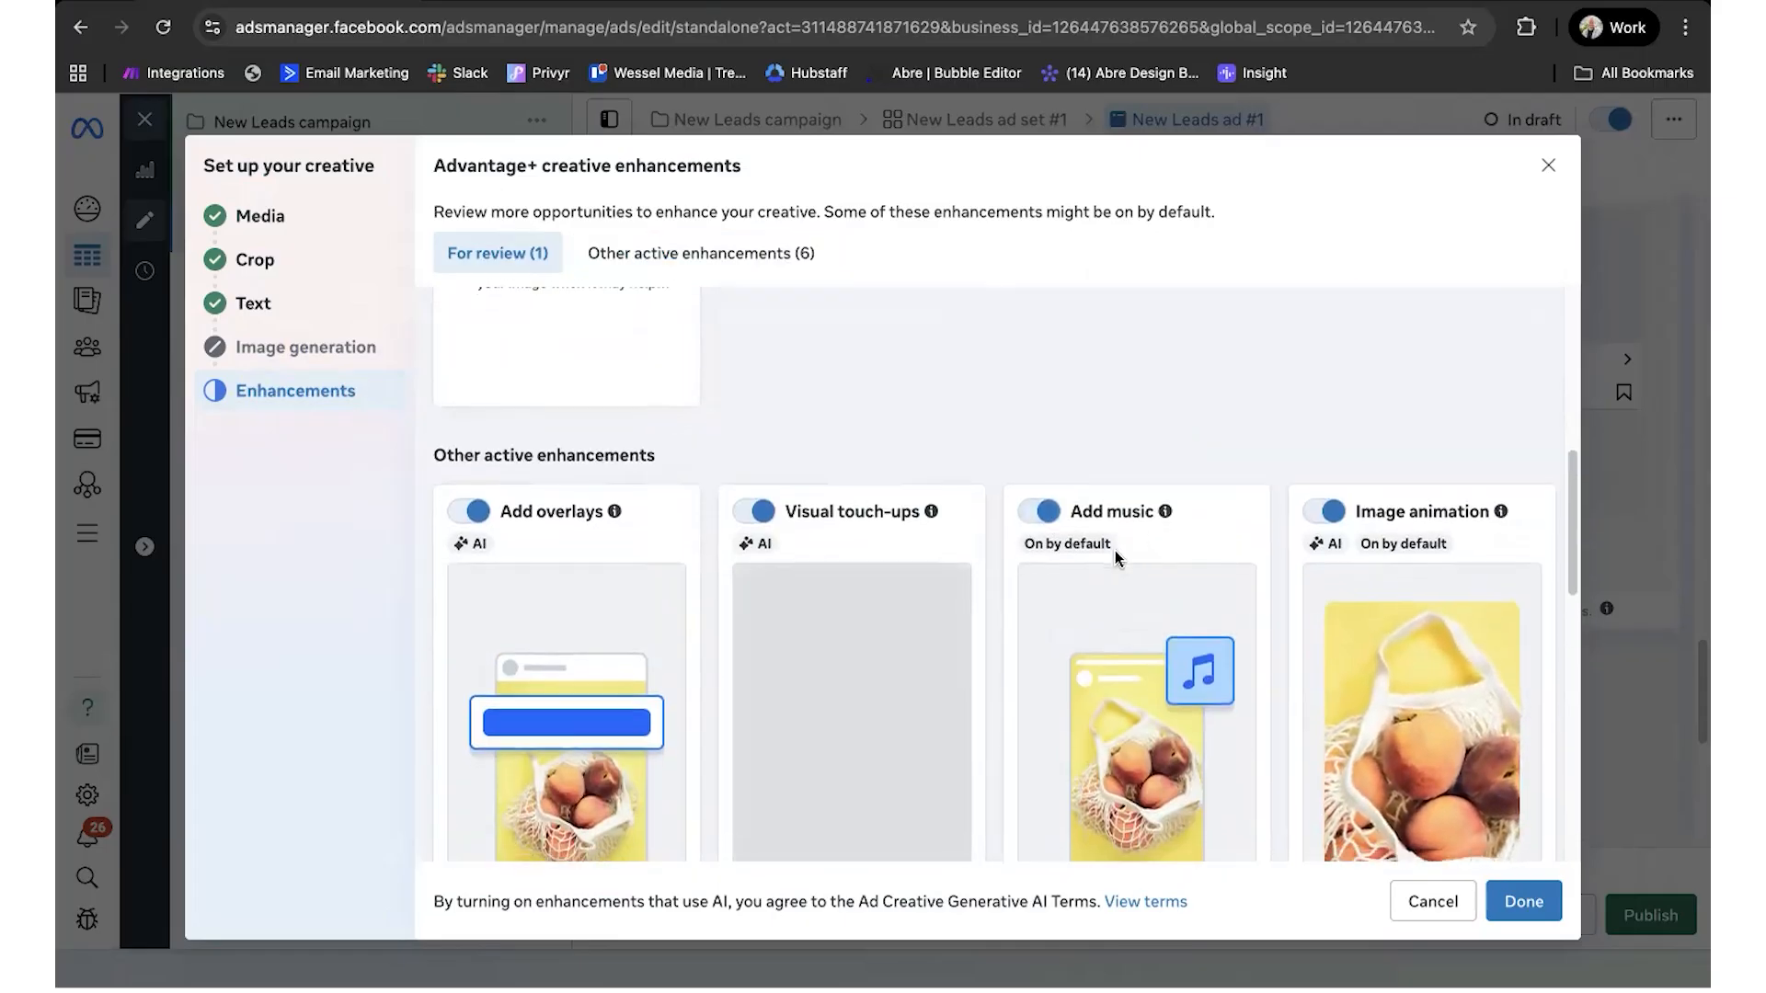
{"action": "scroll", "coordinate": [1114, 550], "scroll_direction": "down", "scroll_amount": 3}
{"action": "scroll", "coordinate": [1114, 550], "scroll_direction": "down", "scroll_amount": 5}
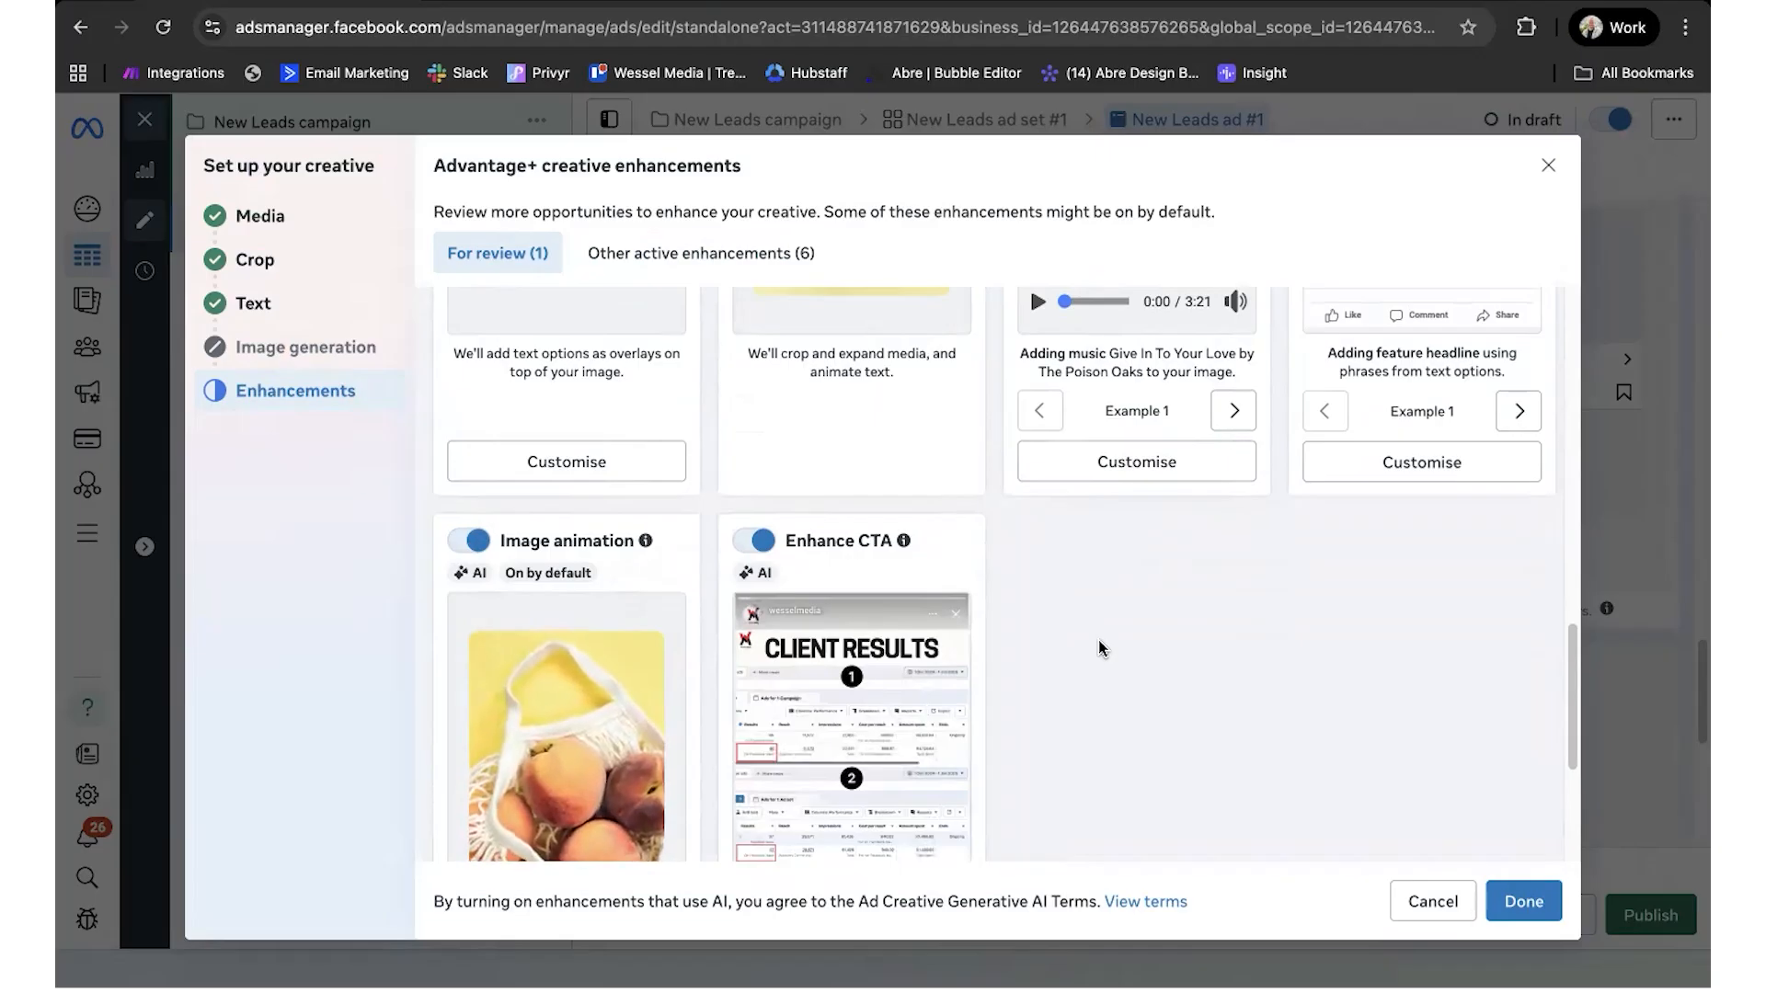
{"action": "left_click", "coordinate": [1524, 902]}
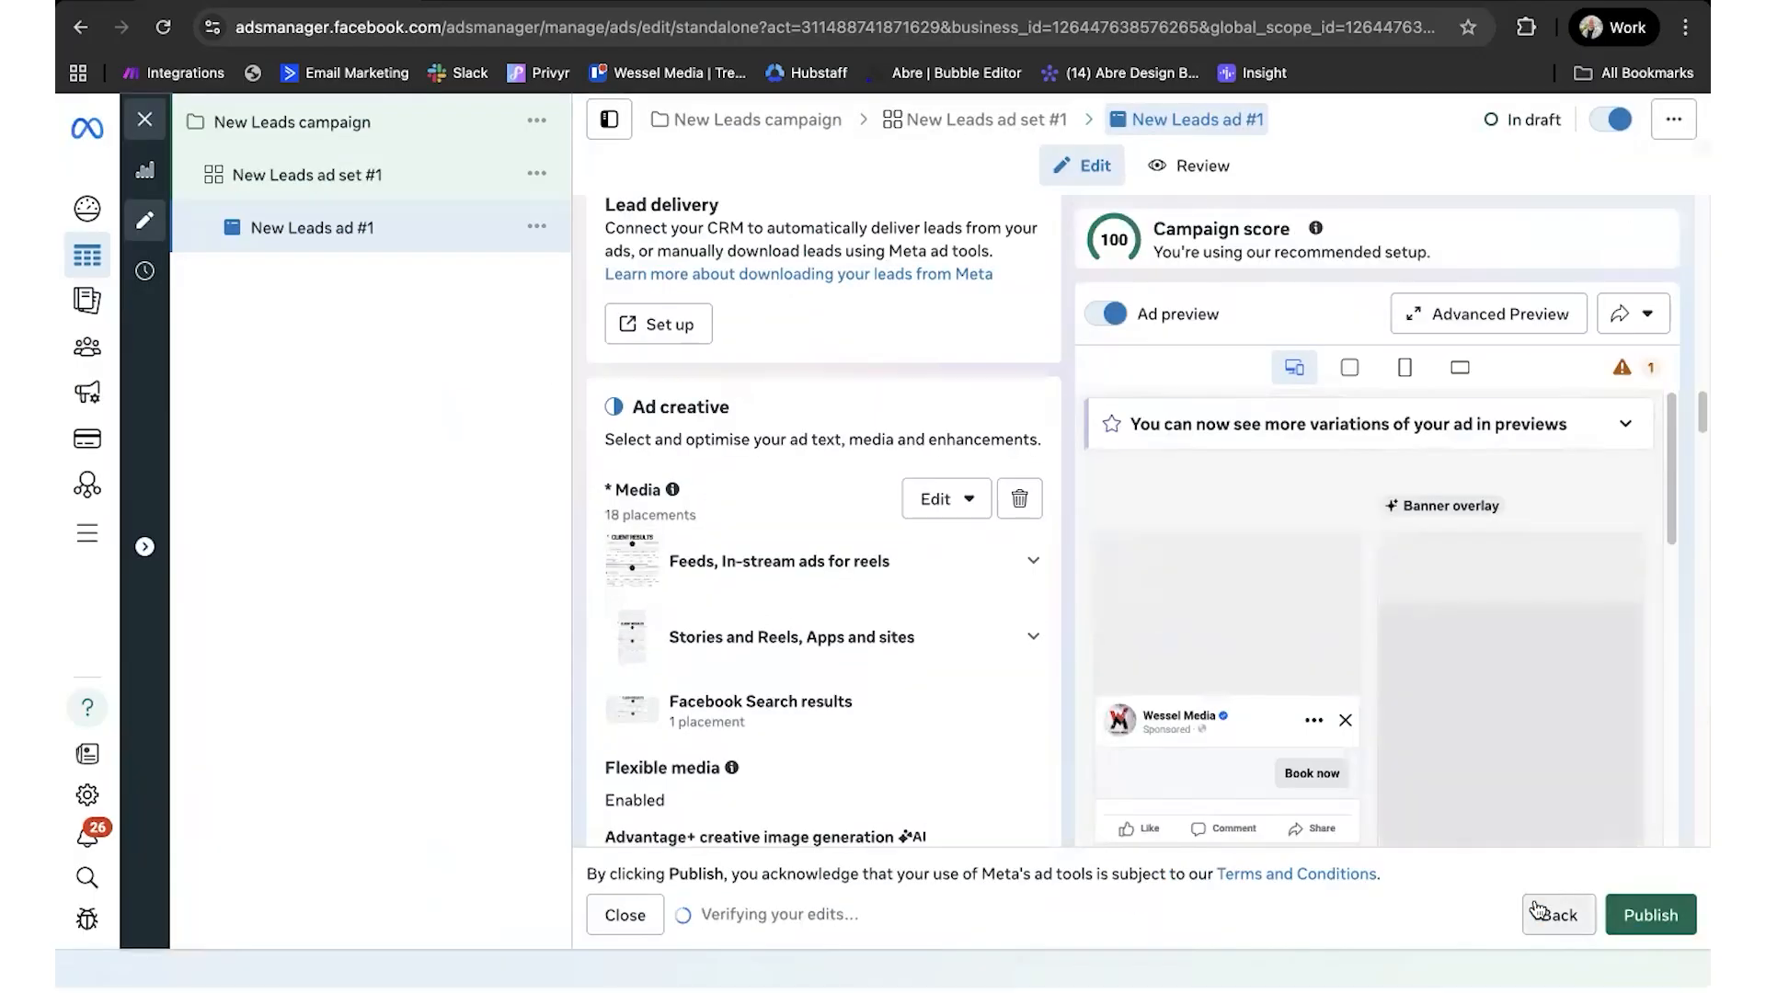
Step: Deselect all five AI-generated primary text variations, keep them unselected, and collapse the headline's AI text suggestions
{"action": "scroll", "coordinate": [1000, 584], "scroll_direction": "down", "scroll_amount": 2}
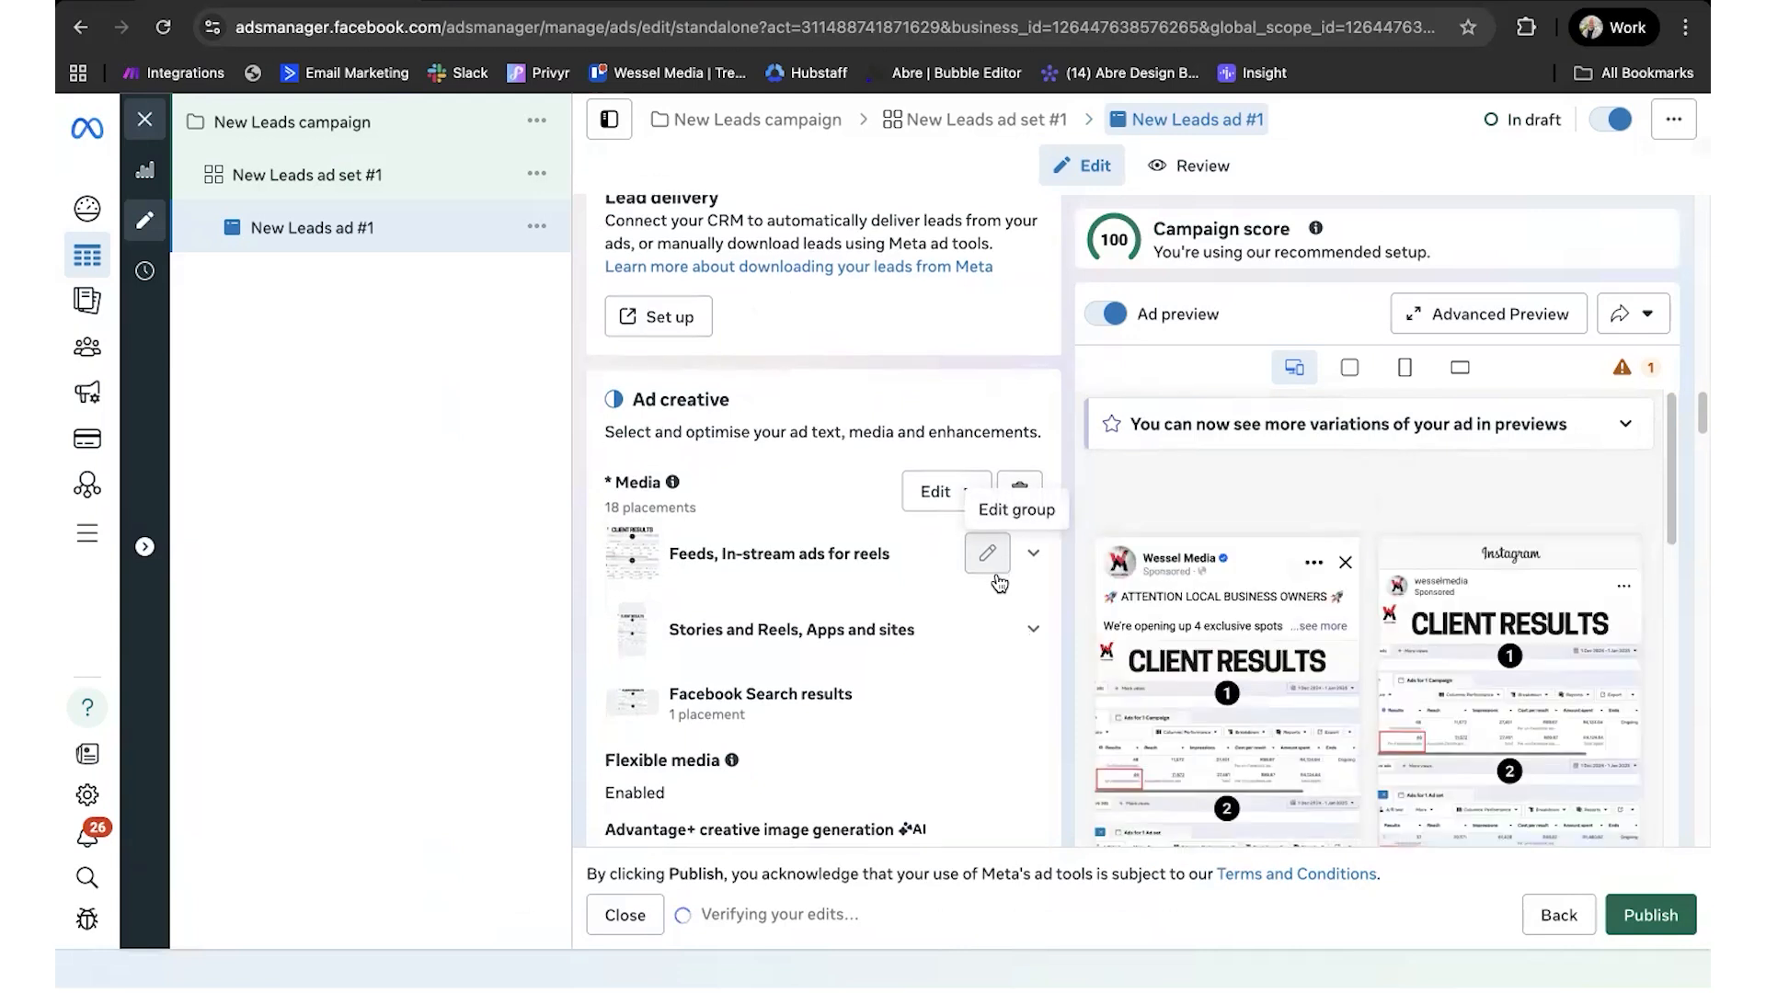
{"action": "scroll", "coordinate": [1267, 599], "scroll_direction": "down", "scroll_amount": 1}
{"action": "scroll", "coordinate": [1266, 594], "scroll_direction": "down", "scroll_amount": 2}
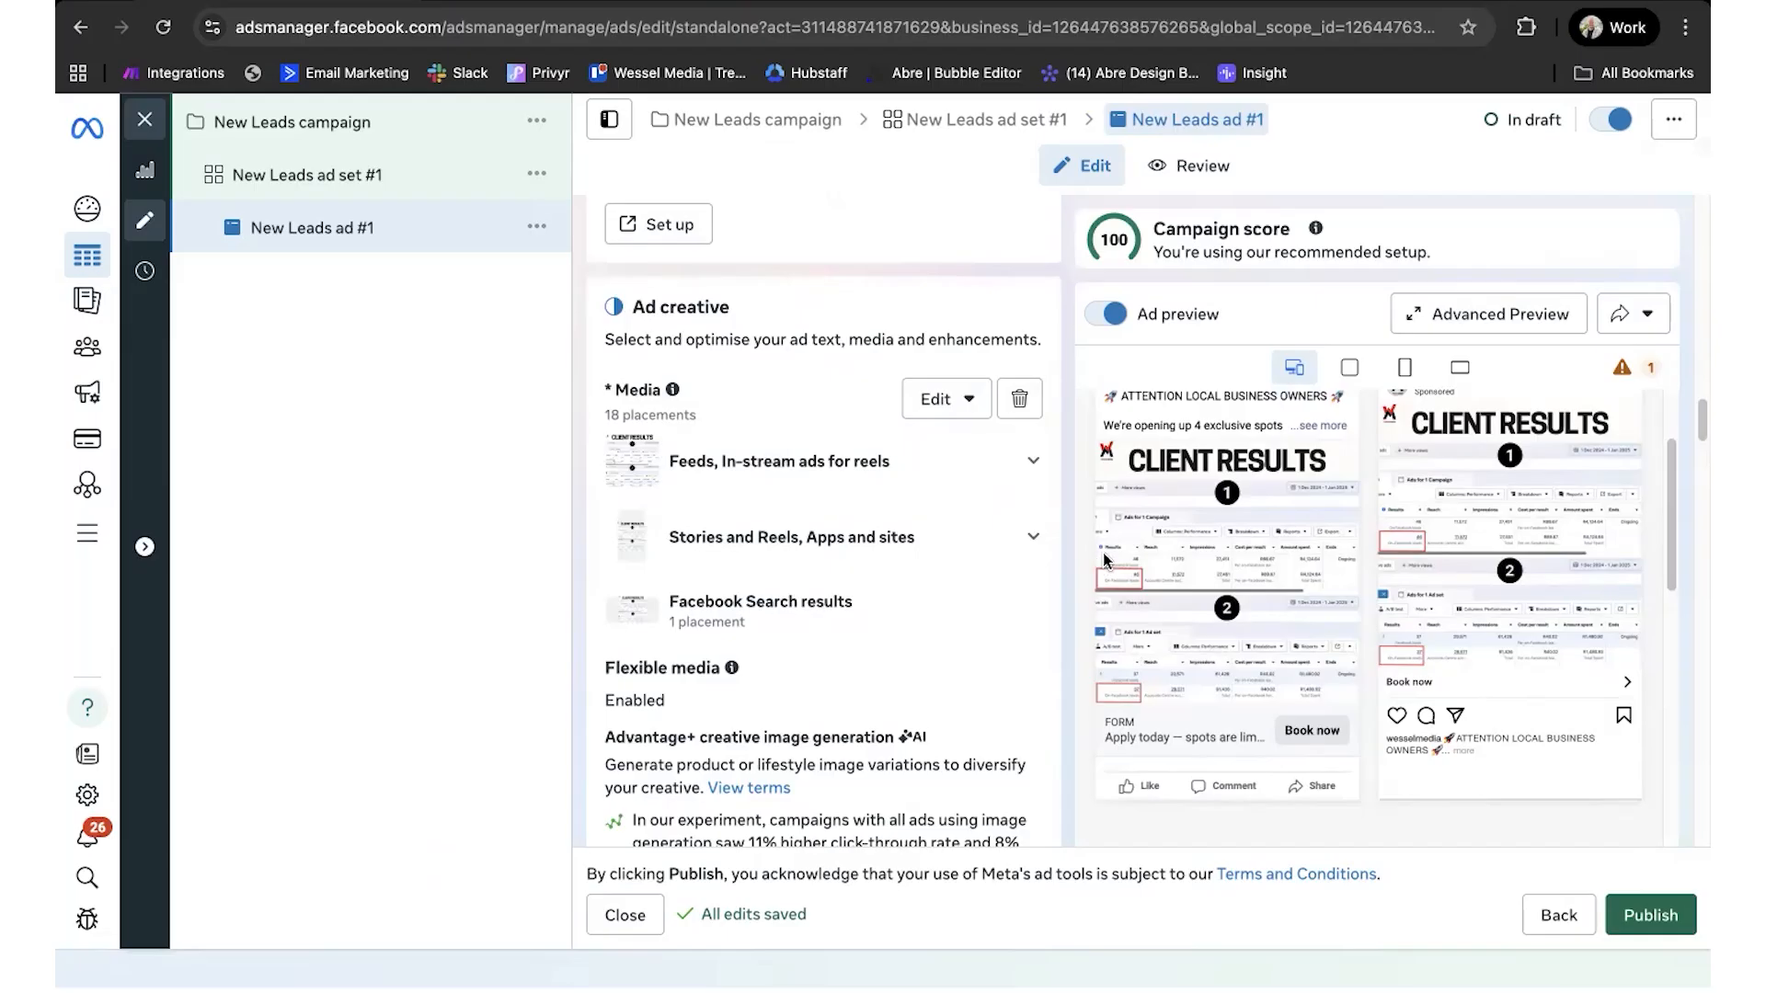
{"action": "scroll", "coordinate": [968, 559], "scroll_direction": "down", "scroll_amount": 5}
{"action": "scroll", "coordinate": [966, 559], "scroll_direction": "down", "scroll_amount": 10}
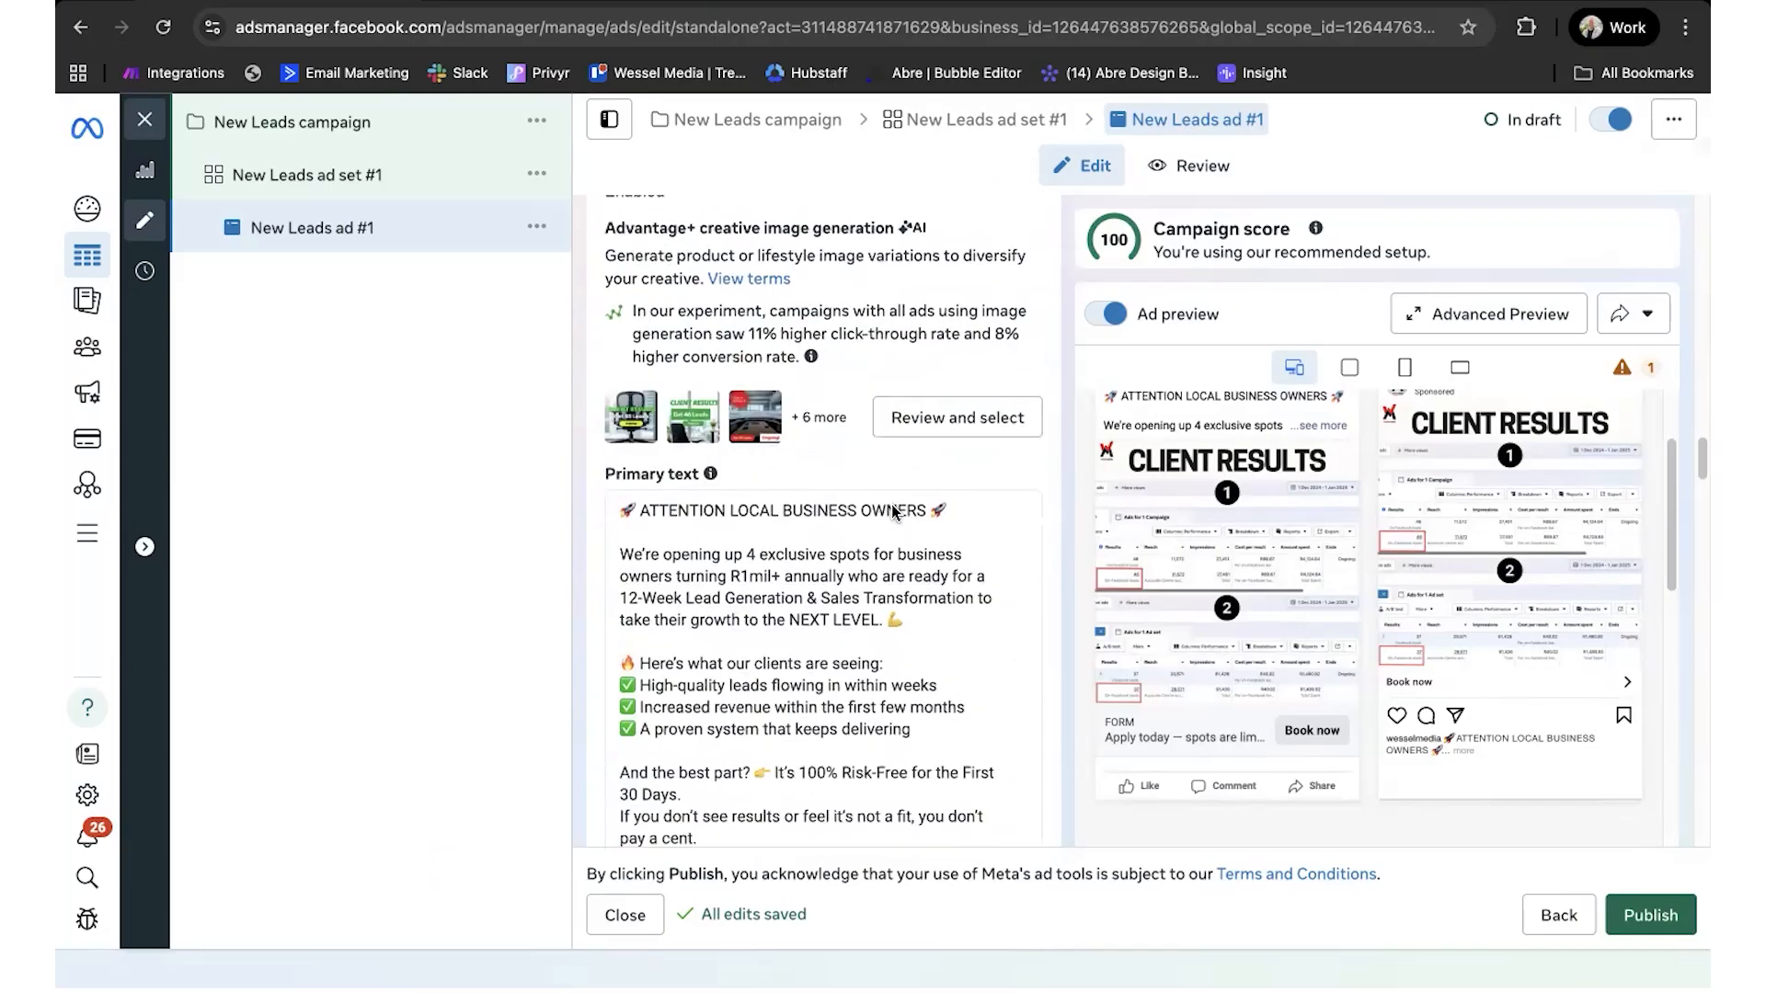
{"action": "scroll", "coordinate": [893, 506], "scroll_direction": "up", "scroll_amount": 8}
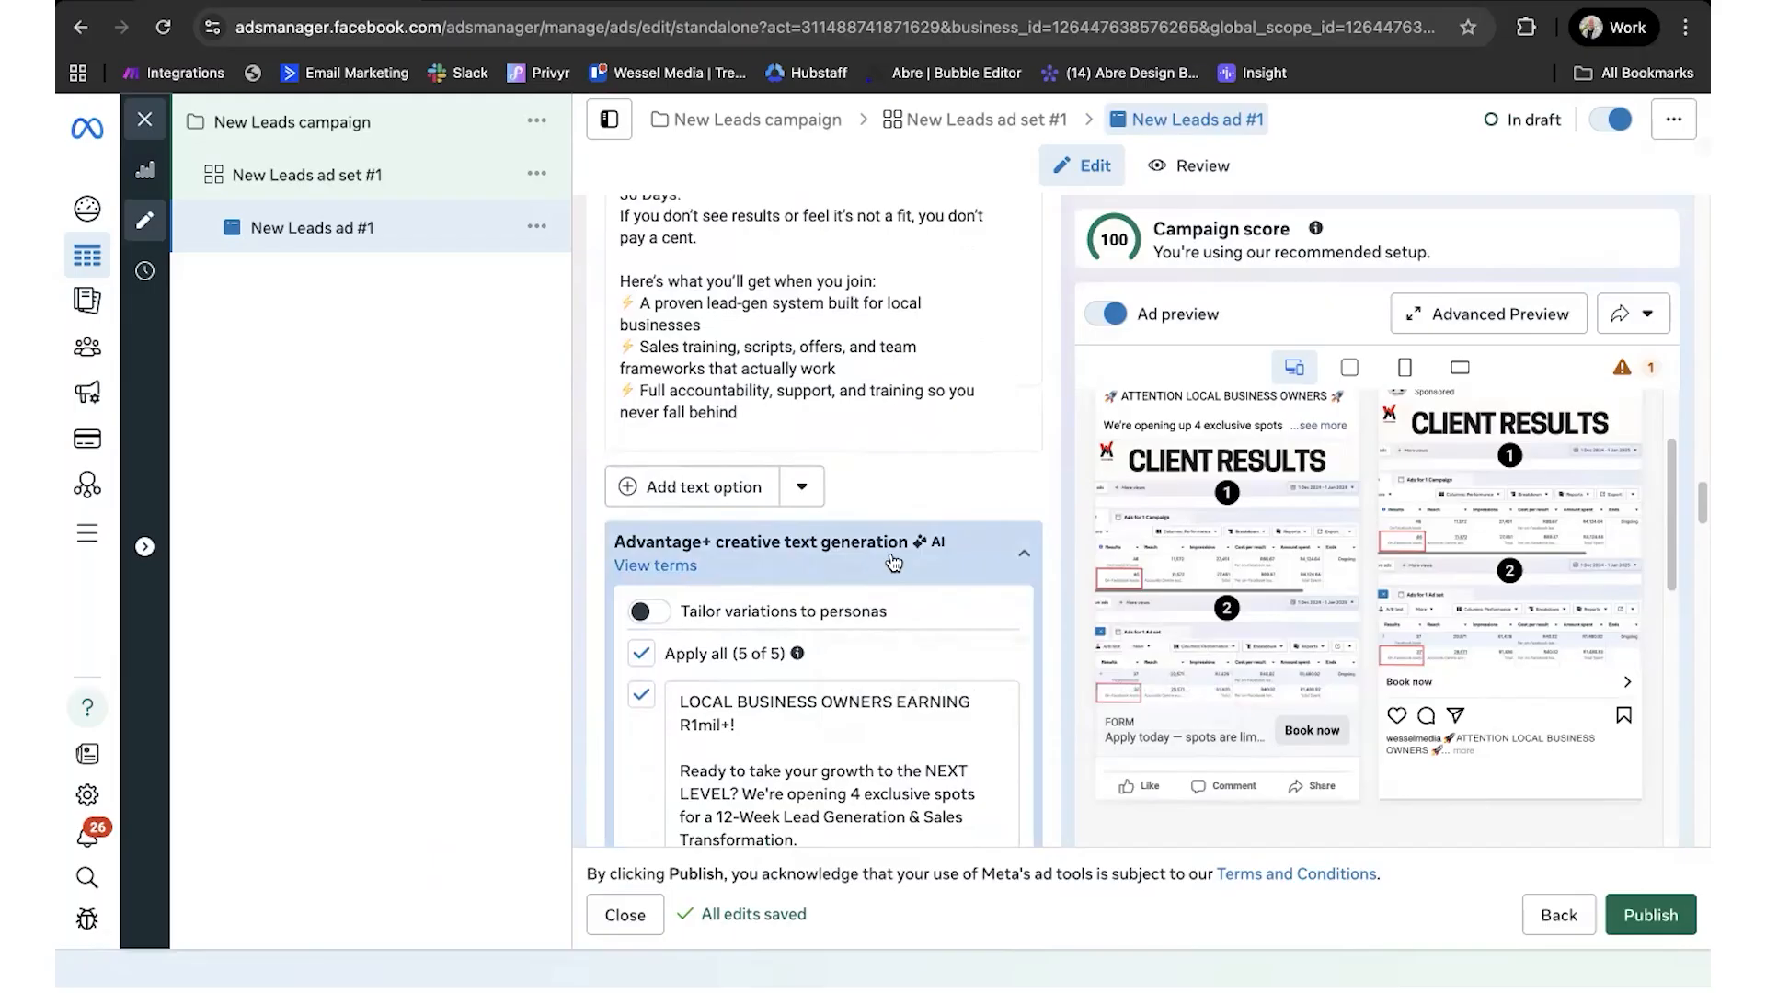
{"action": "left_click", "coordinate": [629, 653]}
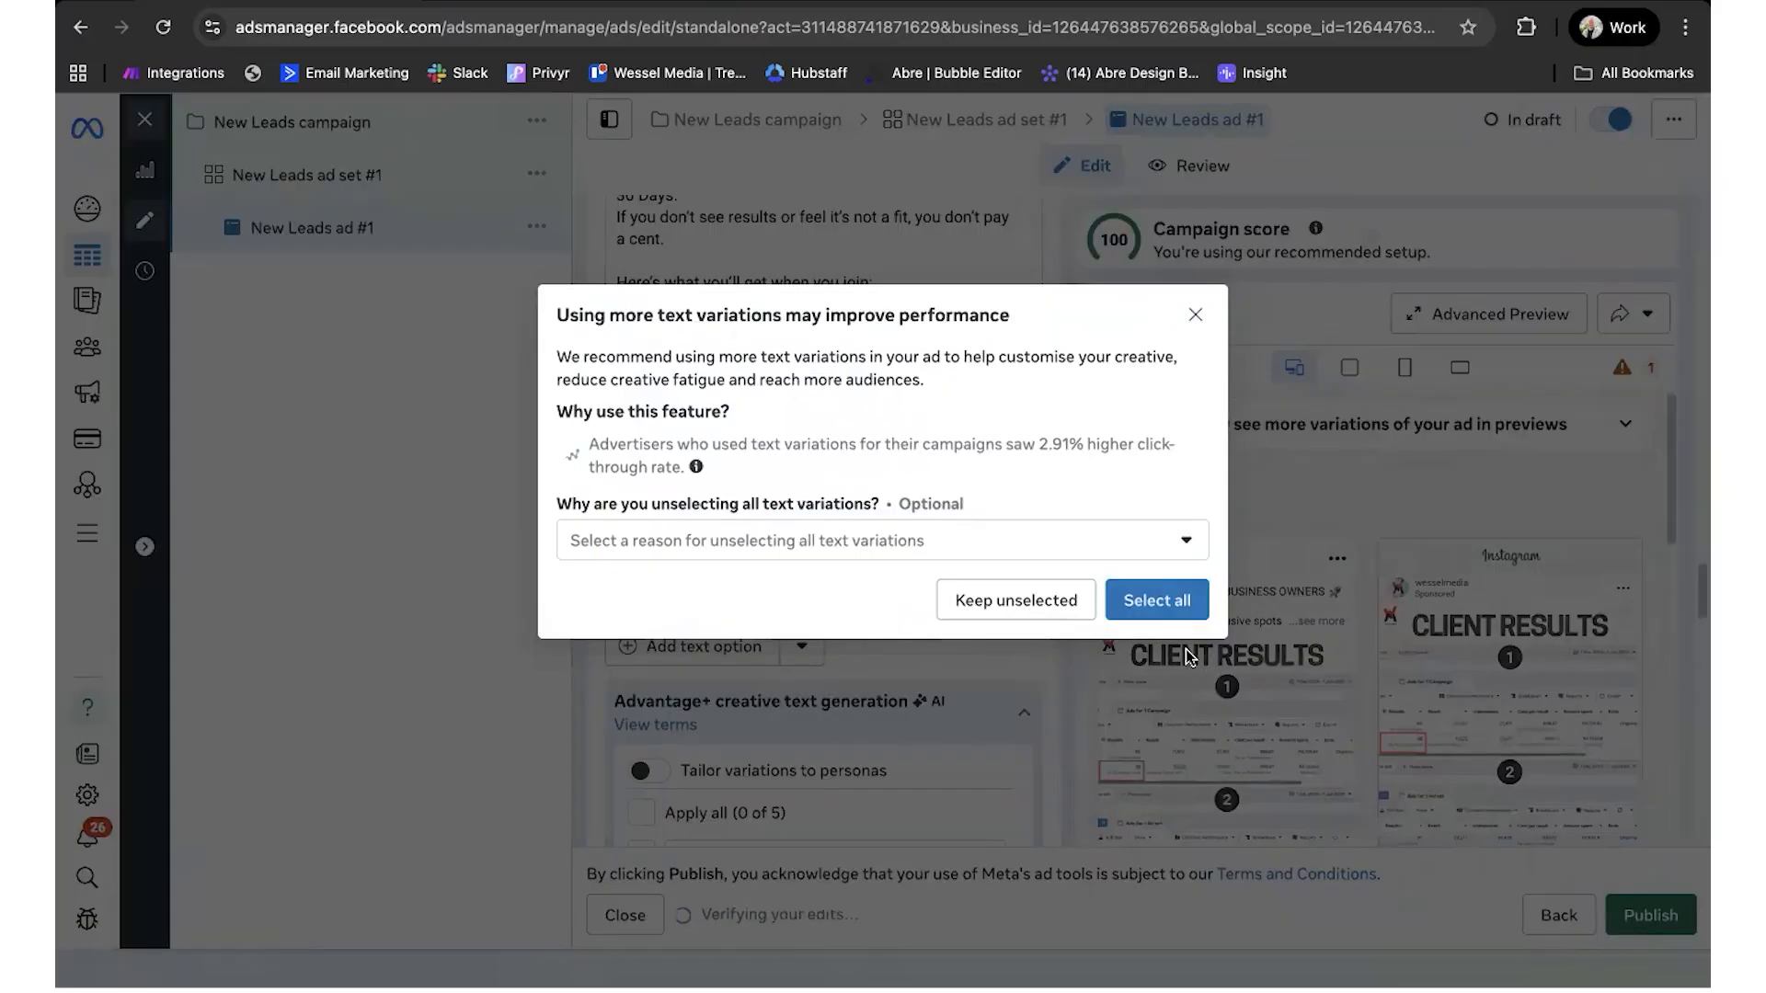
{"action": "left_click", "coordinate": [1030, 610]}
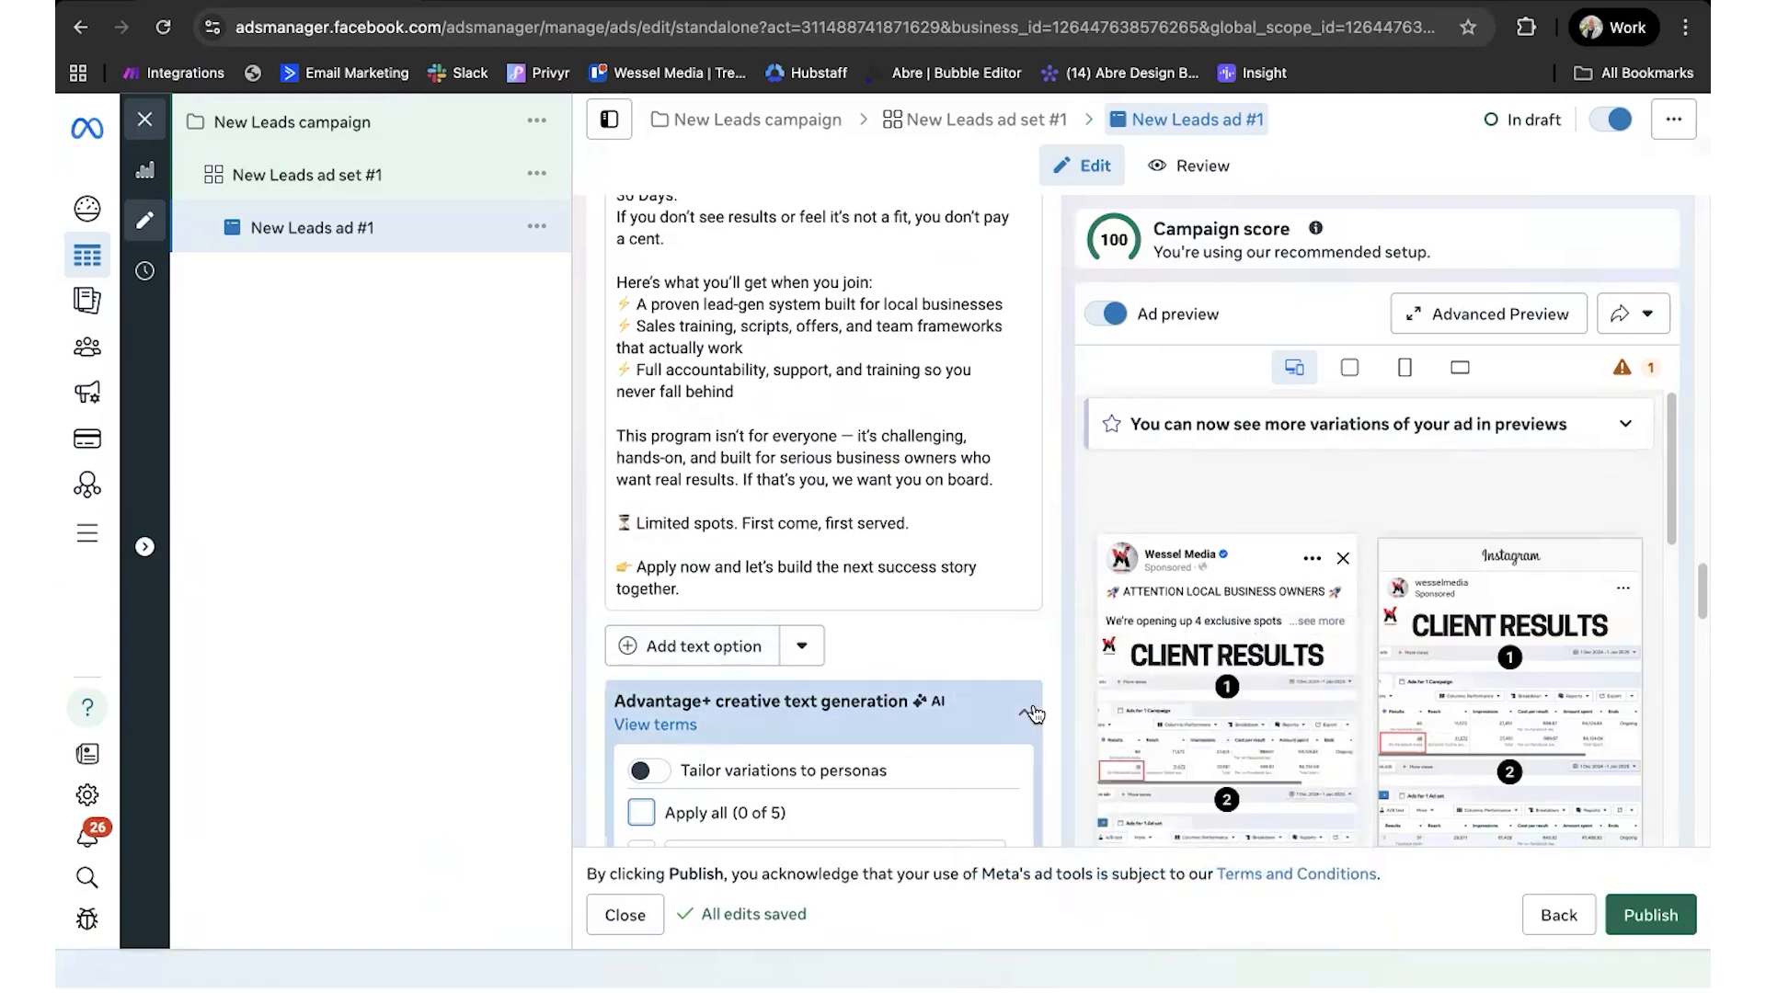
{"action": "left_click", "coordinate": [1023, 712]}
{"action": "scroll", "coordinate": [949, 635], "scroll_direction": "down", "scroll_amount": 10}
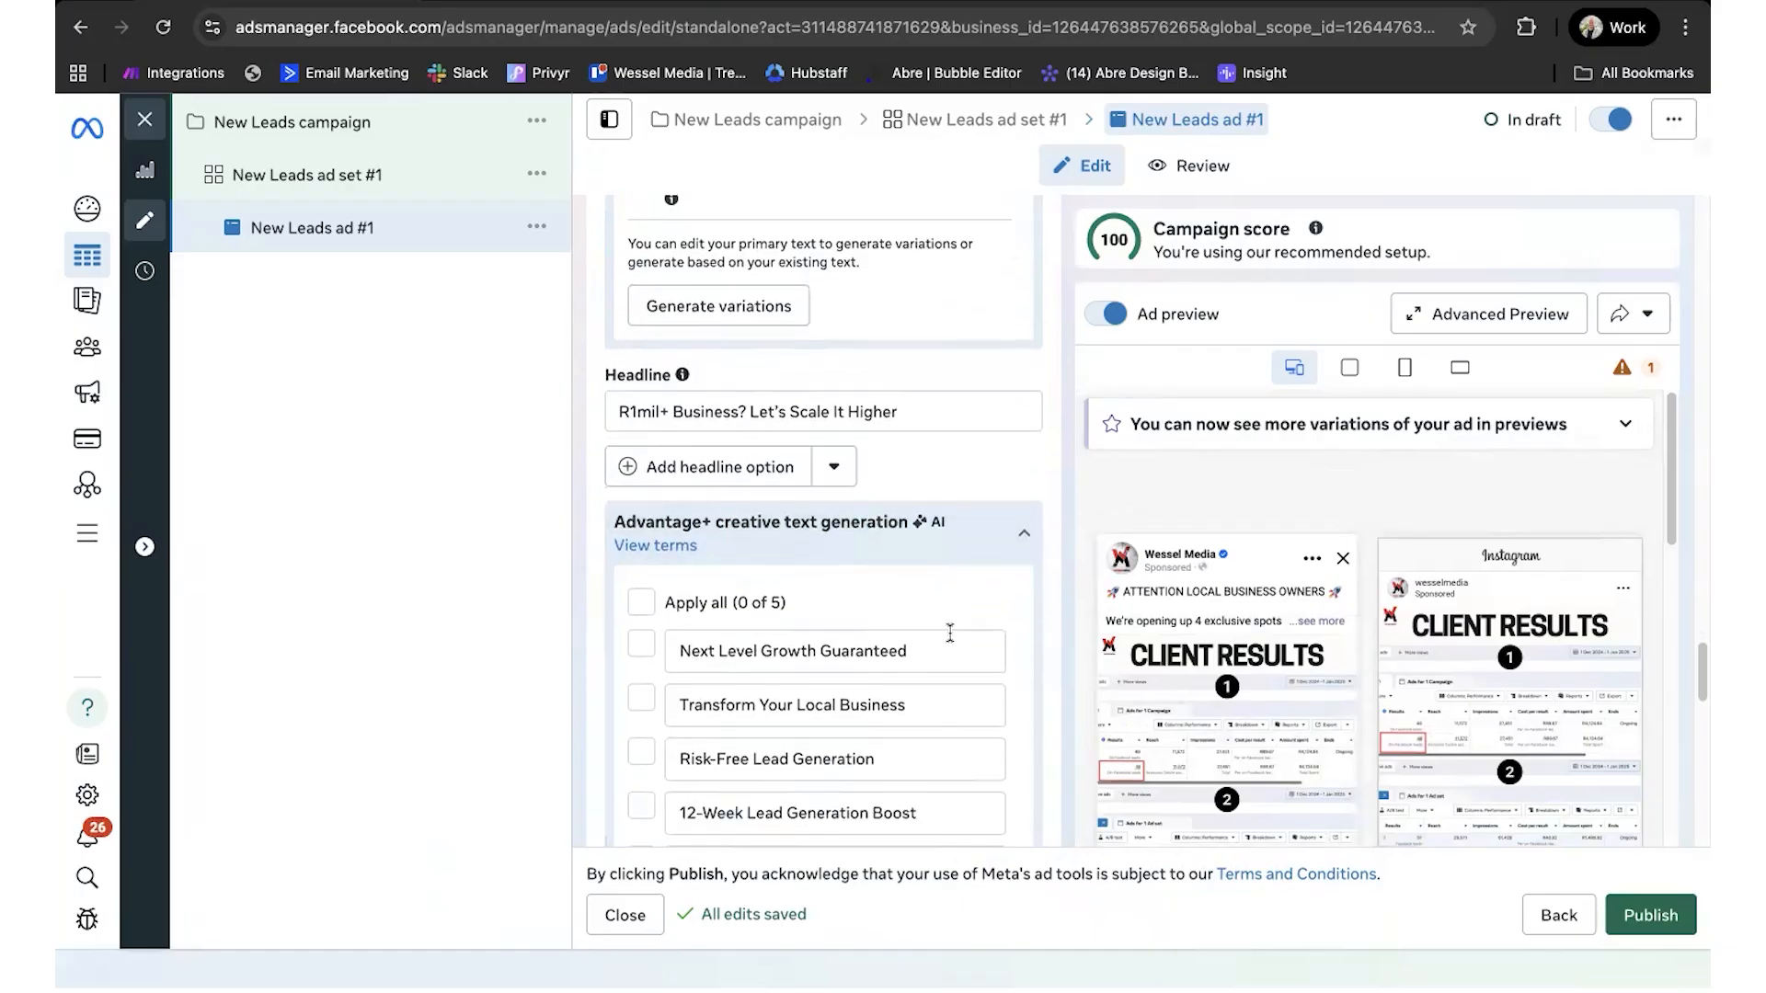
{"action": "left_click", "coordinate": [1023, 302]}
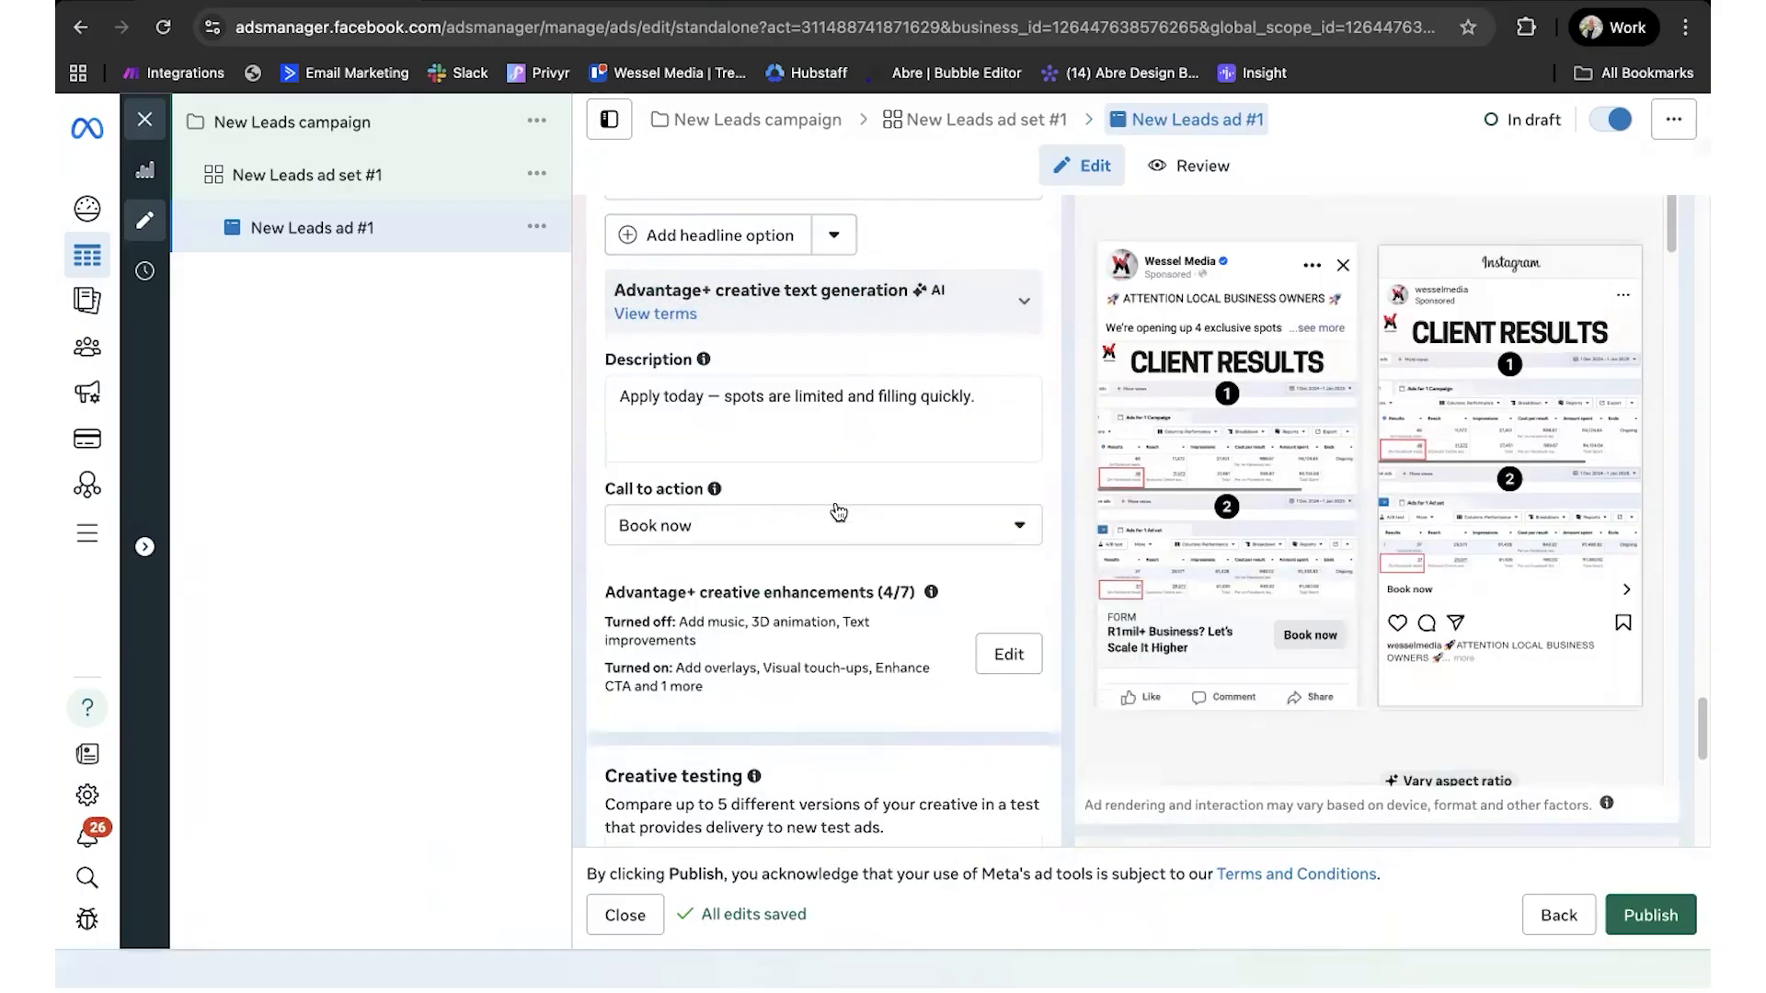
Step: Check the ad's creative testing, tracking and form preview sections, and publish New Leads ad #1
{"action": "scroll", "coordinate": [881, 483], "scroll_direction": "down", "scroll_amount": 5}
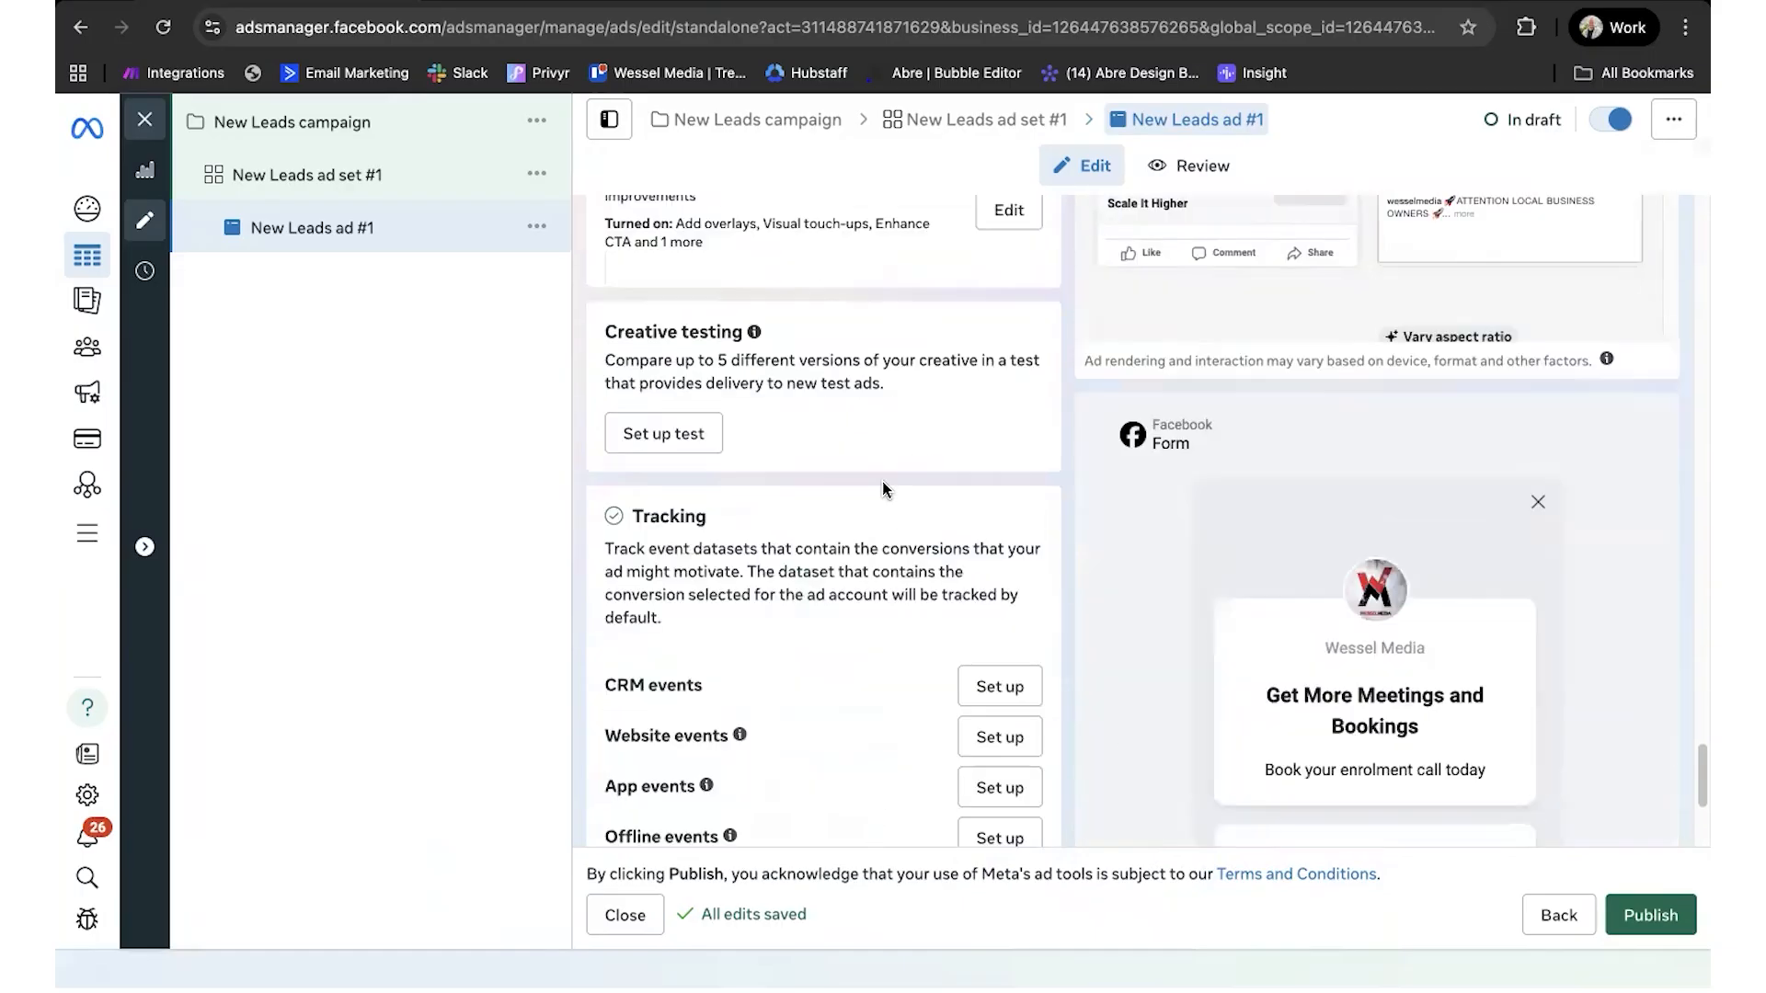
{"action": "scroll", "coordinate": [881, 488], "scroll_direction": "down", "scroll_amount": 2}
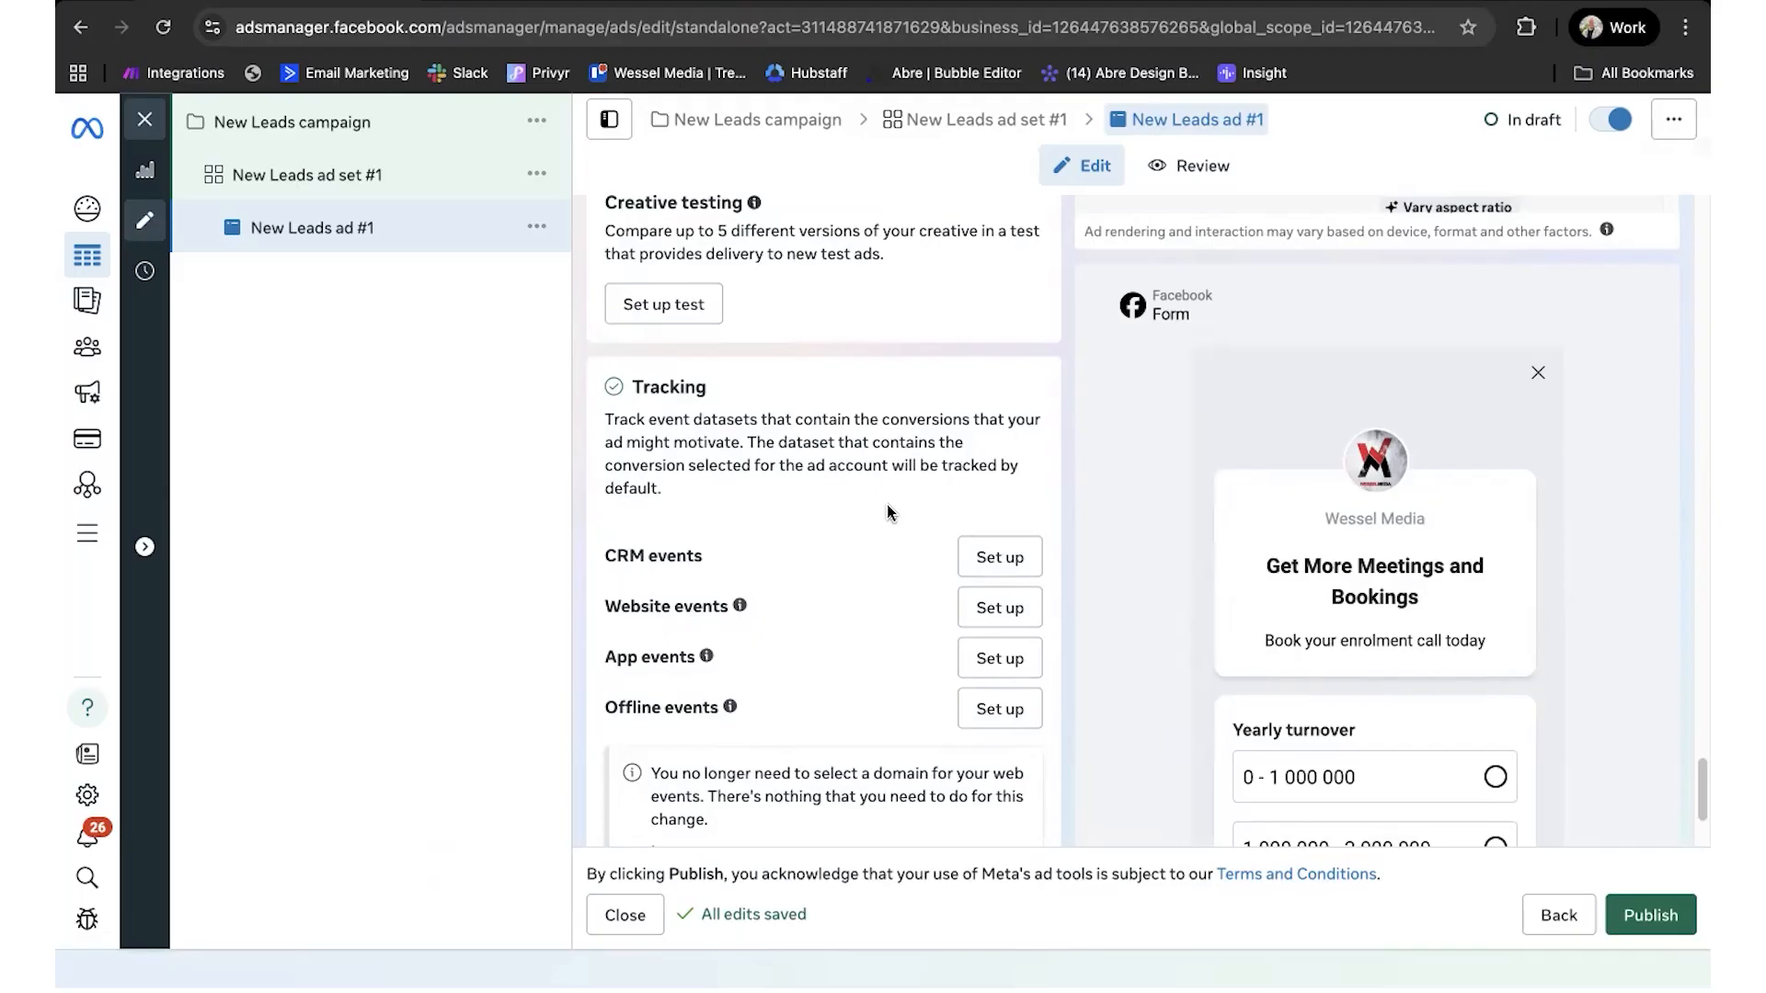
{"action": "scroll", "coordinate": [882, 515], "scroll_direction": "down", "scroll_amount": 4}
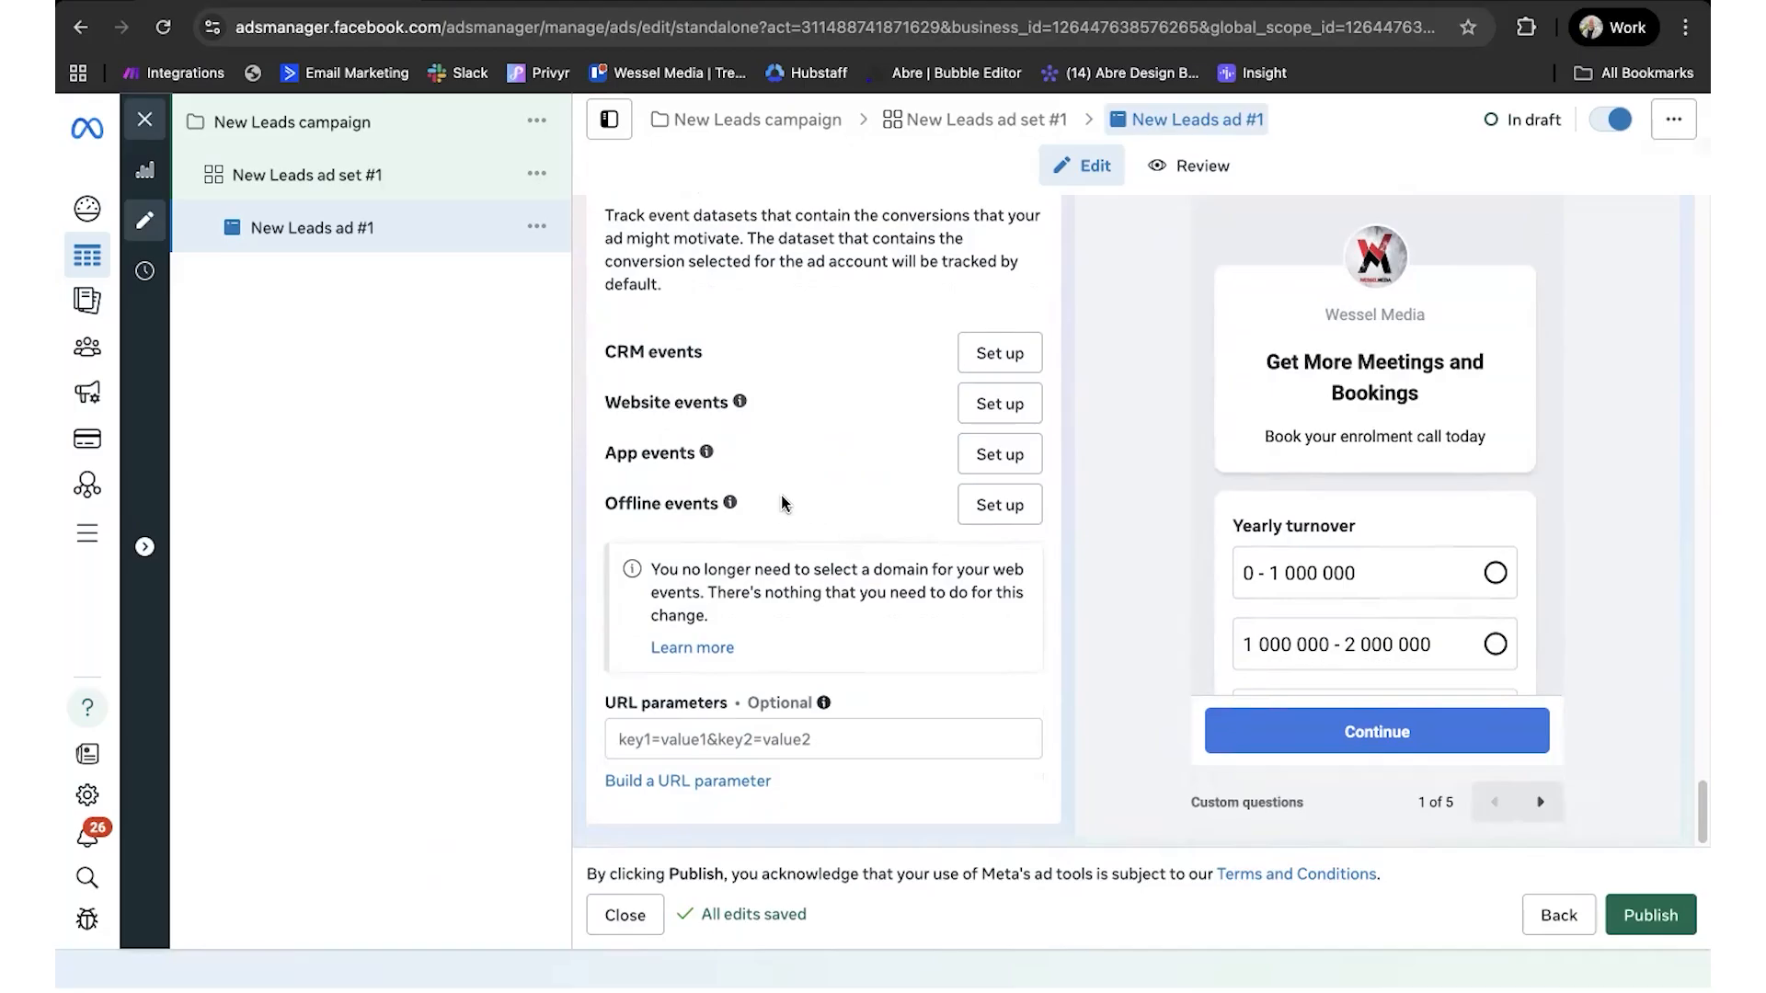
{"action": "scroll", "coordinate": [858, 547], "scroll_direction": "up", "scroll_amount": 15}
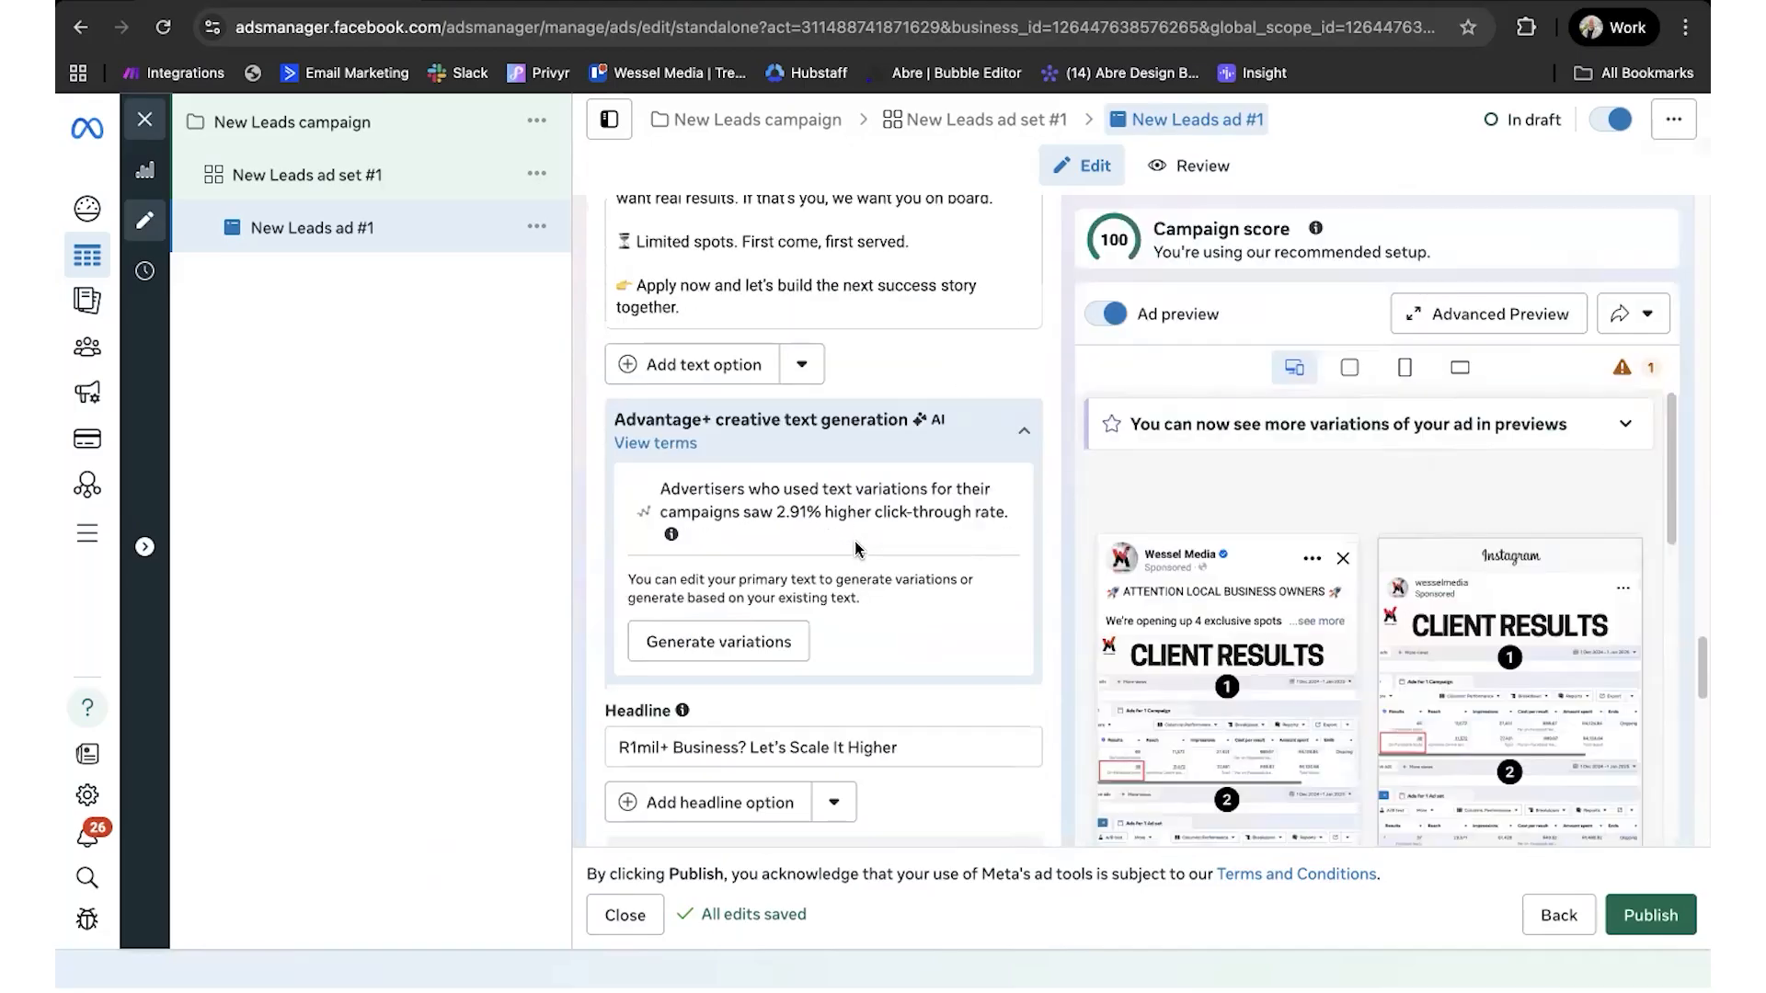
{"action": "scroll", "coordinate": [858, 547], "scroll_direction": "up", "scroll_amount": 5}
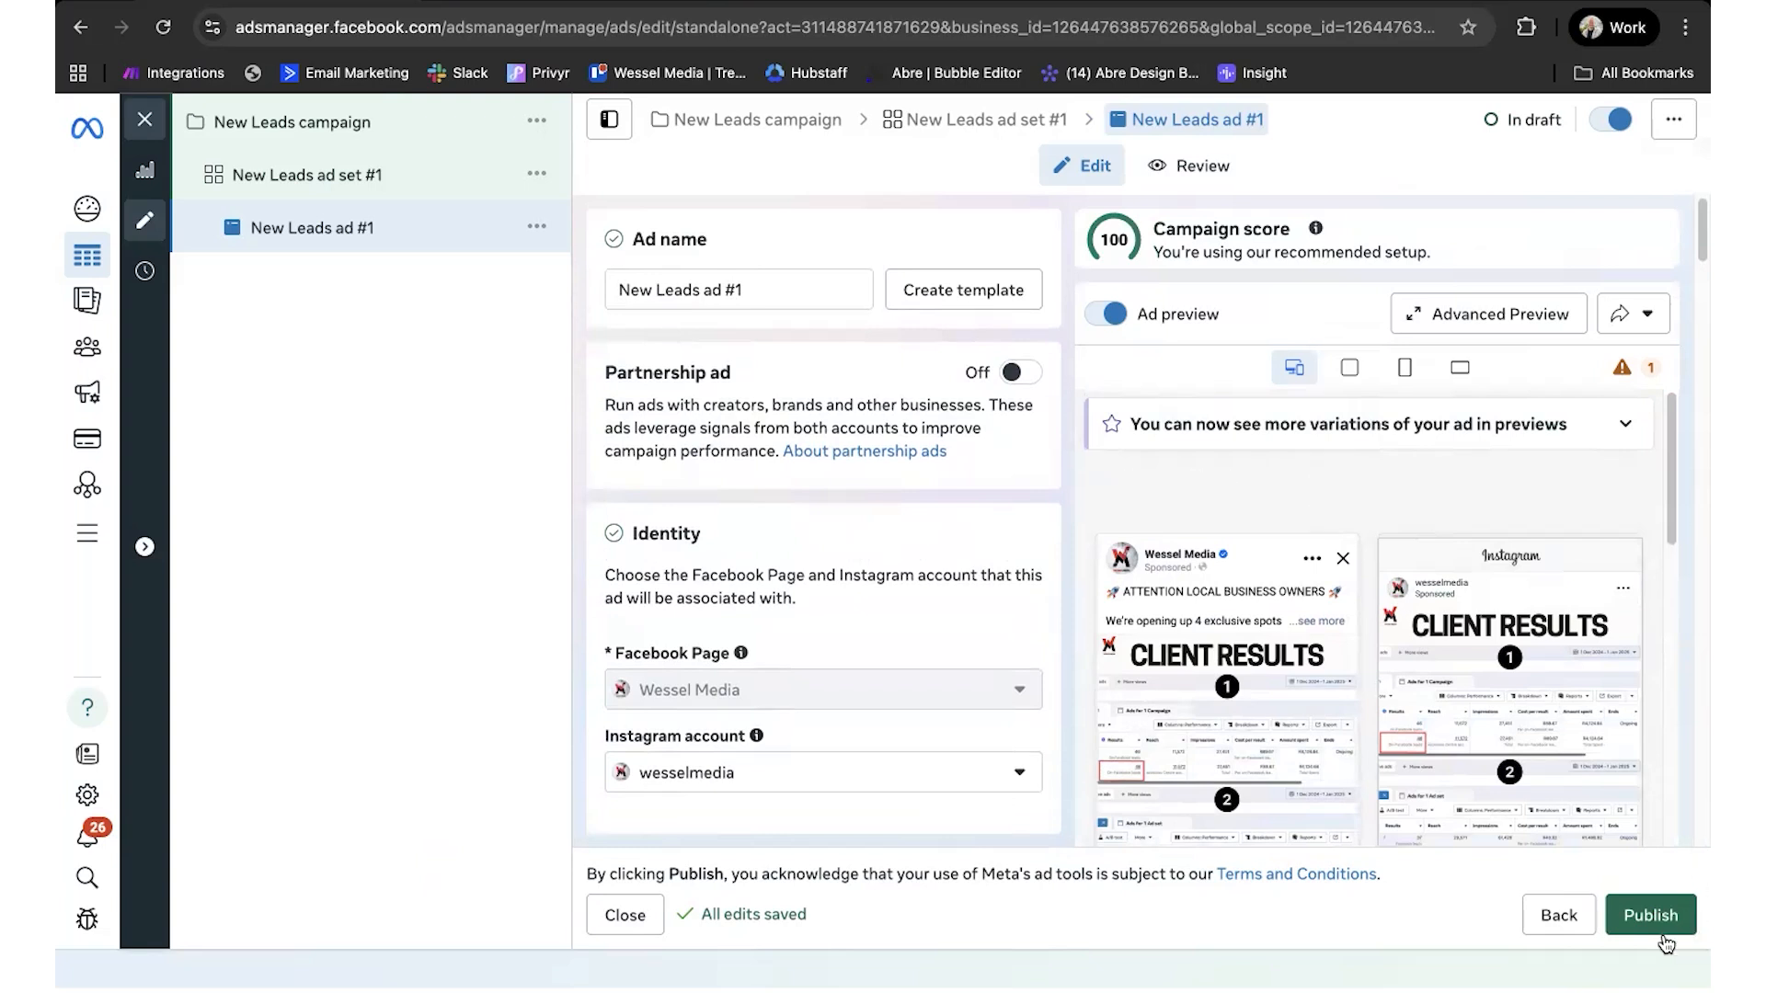
{"action": "left_click", "coordinate": [1635, 916]}
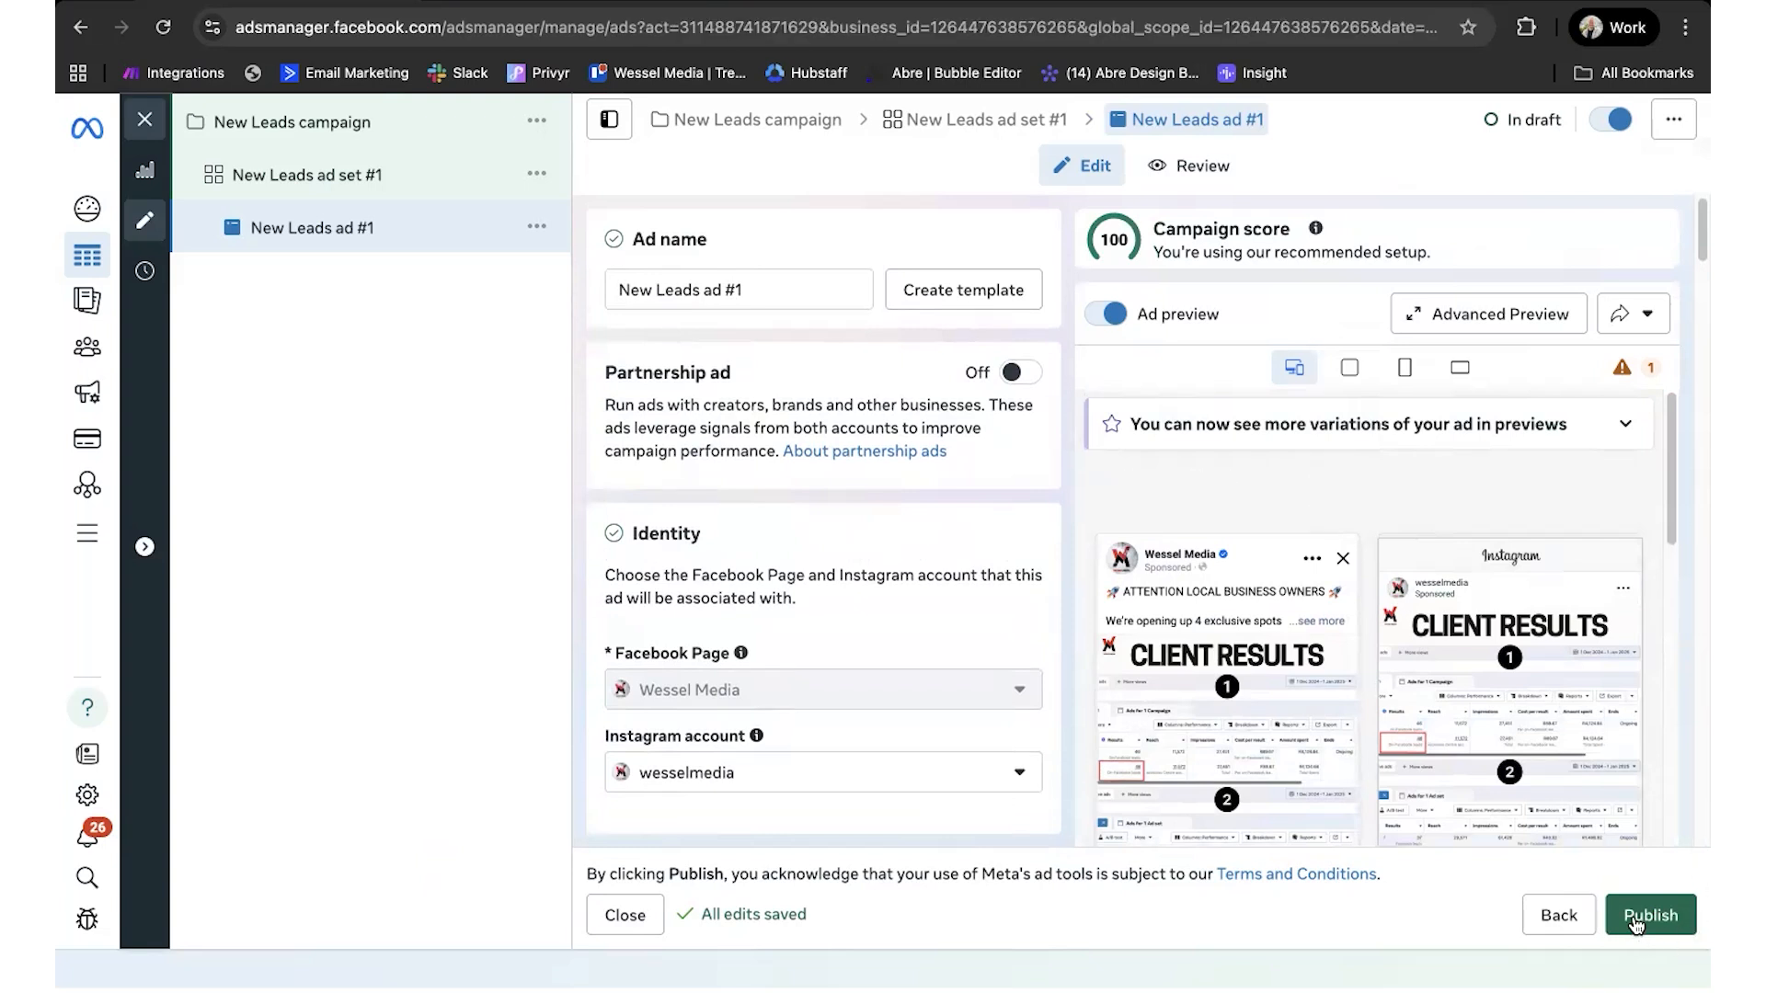